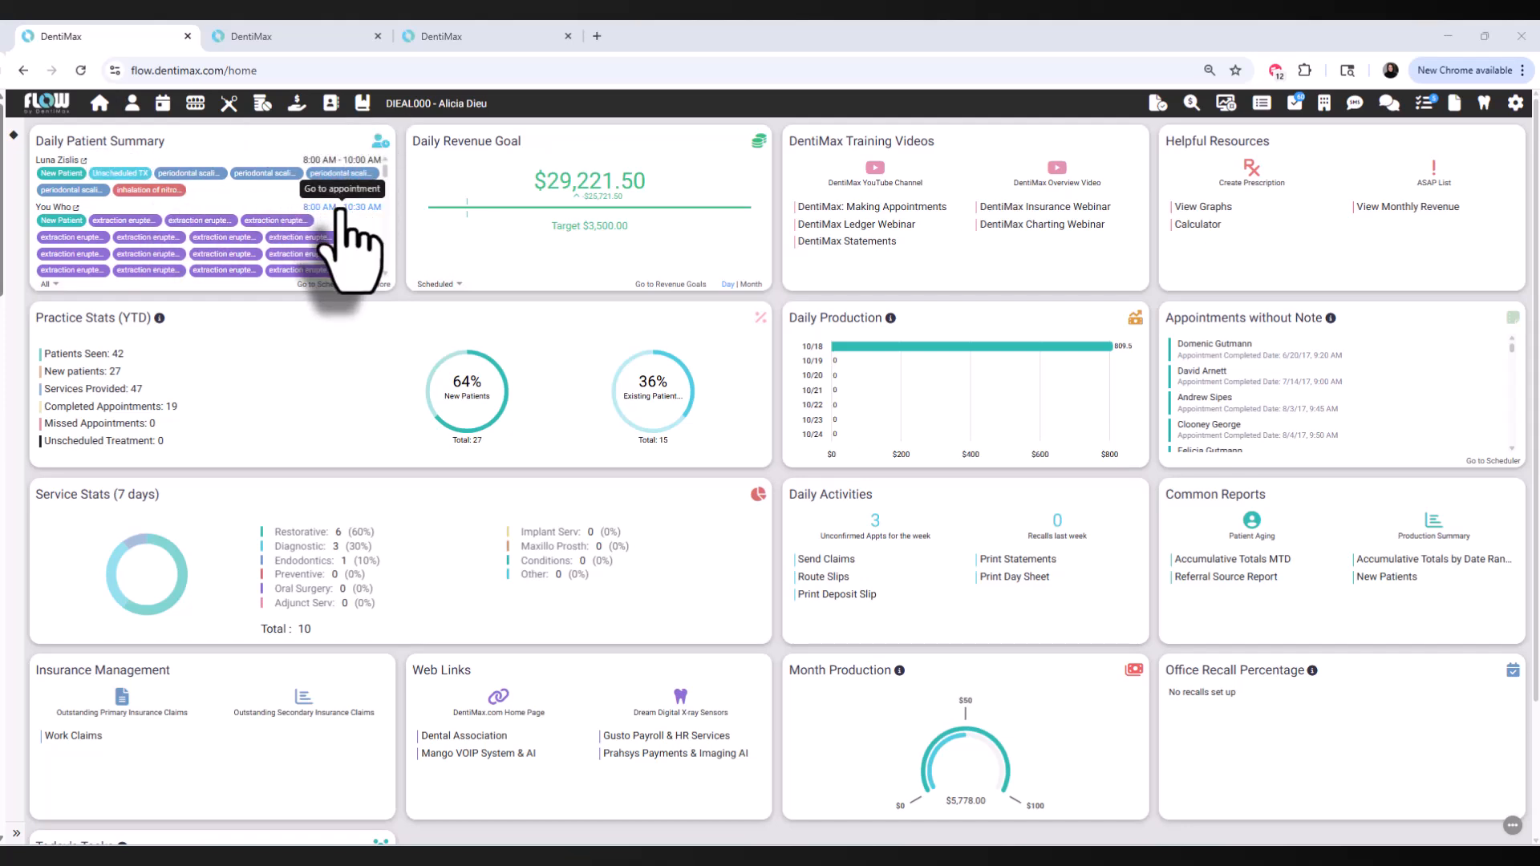
Look through today's appointments and procedures in the Daily Patient Summary
left_click(384, 273)
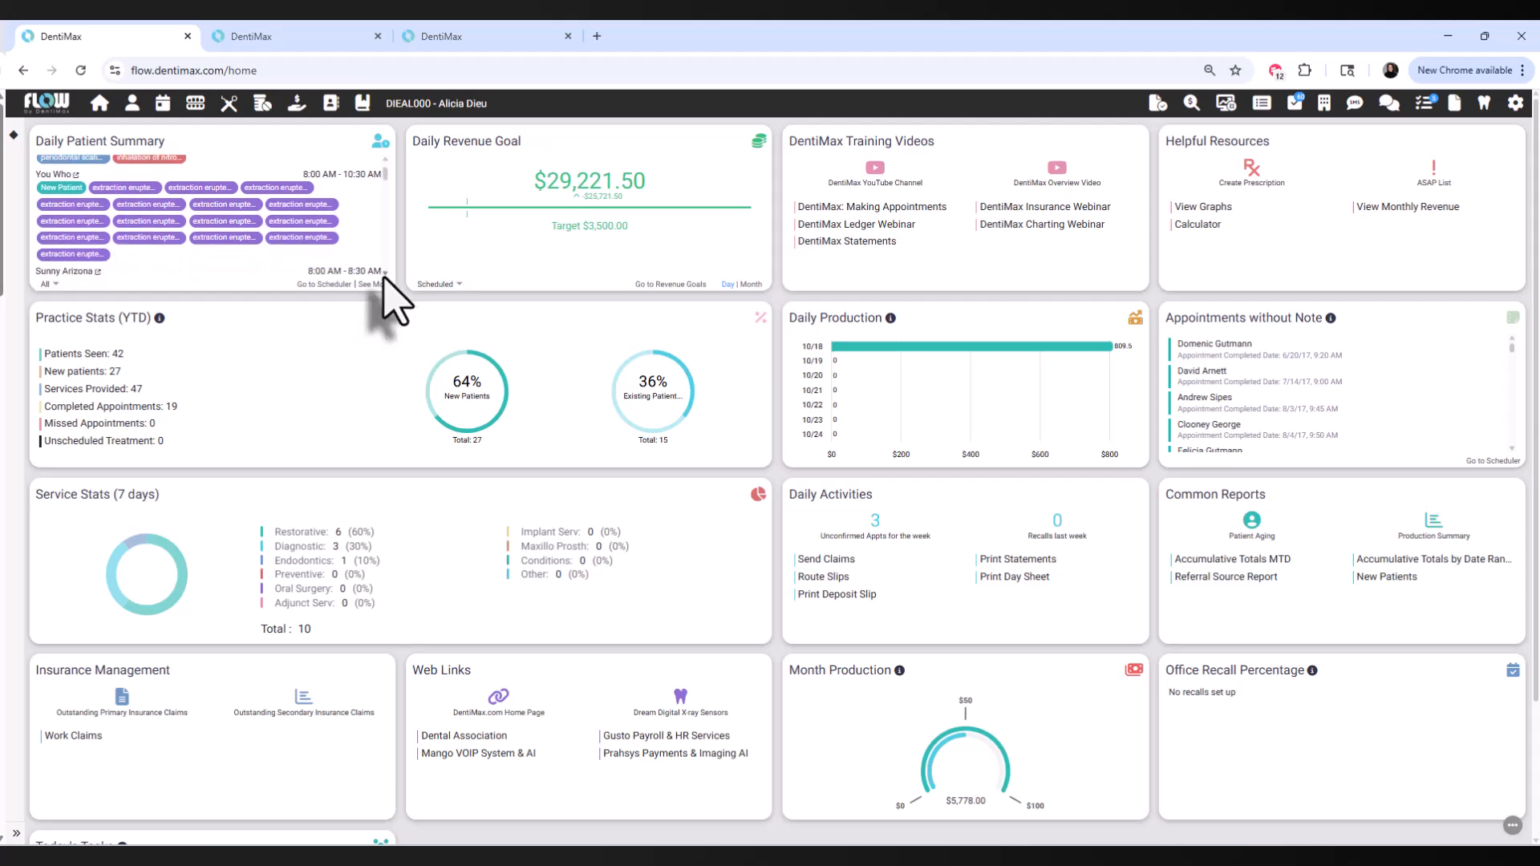
scroll(384, 275, "down", 2)
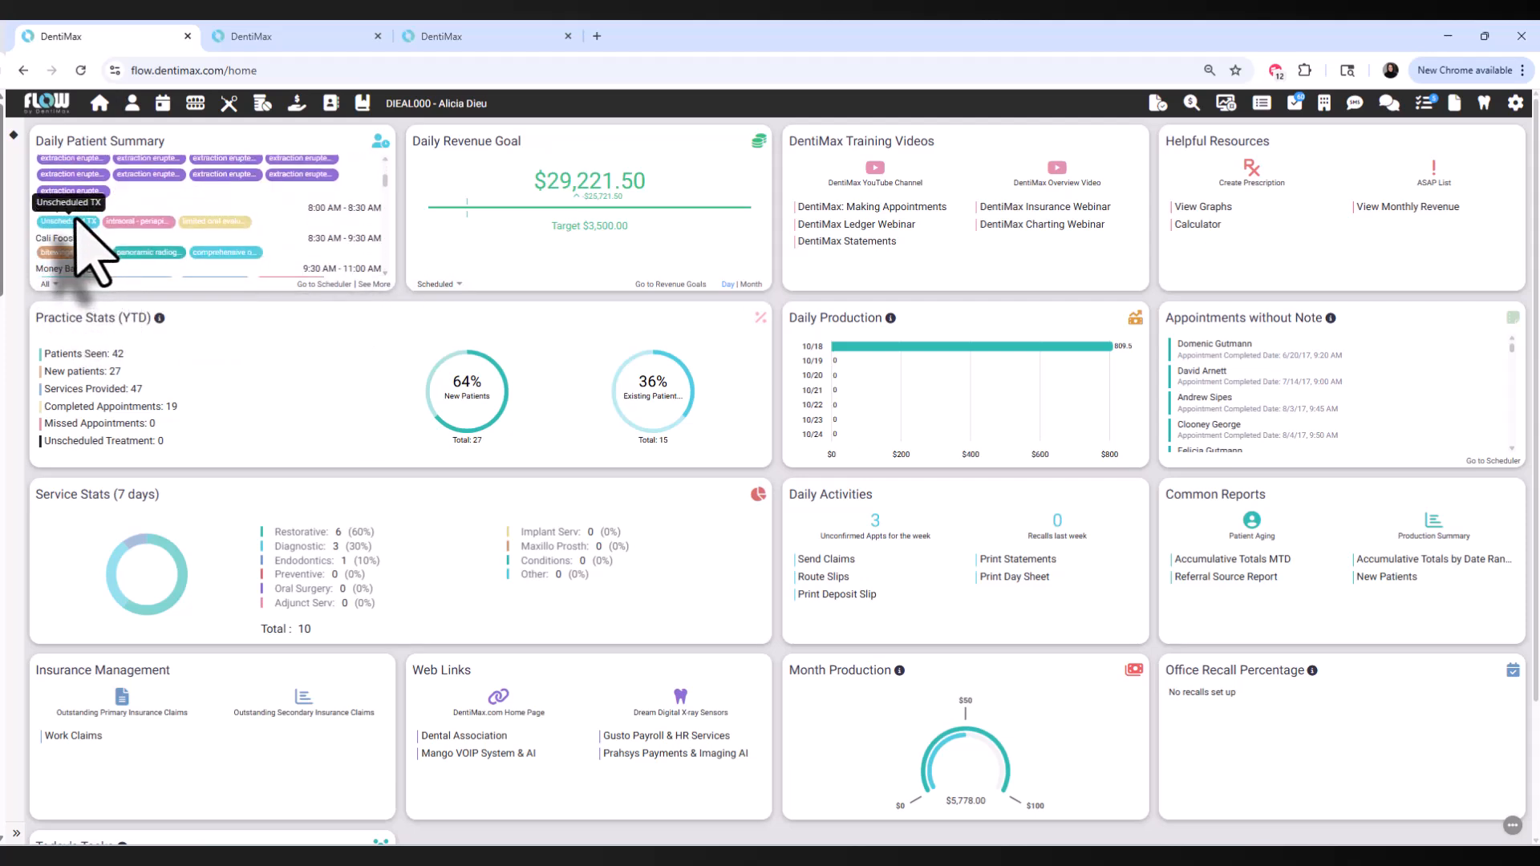
scroll(384, 275, "down", 4)
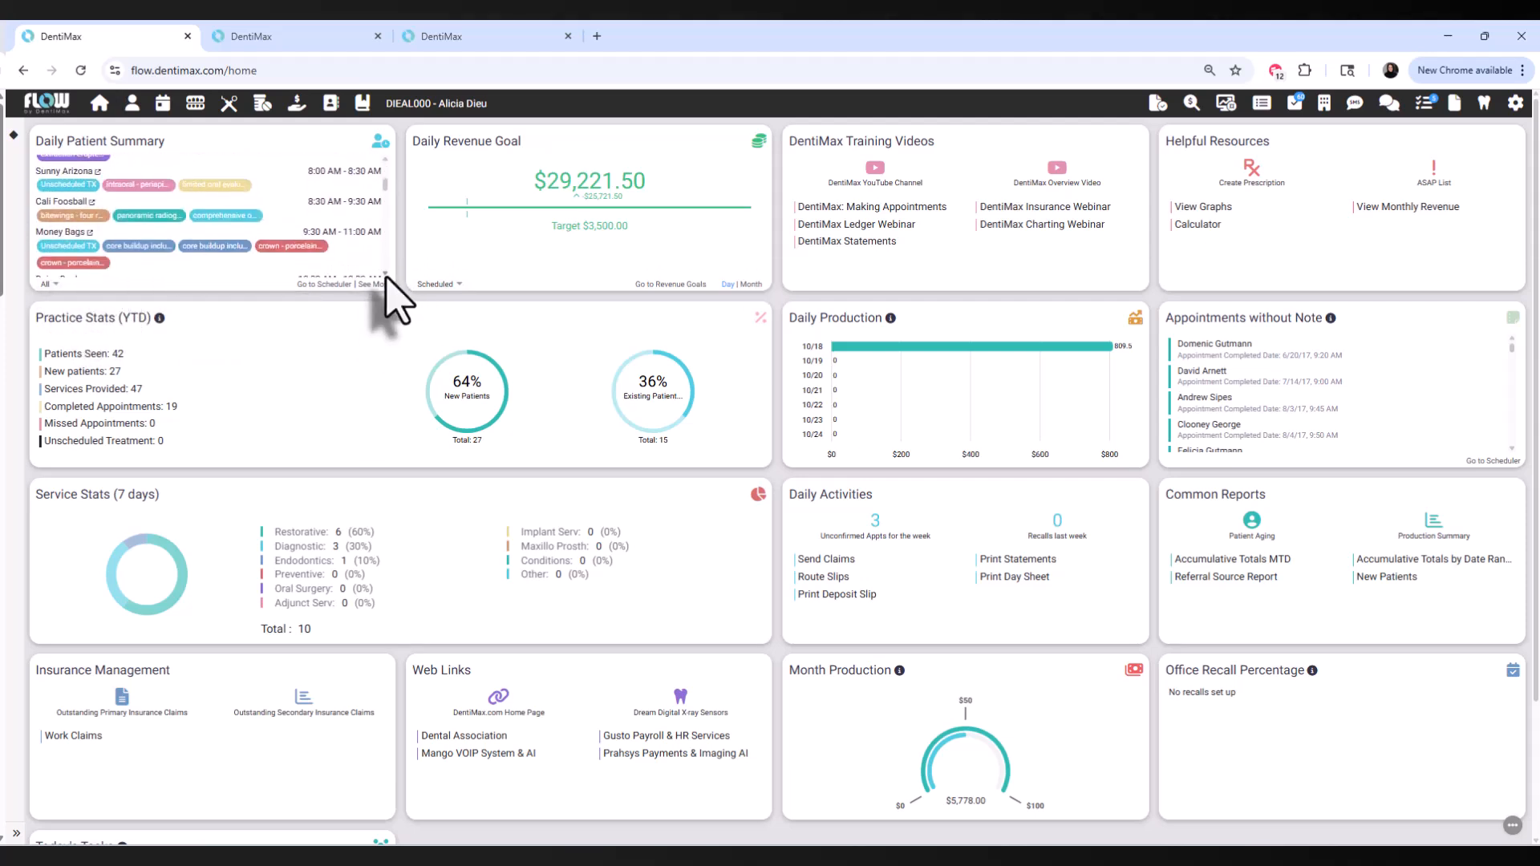
View the daily revenue goal for Day, based on Posted and on Paid amounts
left_click(726, 286)
left_click(726, 286)
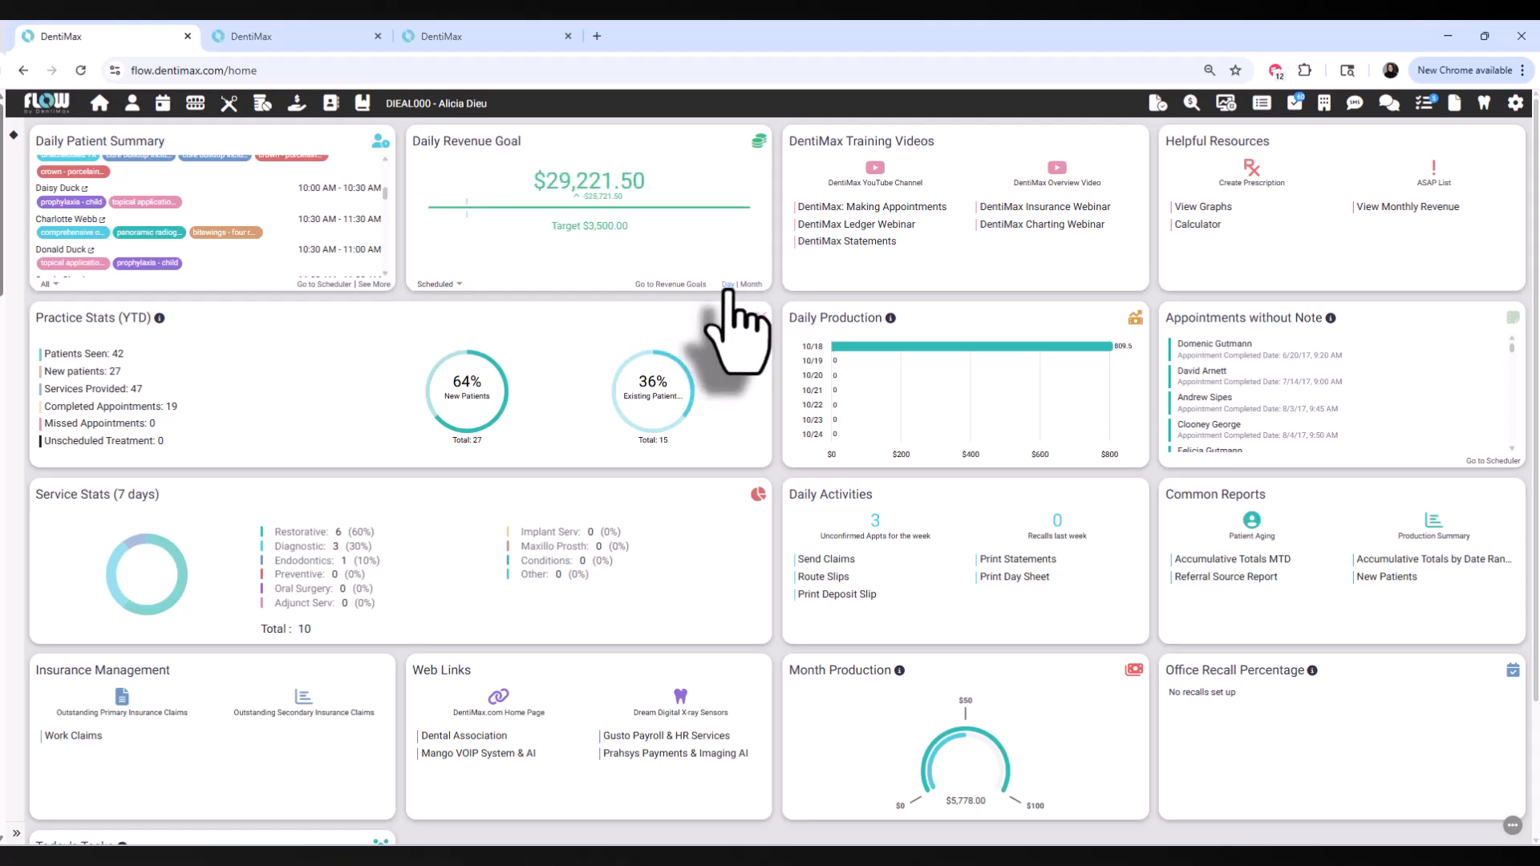
left_click(437, 285)
left_click(443, 322)
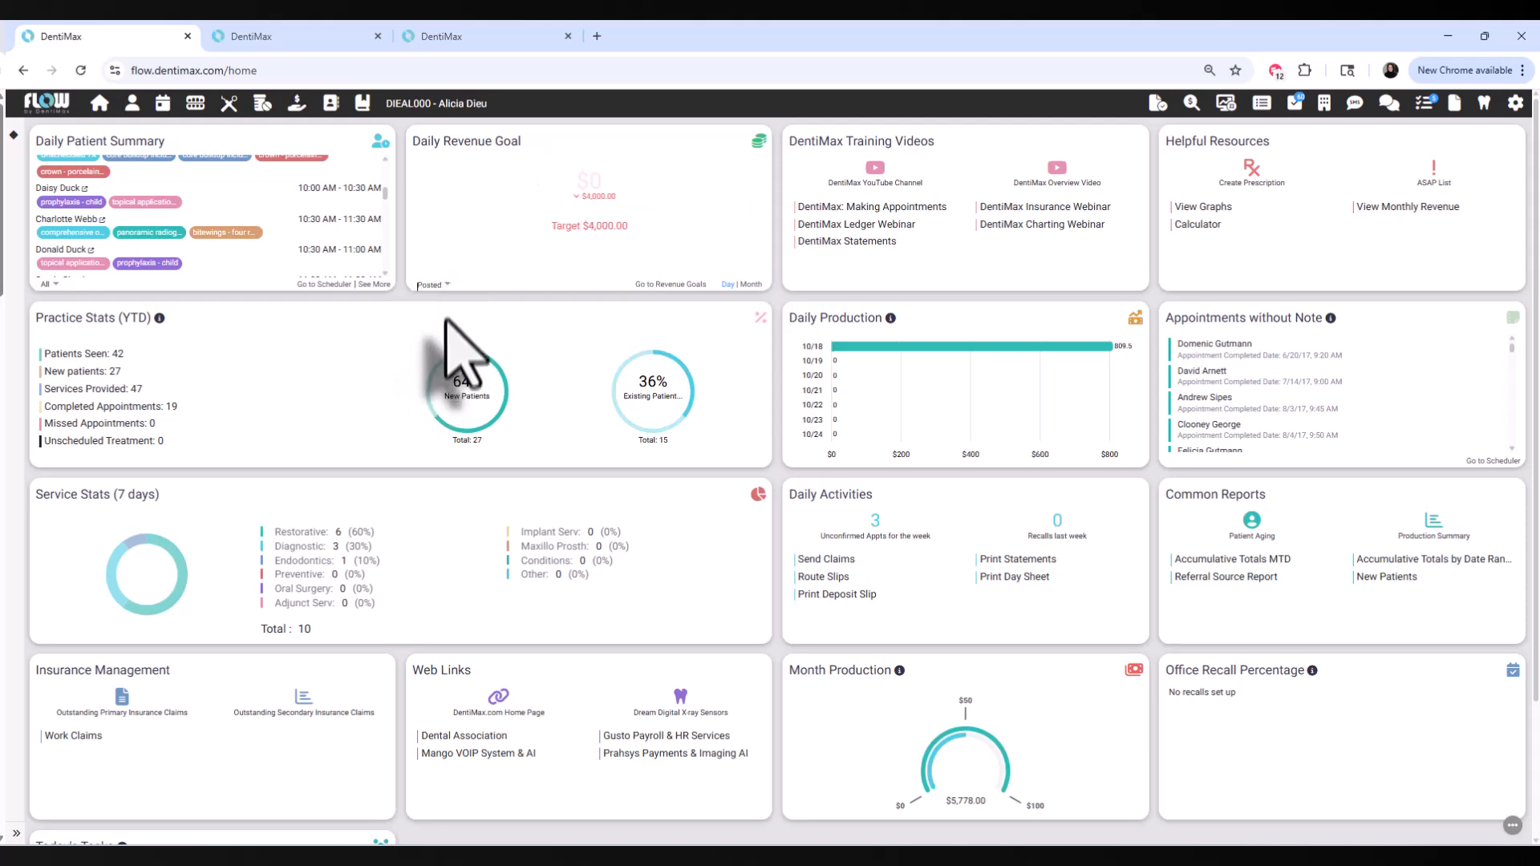
left_click(434, 284)
left_click(443, 339)
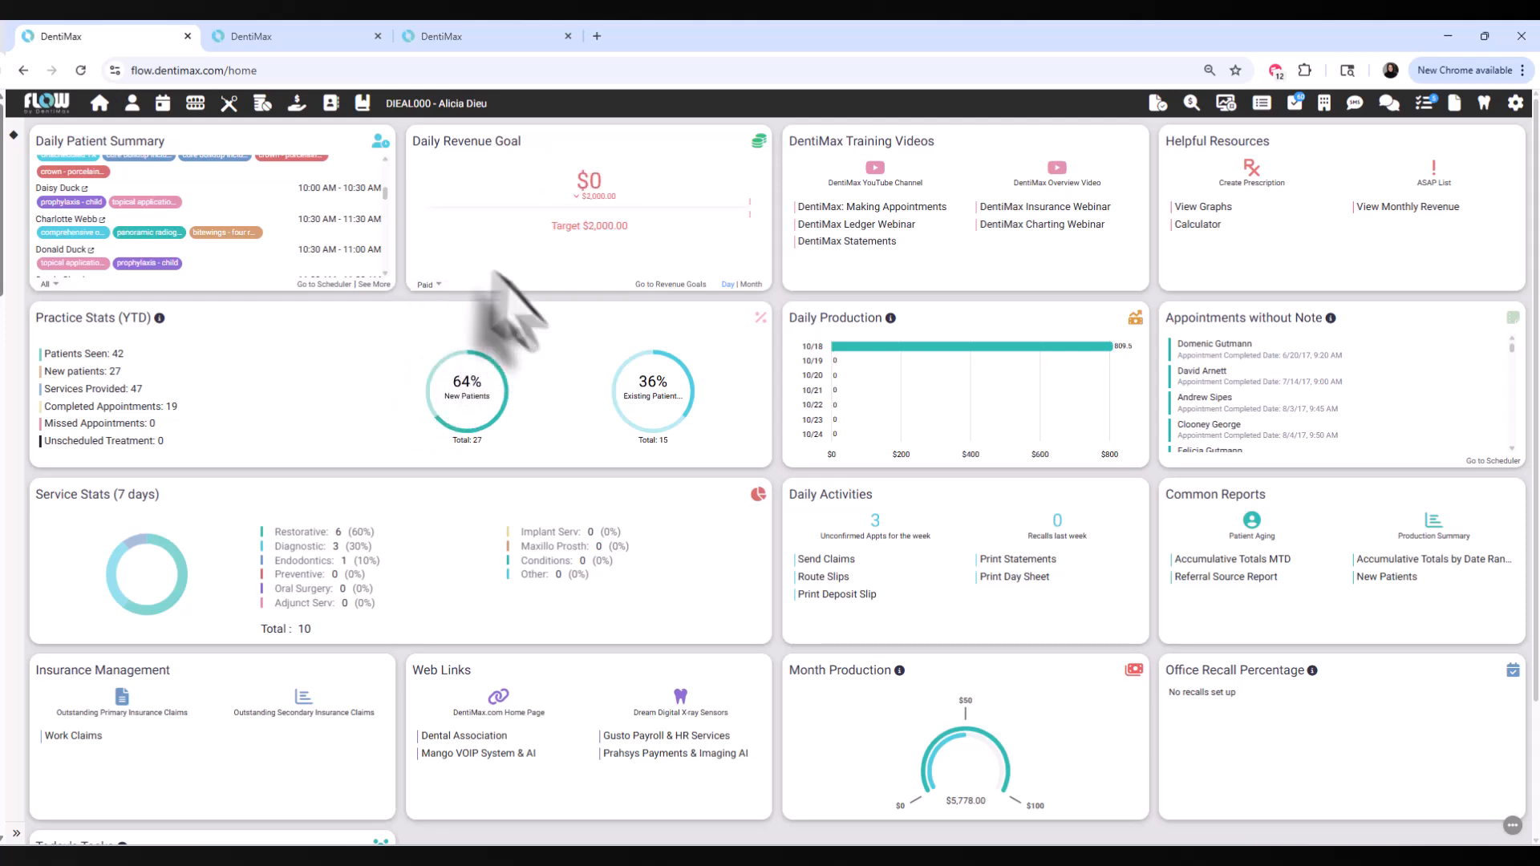
Open the revenue goals calendar, compare Posted Charges, Posted Payments and Scheduled Production, and return to the home dashboard
left_click(676, 285)
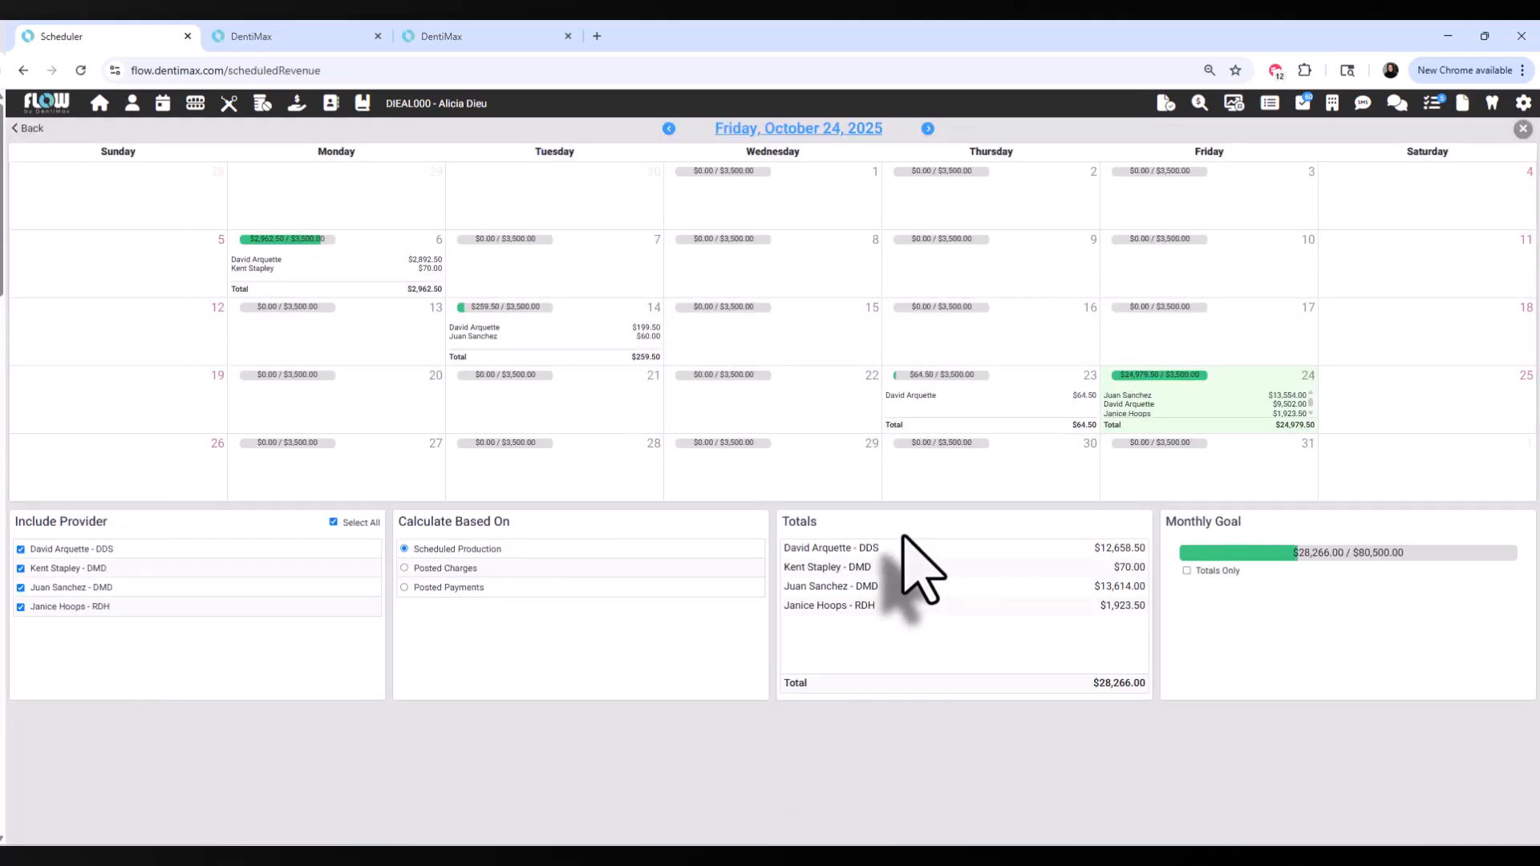
left_click(463, 567)
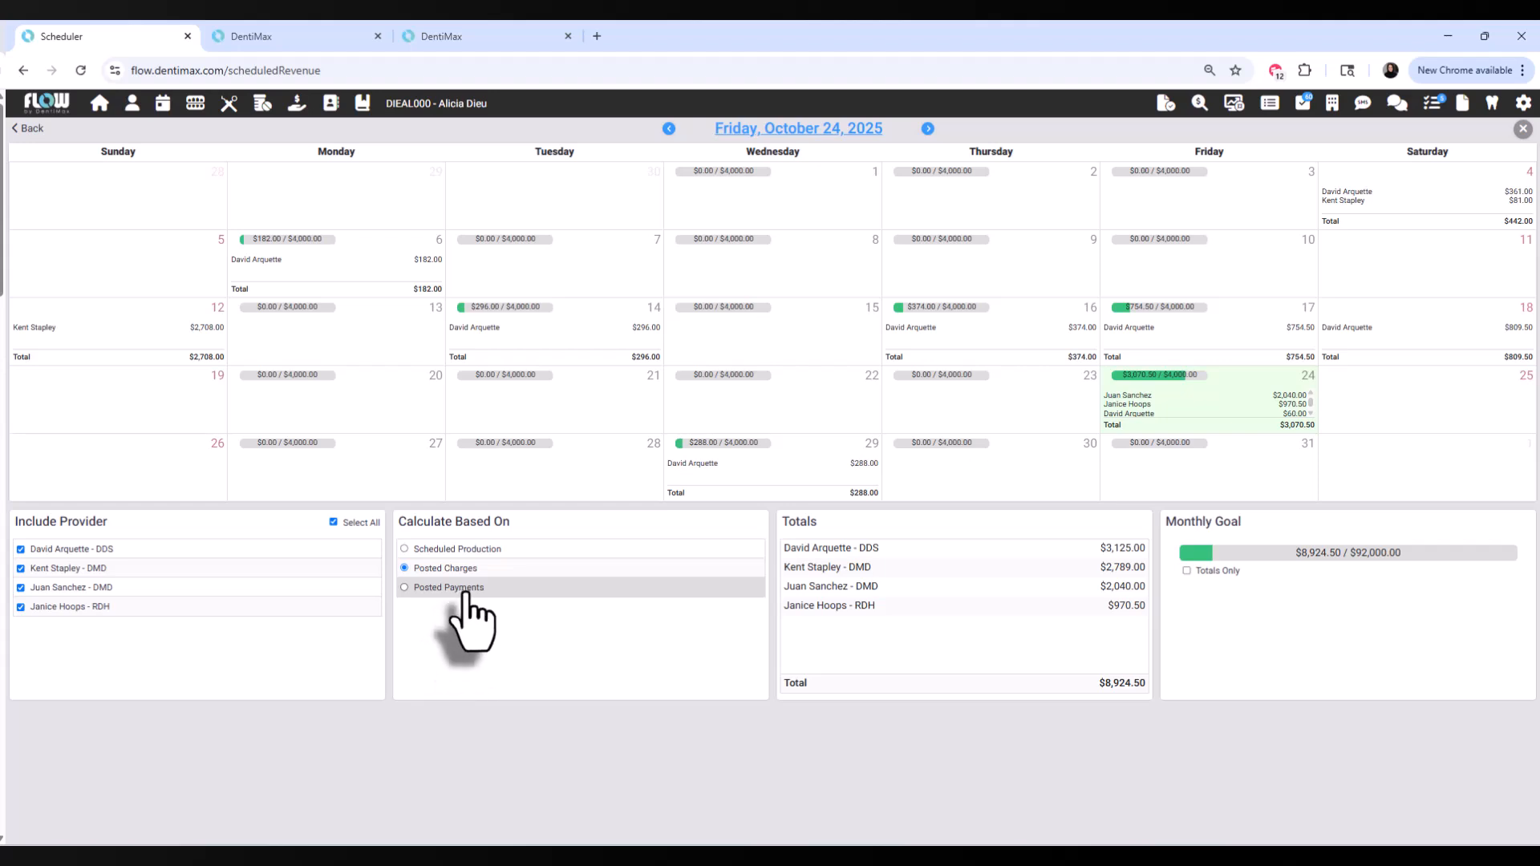
left_click(465, 588)
left_click(464, 551)
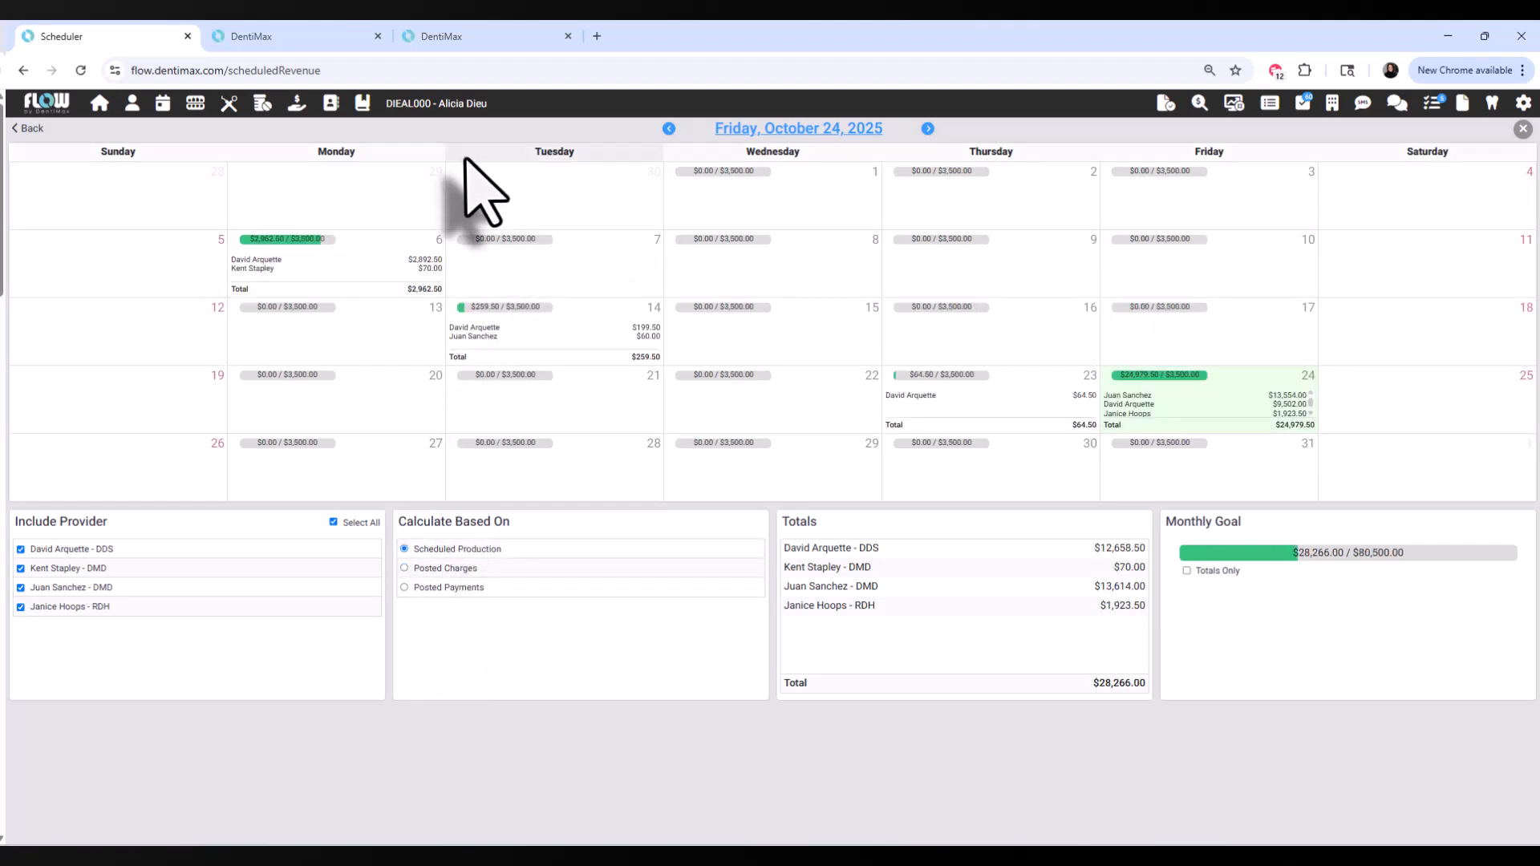
key("alt+Left")
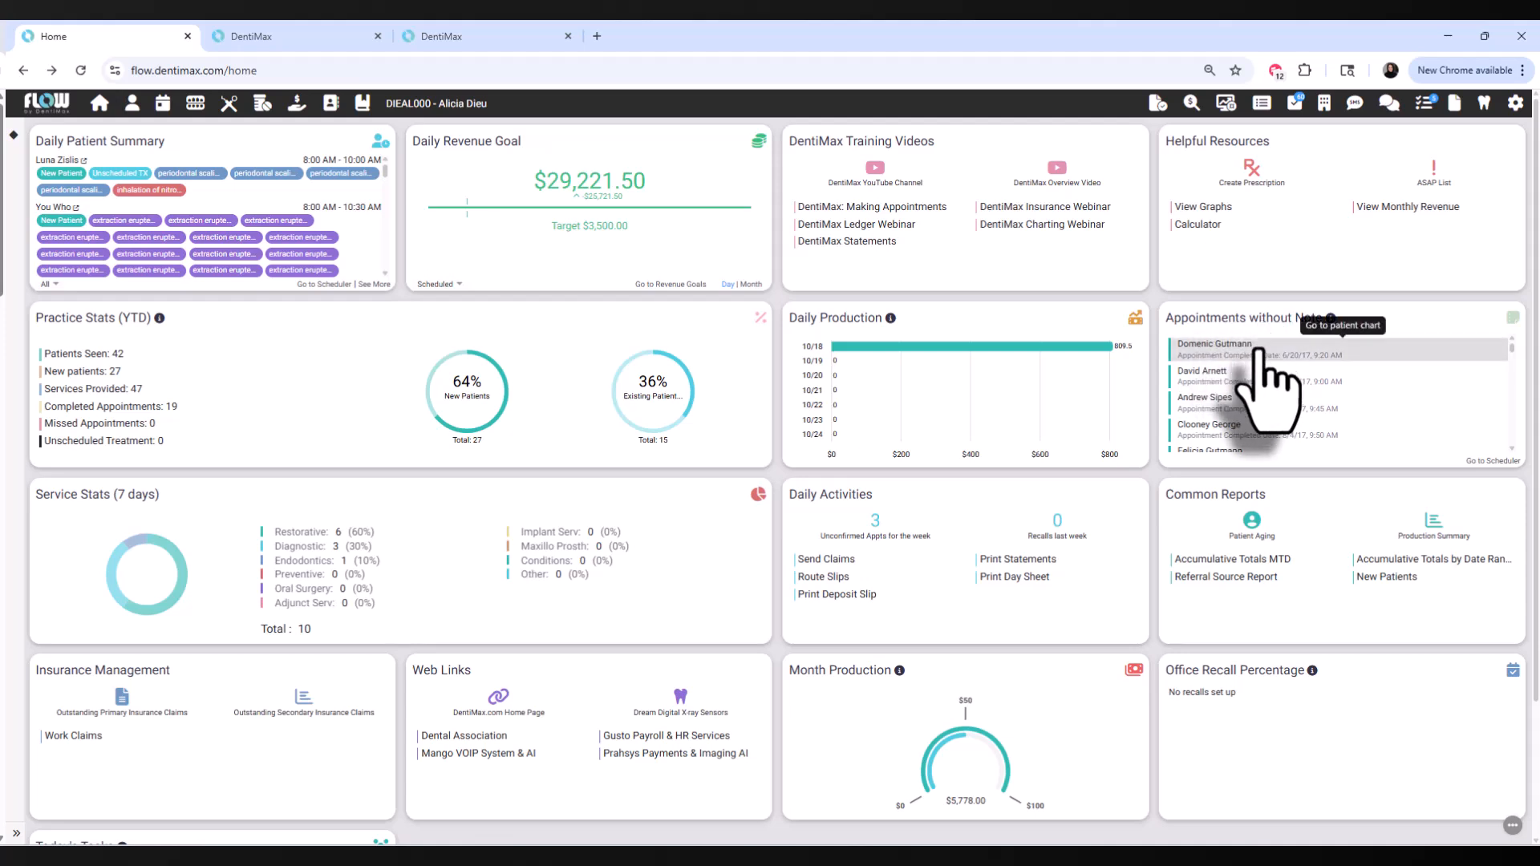
Open a patient's chart from Appointments without Note, suppress its alerts for today, view the clinical notes and close the chart
scroll(1275, 407, "down", 1)
scroll(1276, 409, "down", 3)
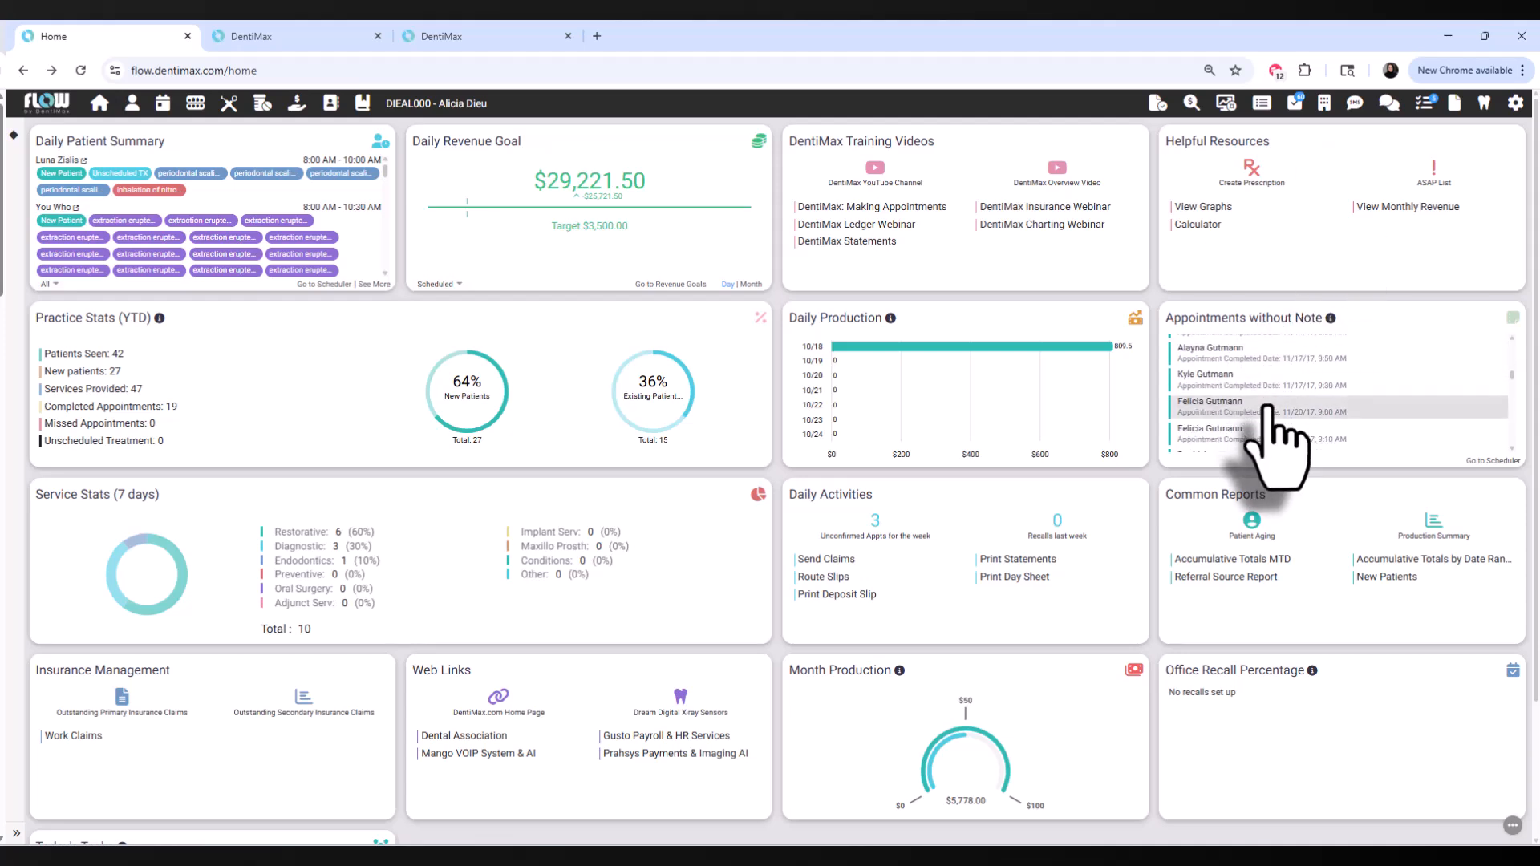
left_click(1246, 405)
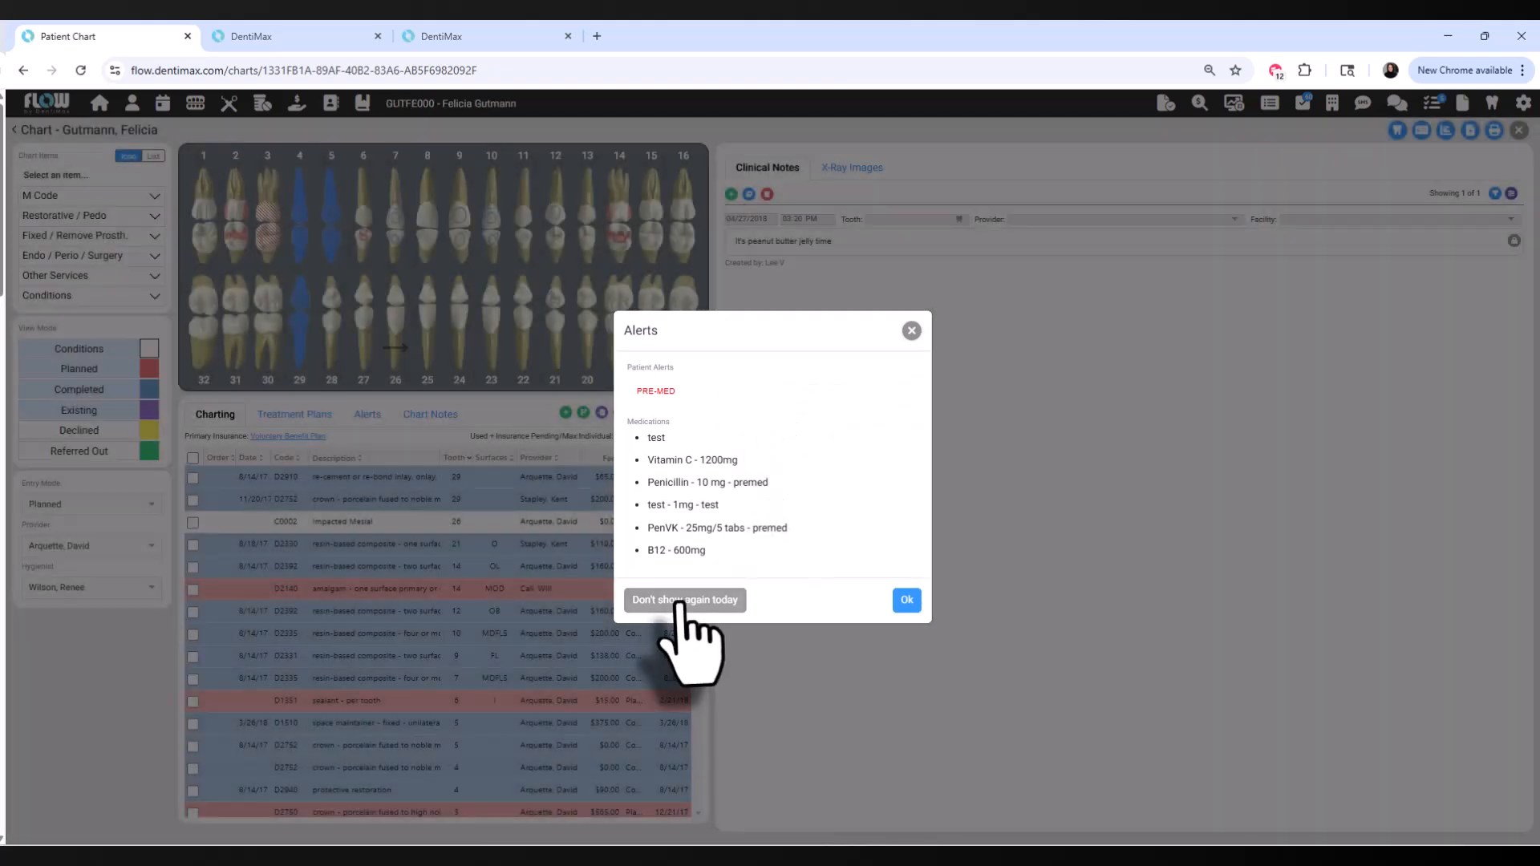
left_click(684, 598)
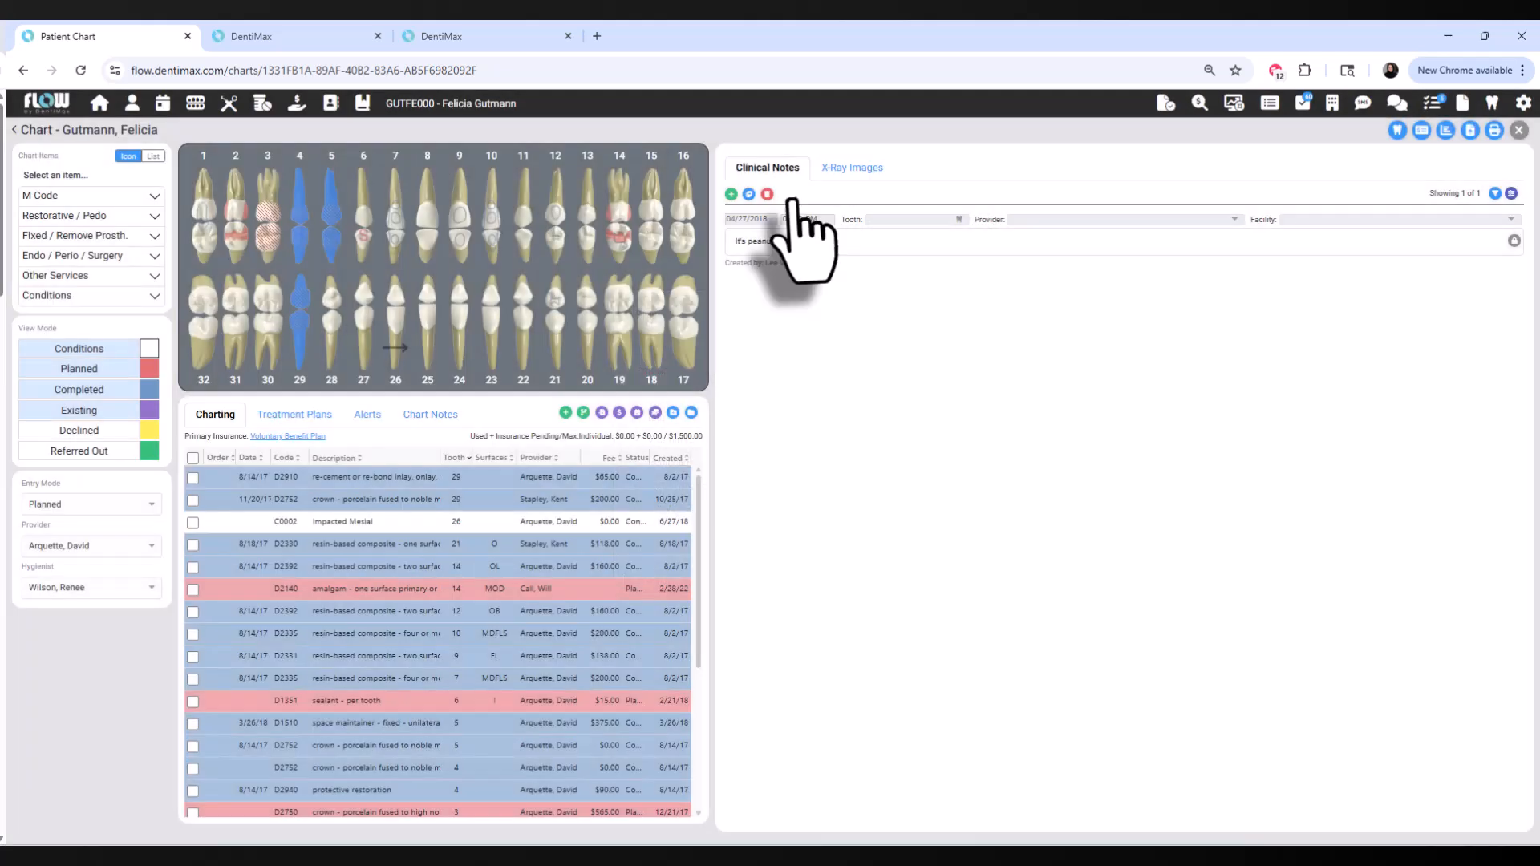
left_click(1517, 130)
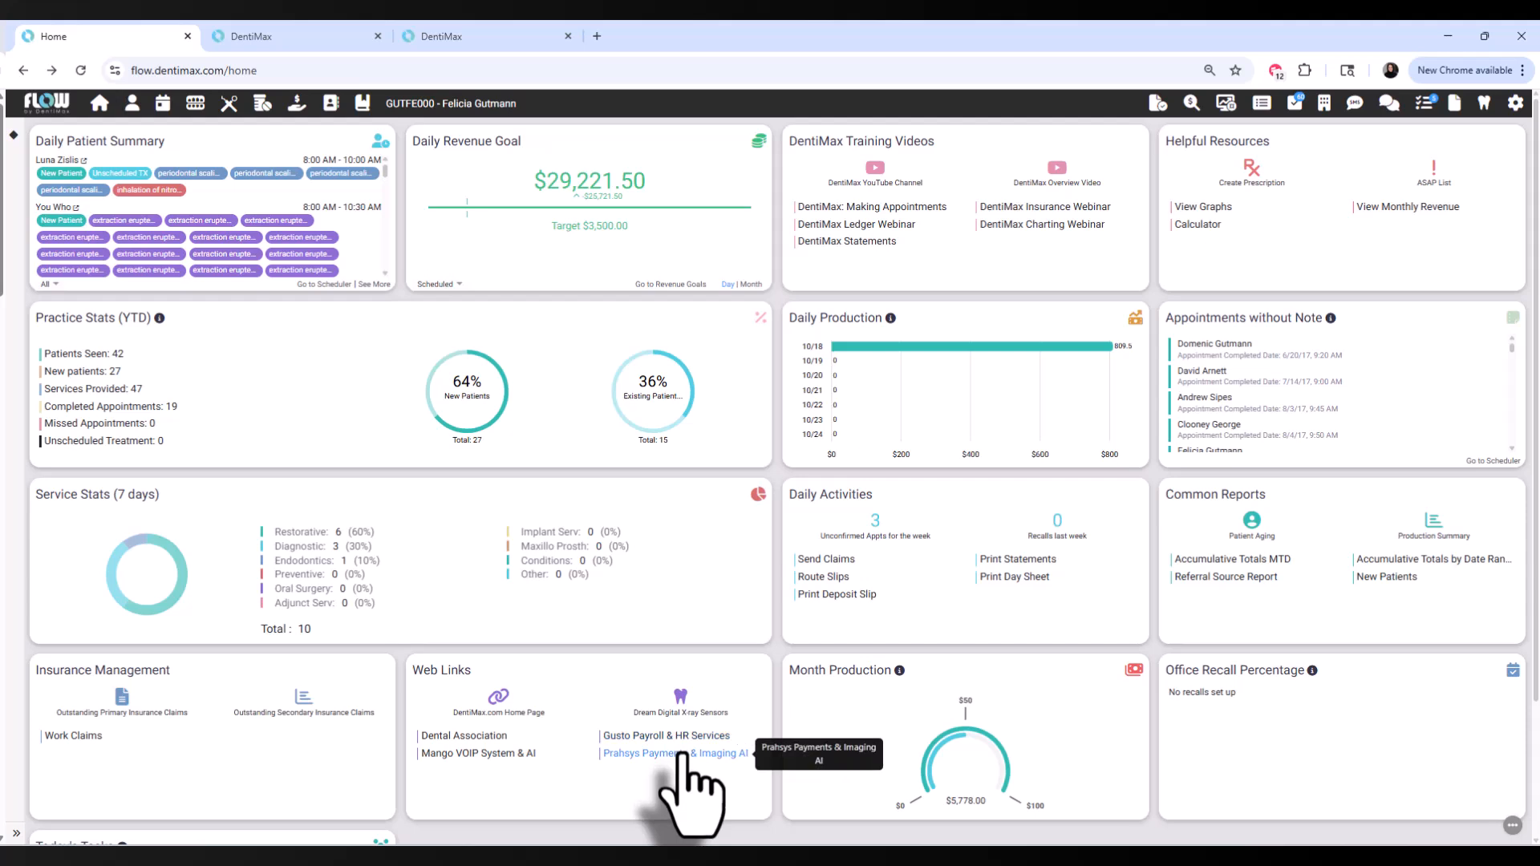
Examine the Month Production gauge and the Today's Tasks widget on the dashboard
mouse_move(953, 747)
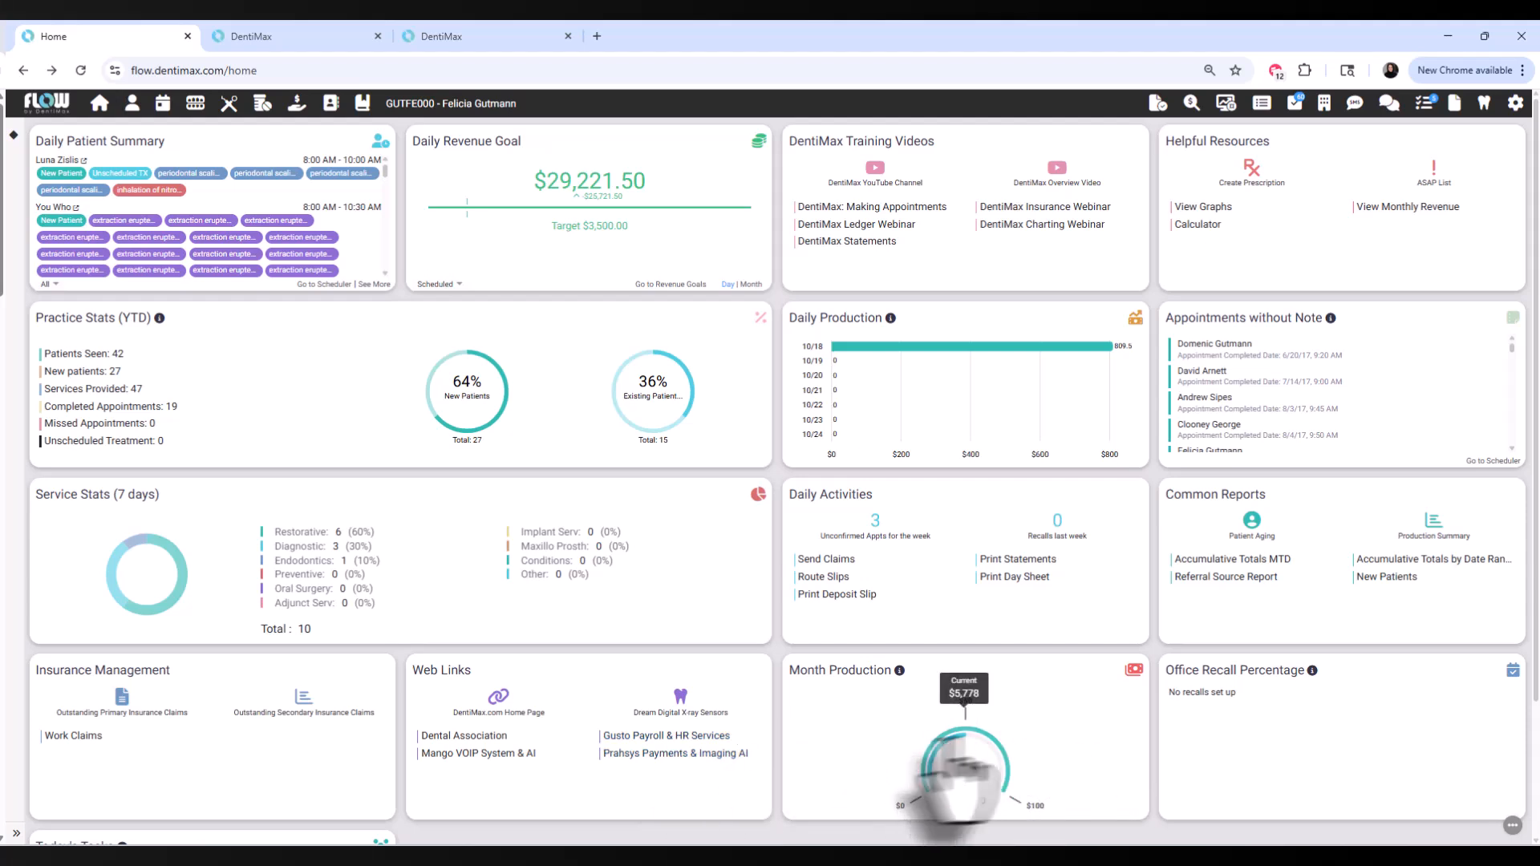
scroll(1207, 738, "down", 1)
scroll(473, 814, "down", 1)
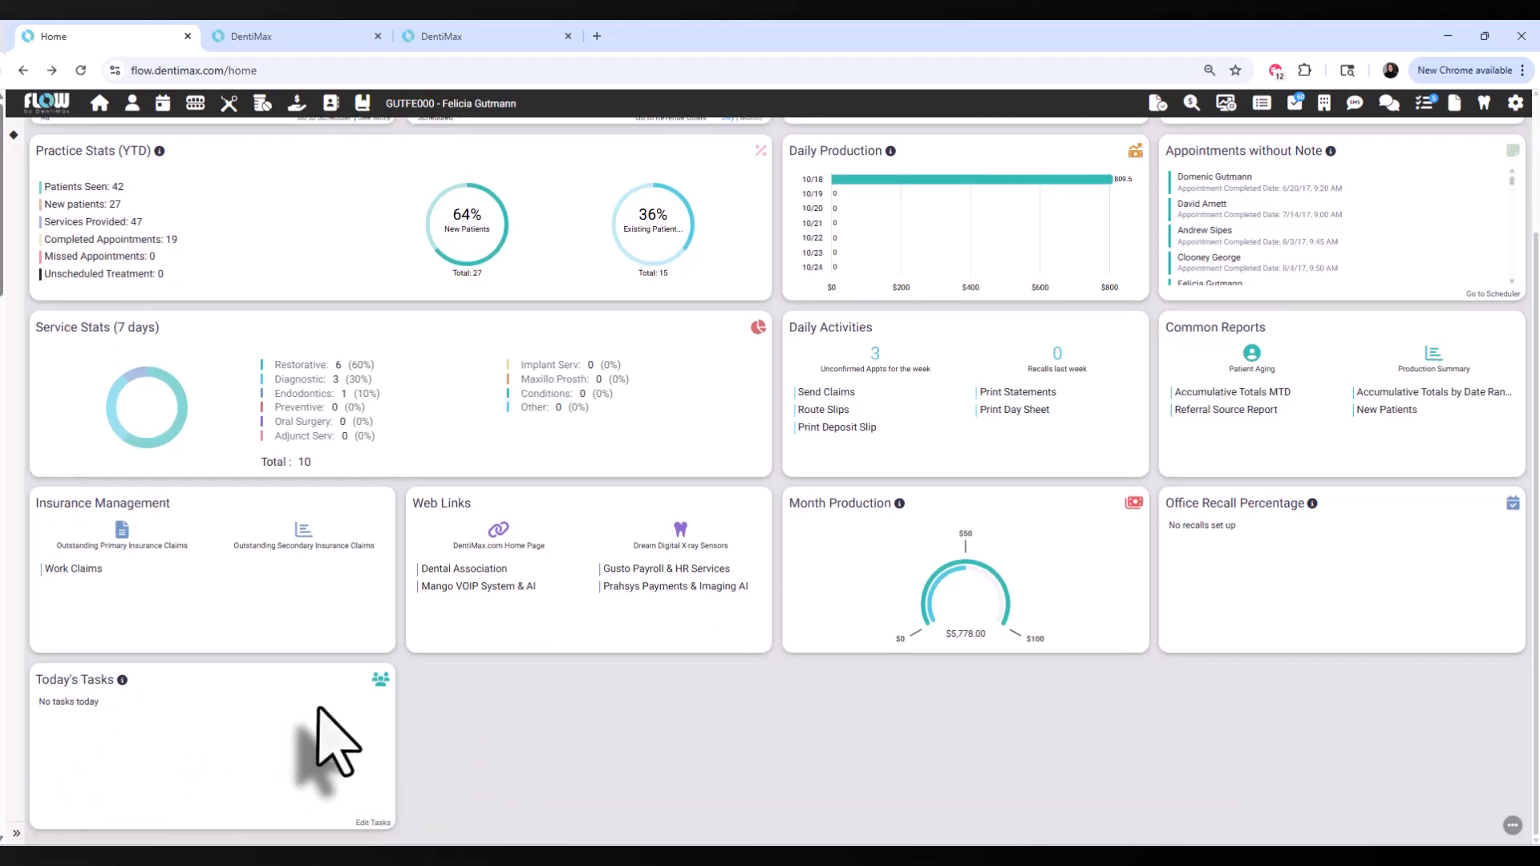
scroll(329, 674, "up", 2)
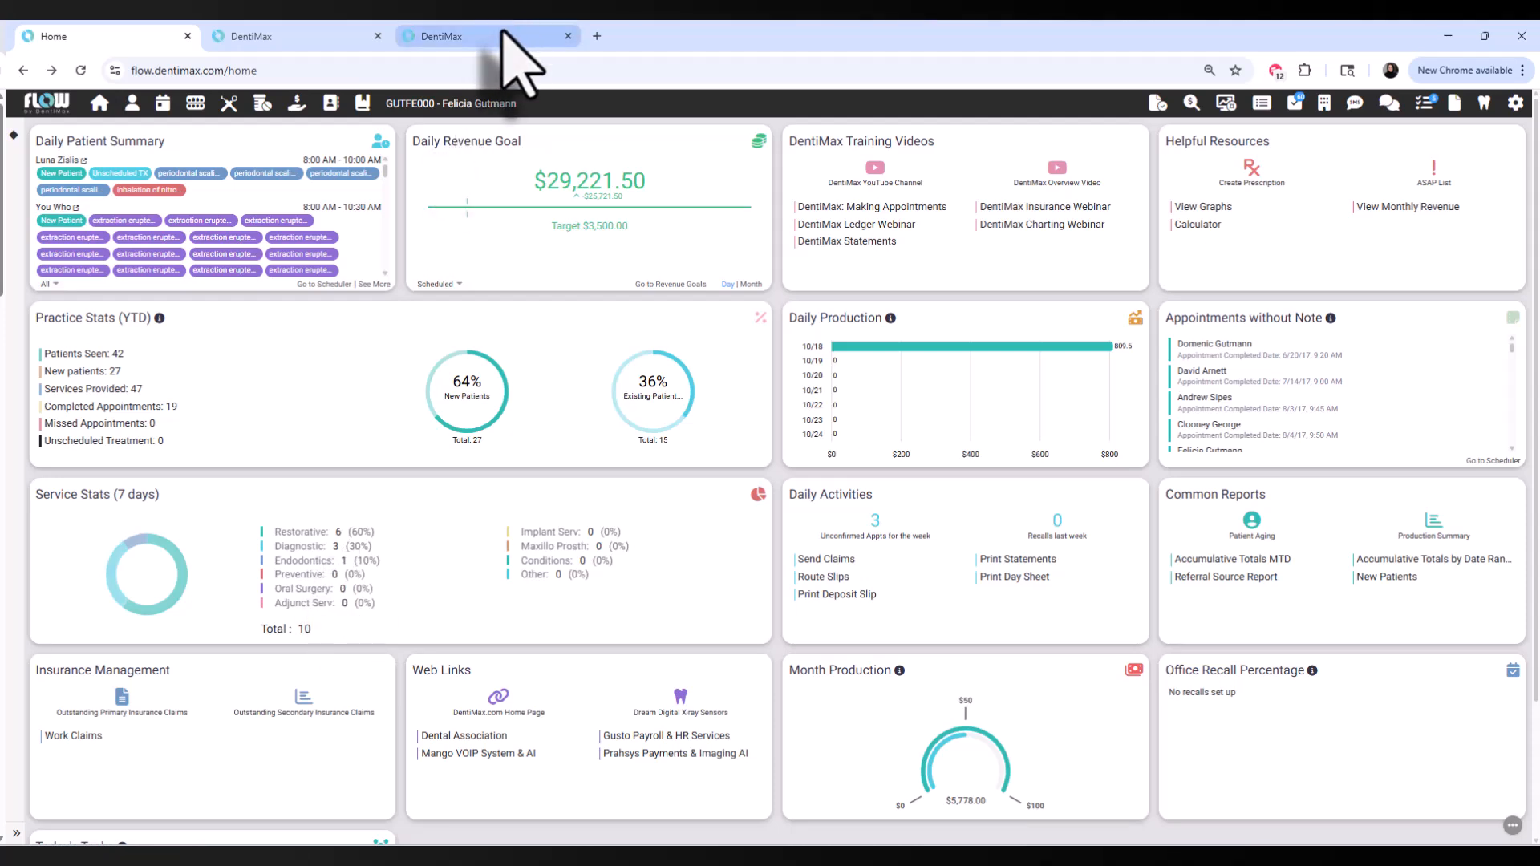
View the patient registration kiosk page and the practice's online scheduler page
left_click(292, 40)
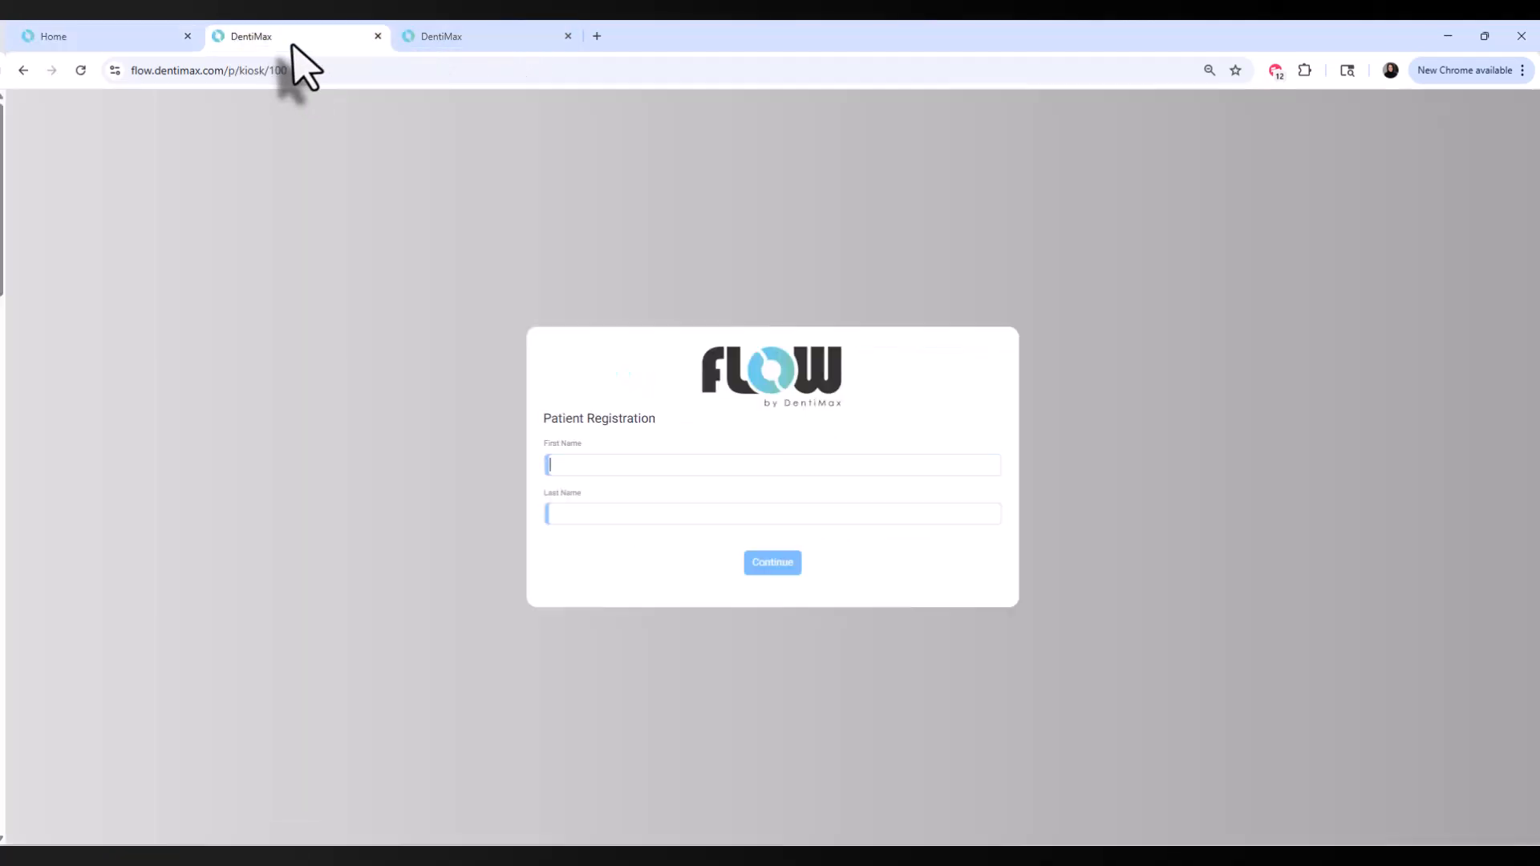
left_click(515, 36)
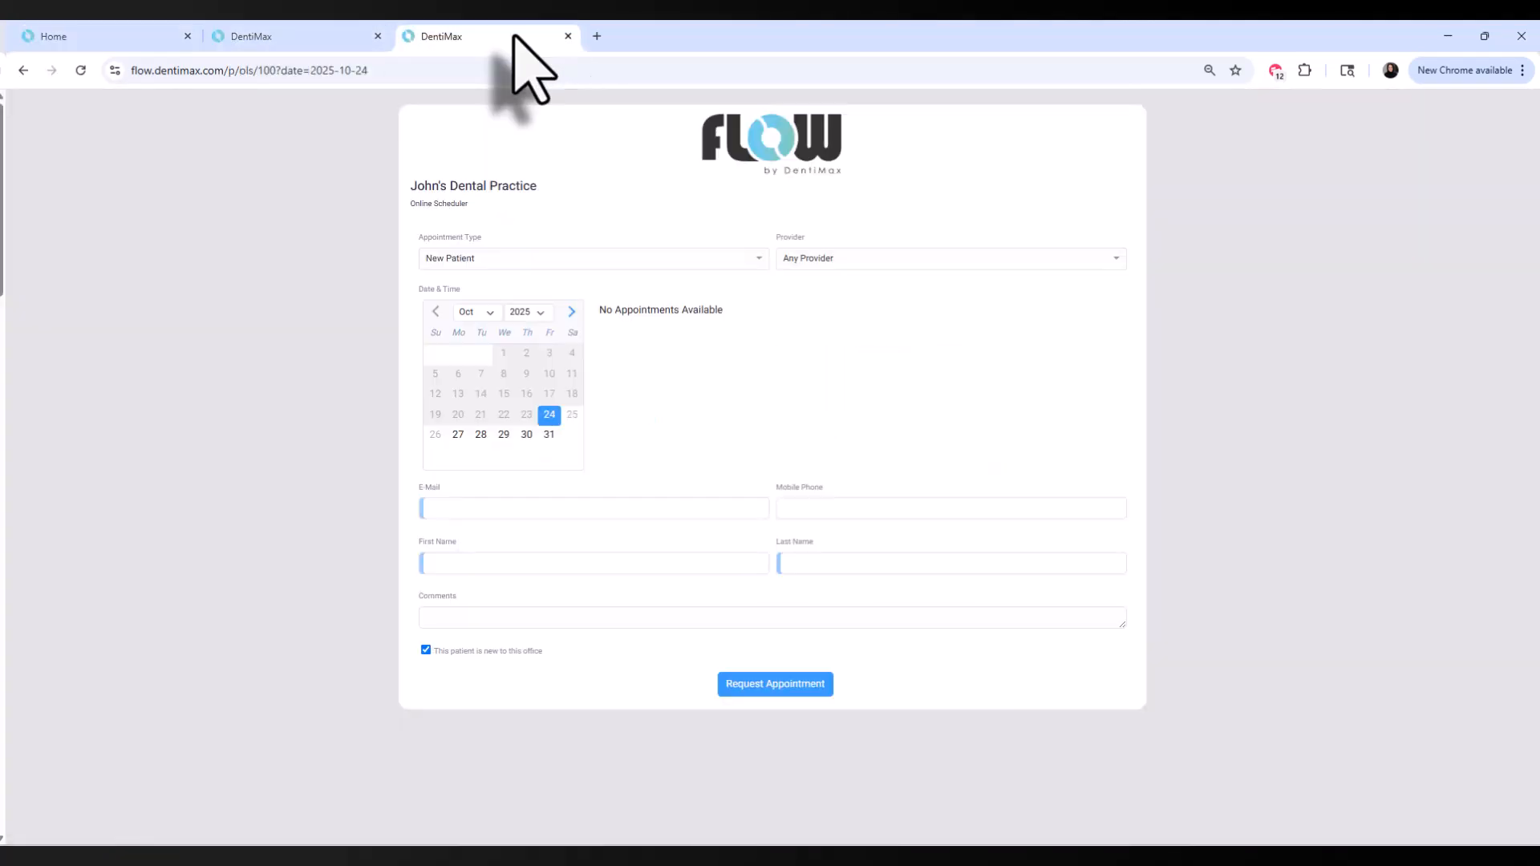
left_click(295, 36)
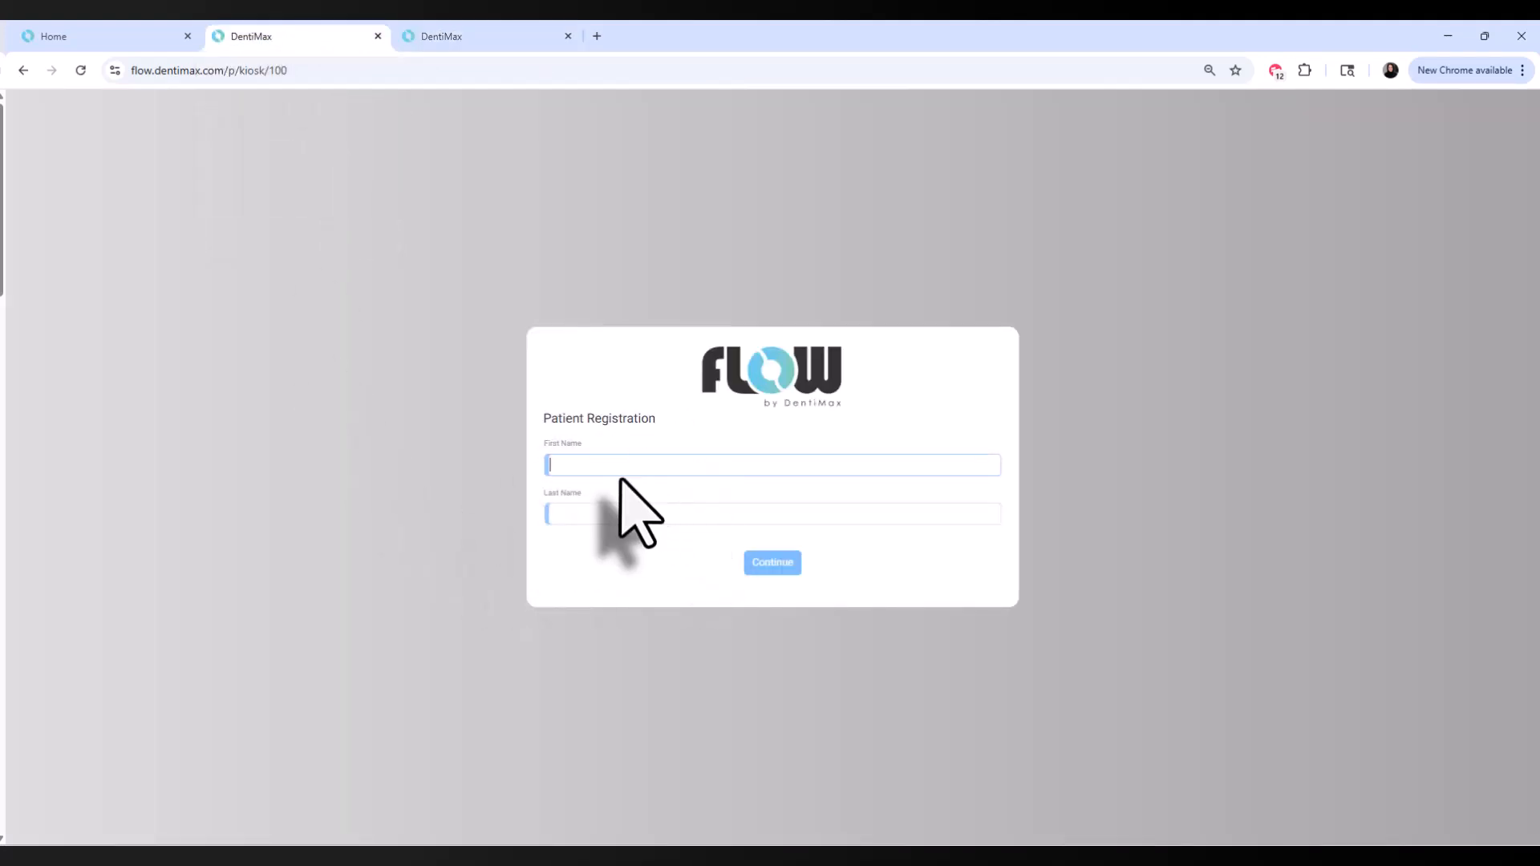
left_click(479, 44)
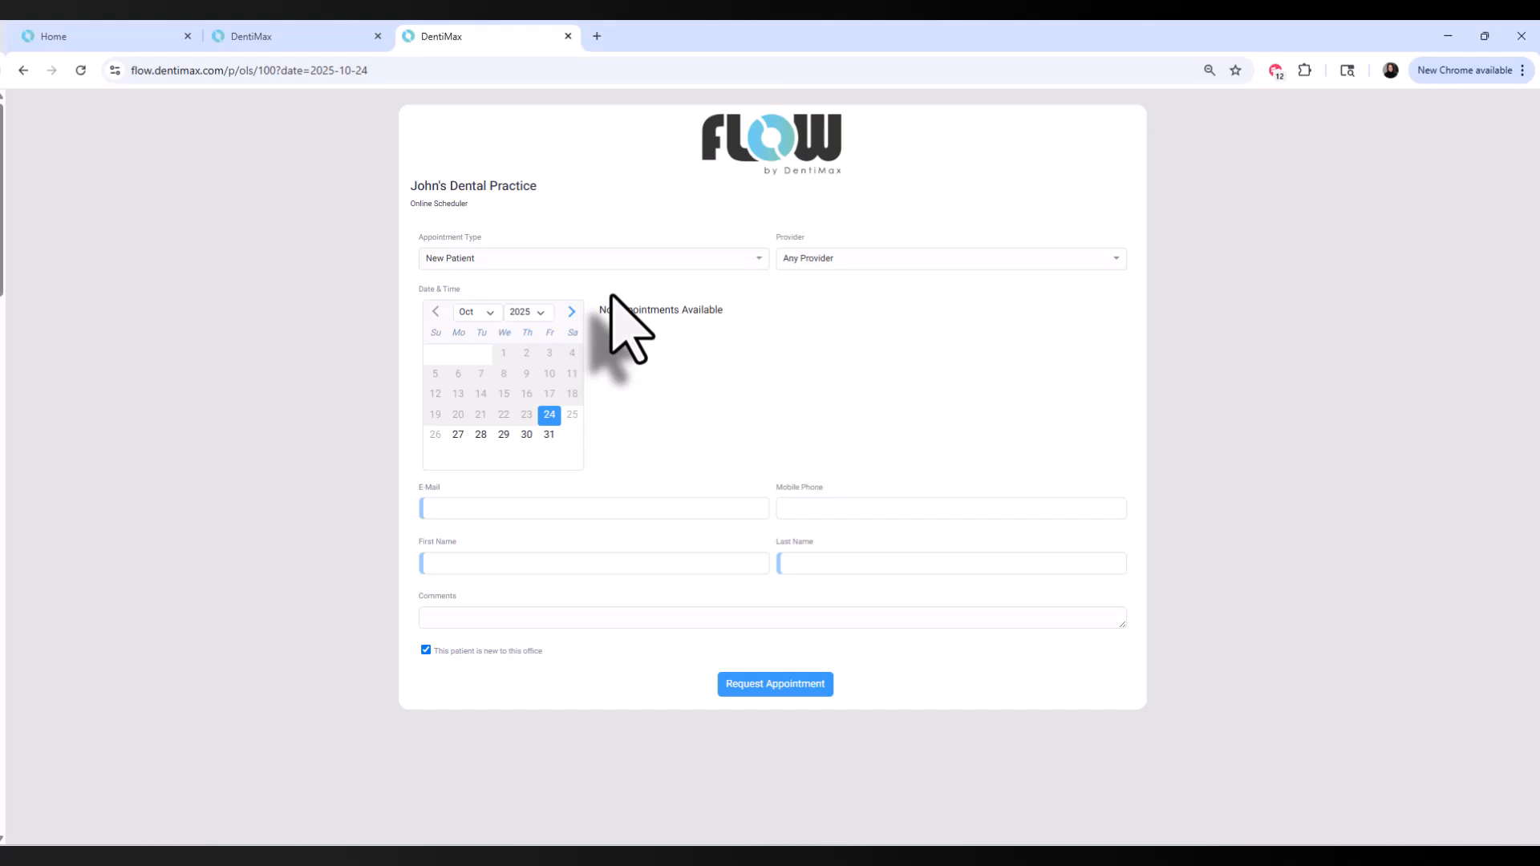
Set the online scheduler's appointment type to Hygiene, also trying Tooth/Jaw Pain
left_click(697, 260)
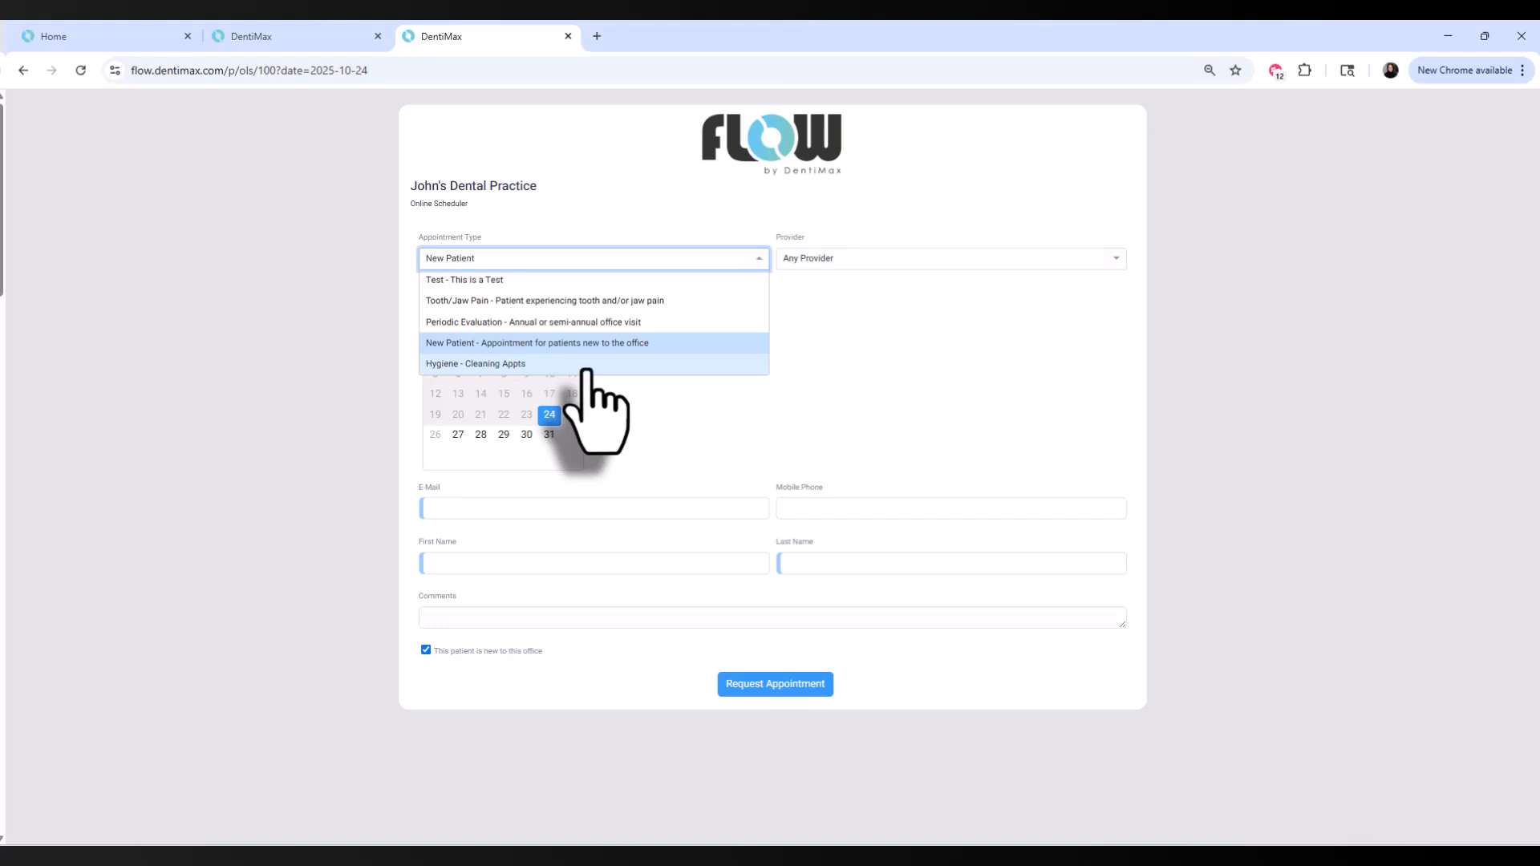
left_click(518, 365)
left_click(489, 261)
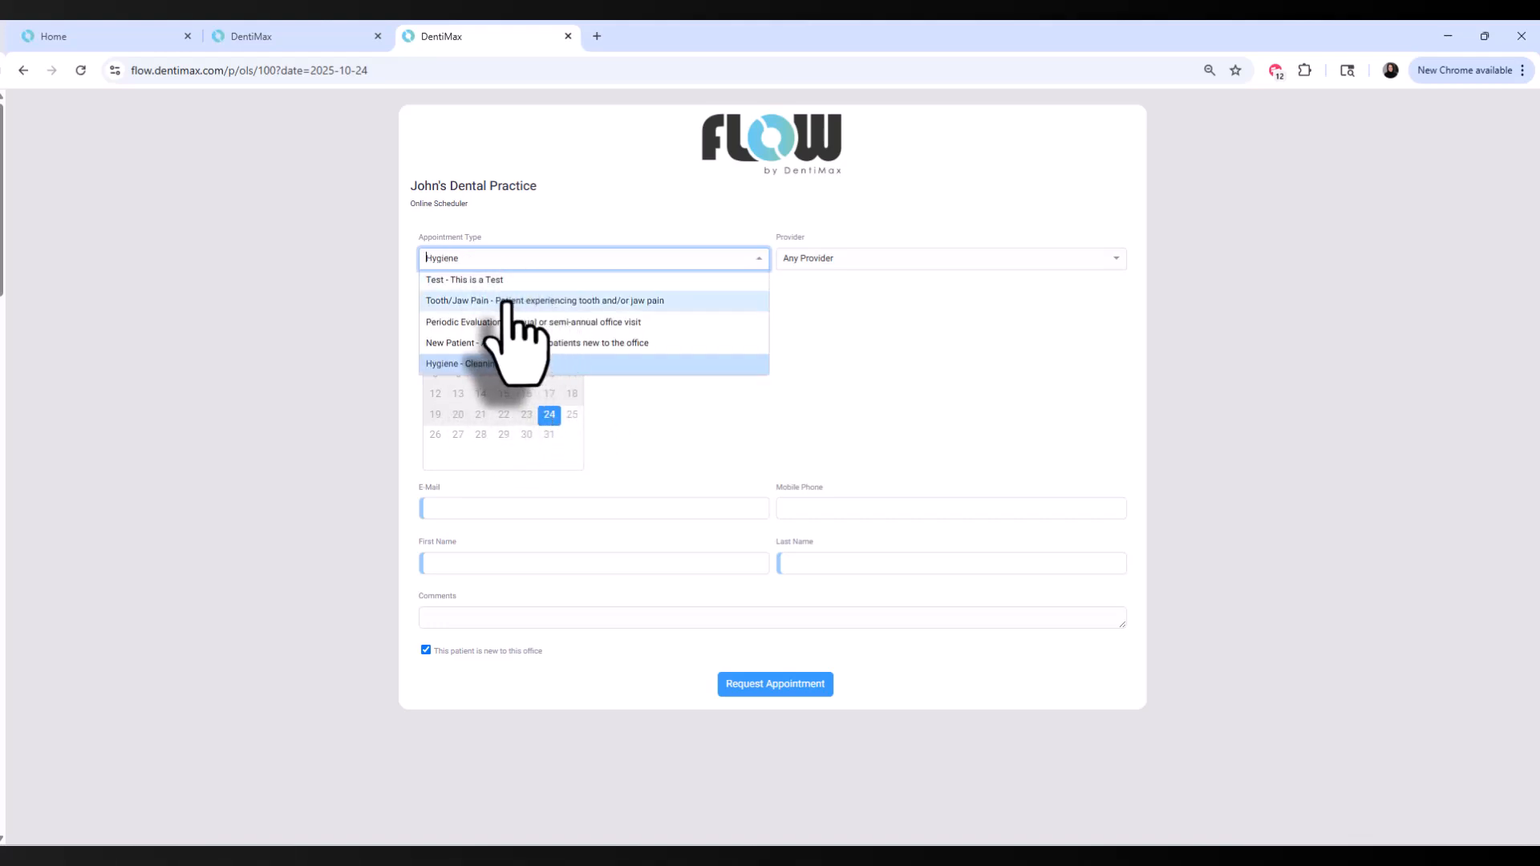
left_click(507, 302)
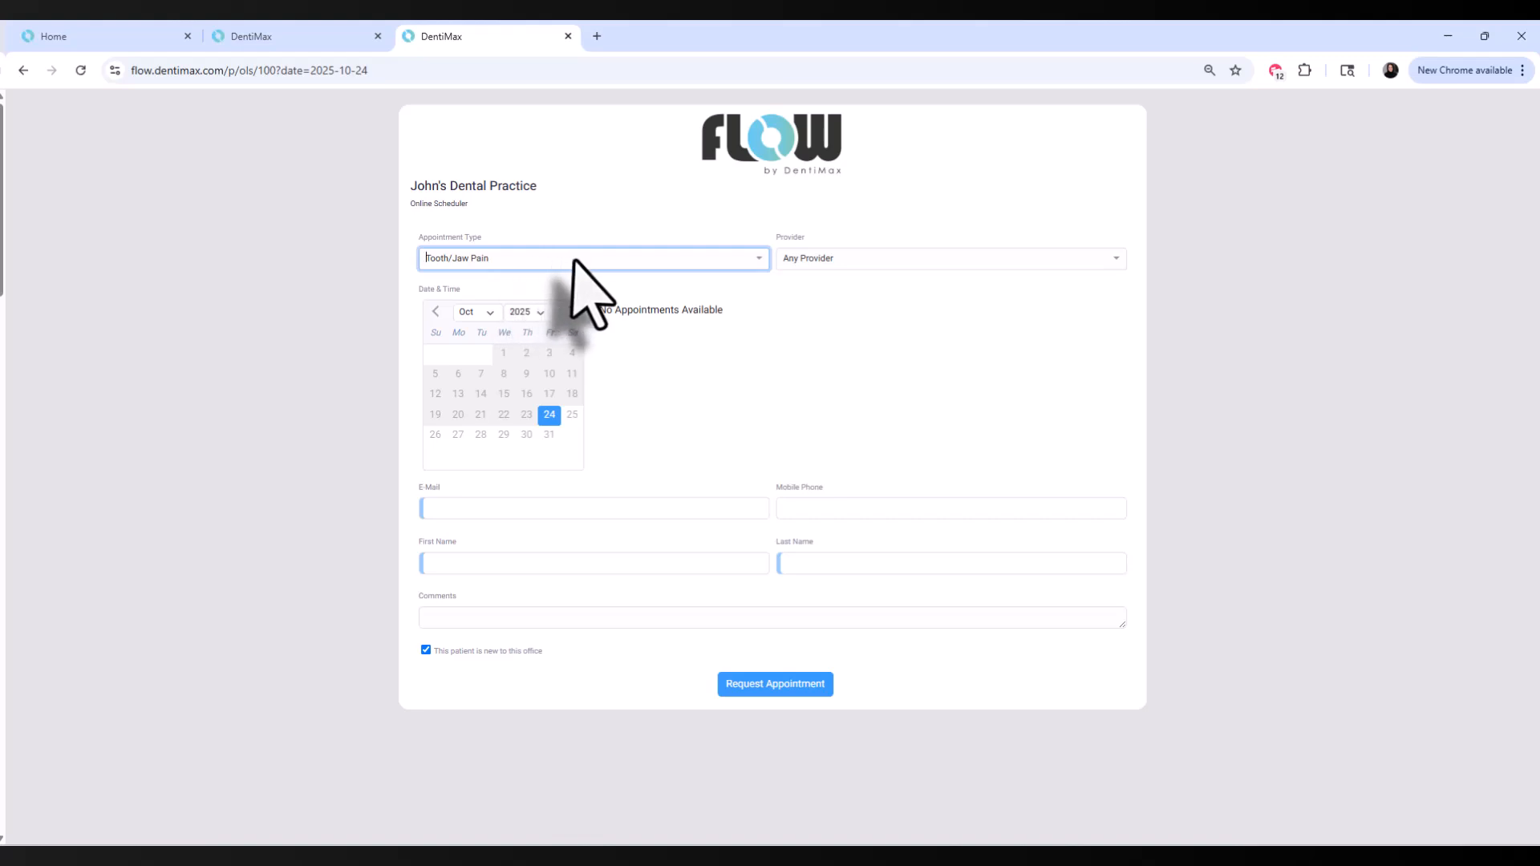
Look at the providers offered for the online appointment and place the cursor in the Comments field
left_click(899, 261)
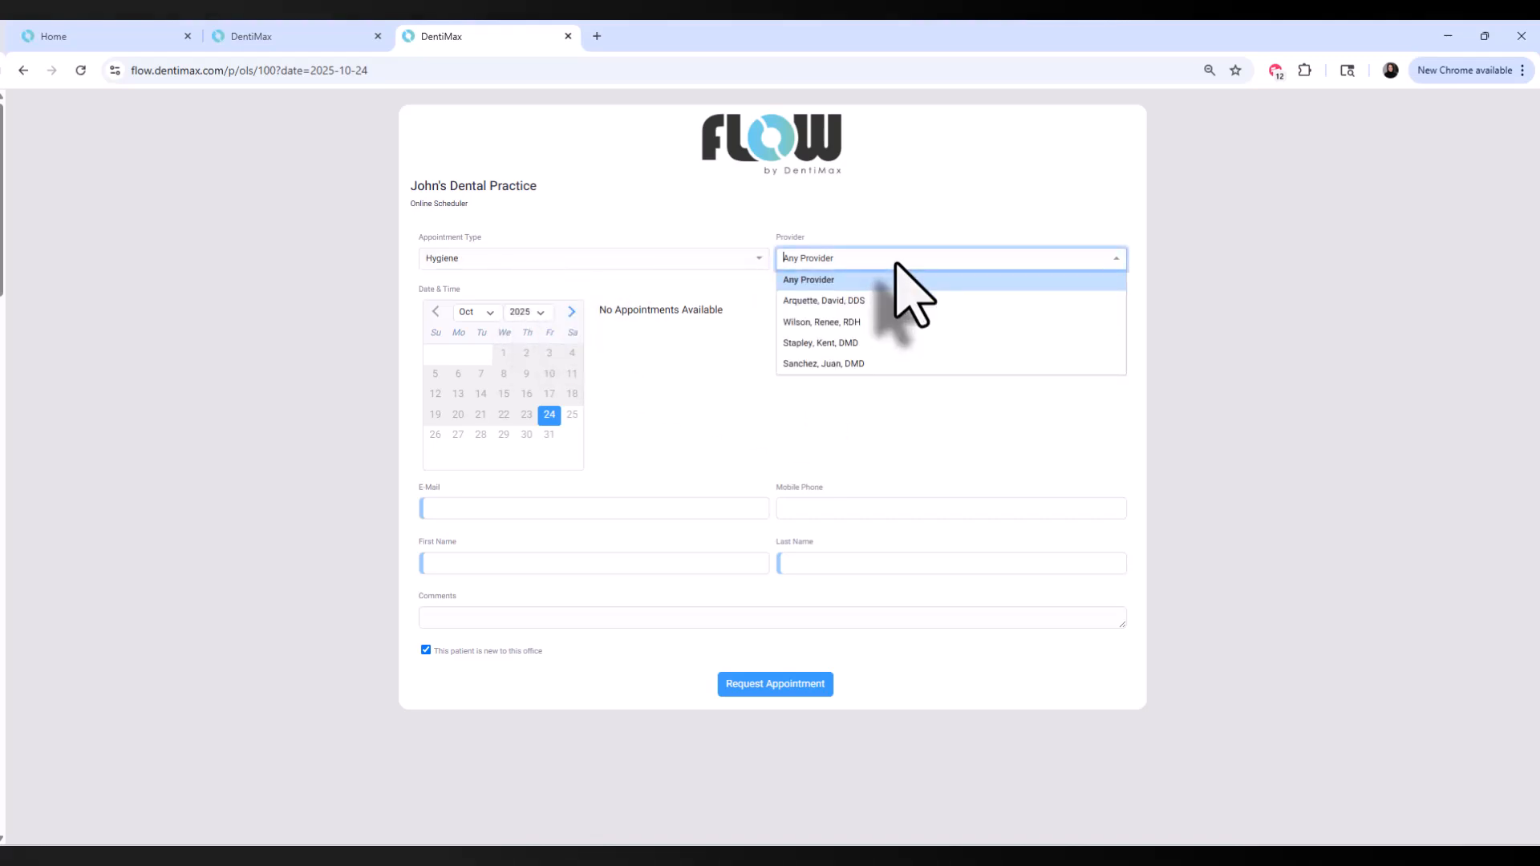
left_click(704, 384)
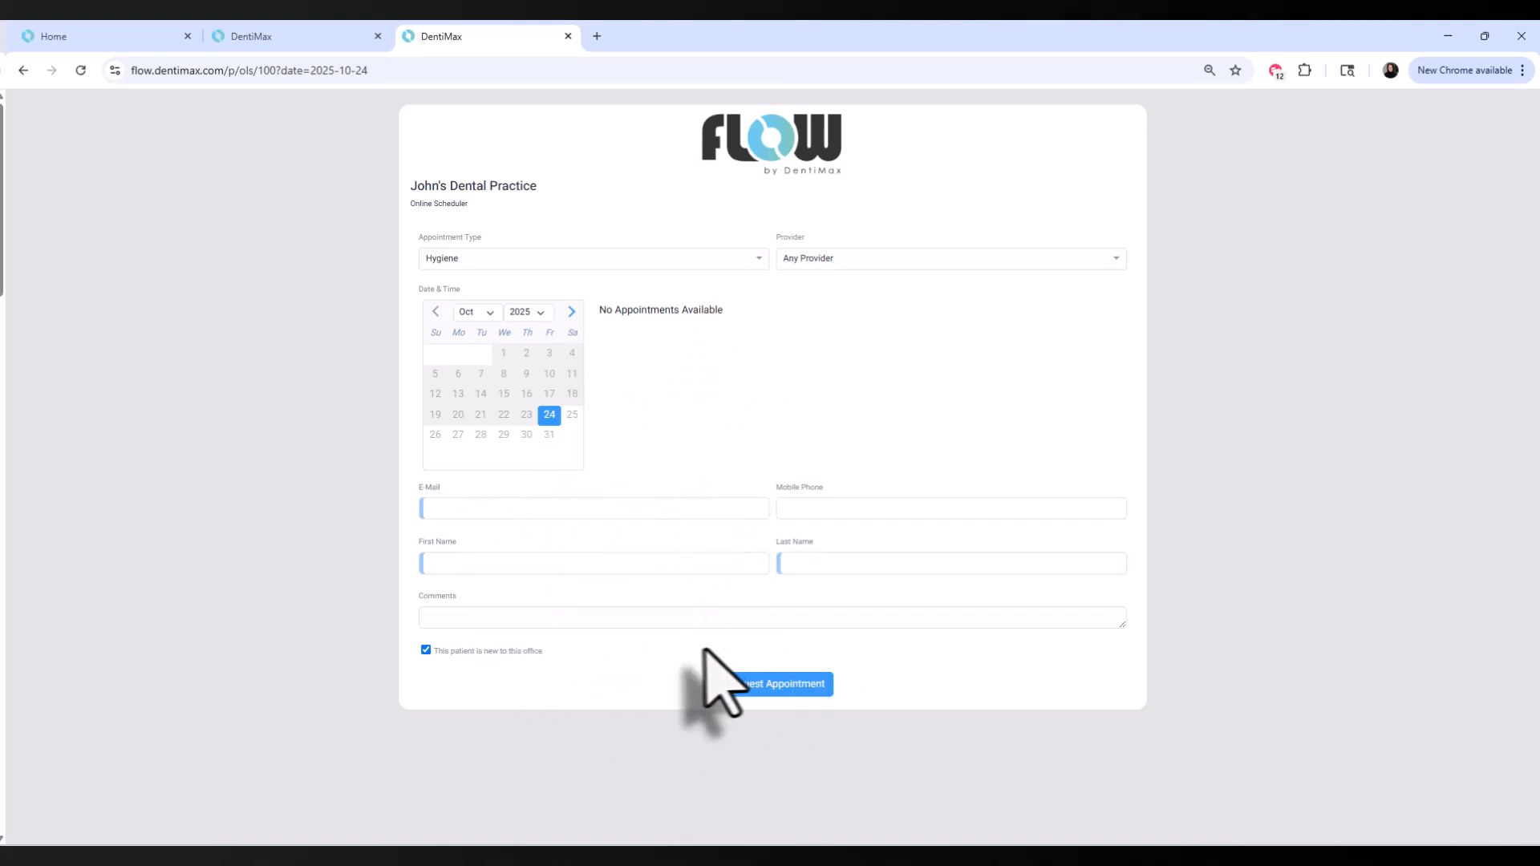
left_click(681, 622)
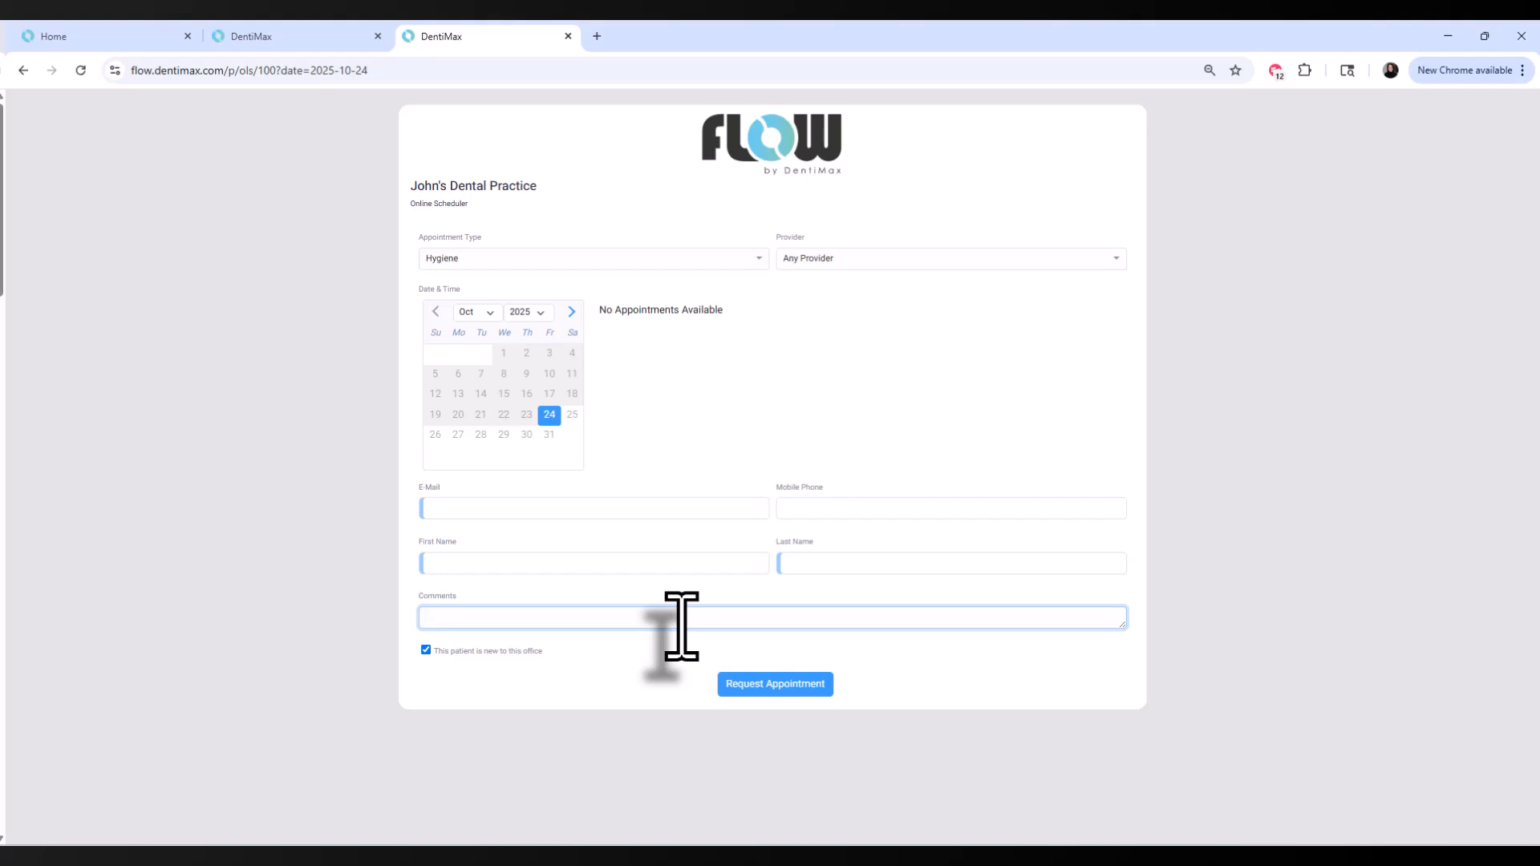
Enter the patient's first and last name in the registration kiosk and complete the Personal Information form
left_click(324, 39)
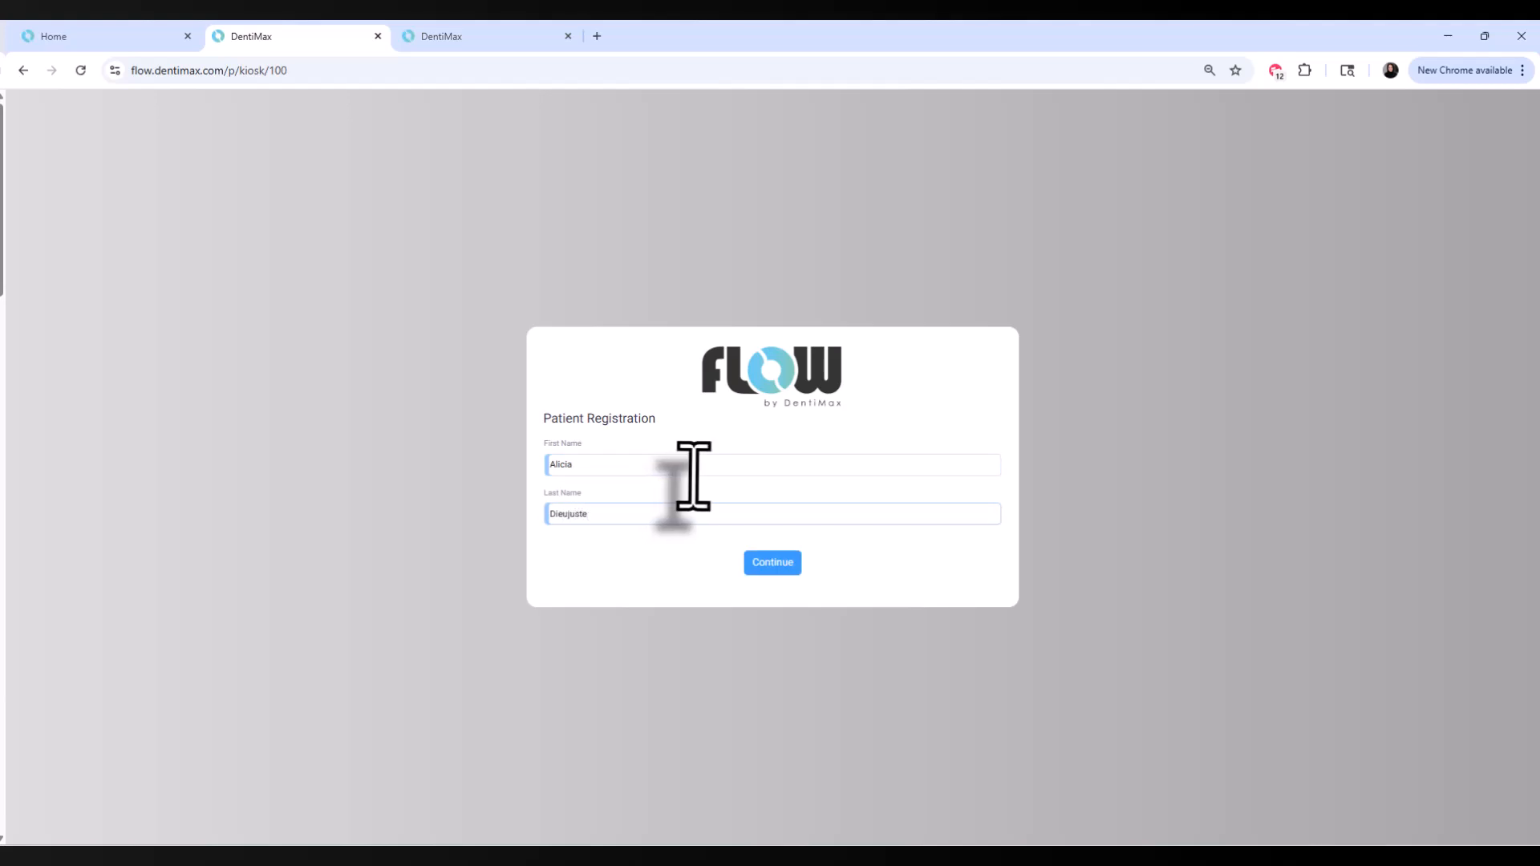
left_click(772, 562)
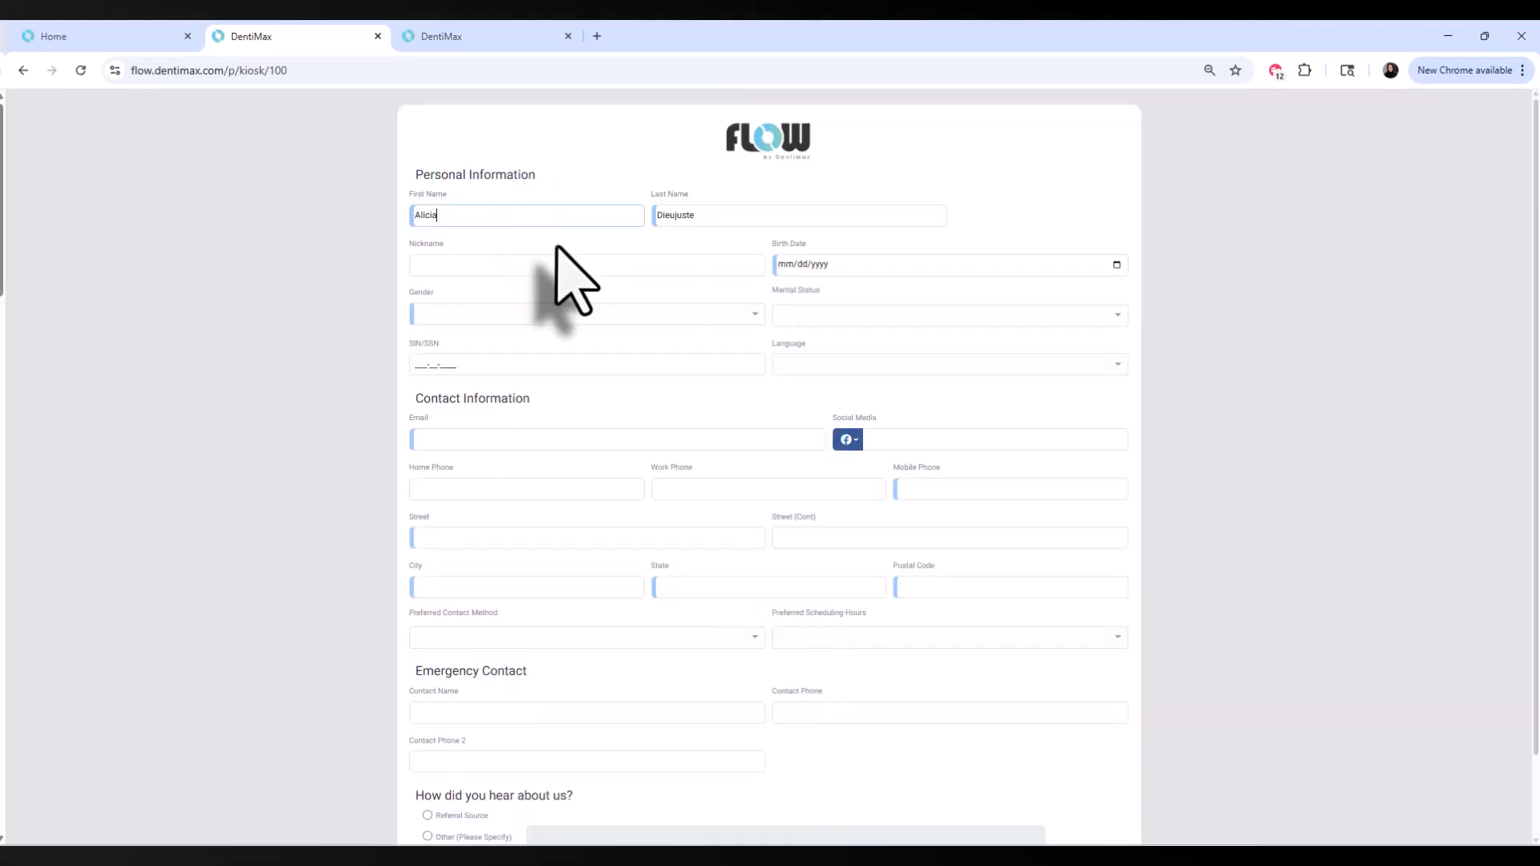
scroll(725, 267, "down", 1)
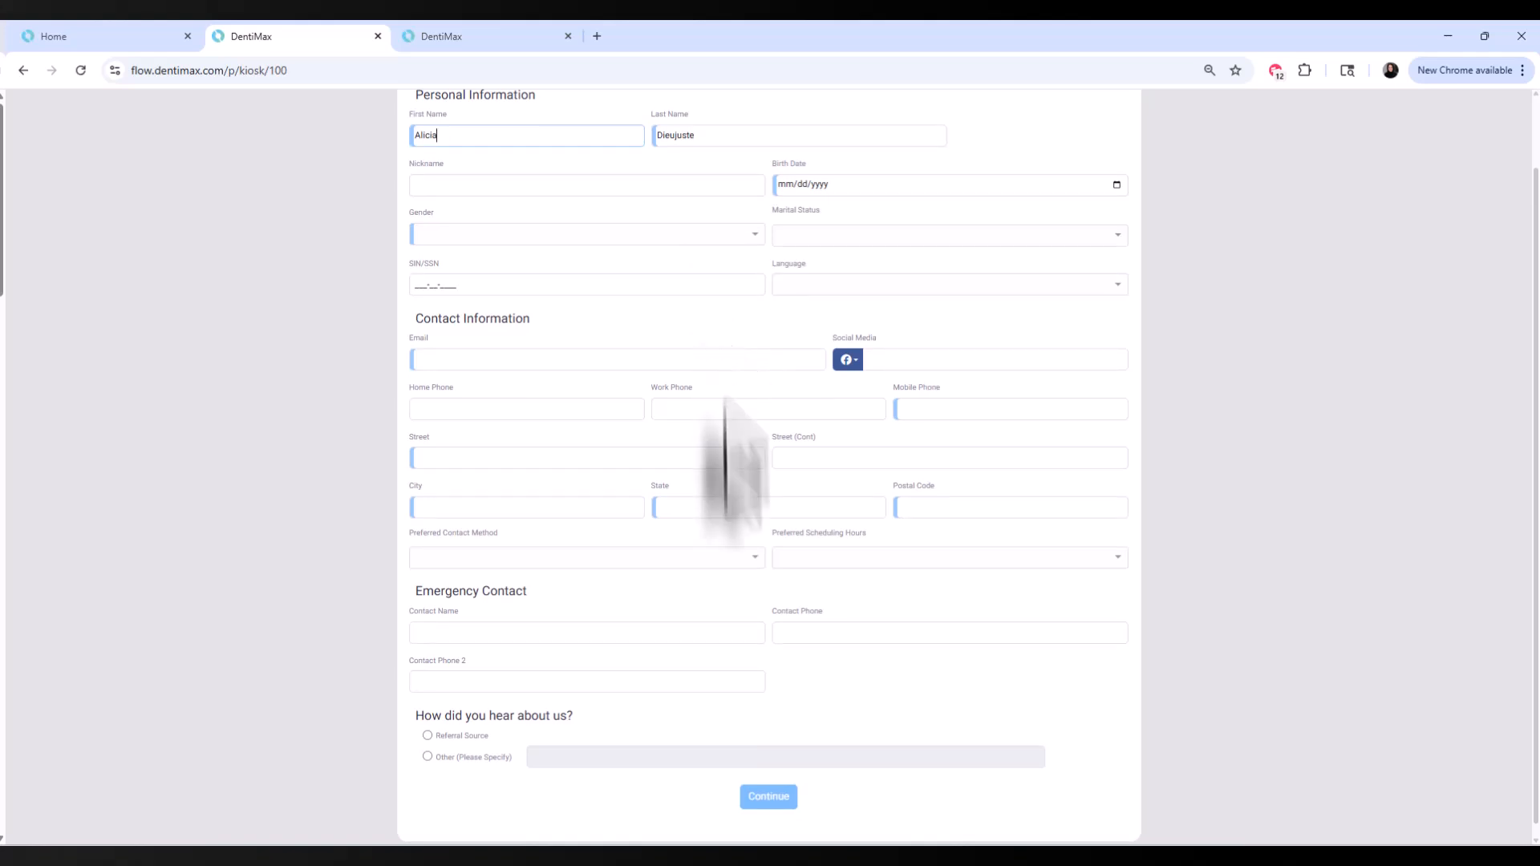
scroll(784, 628, "up", 1)
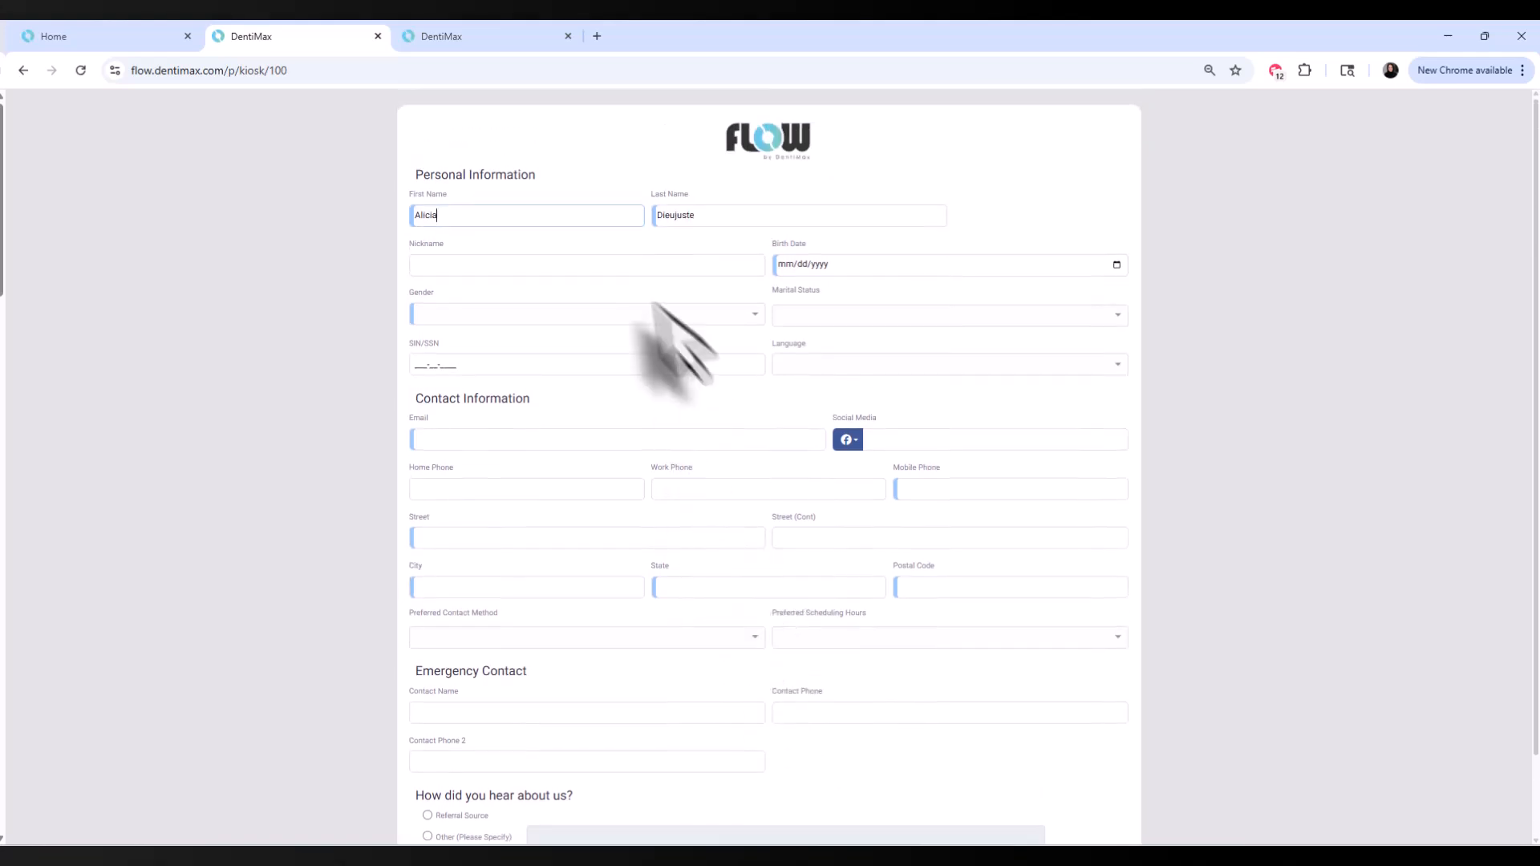
left_click(788, 265)
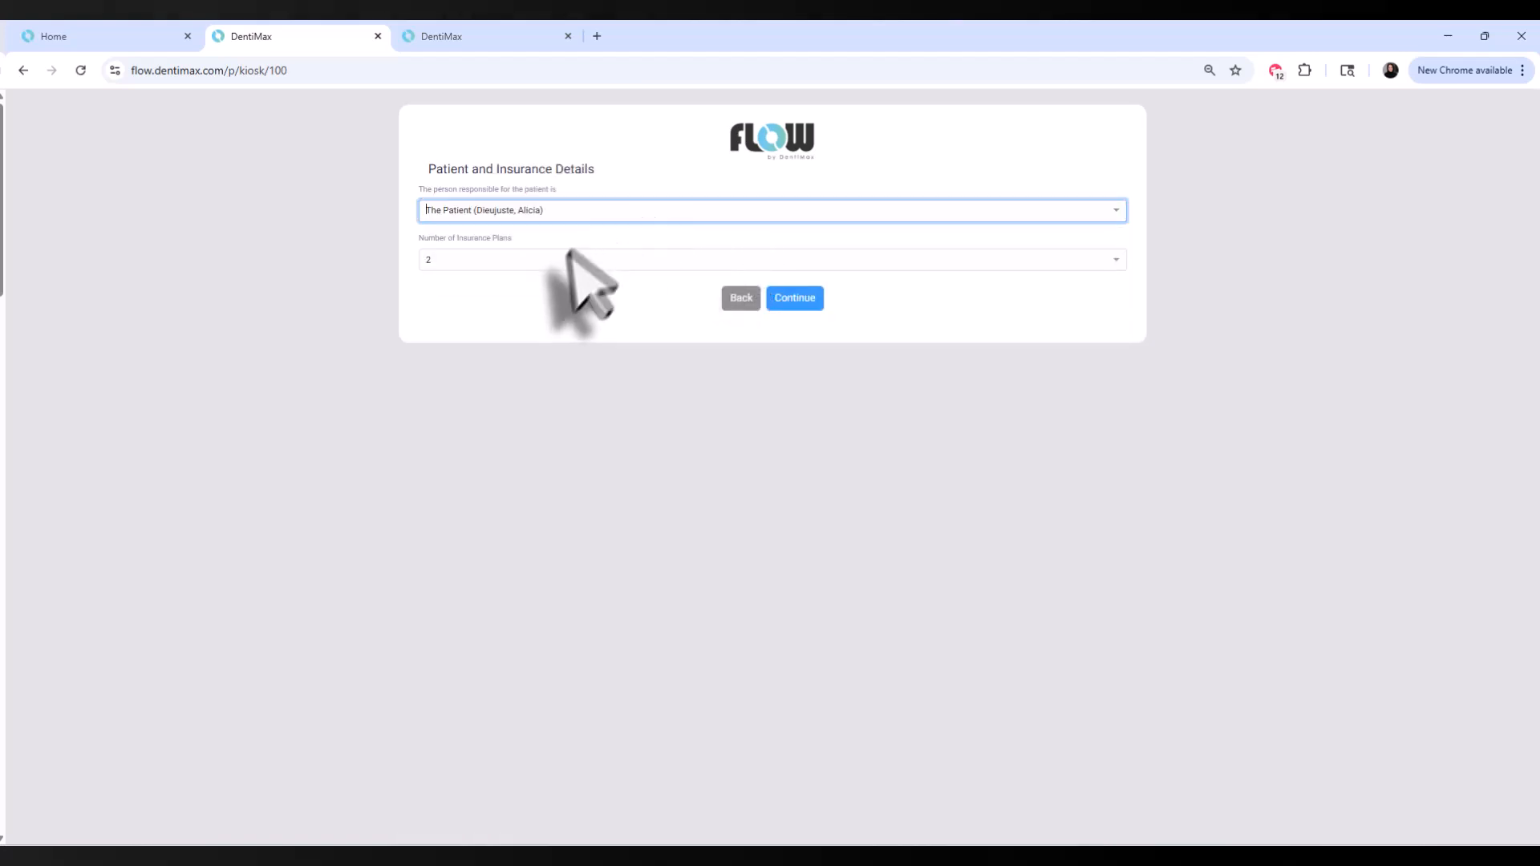
Set the number of insurance plans to 1 and continue to the primary insurance page
left_click(553, 260)
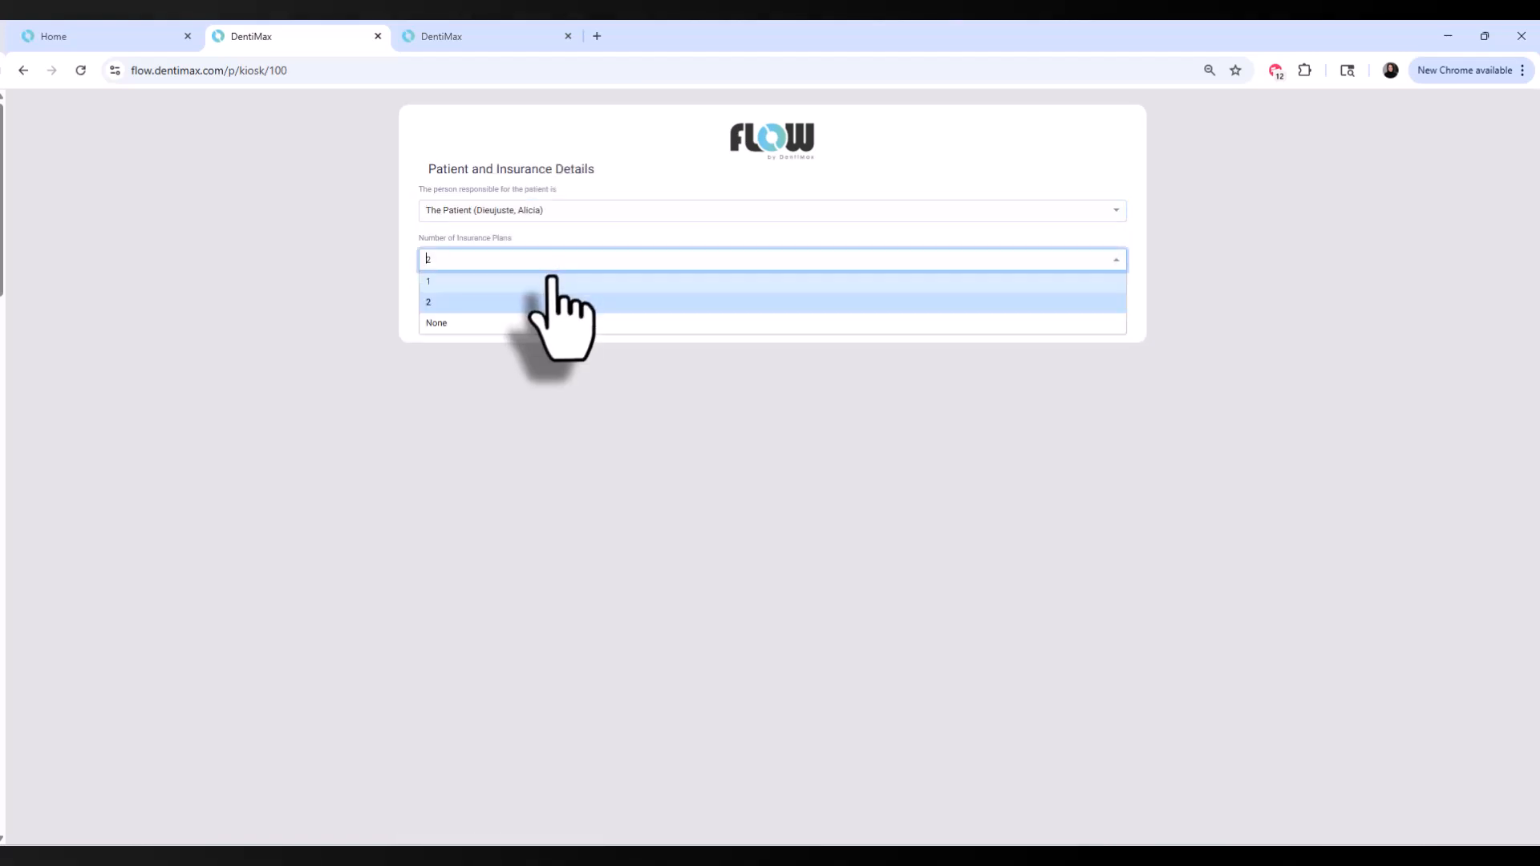
left_click(552, 281)
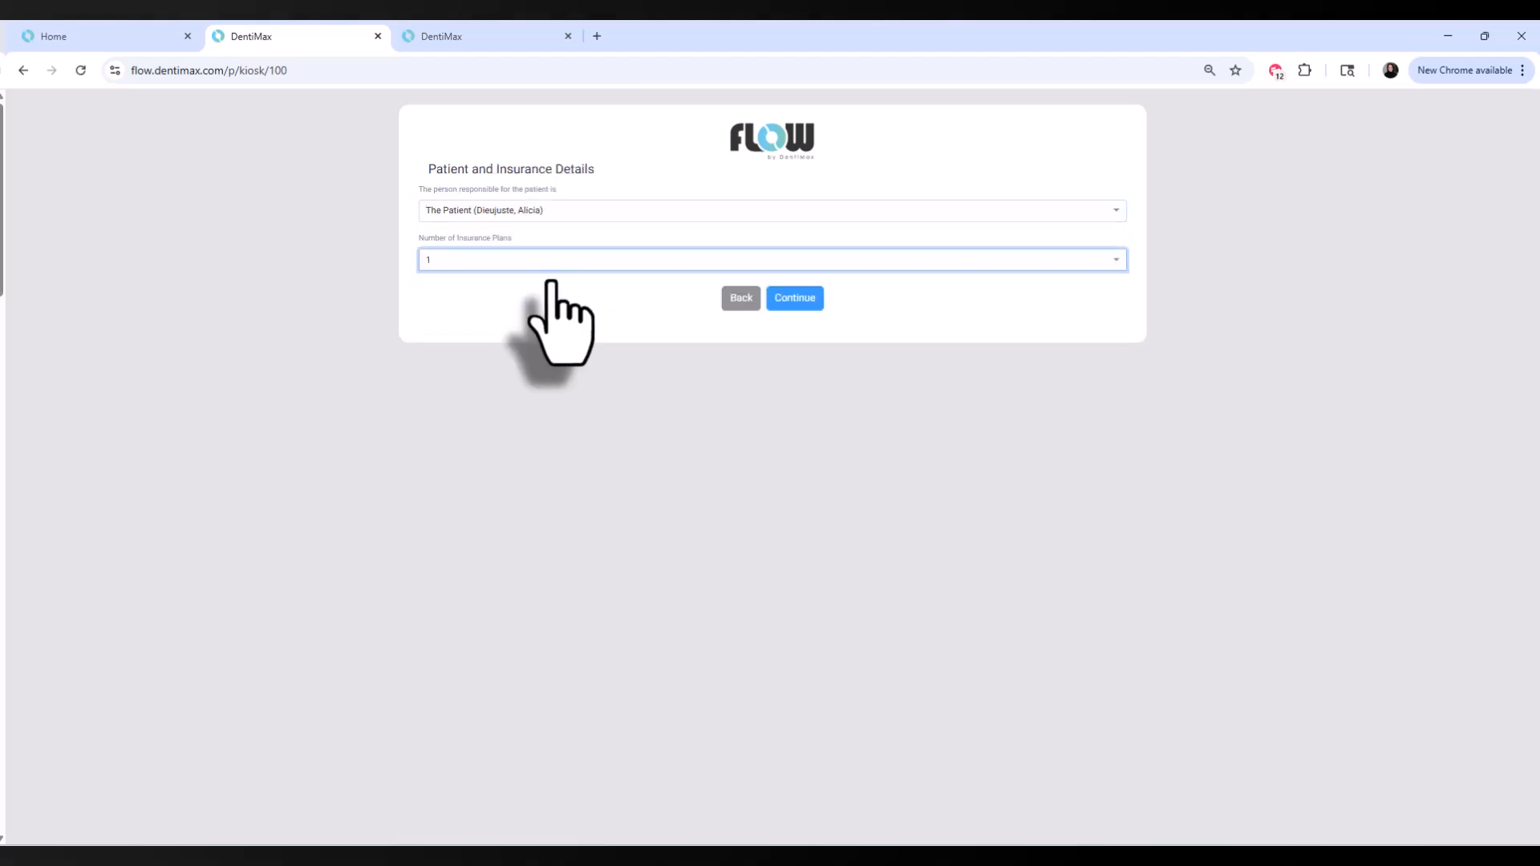
left_click(794, 299)
Set the patient's relation to subscriber to Self, complete the primary insurance details with Aetna, and continue
left_click(497, 210)
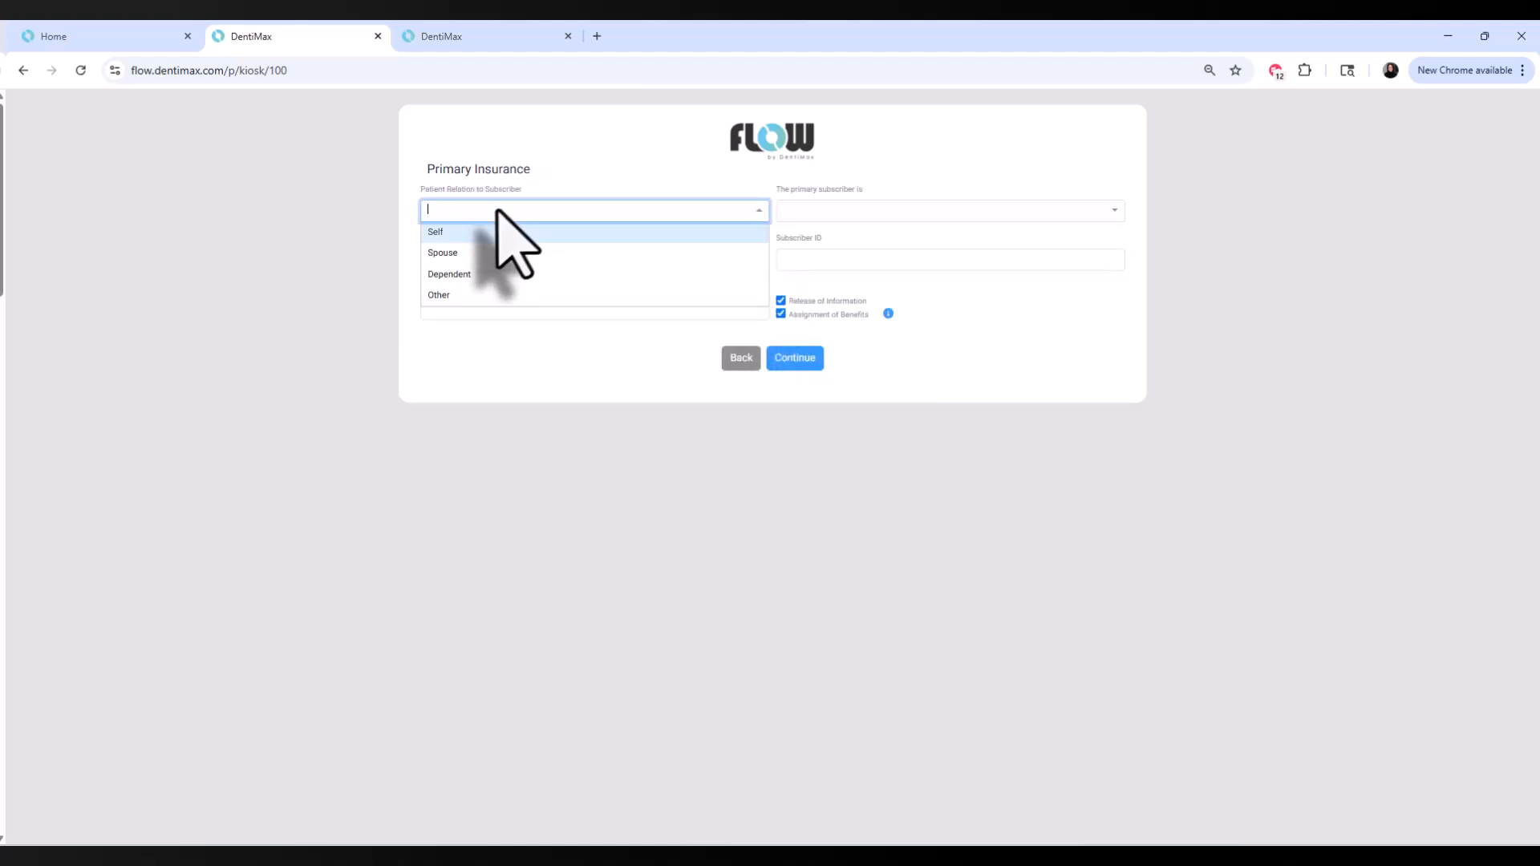
left_click(493, 233)
left_click(806, 213)
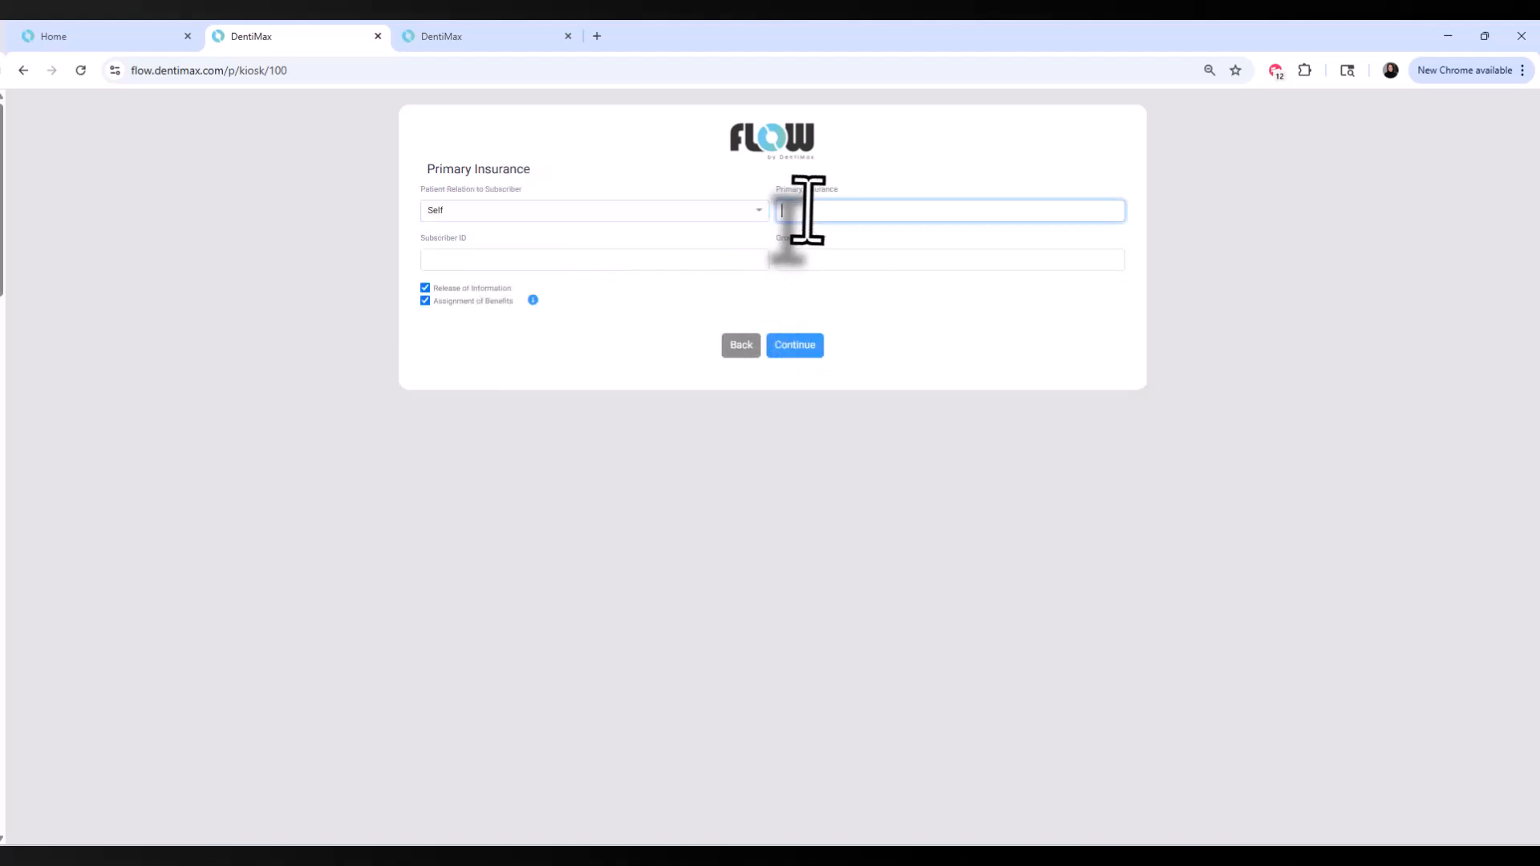
left_click(794, 344)
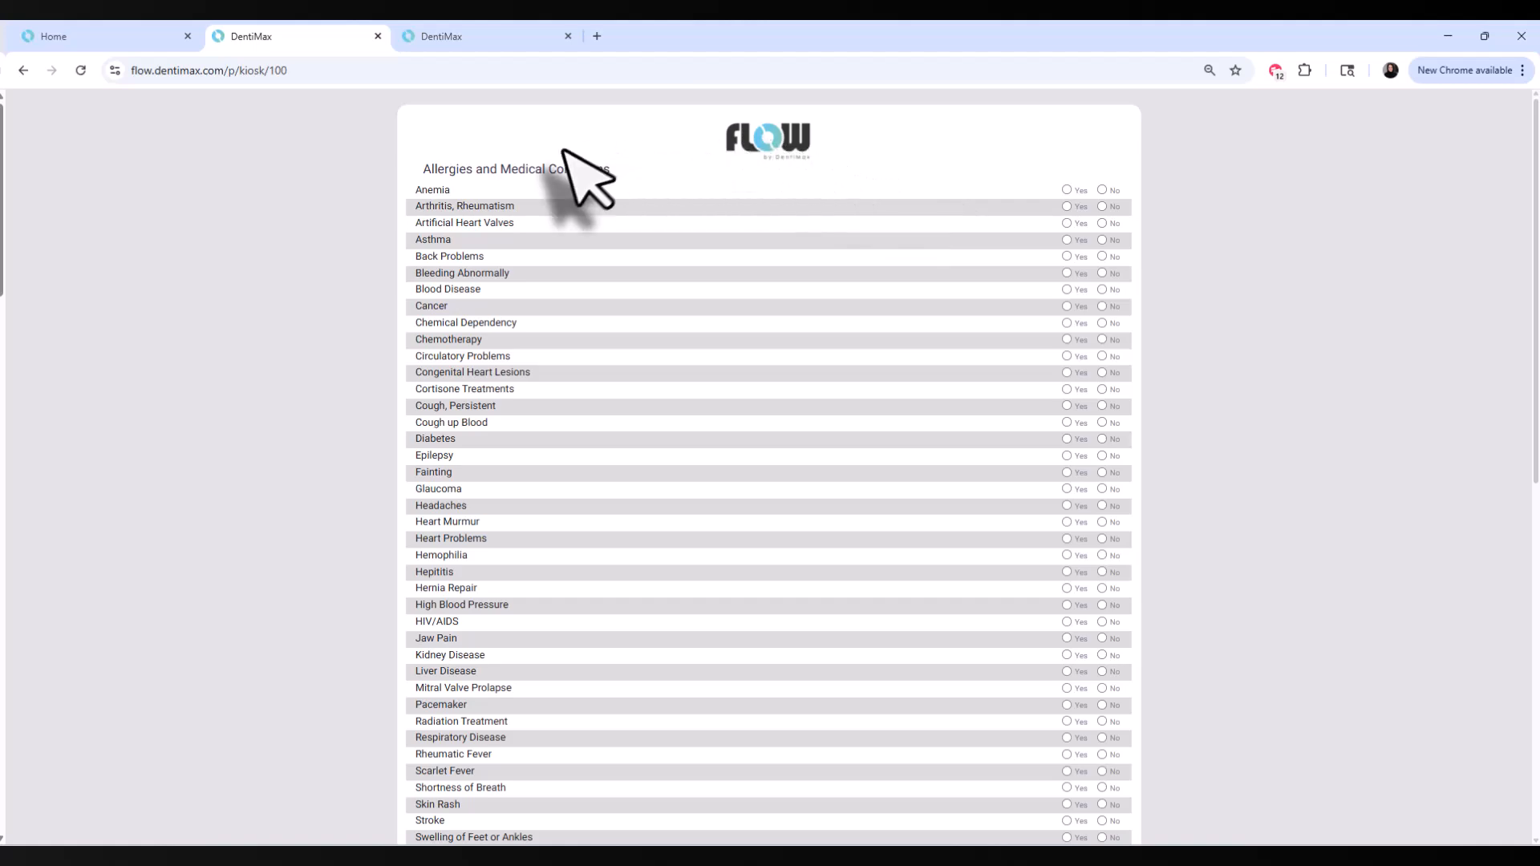
Complete the allergies and medical conditions page and the health history questionnaire, answering None for medication or material allergies
scroll(1043, 412, "down", 20)
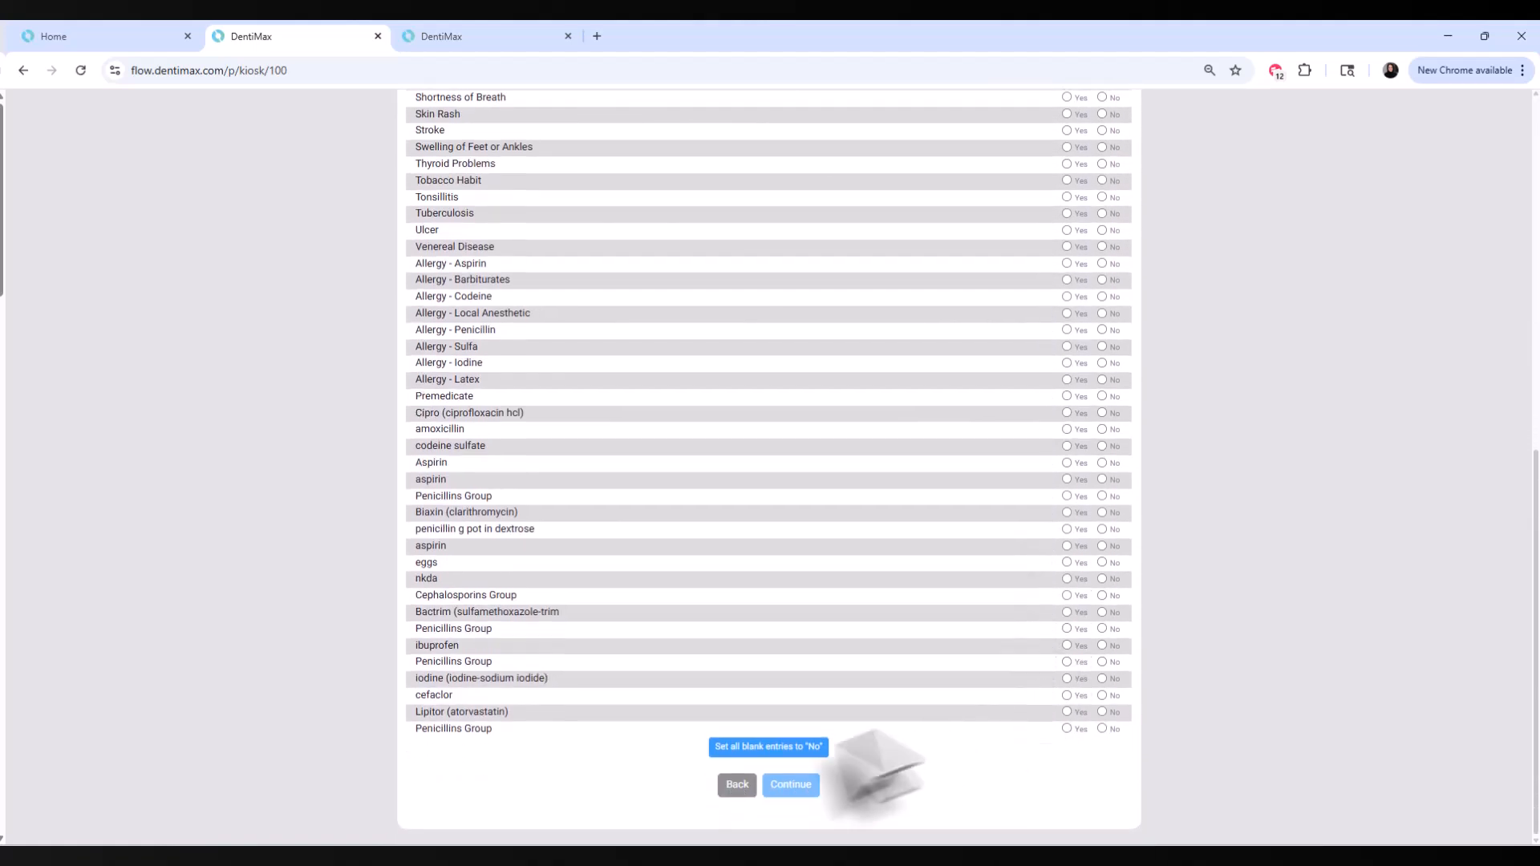
left_click(791, 784)
left_click(536, 248)
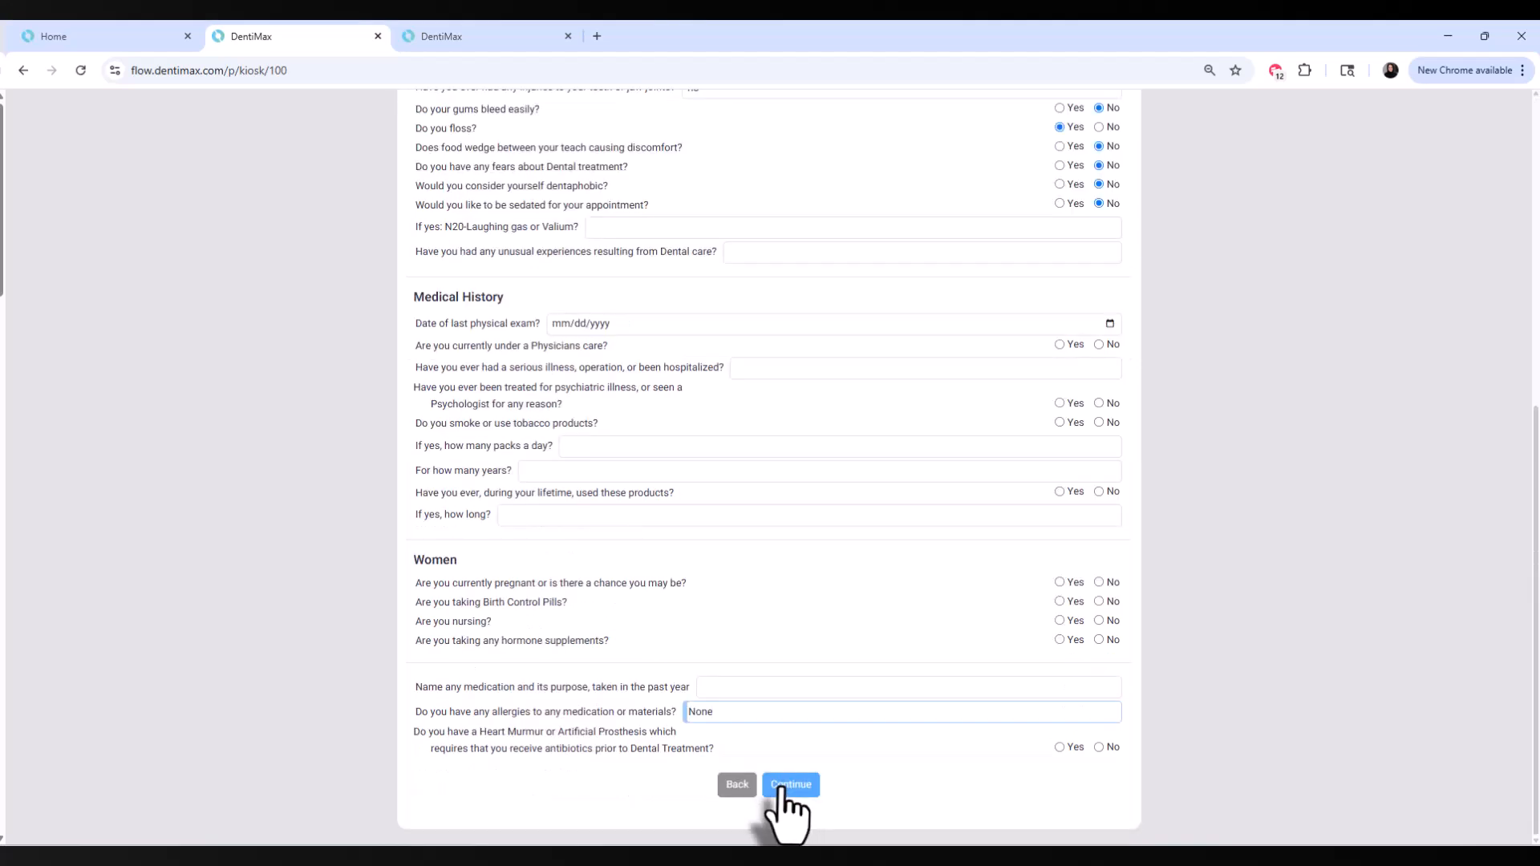
left_click(782, 788)
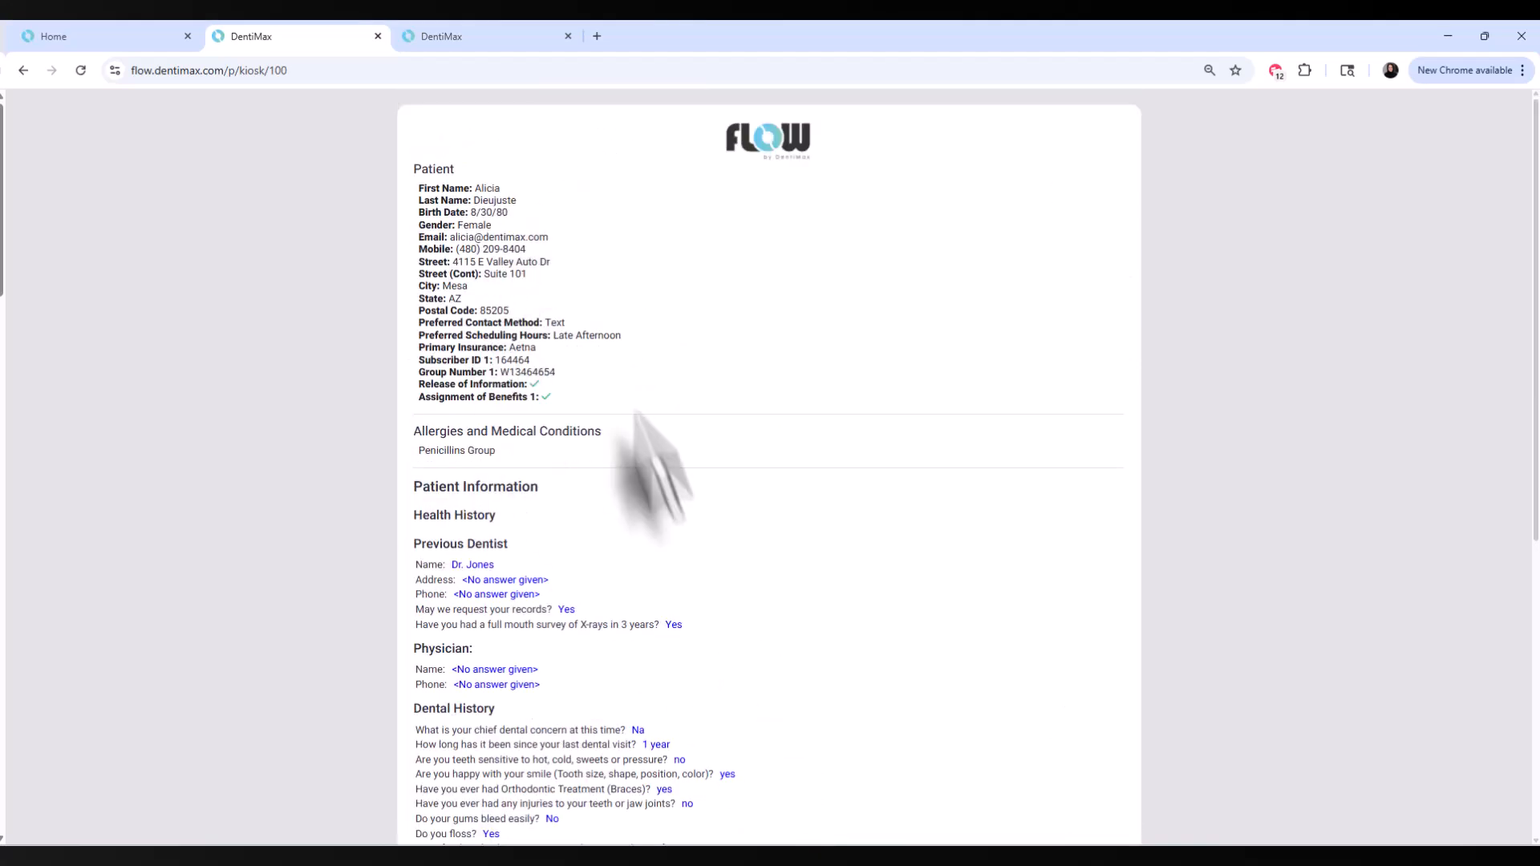
Review the registration summary down to the Women section and submit the patient registration
scroll(722, 521, "down", 3)
scroll(736, 525, "down", 3)
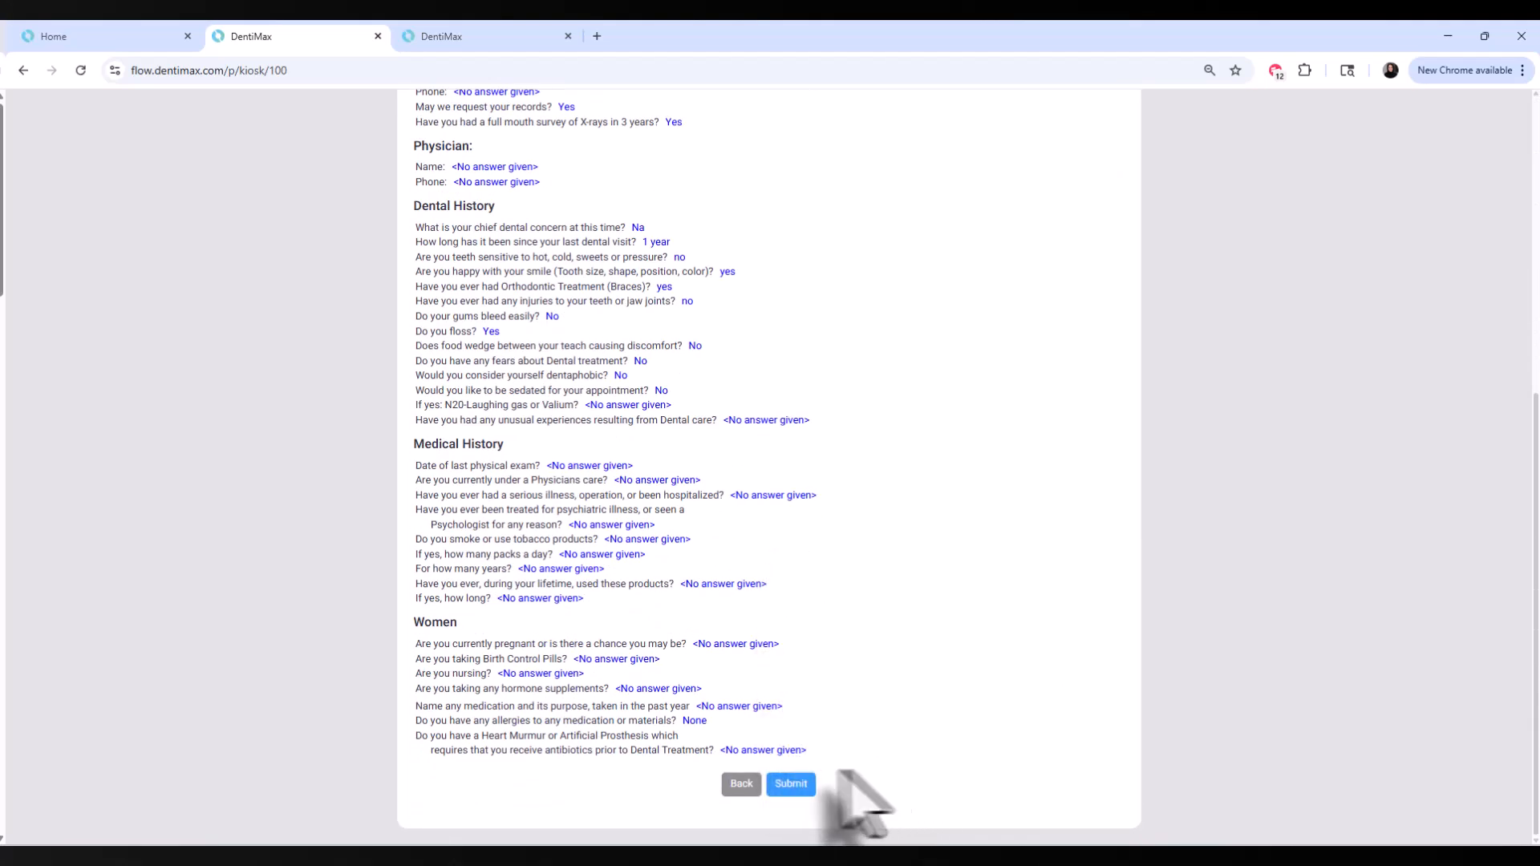
left_click(791, 784)
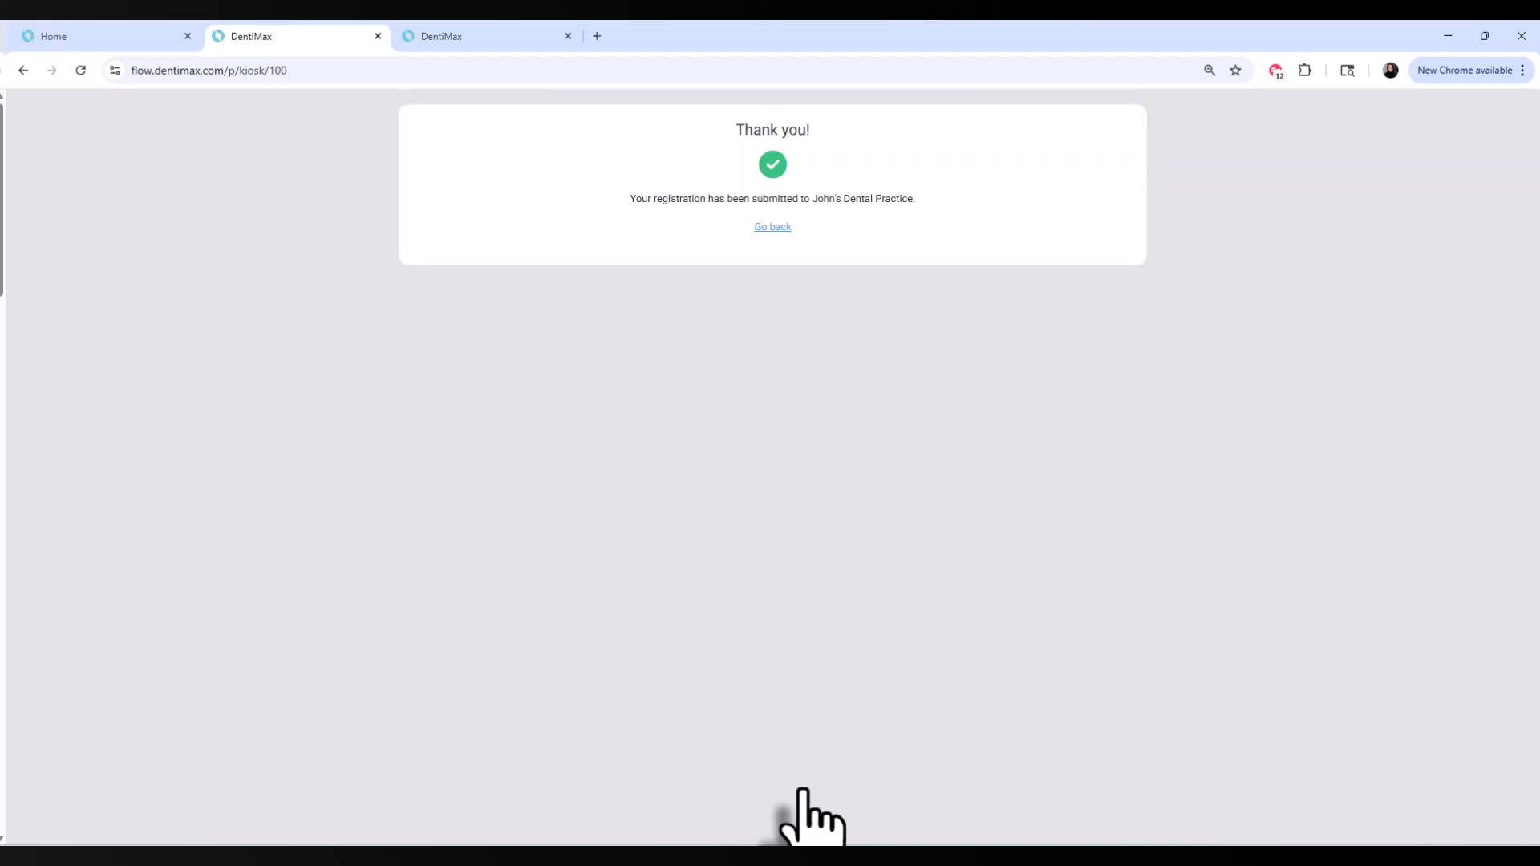
Return to the practice dashboard and open the Appointment Requests from the activities
left_click(89, 36)
mouse_move(1297, 106)
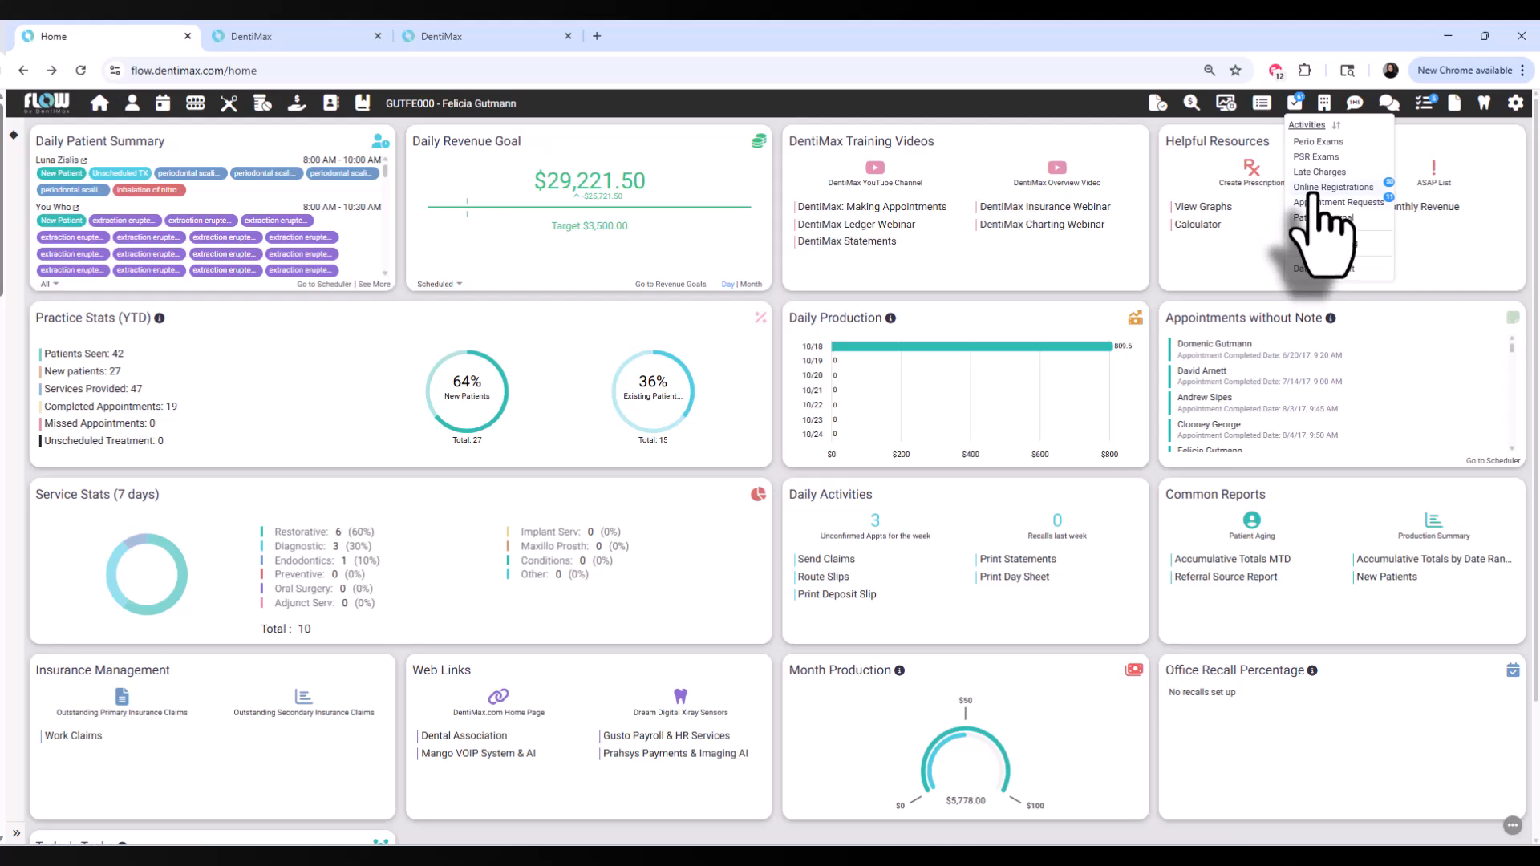
left_click(1359, 202)
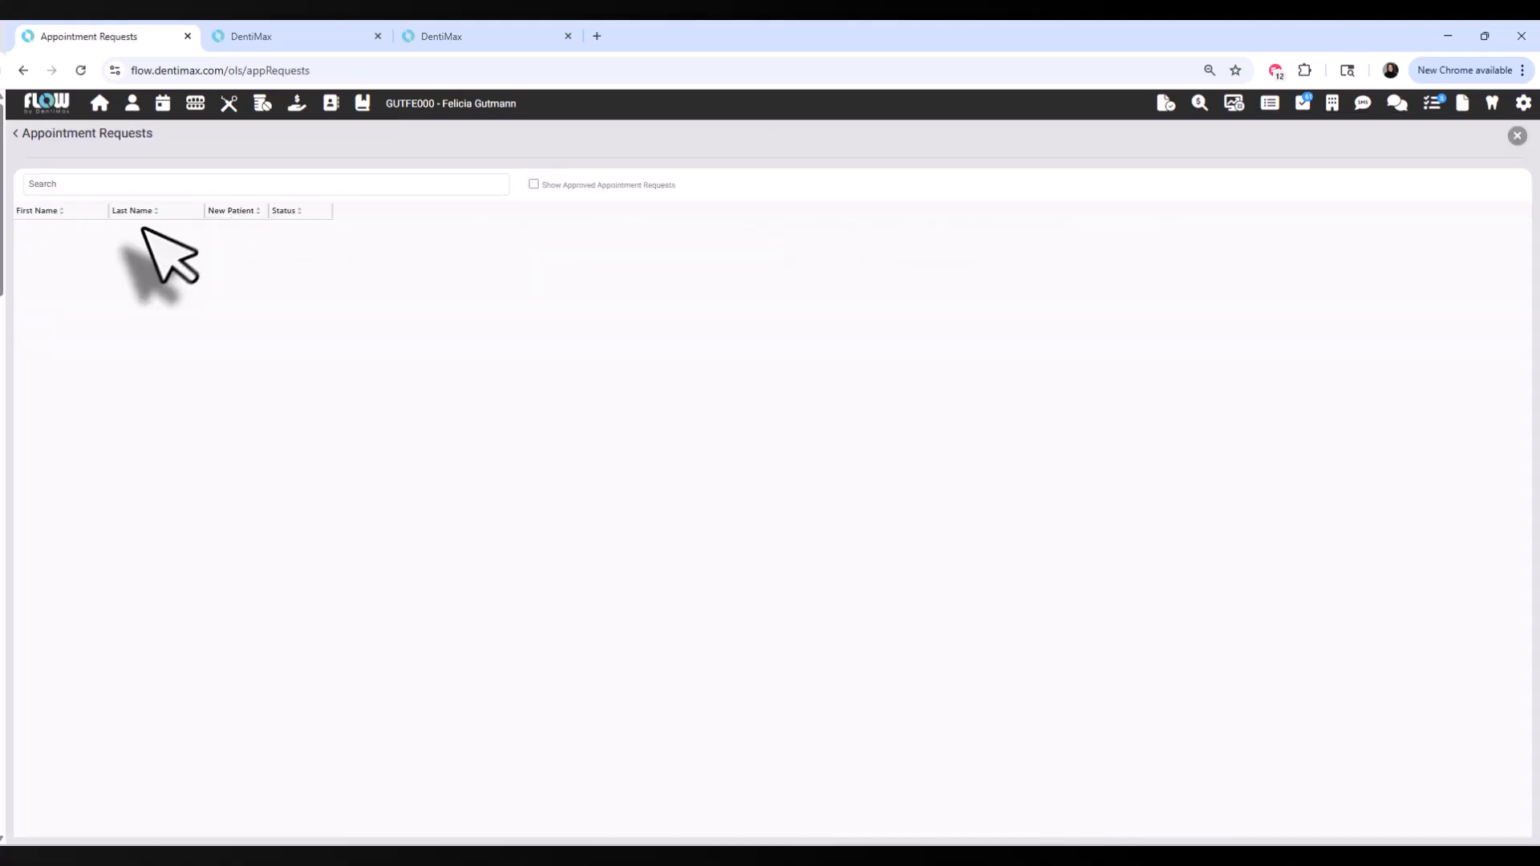
Open the Online Registrations and view the newest submitted patient registration, dated 10/24/25
mouse_move(1296, 106)
left_click(1356, 189)
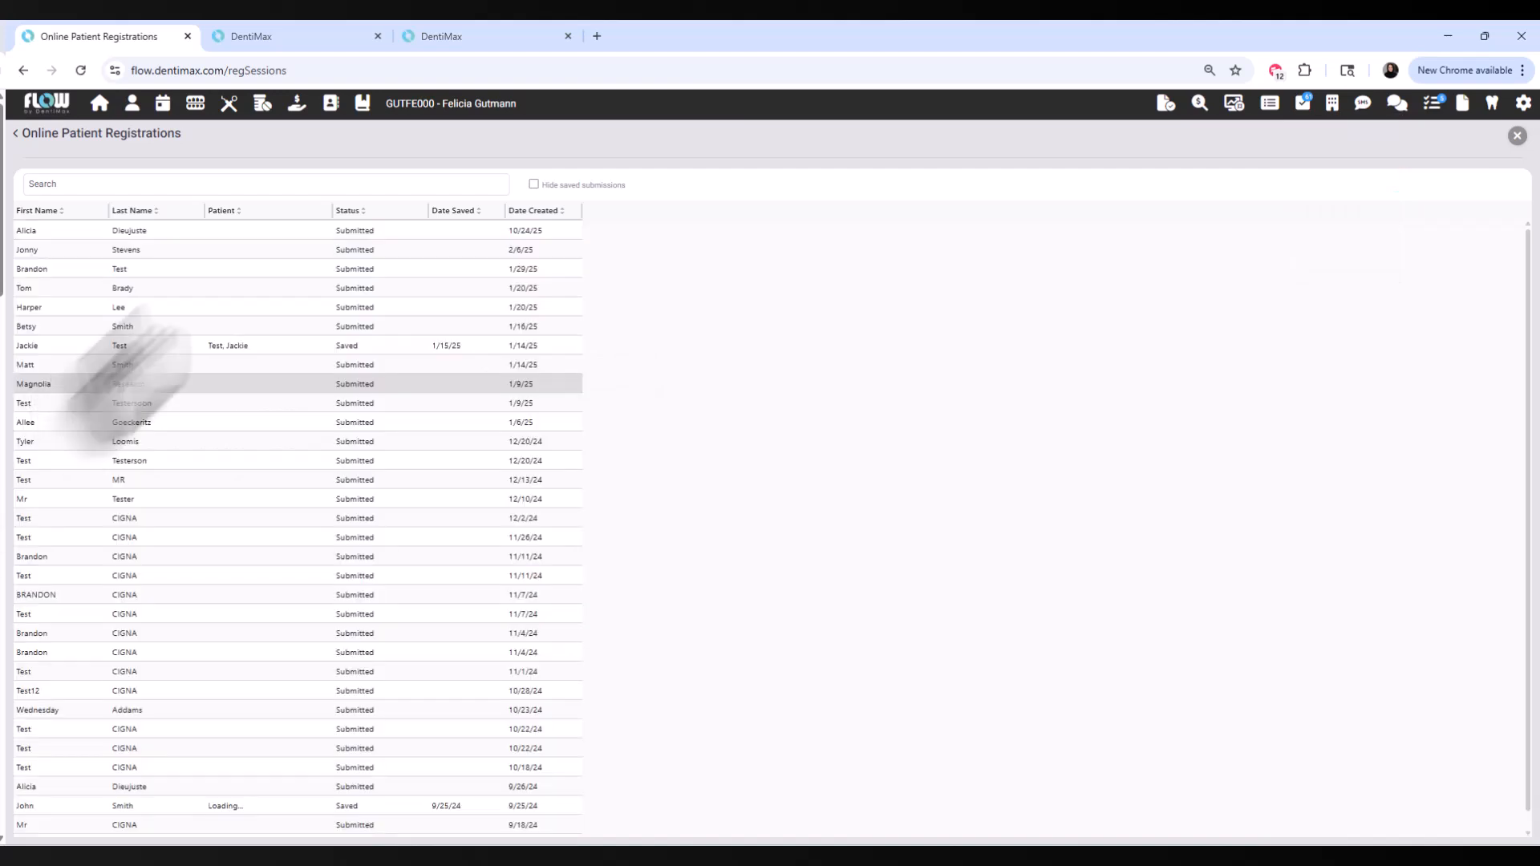
left_click(529, 240)
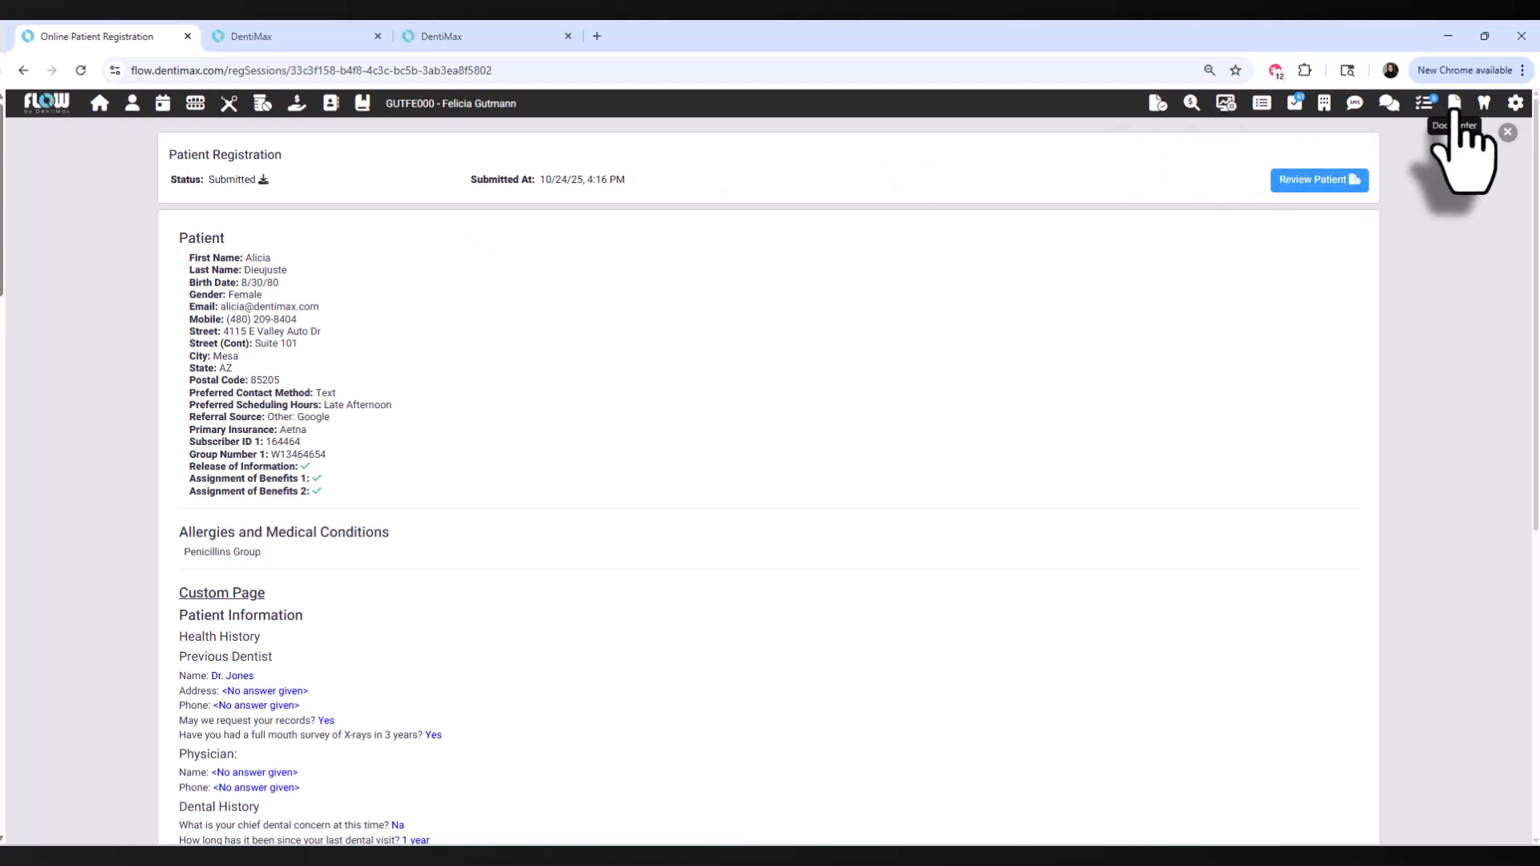
Open the patient list and search it by the patient's first name
left_click(132, 102)
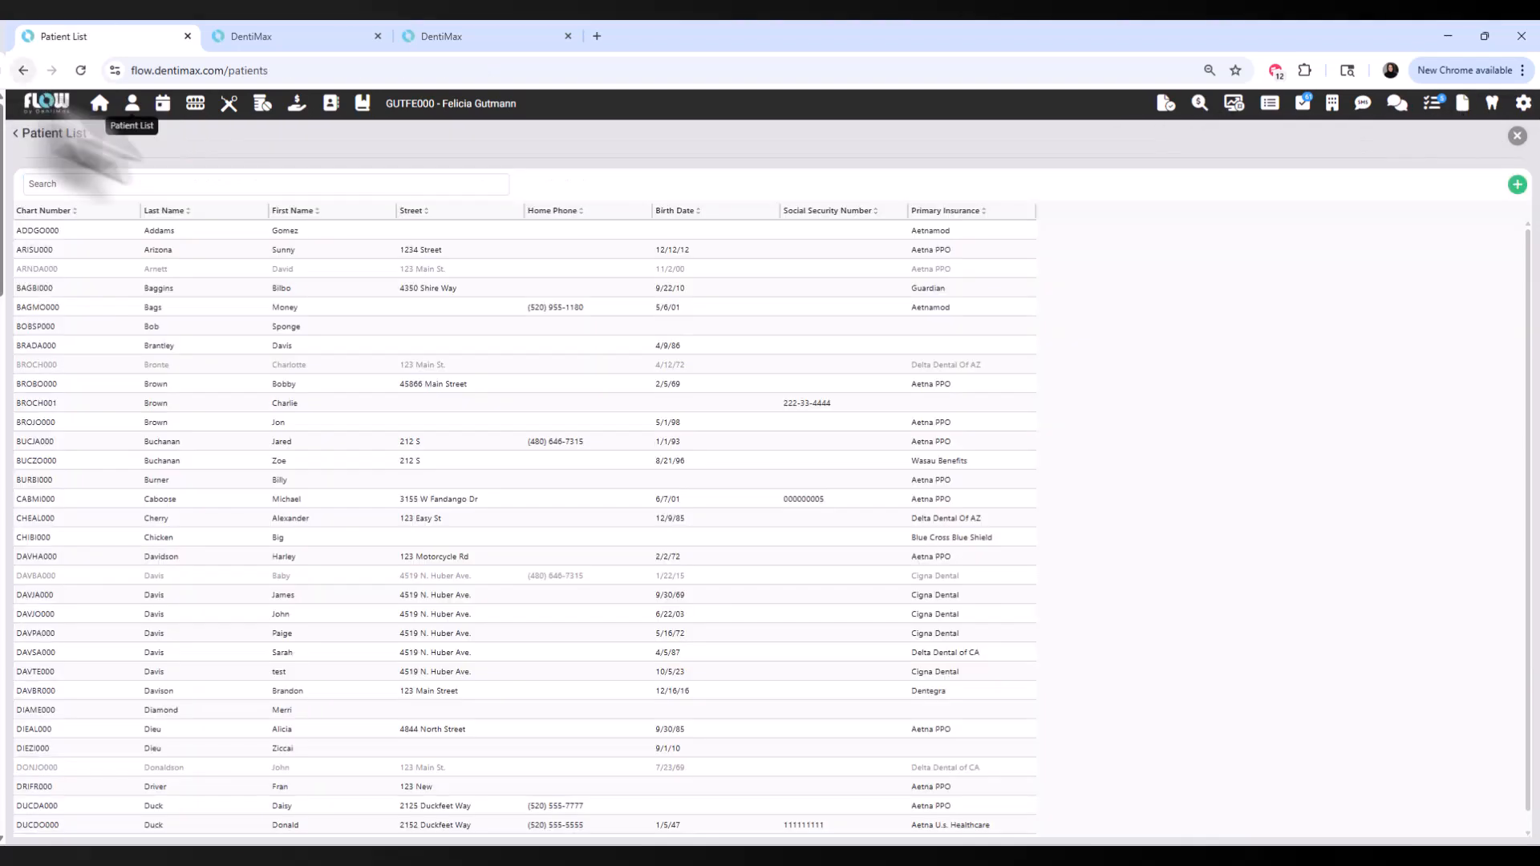
left_click(393, 108)
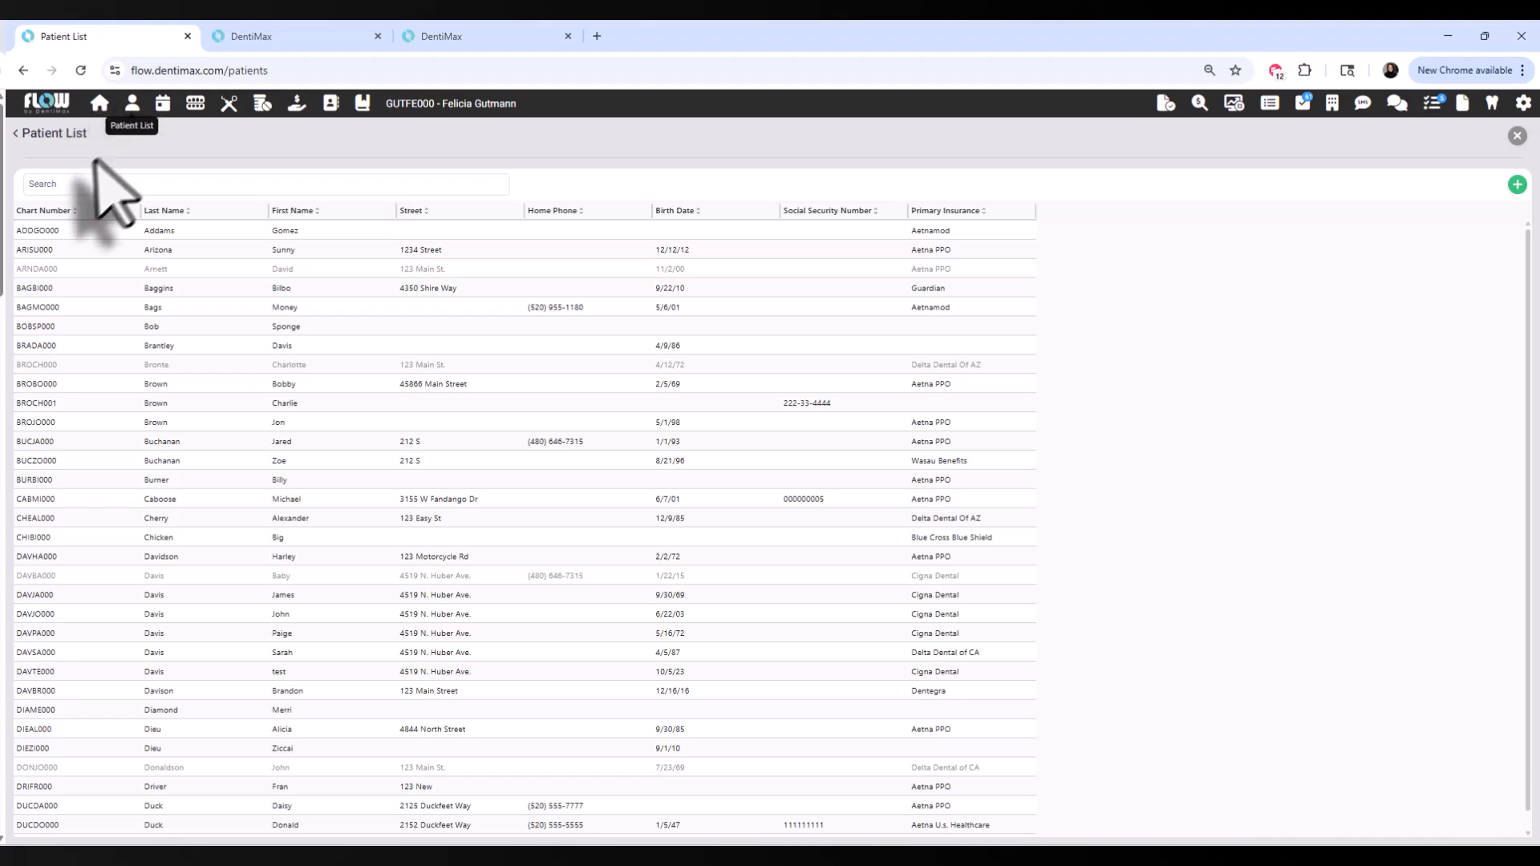
left_click(85, 184)
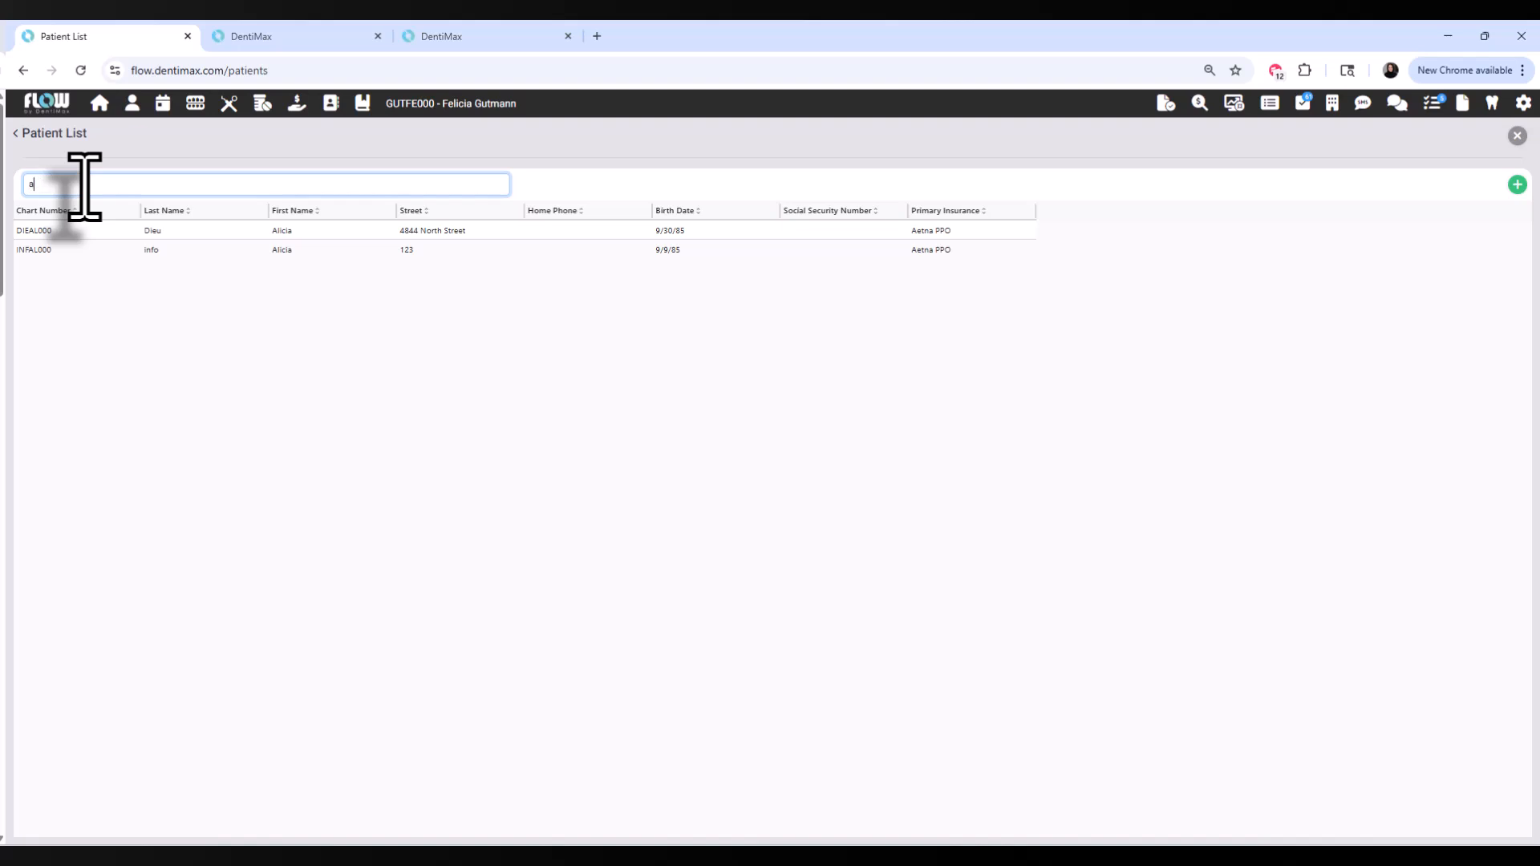
Open the Scheduler for October 24, 2025 and view it in the Al's Space and Resources views
left_click(163, 103)
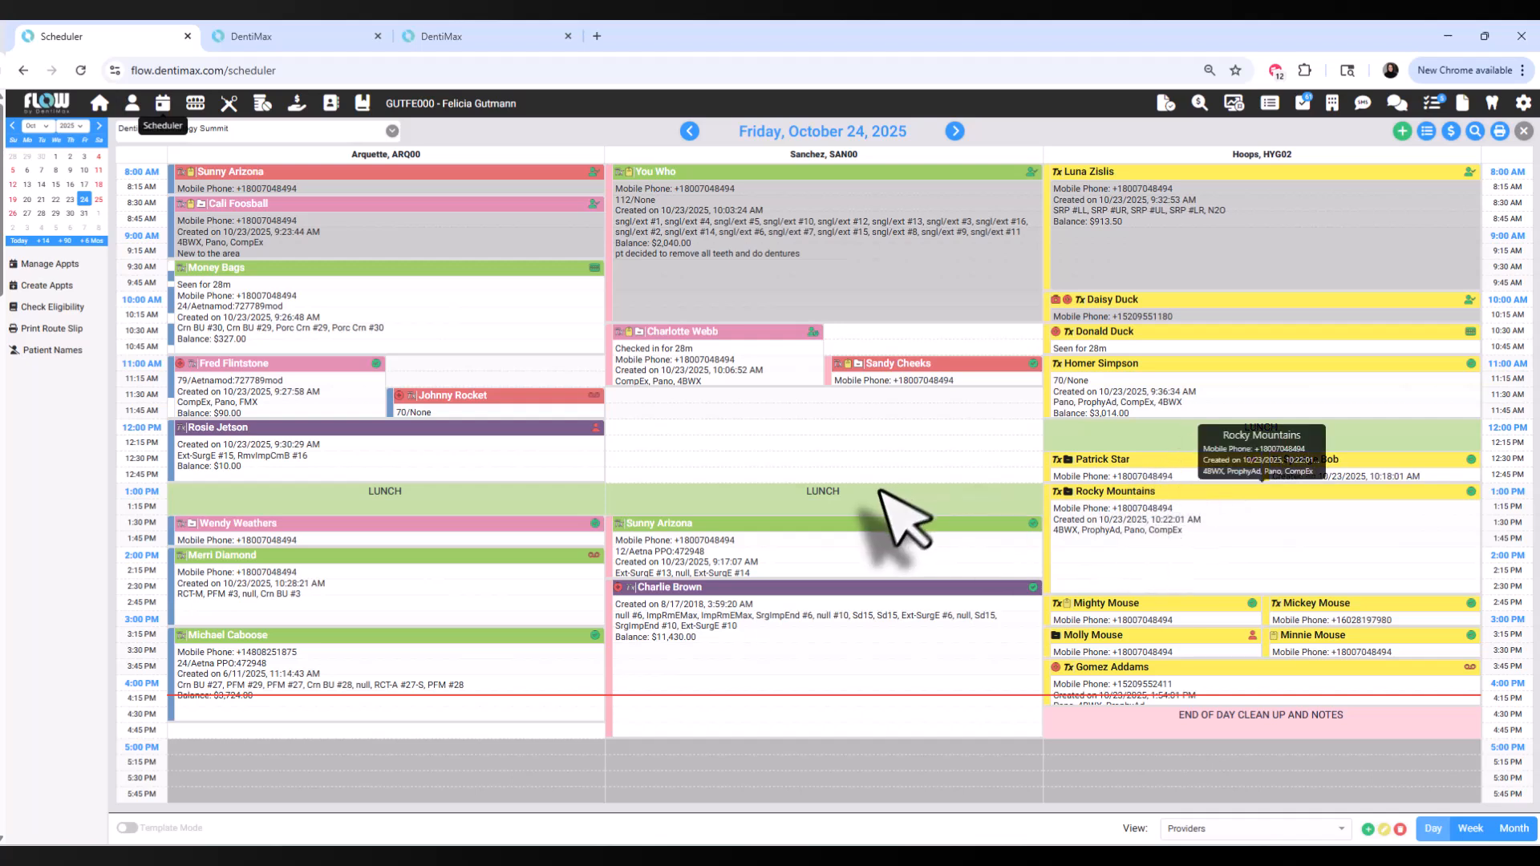
left_click(1176, 828)
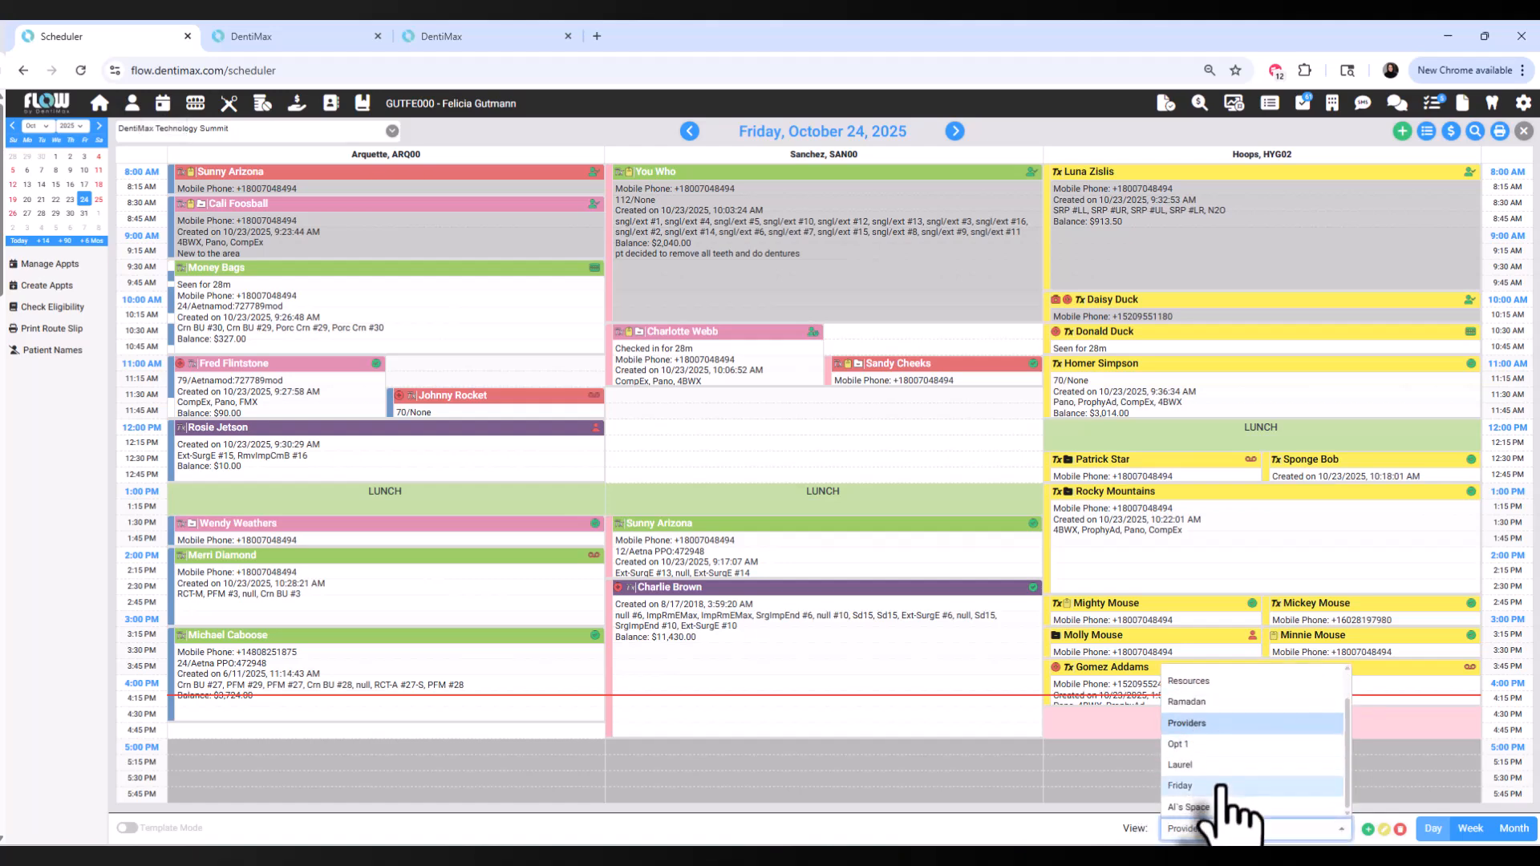
left_click(1213, 808)
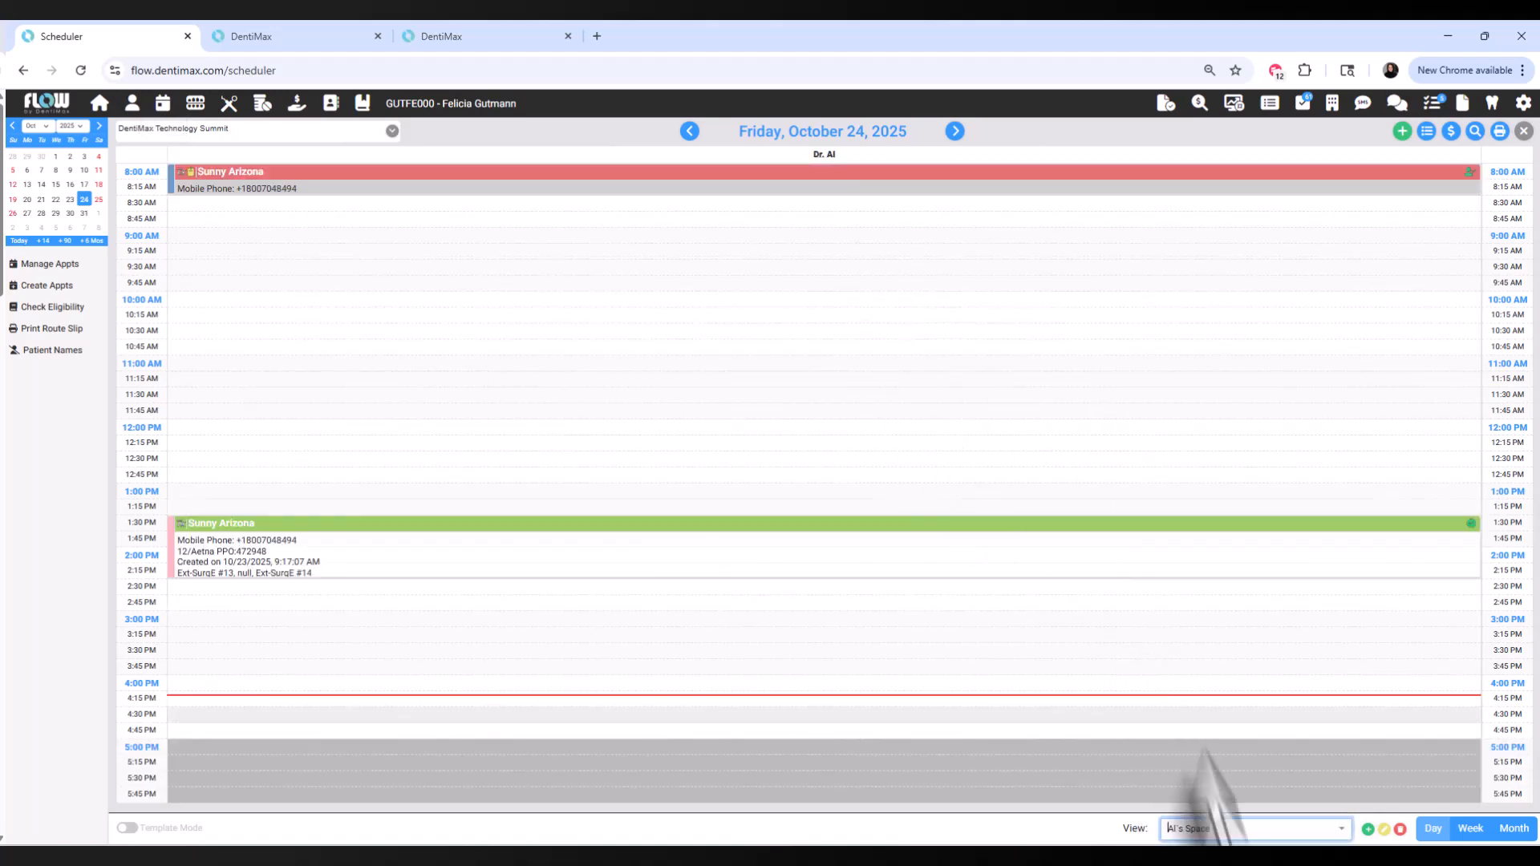
left_click(1242, 834)
left_click(1186, 681)
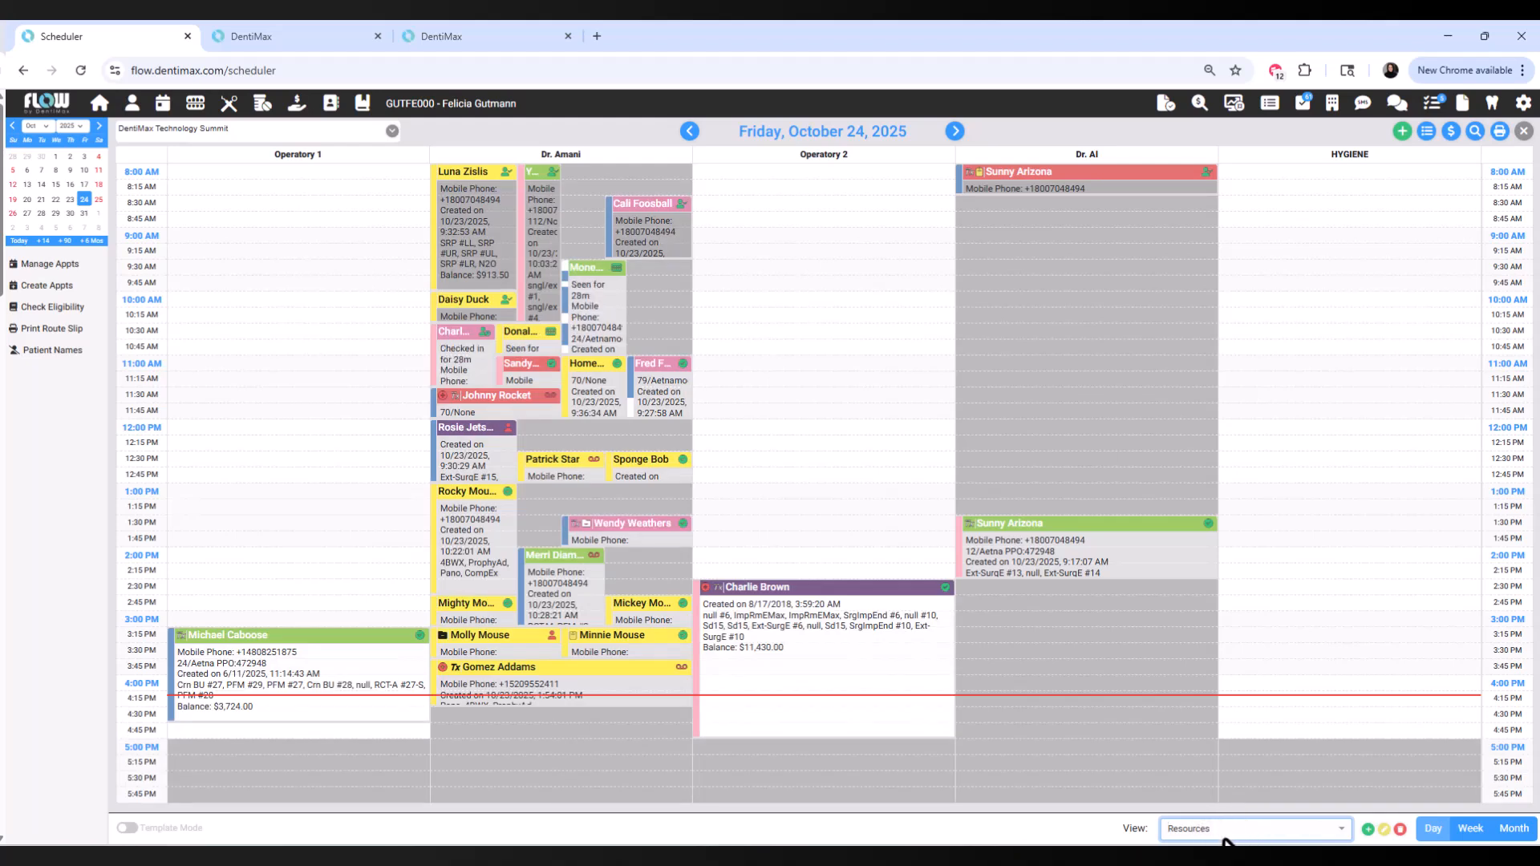
View the day's schedule in the 123 view and return it to the Providers view
left_click(1225, 839)
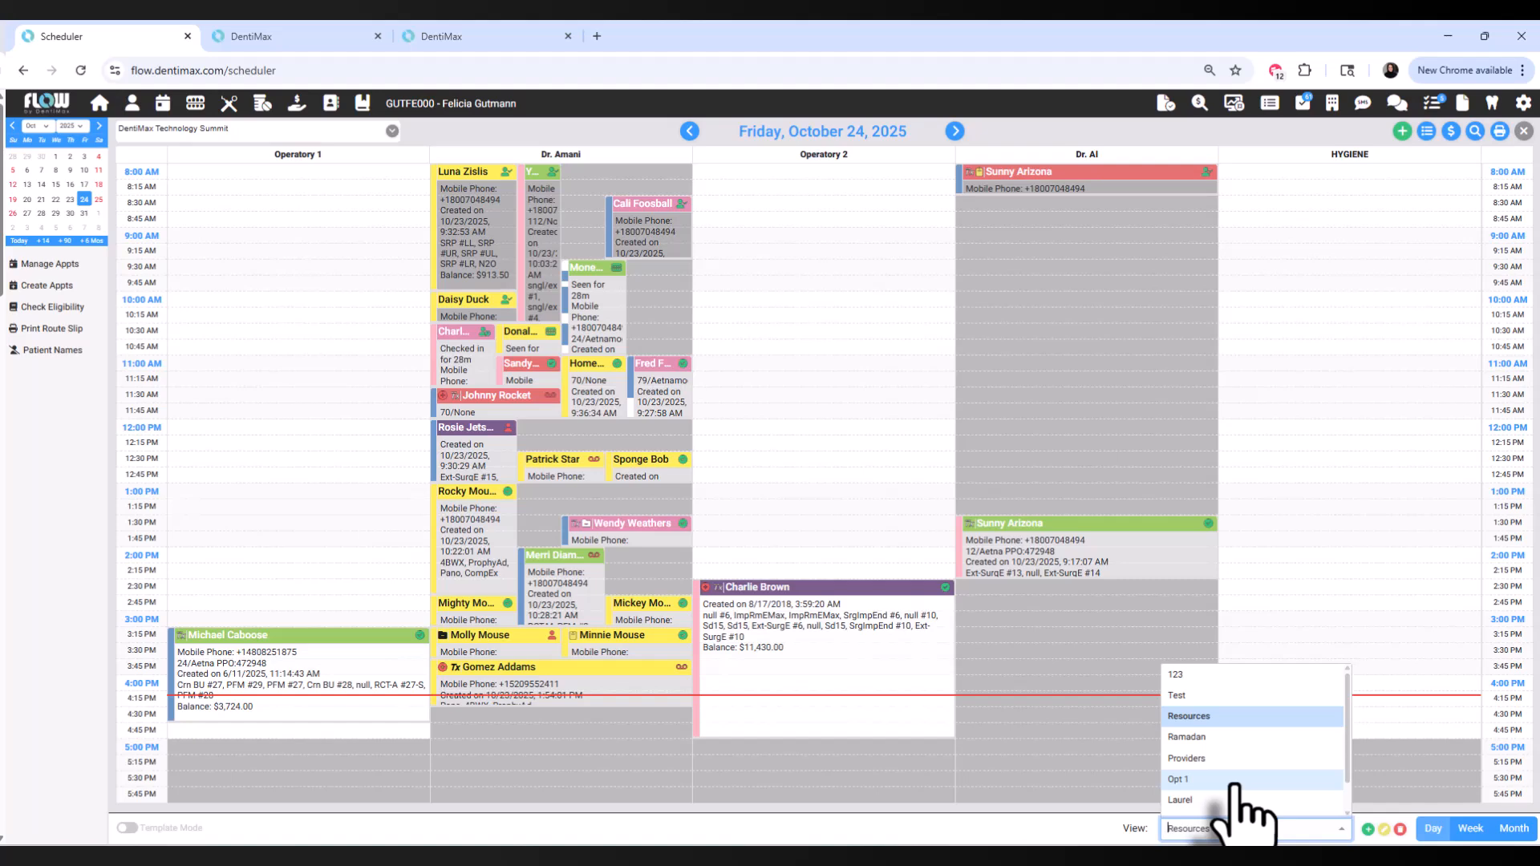
left_click(1226, 675)
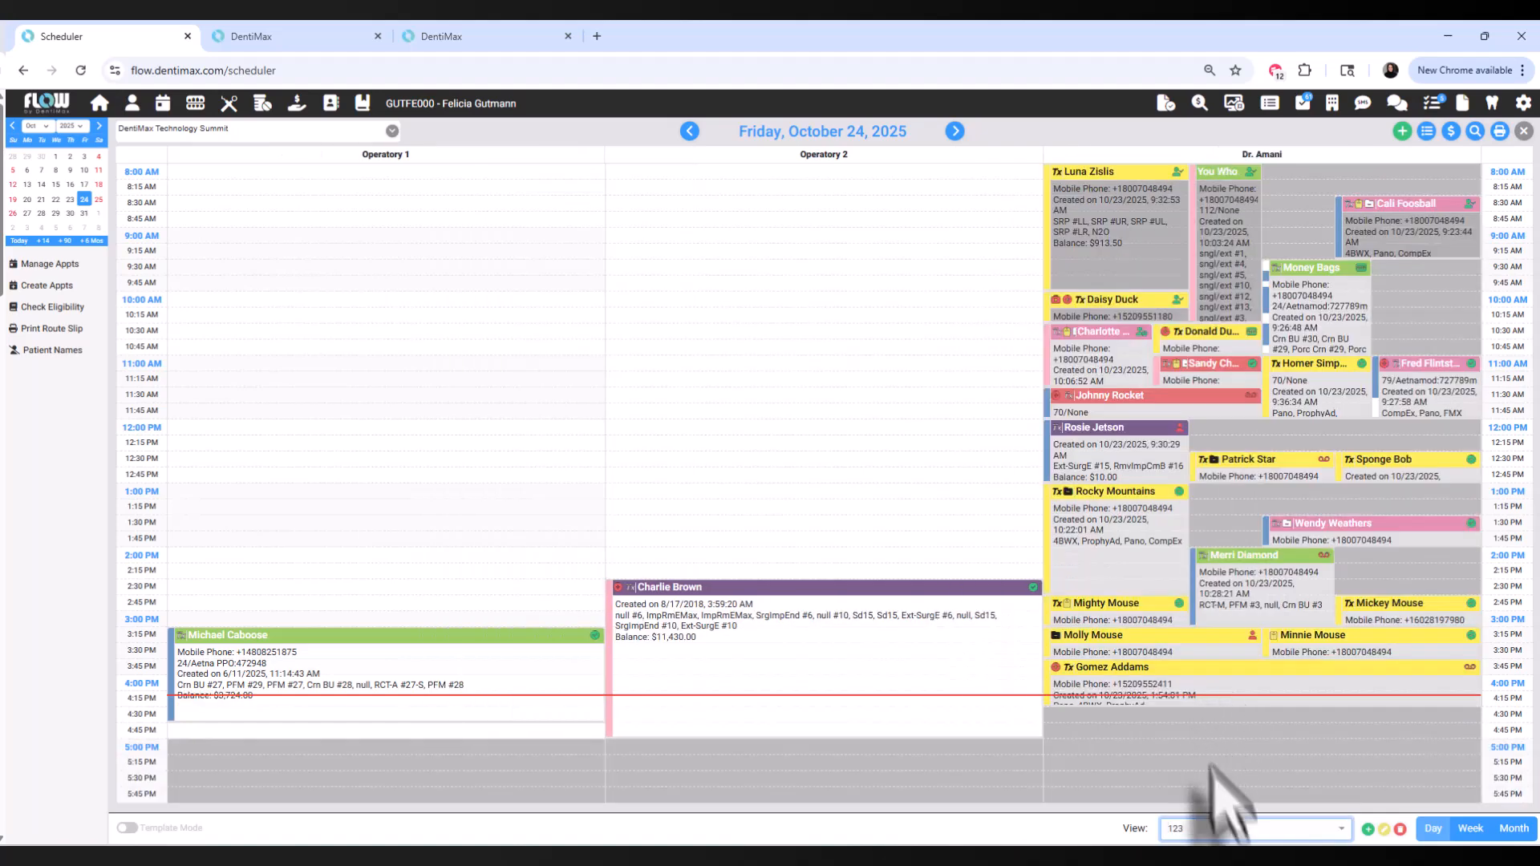
left_click(1225, 826)
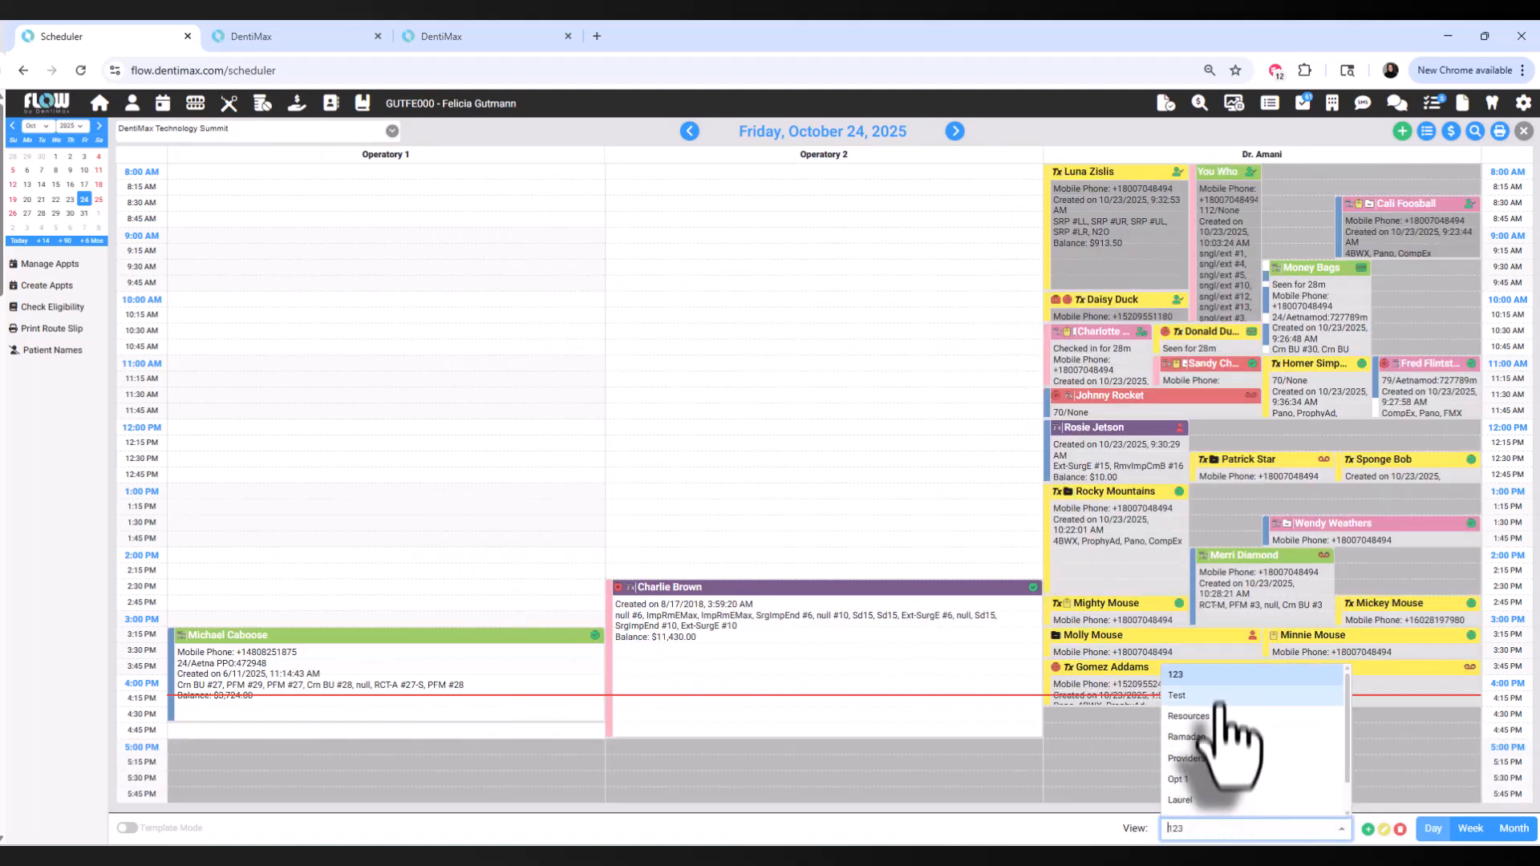
left_click(1221, 758)
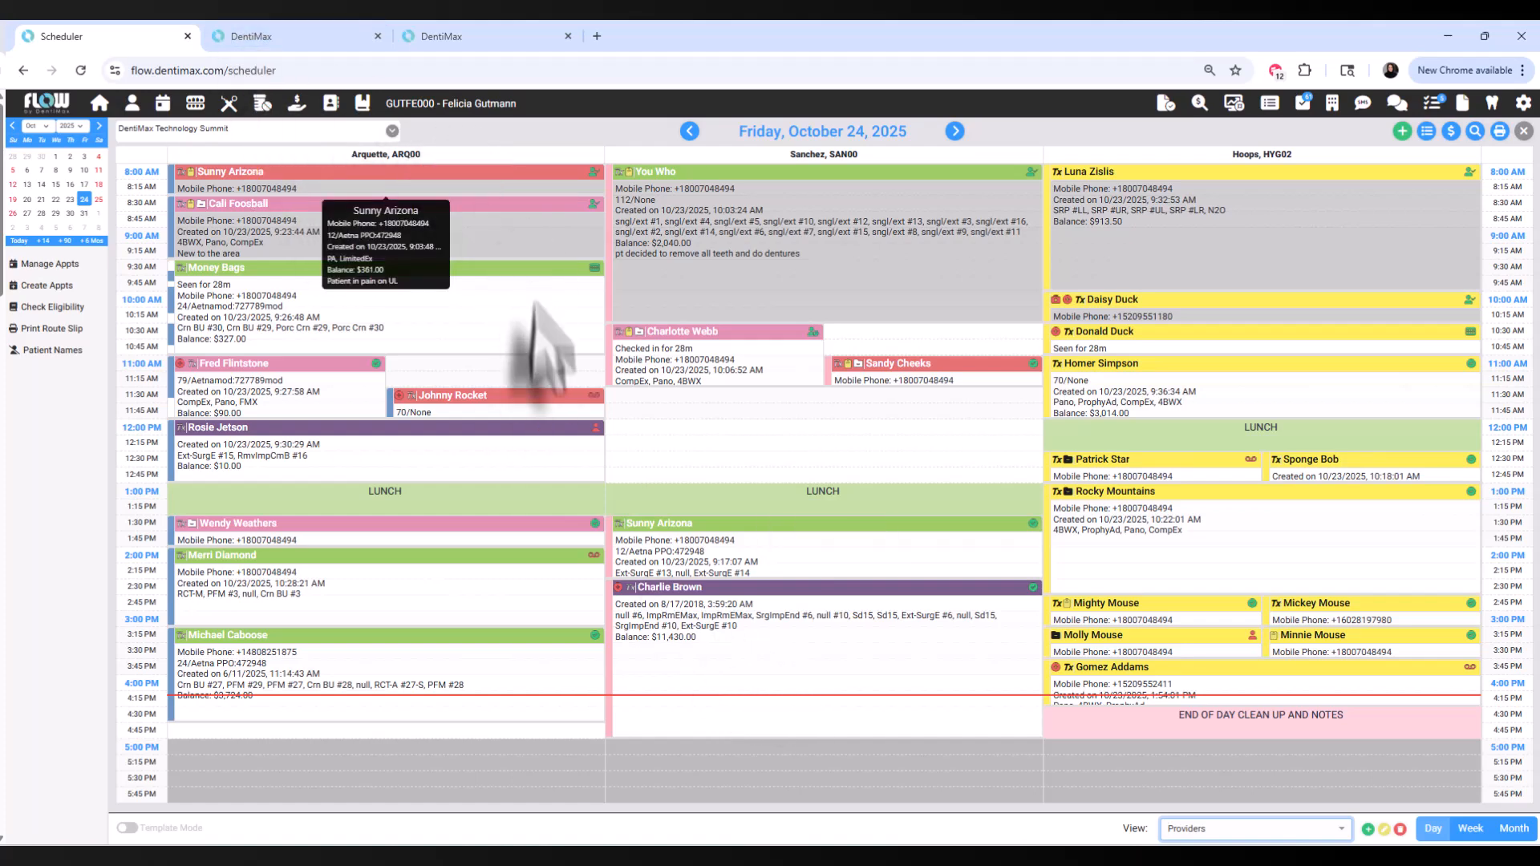
Move the 10:30 AM appointment in the second provider's column to 12:00 PM
left_click_drag(698, 333, 715, 447)
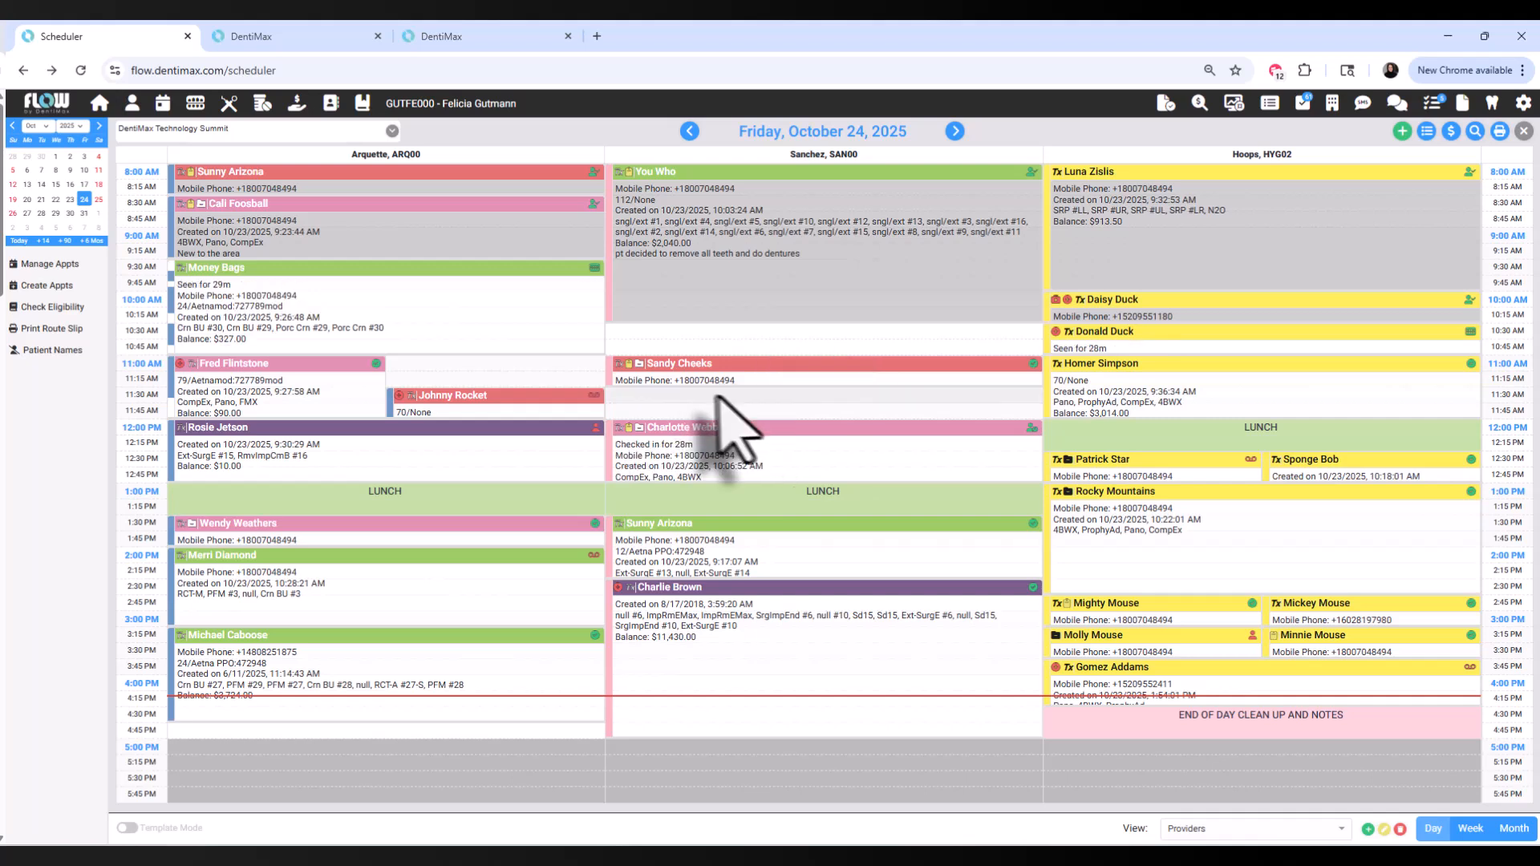
left_click_drag(727, 383, 934, 393)
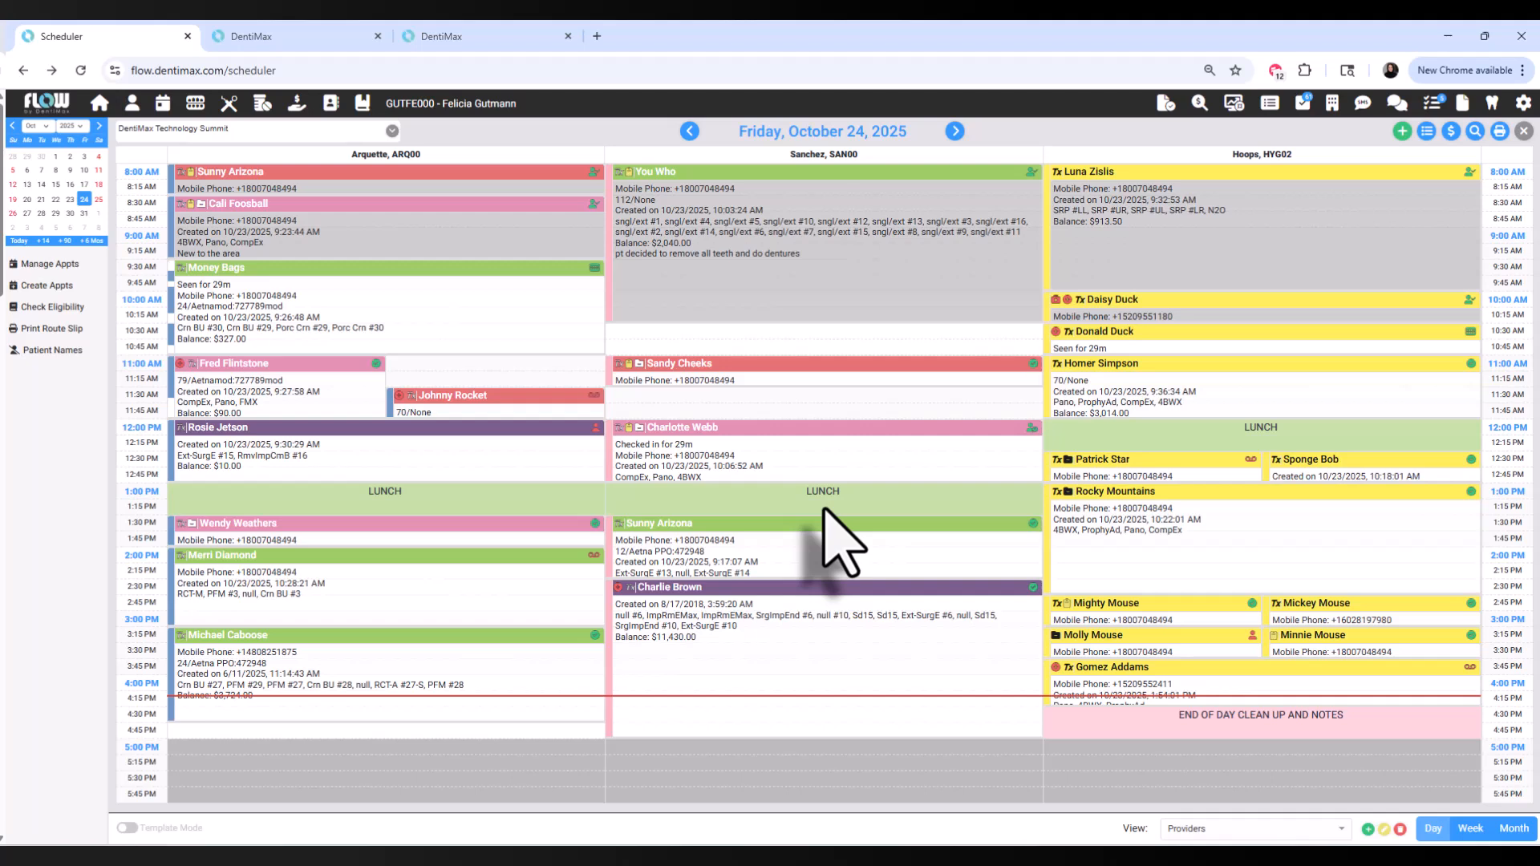
Look at the status options for the first provider's 9:30 AM appointment and open that patient's chart
left_click(595, 269)
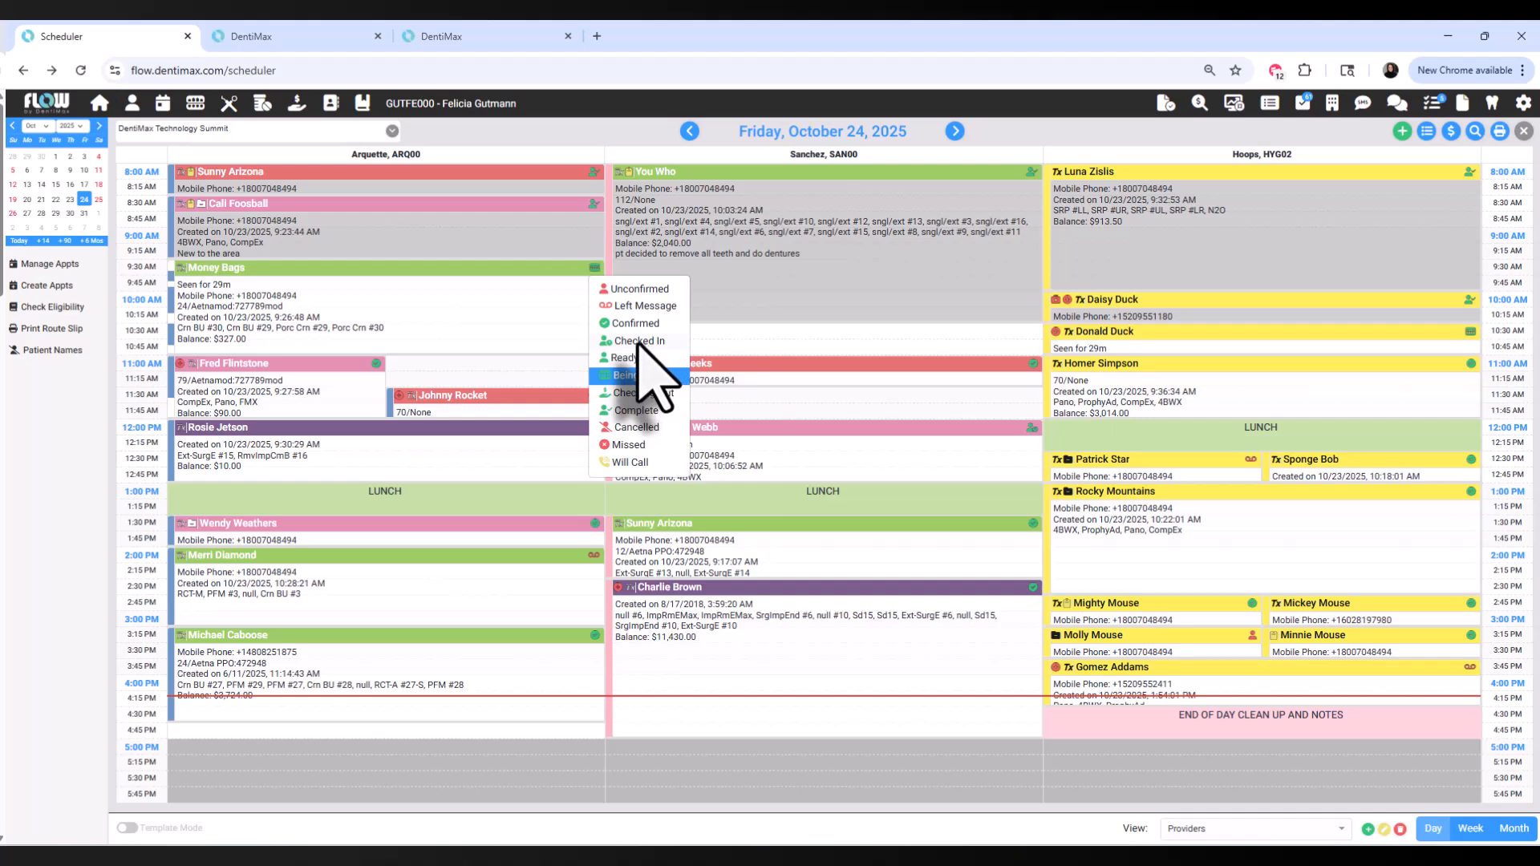
right_click(517, 288)
mouse_move(590, 343)
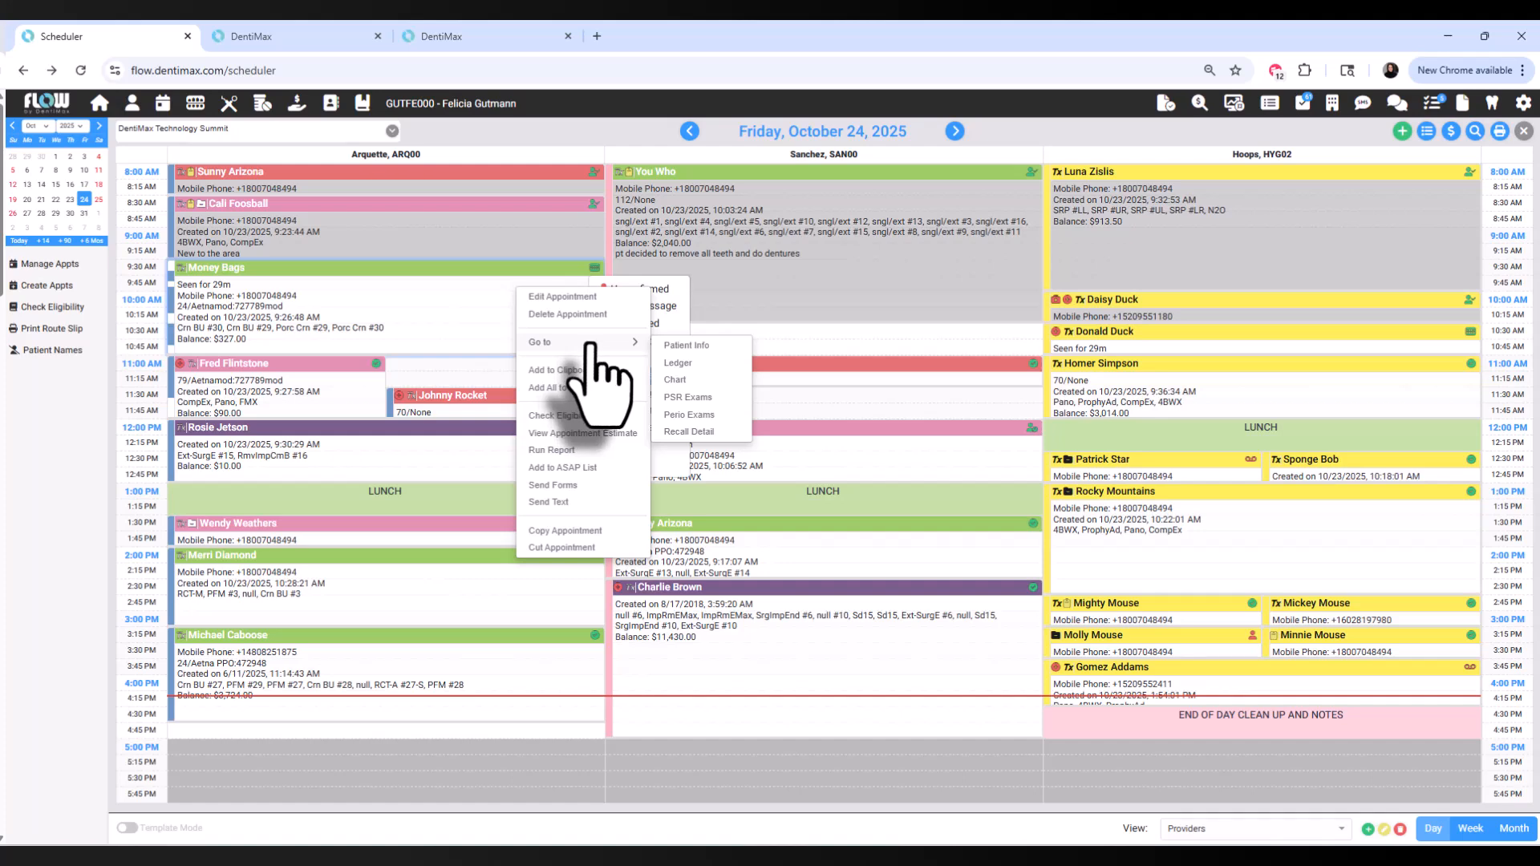
left_click(695, 382)
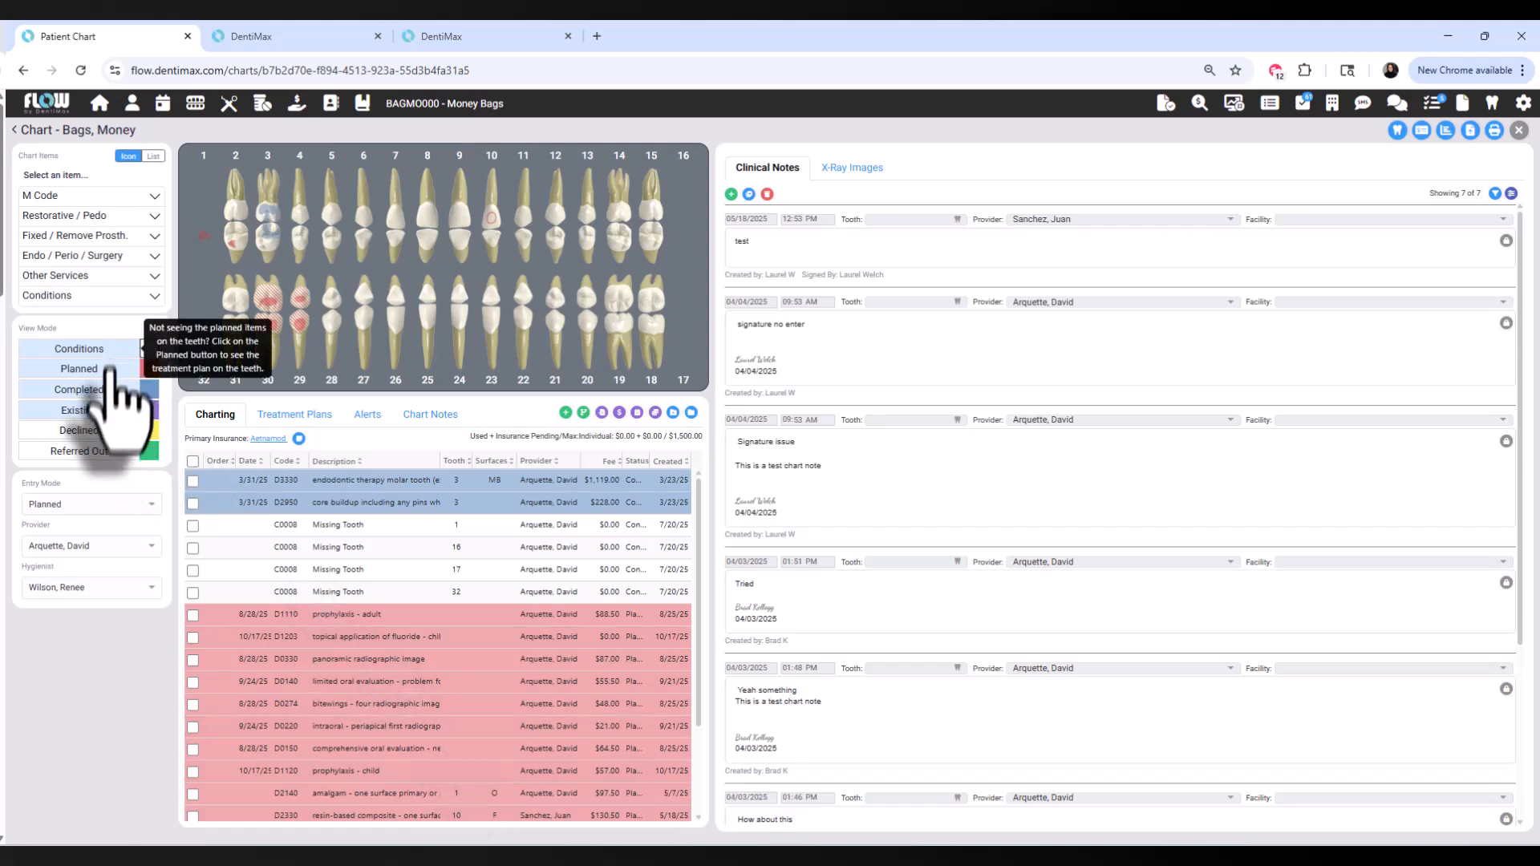
Show Declined and Referred Out items on the tooth chart and display the Conditions chart items as a list
left_click(102, 433)
left_click(100, 451)
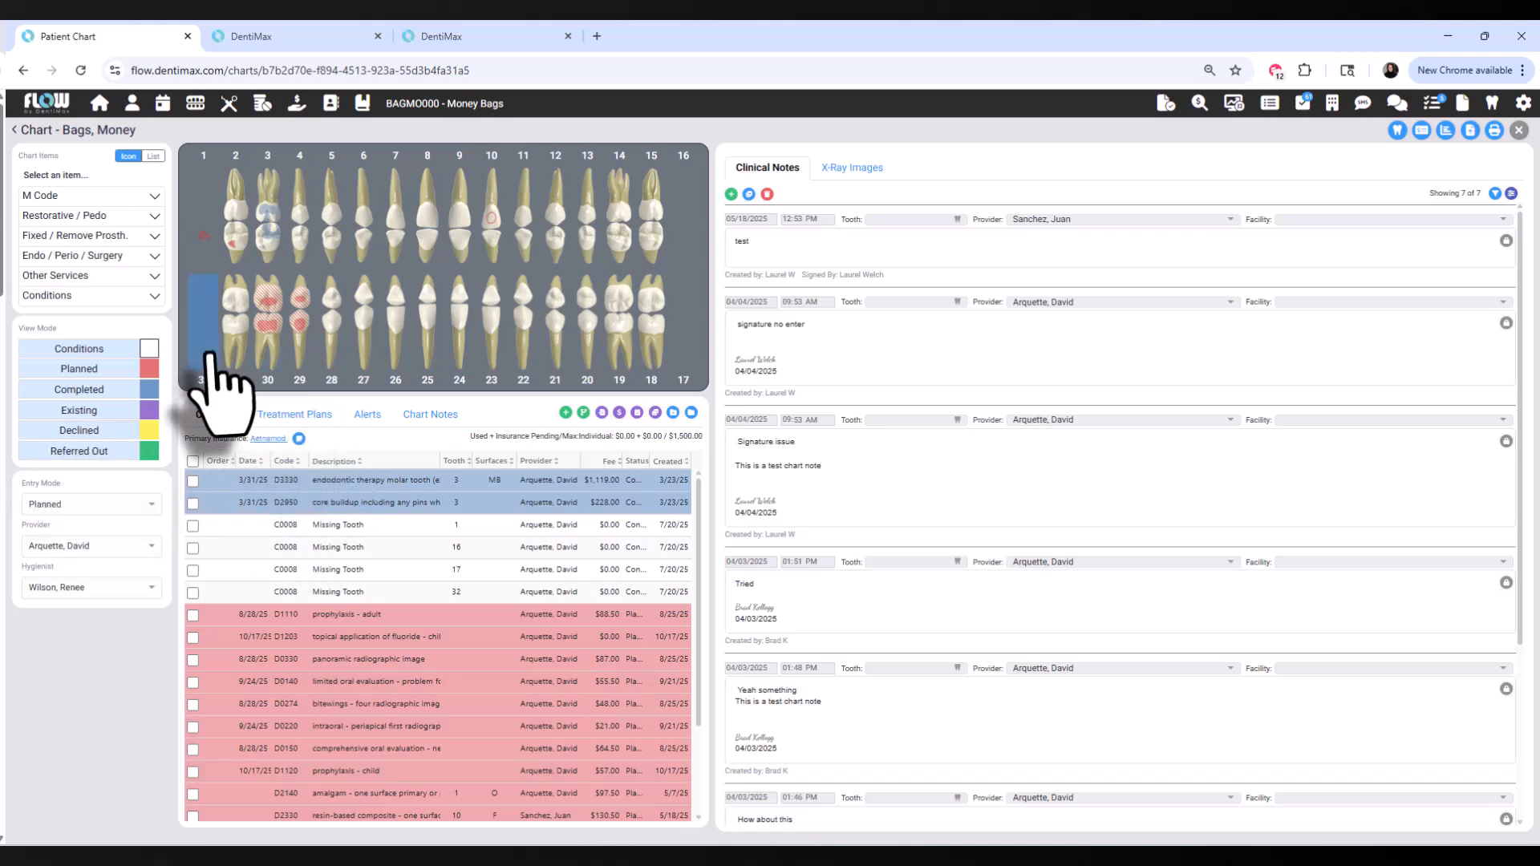
left_click(112, 296)
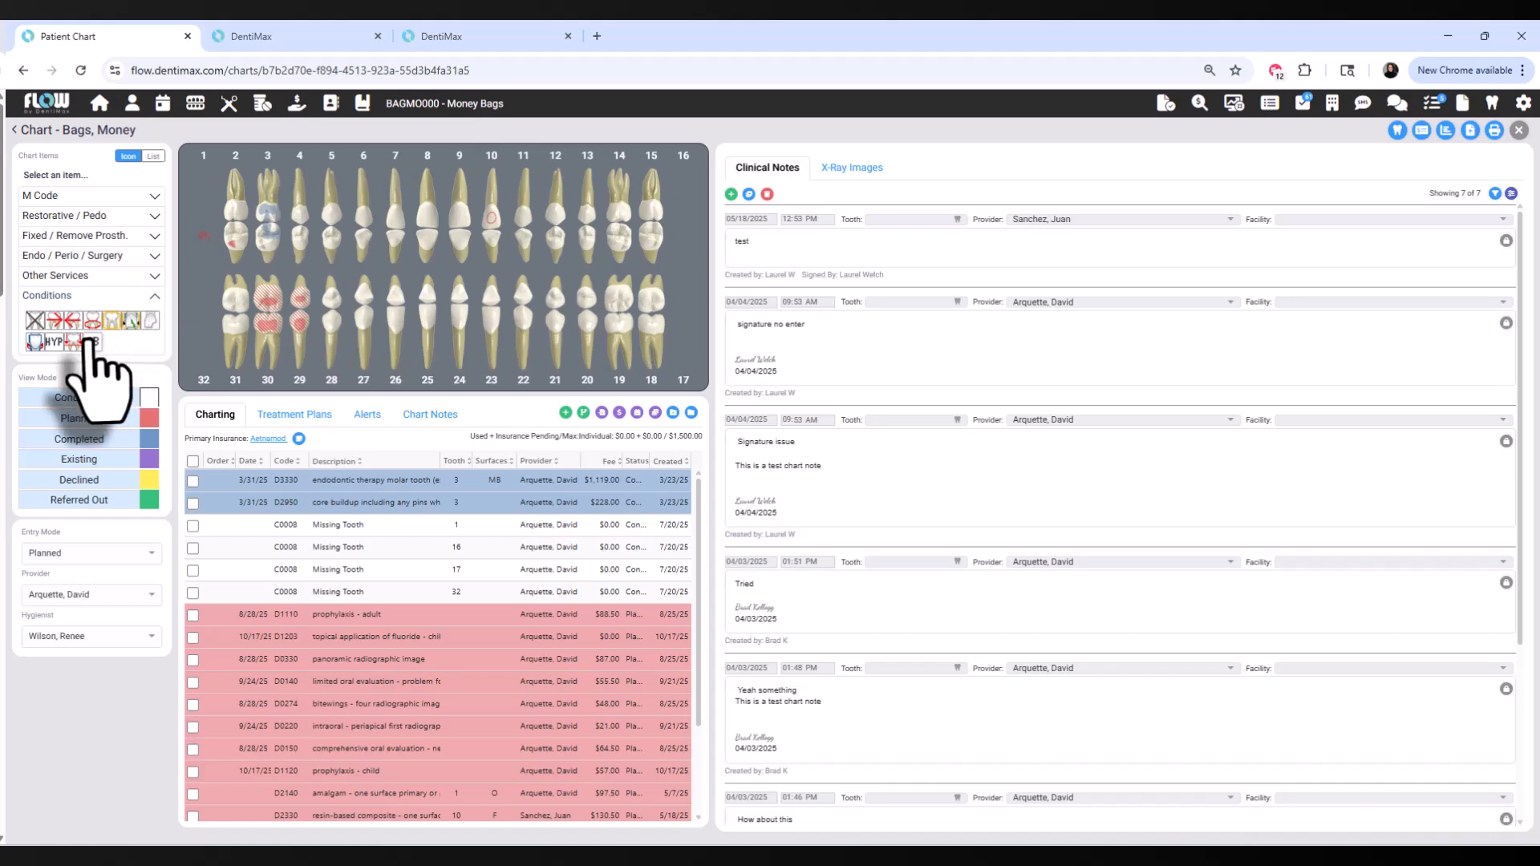
left_click(152, 155)
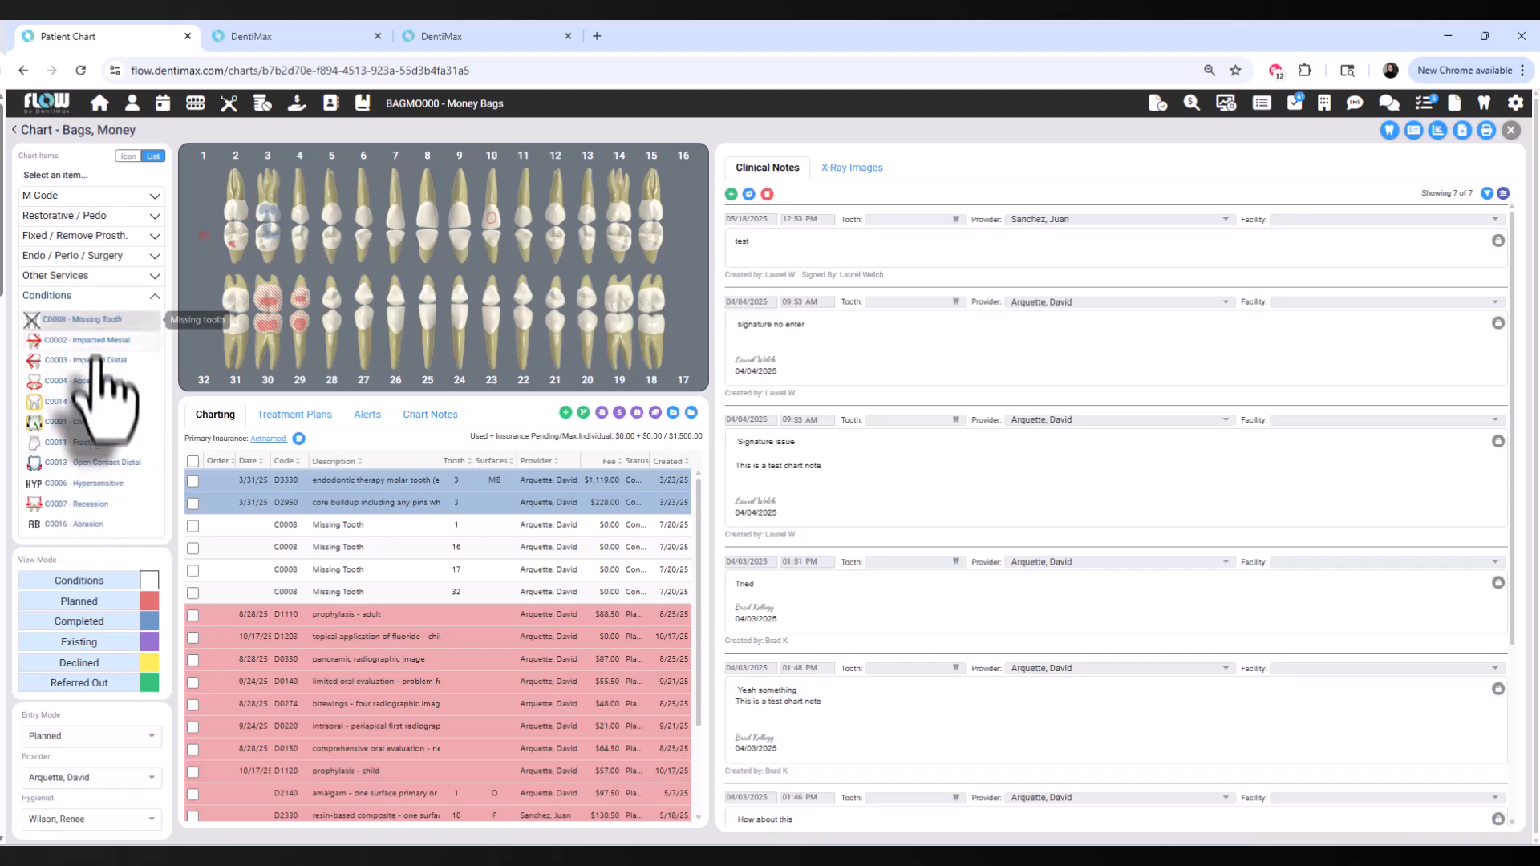
Chart the C0004 Abcess condition on teeth 28 and 27, and mark tooth 20 with C0008 Missing Tooth
left_click(73, 381)
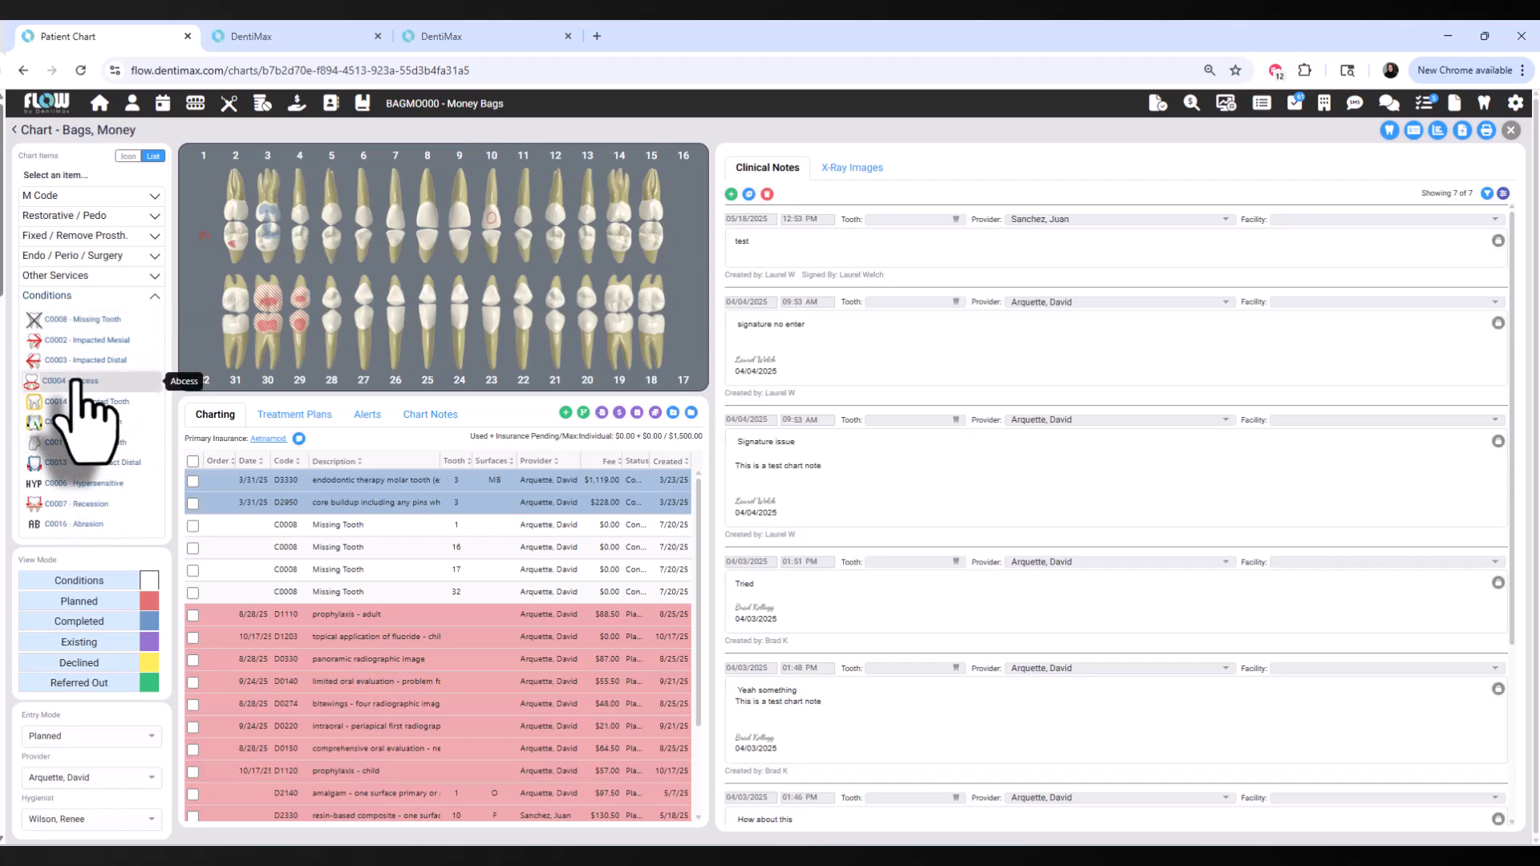
left_click(329, 345)
left_click(362, 349)
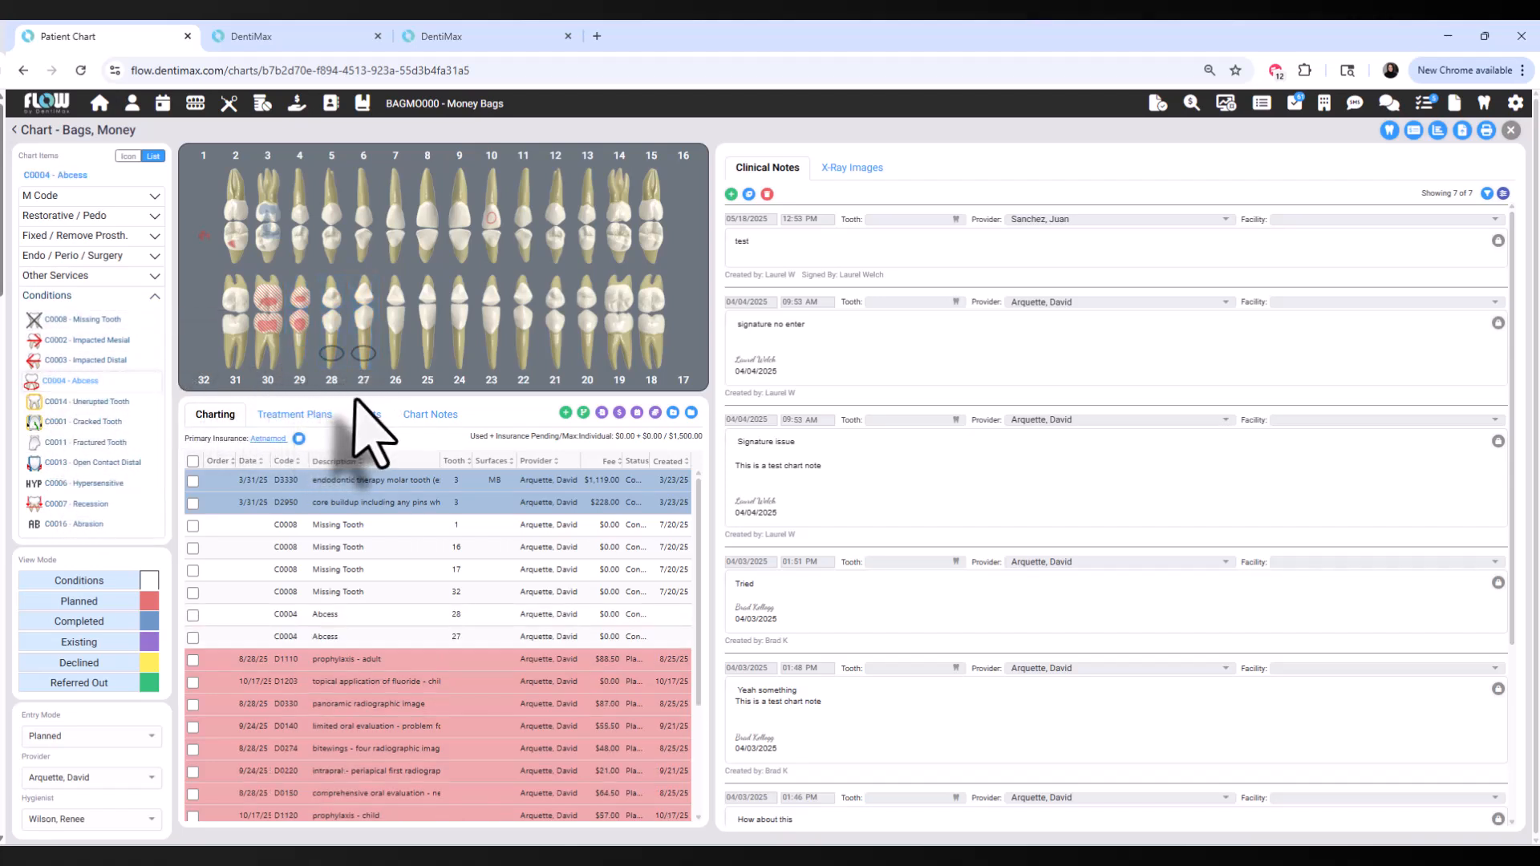
left_click(120, 321)
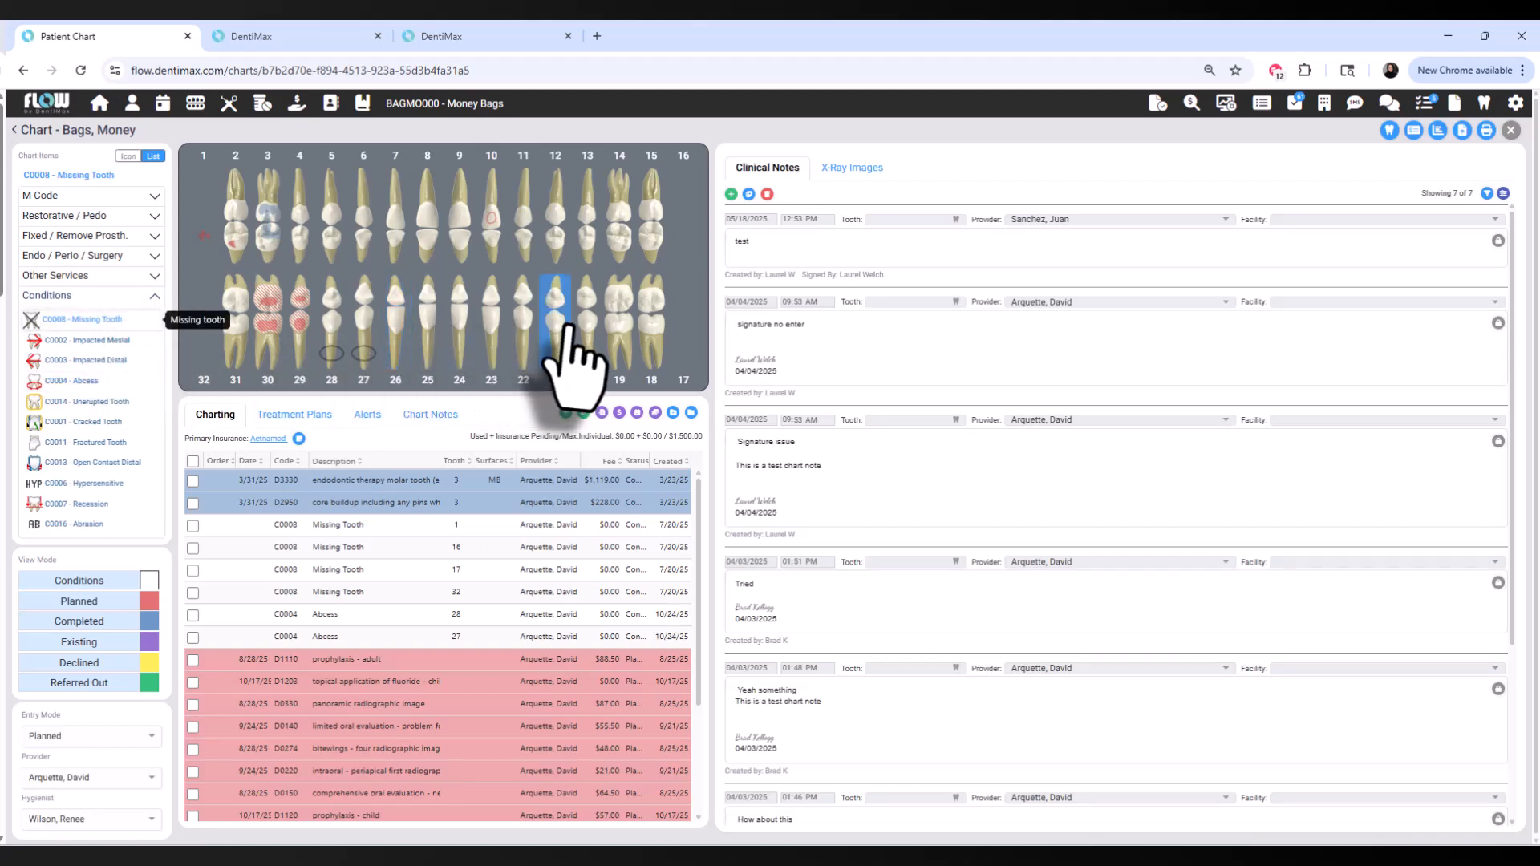
left_click(589, 331)
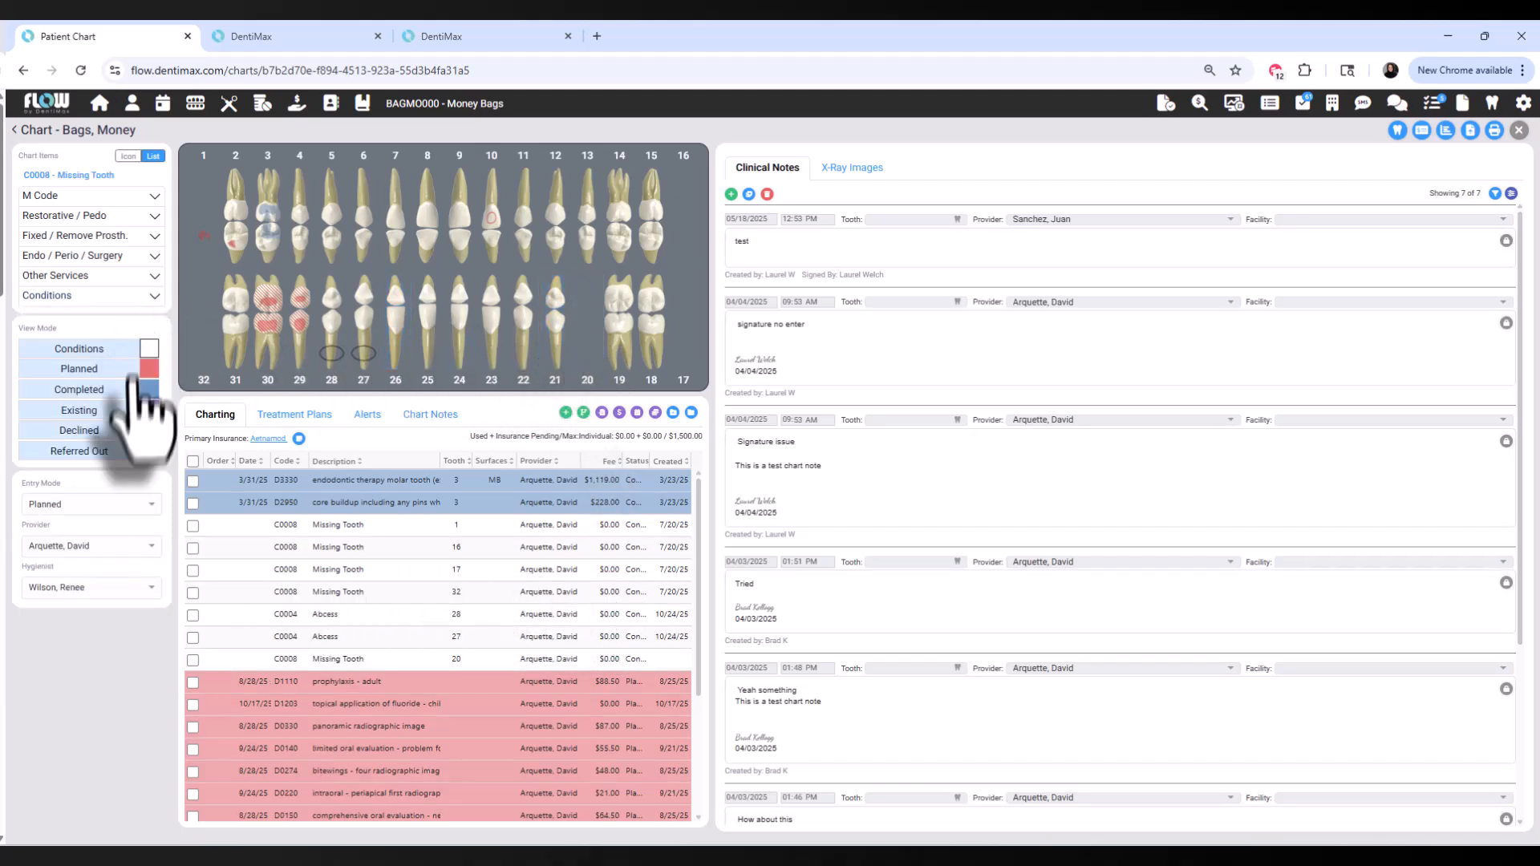
Chart endodontic therapy on molar tooth 31 as an Existing Restoration
left_click(84, 509)
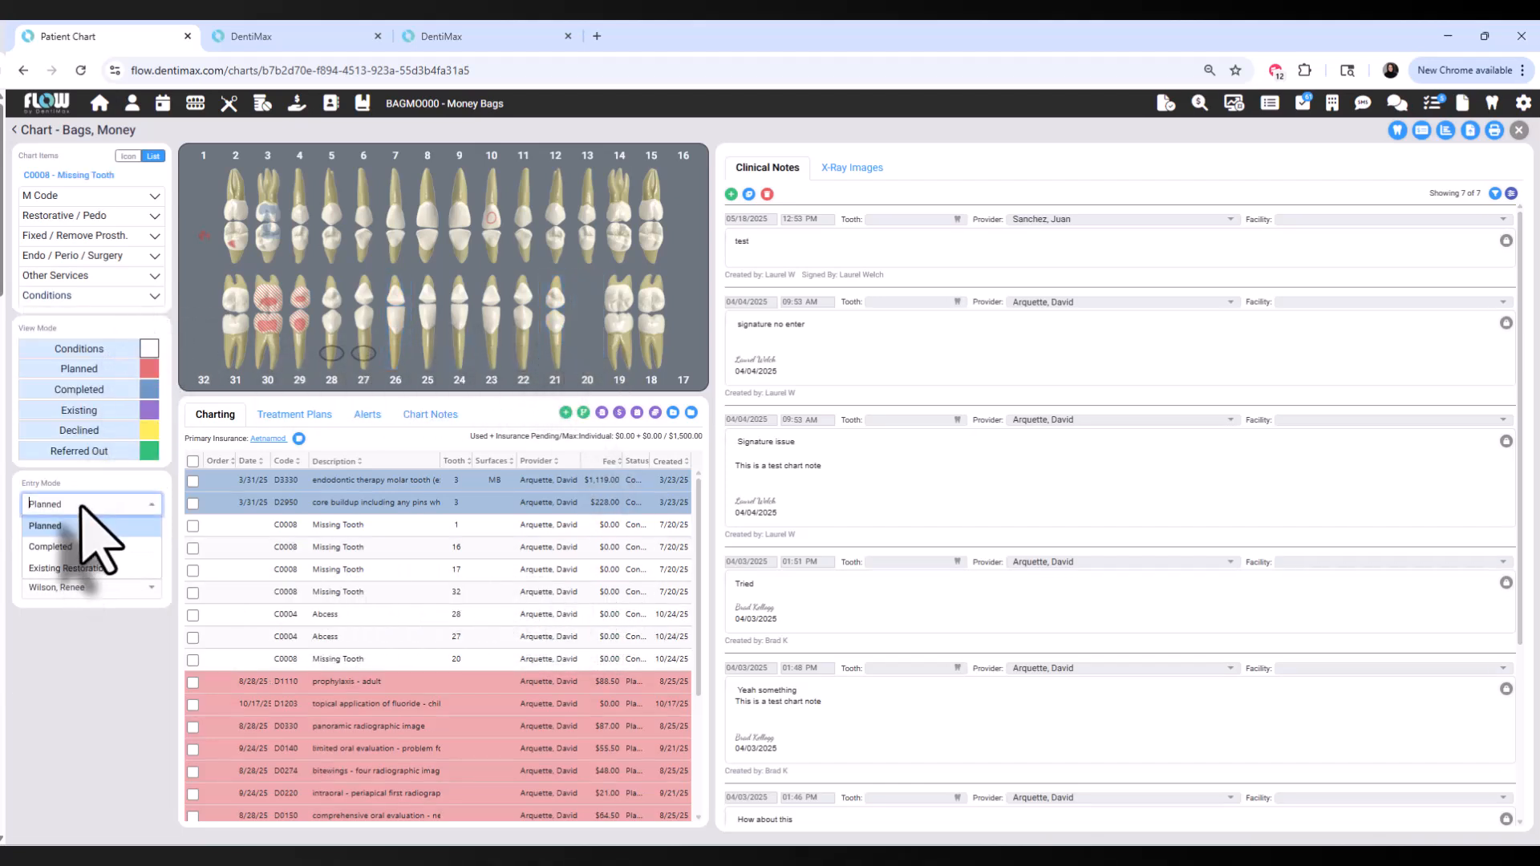
left_click(91, 568)
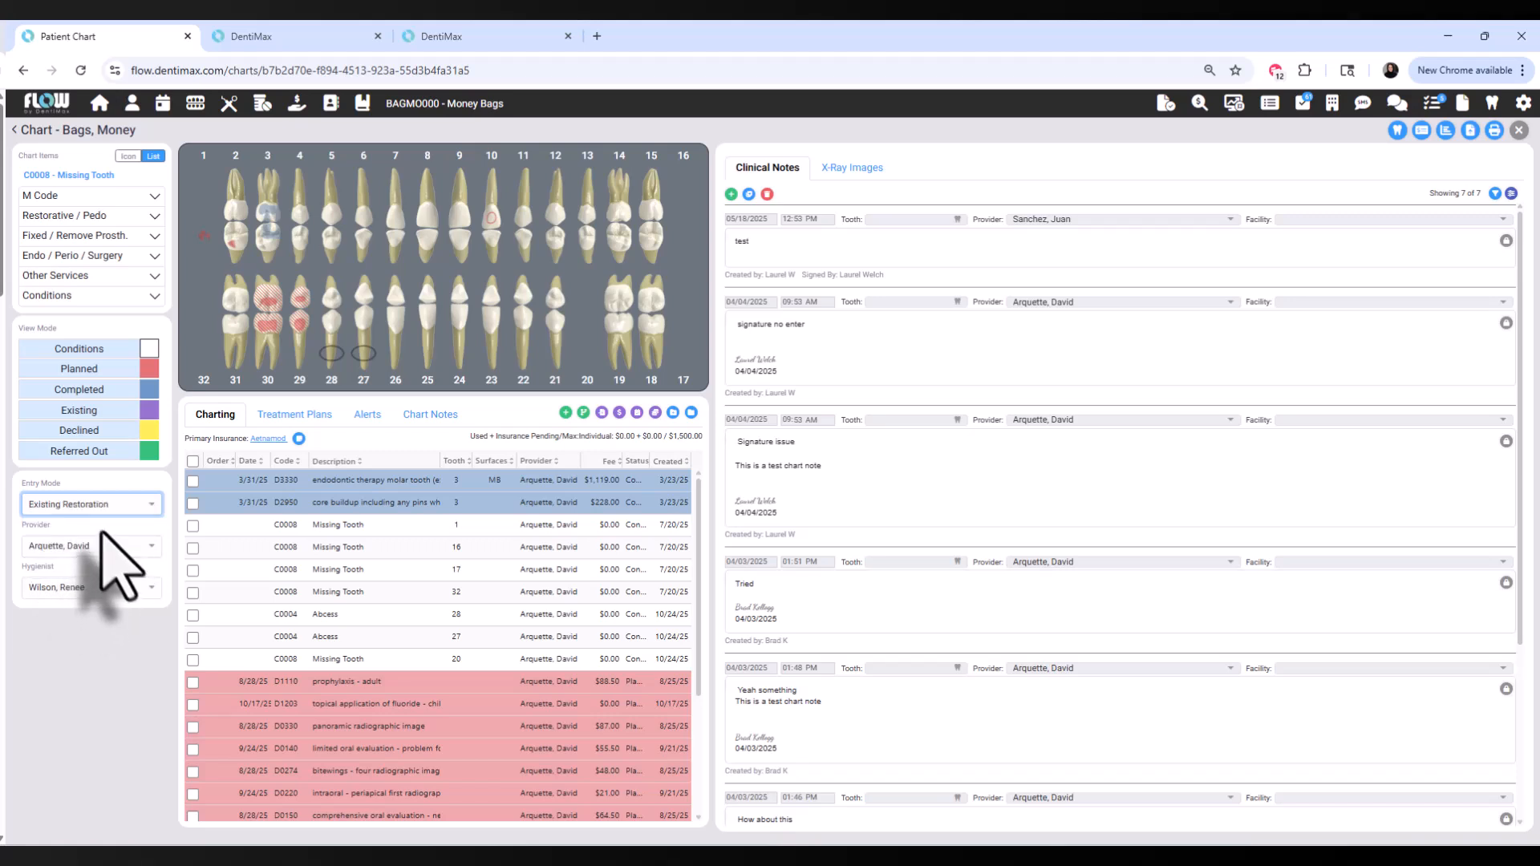
left_click(76, 257)
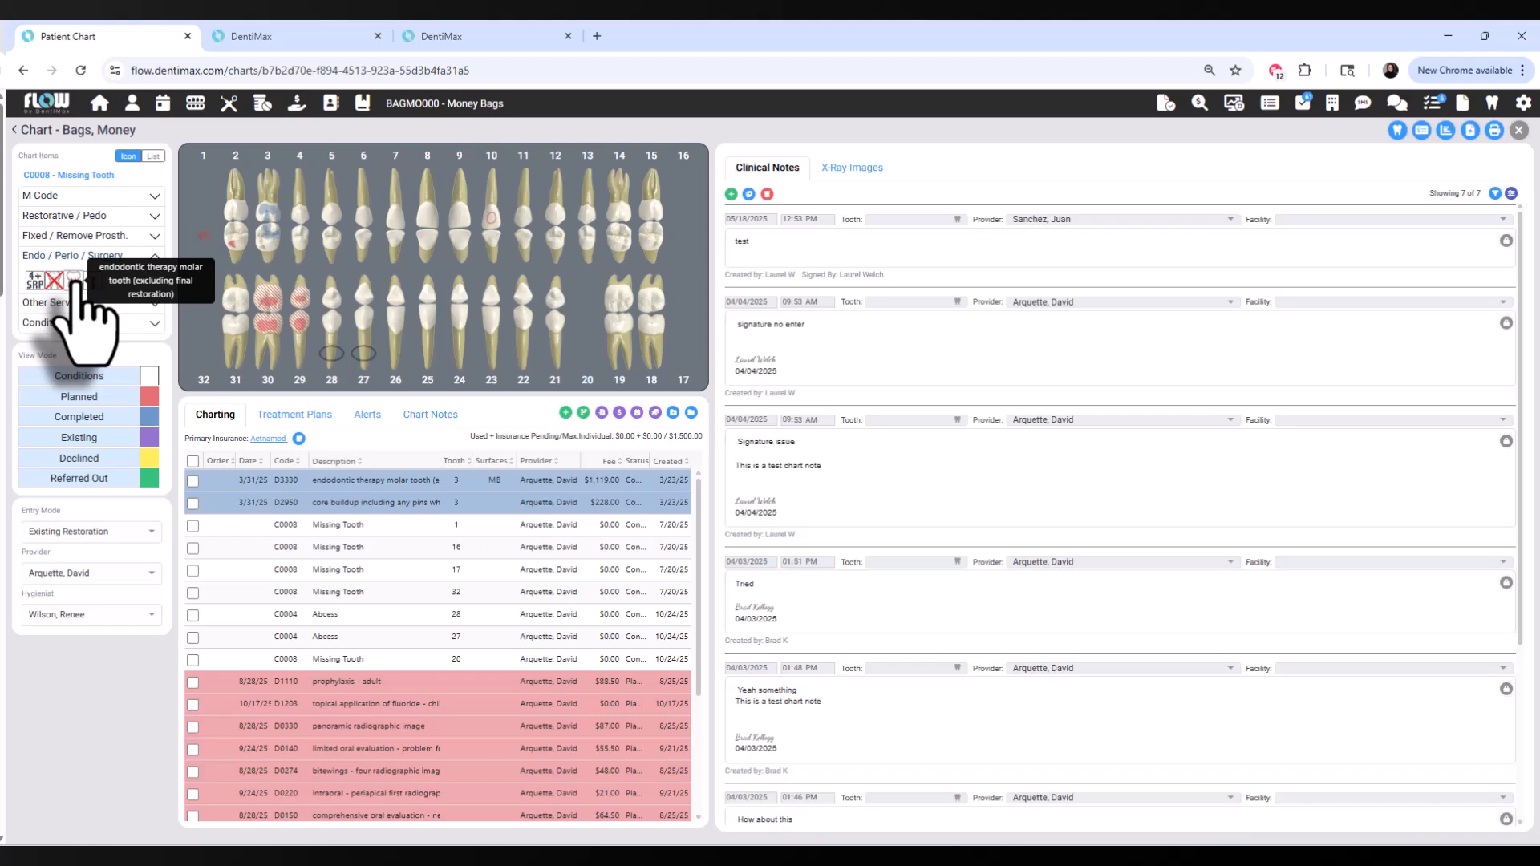
left_click(77, 279)
left_click(230, 298)
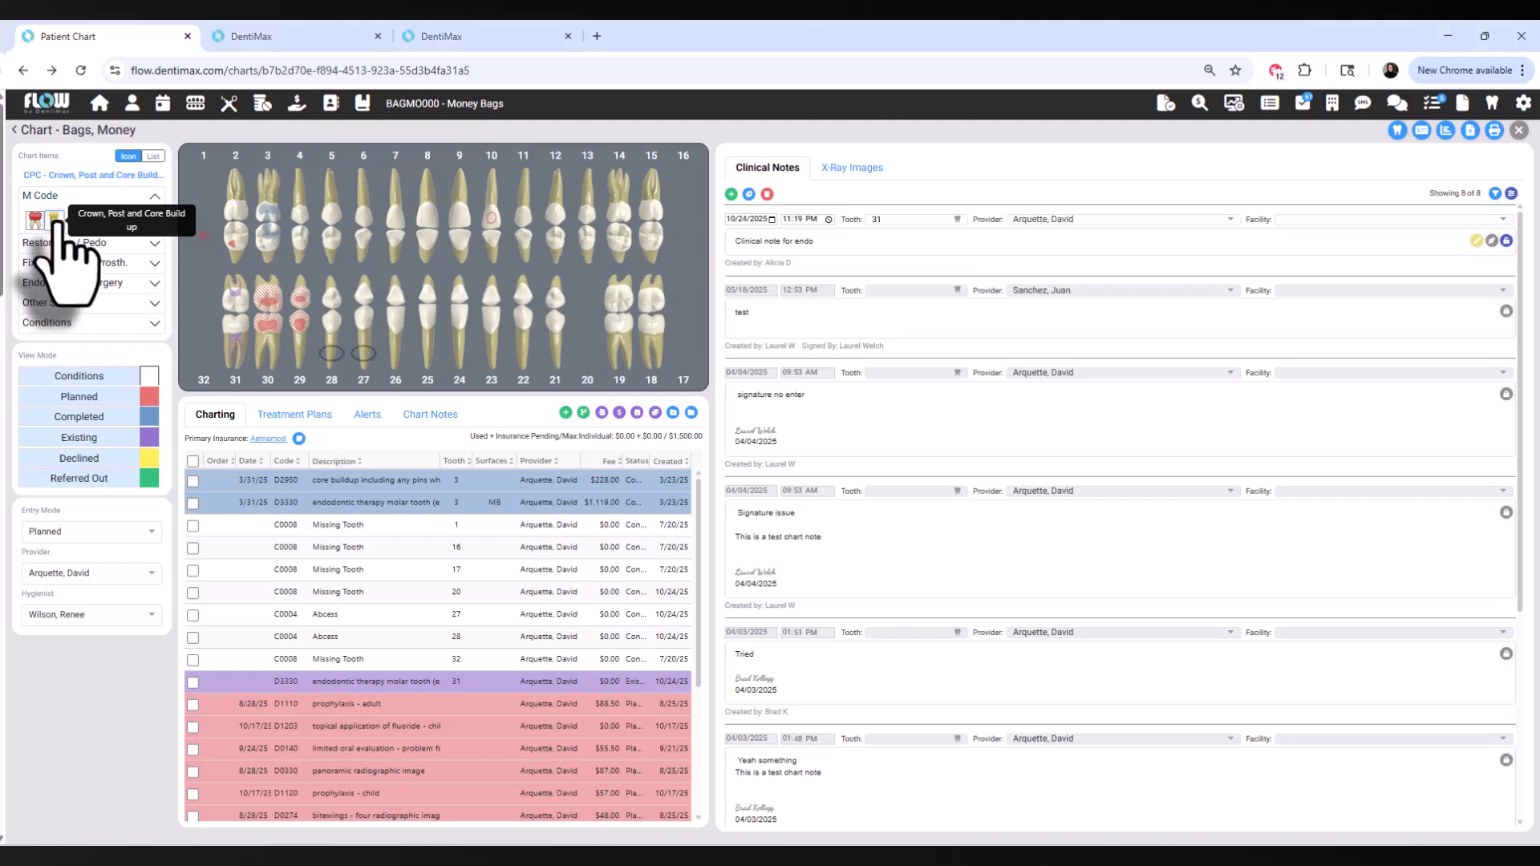
Chart a planned Crown, Post and Core Build up on tooth 31 and open the treatment estimate with its two procedures ordered as 1
left_click(234, 317)
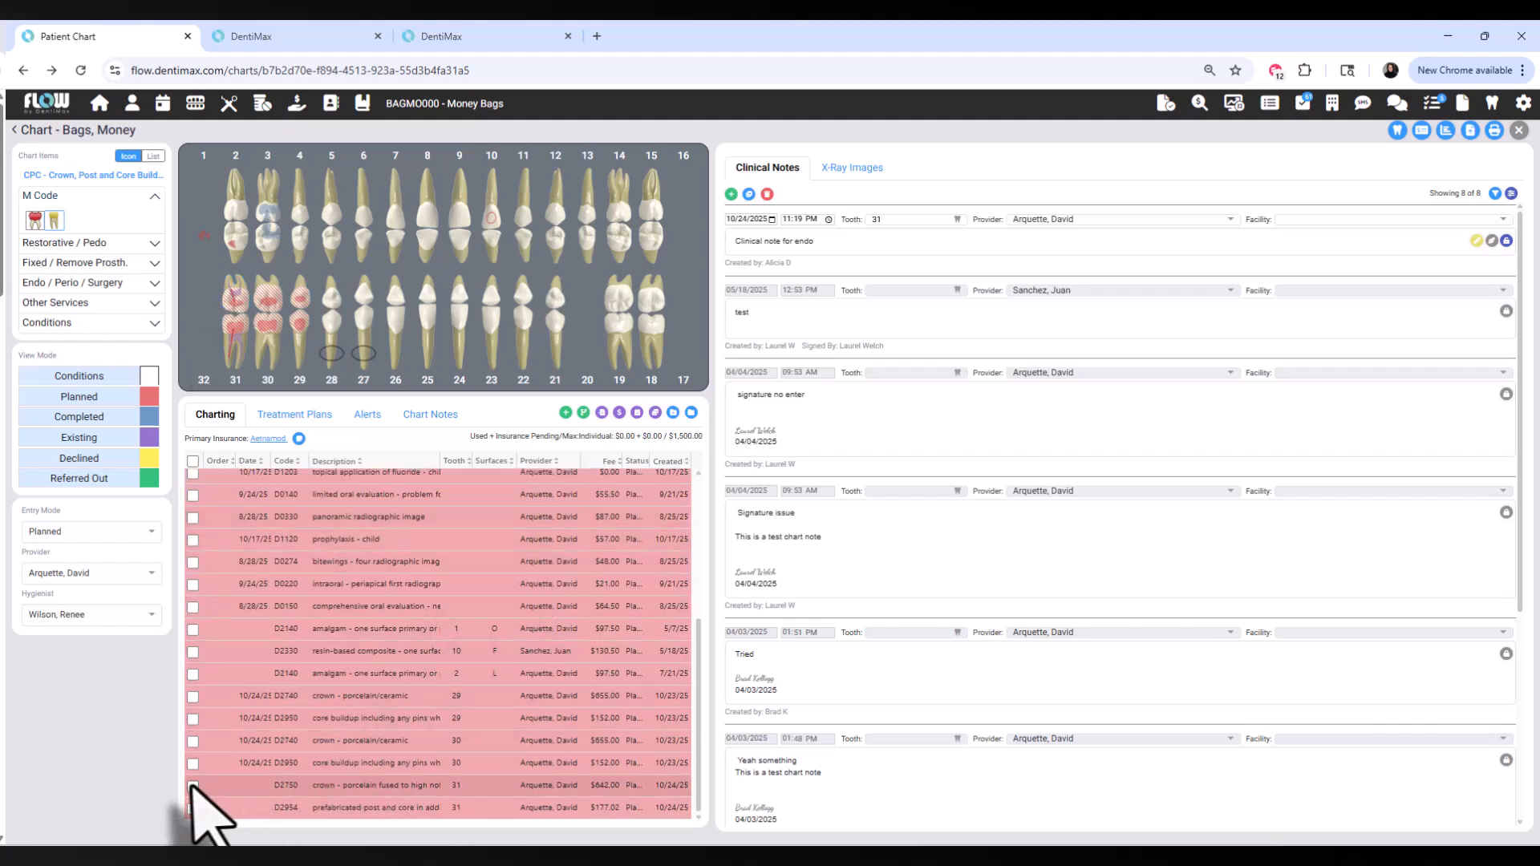
left_click(192, 809)
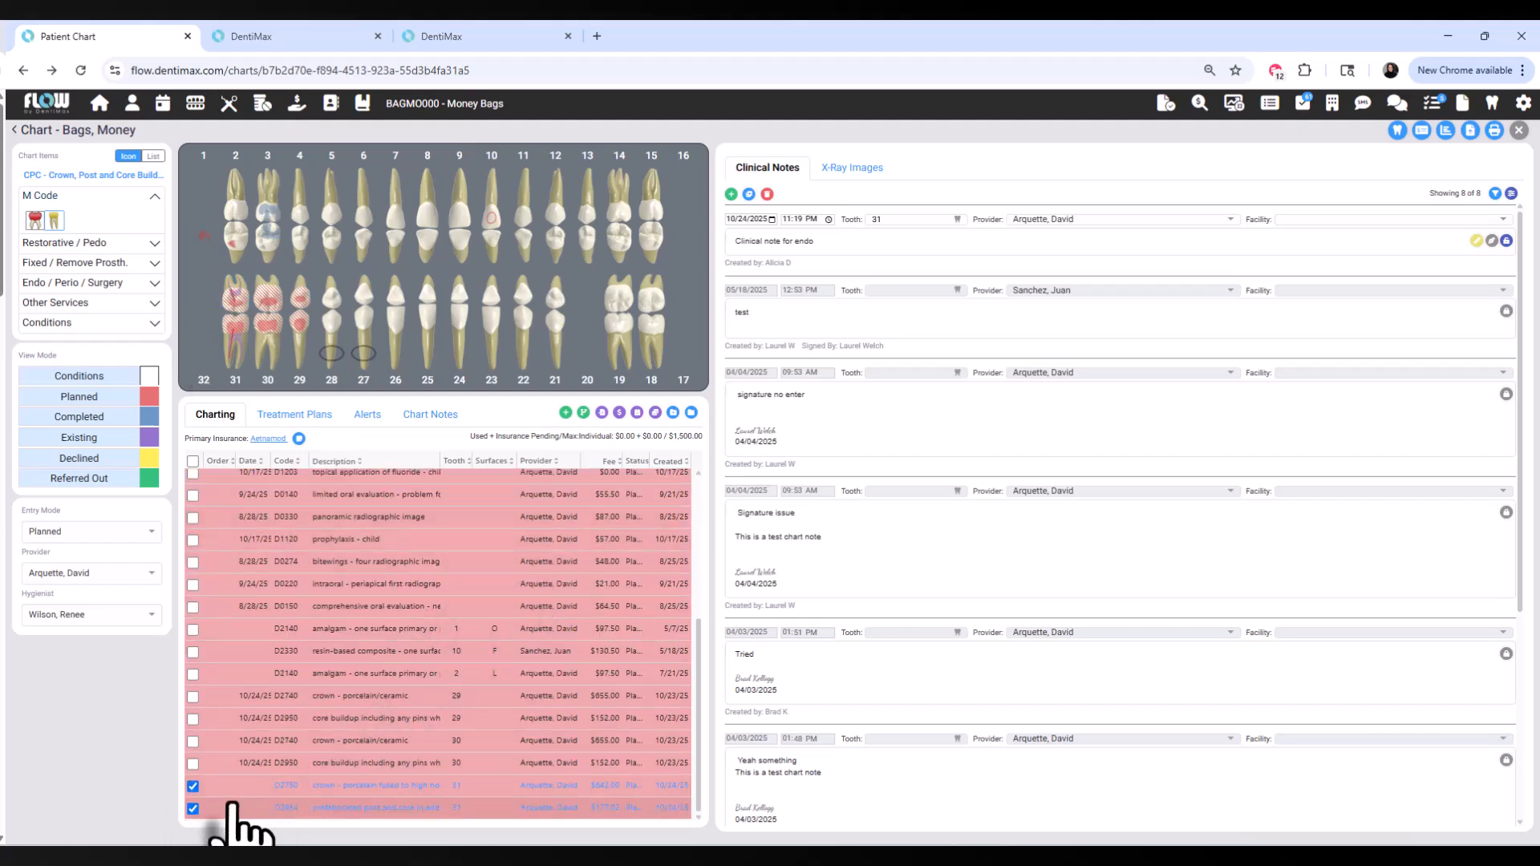
left_click(655, 413)
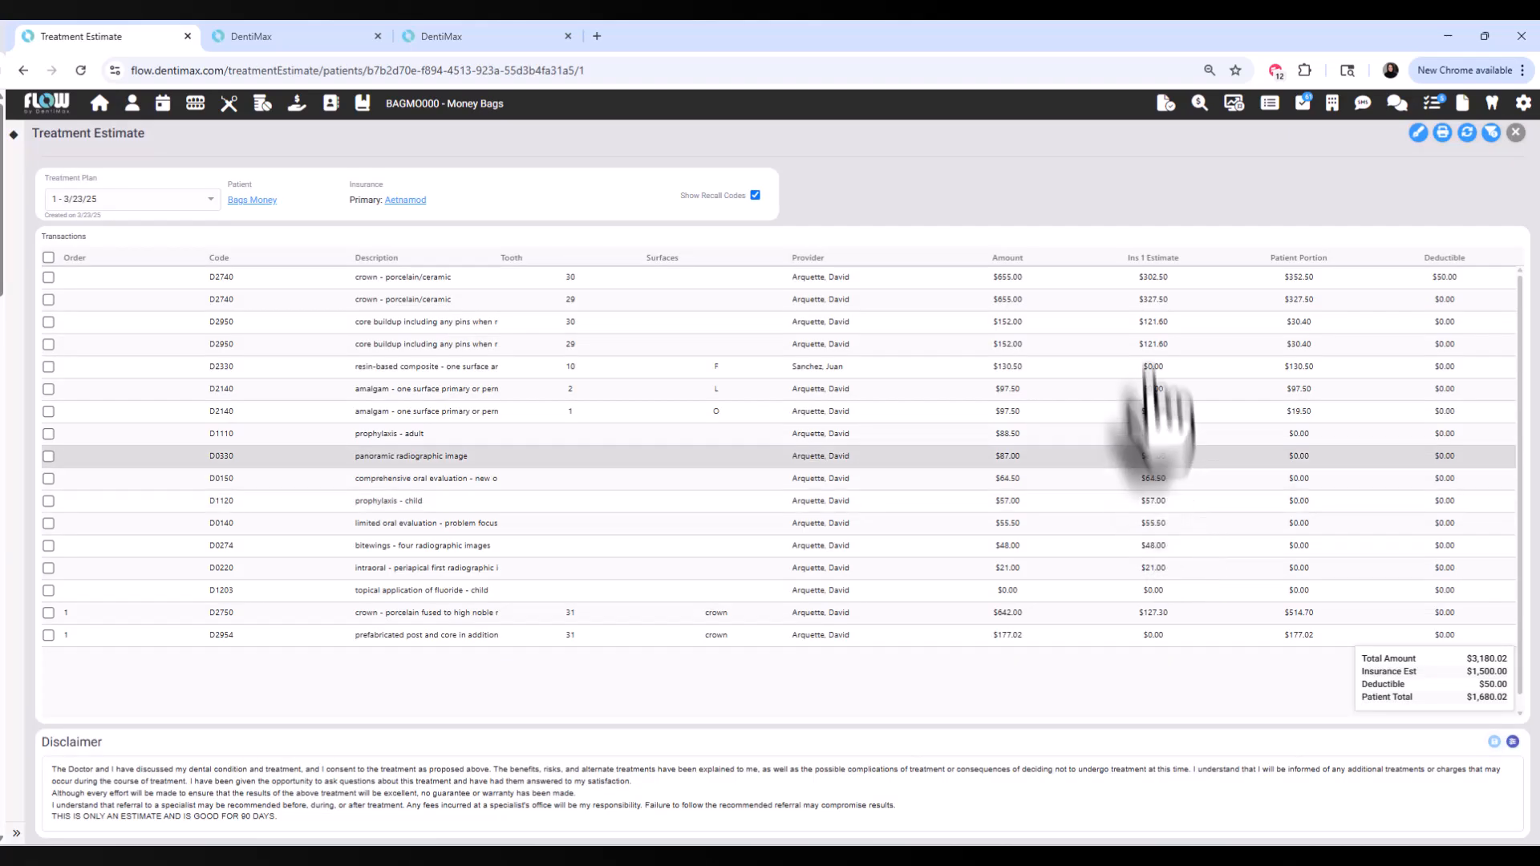
Estimate only the selected tooth 31 procedures, D2750 and D2954, in treatment plan 1 - 3/23/25
left_click(197, 202)
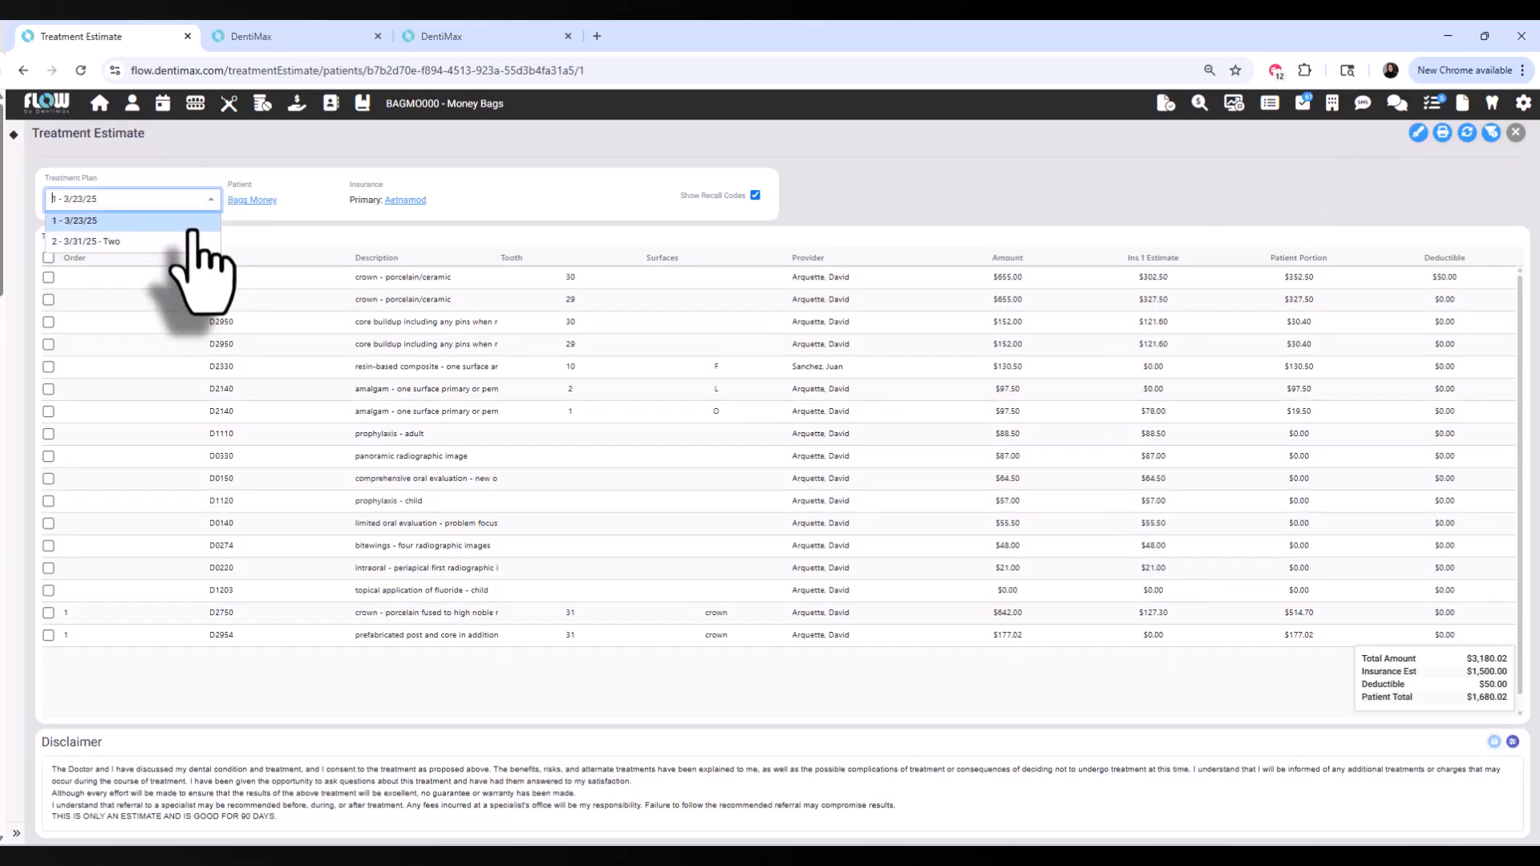
left_click(192, 228)
scroll(447, 494, "down", 1)
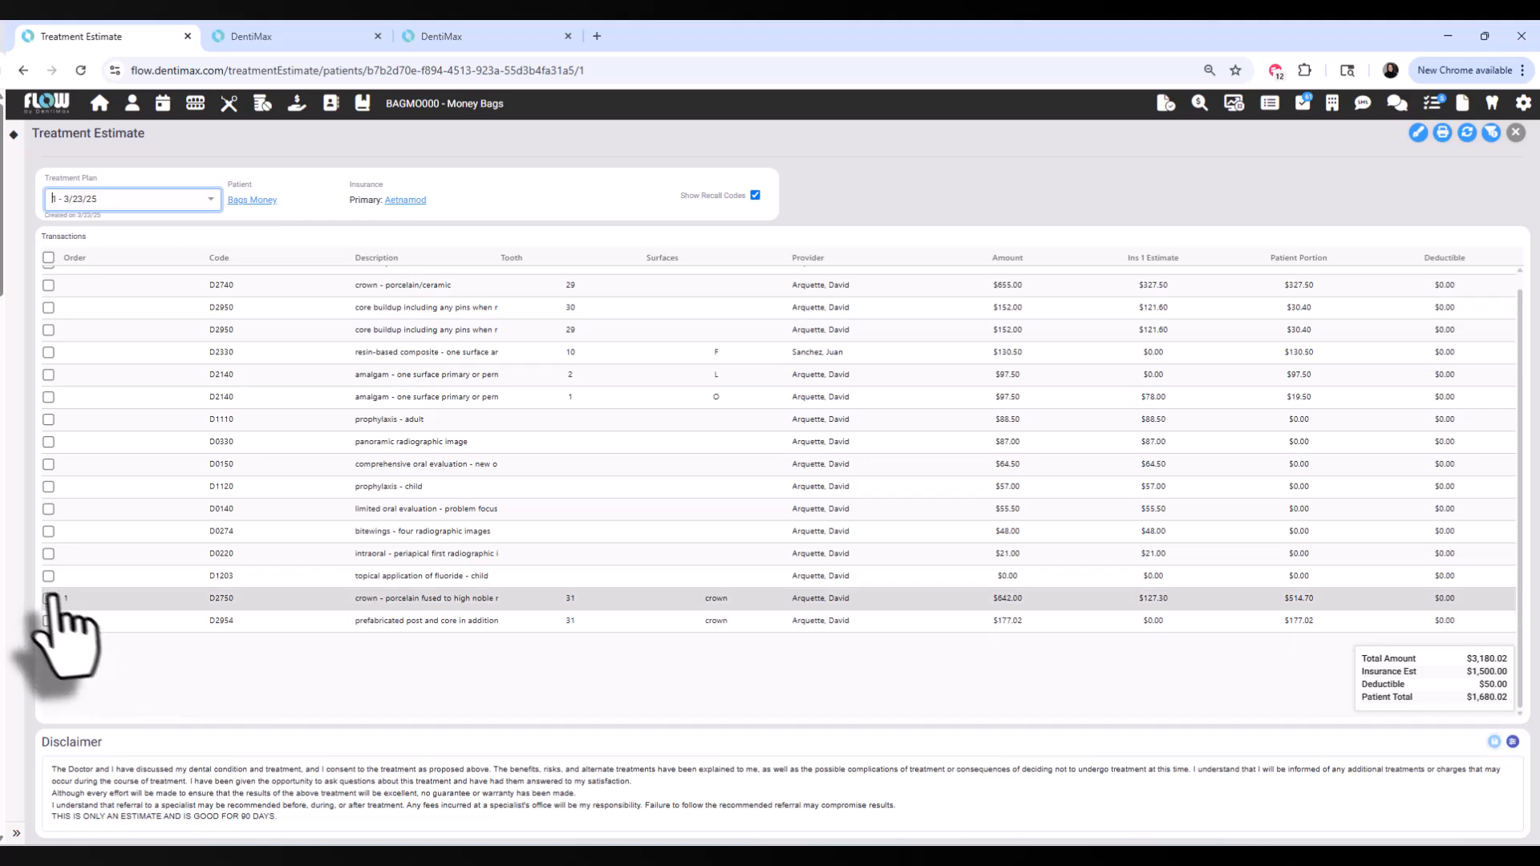
left_click(48, 598)
left_click(48, 621)
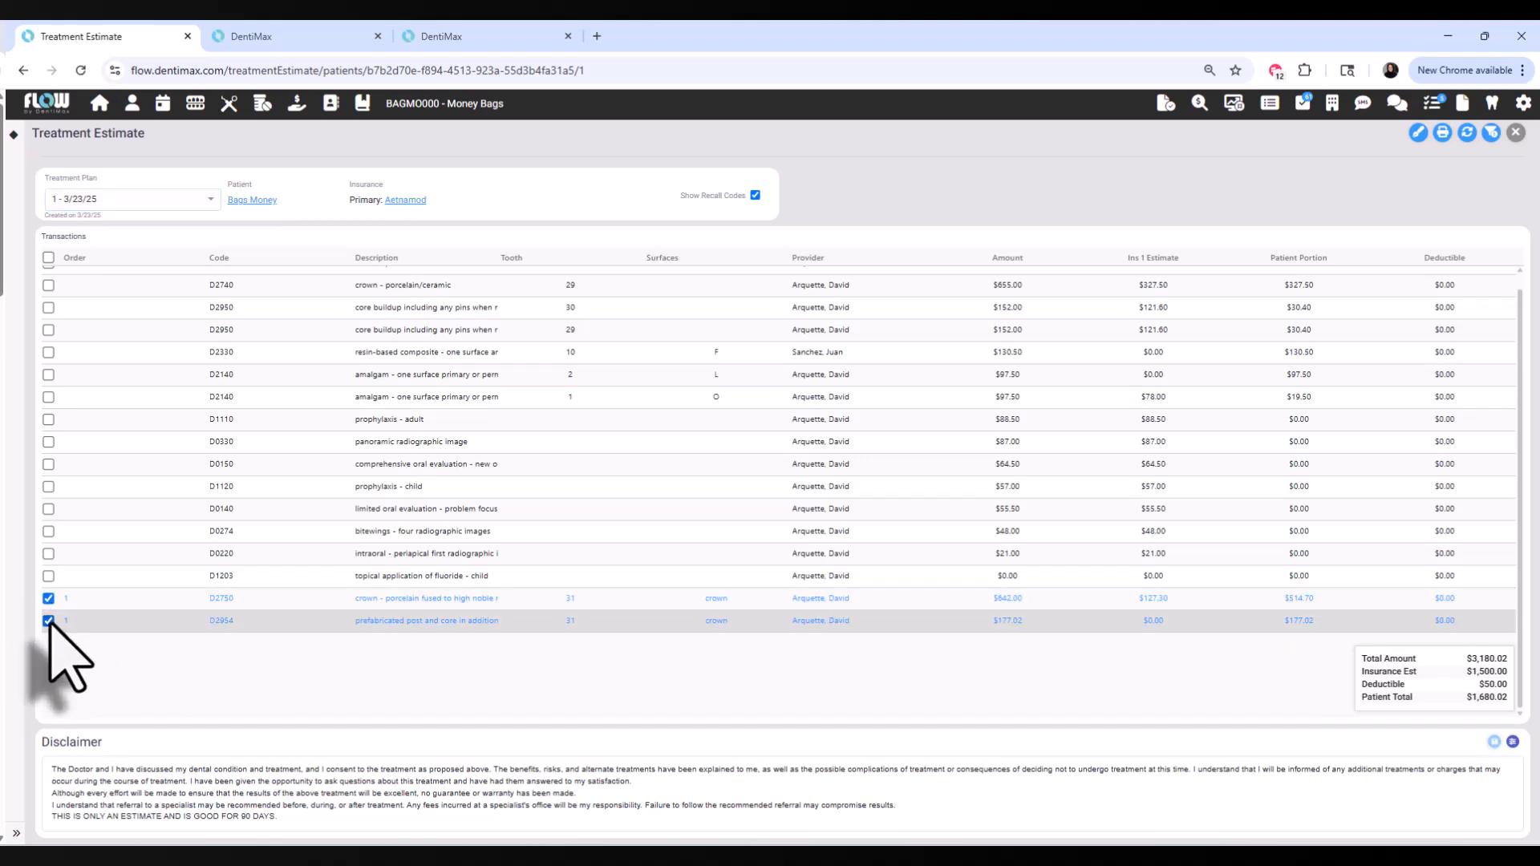
left_click(1490, 134)
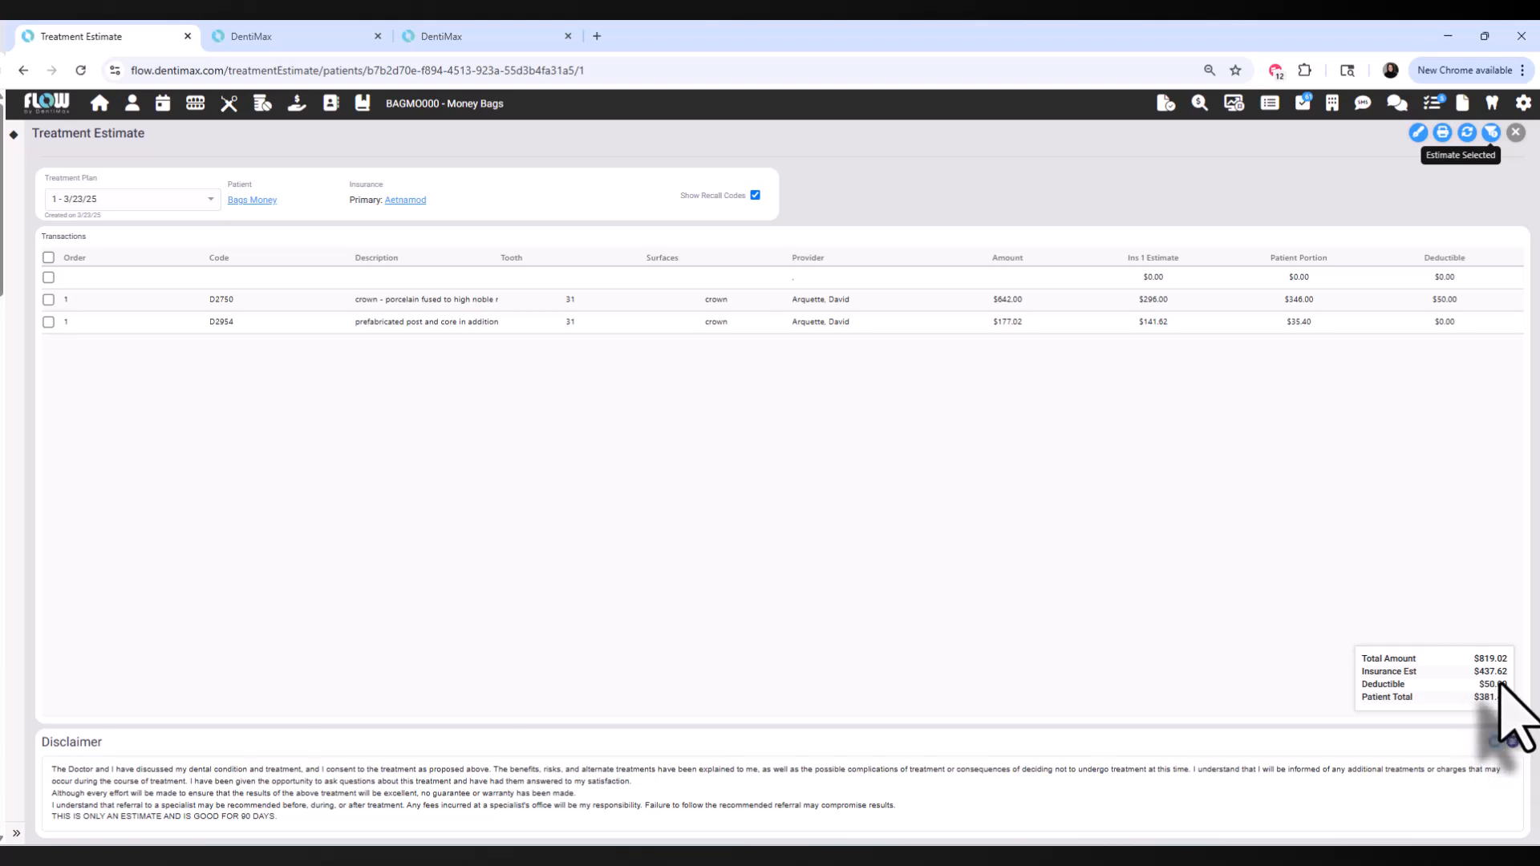
Edit the last line of the estimate's disclaimer so that the estimate is good for 30 days
left_click(835, 785)
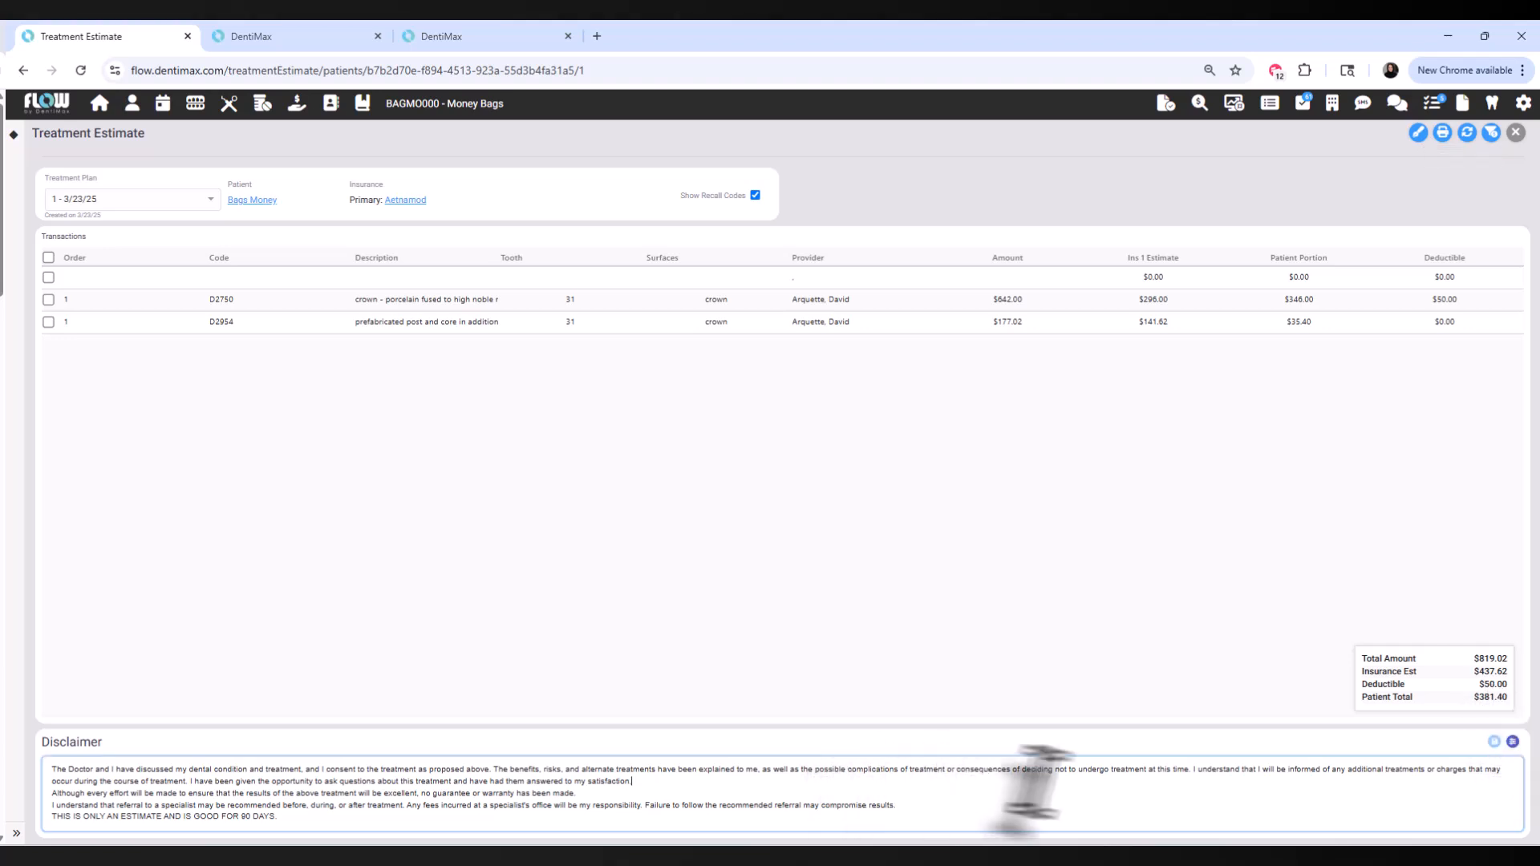
left_click_drag(634, 782, 50, 757)
left_click(309, 806)
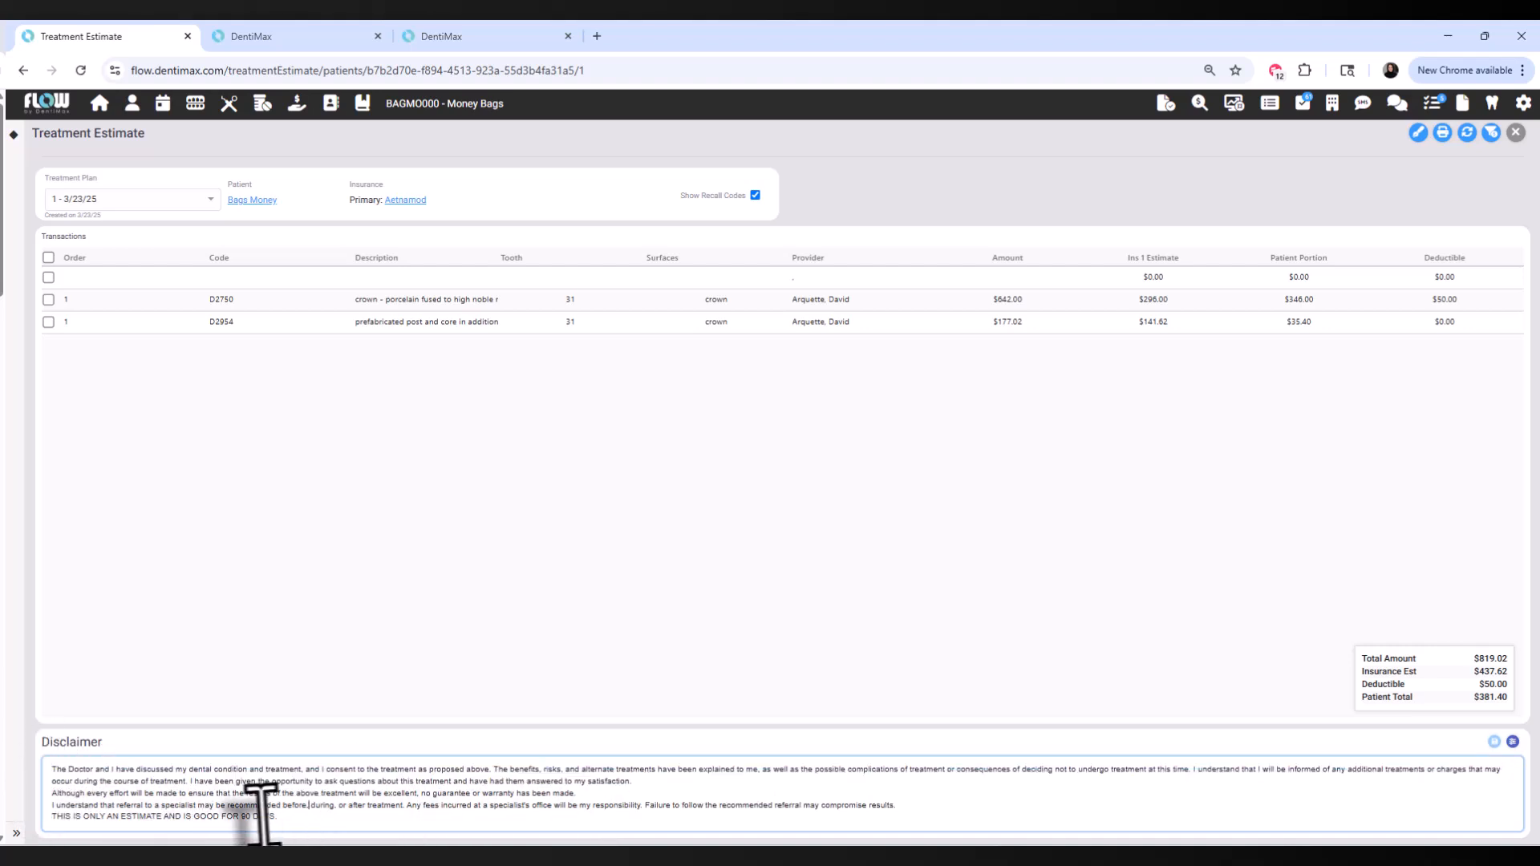
left_click(245, 816)
key("BackSpace")
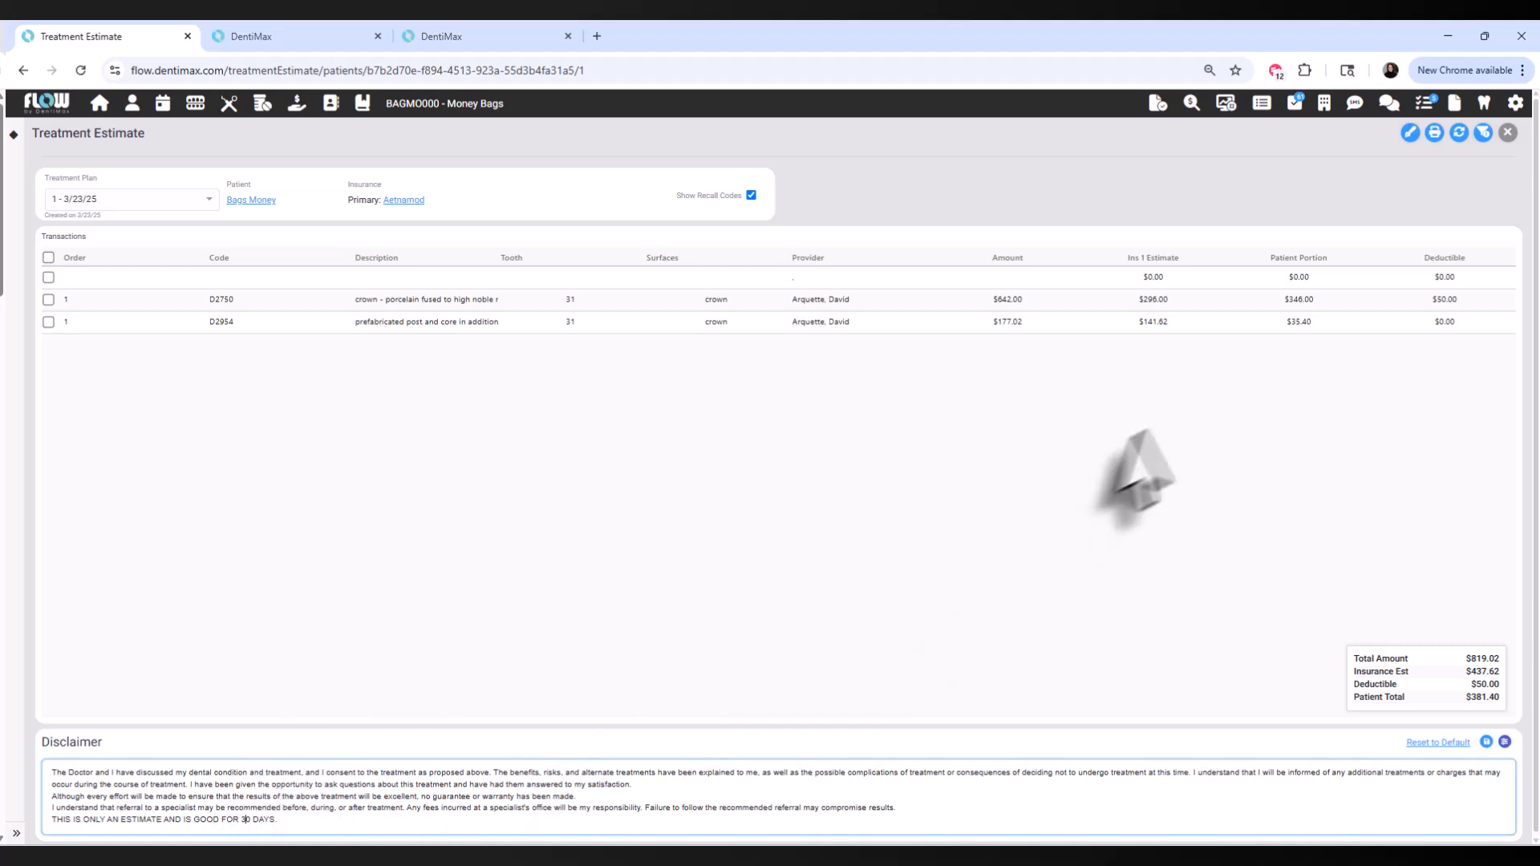
Start signing the treatment estimate for the selected transactions only, with the patient as the person signing
left_click(1433, 134)
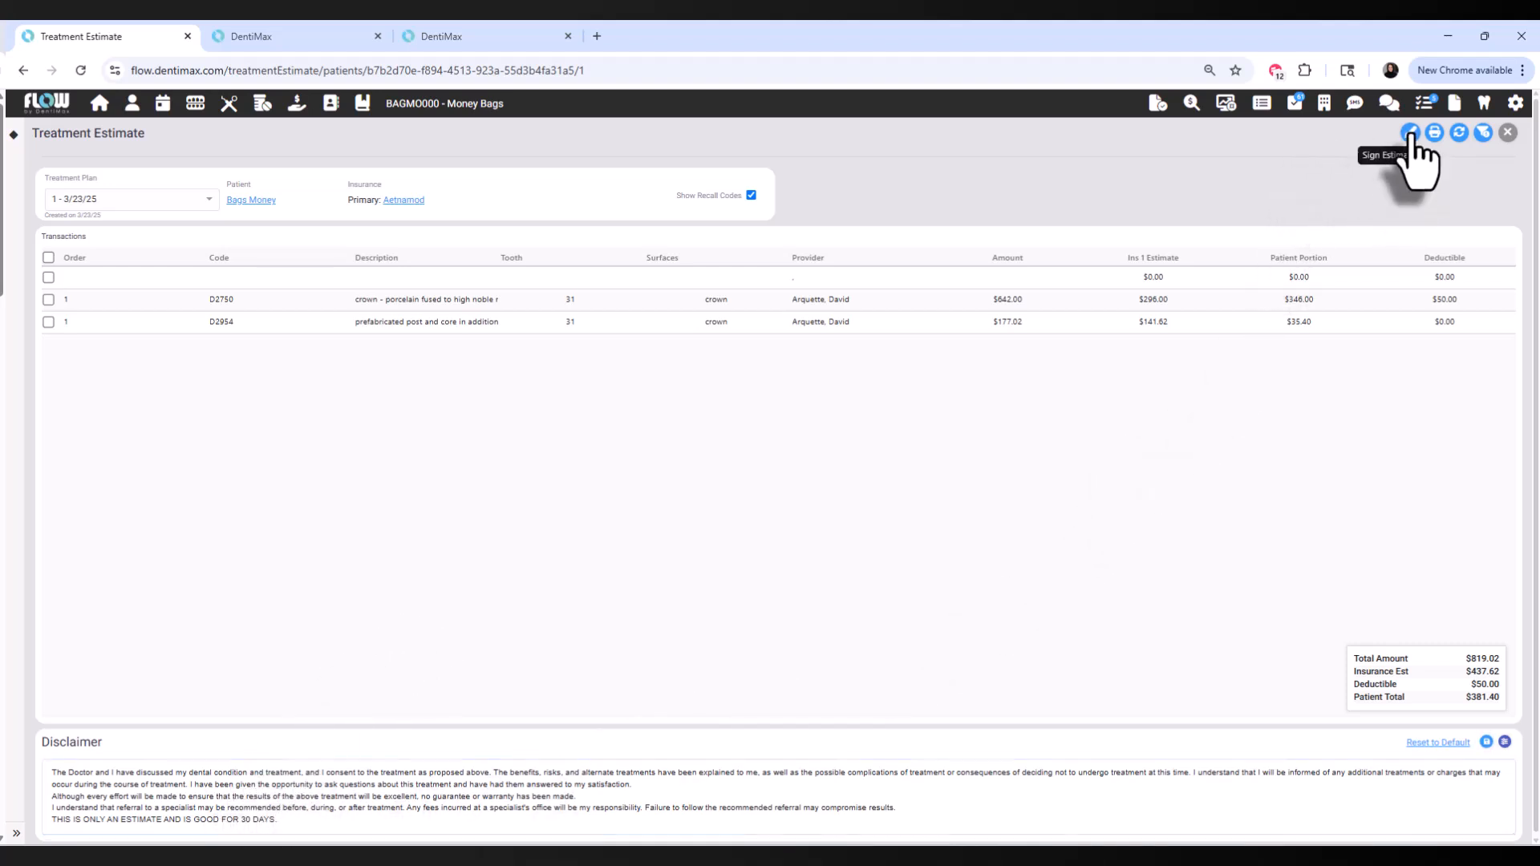
left_click(906, 521)
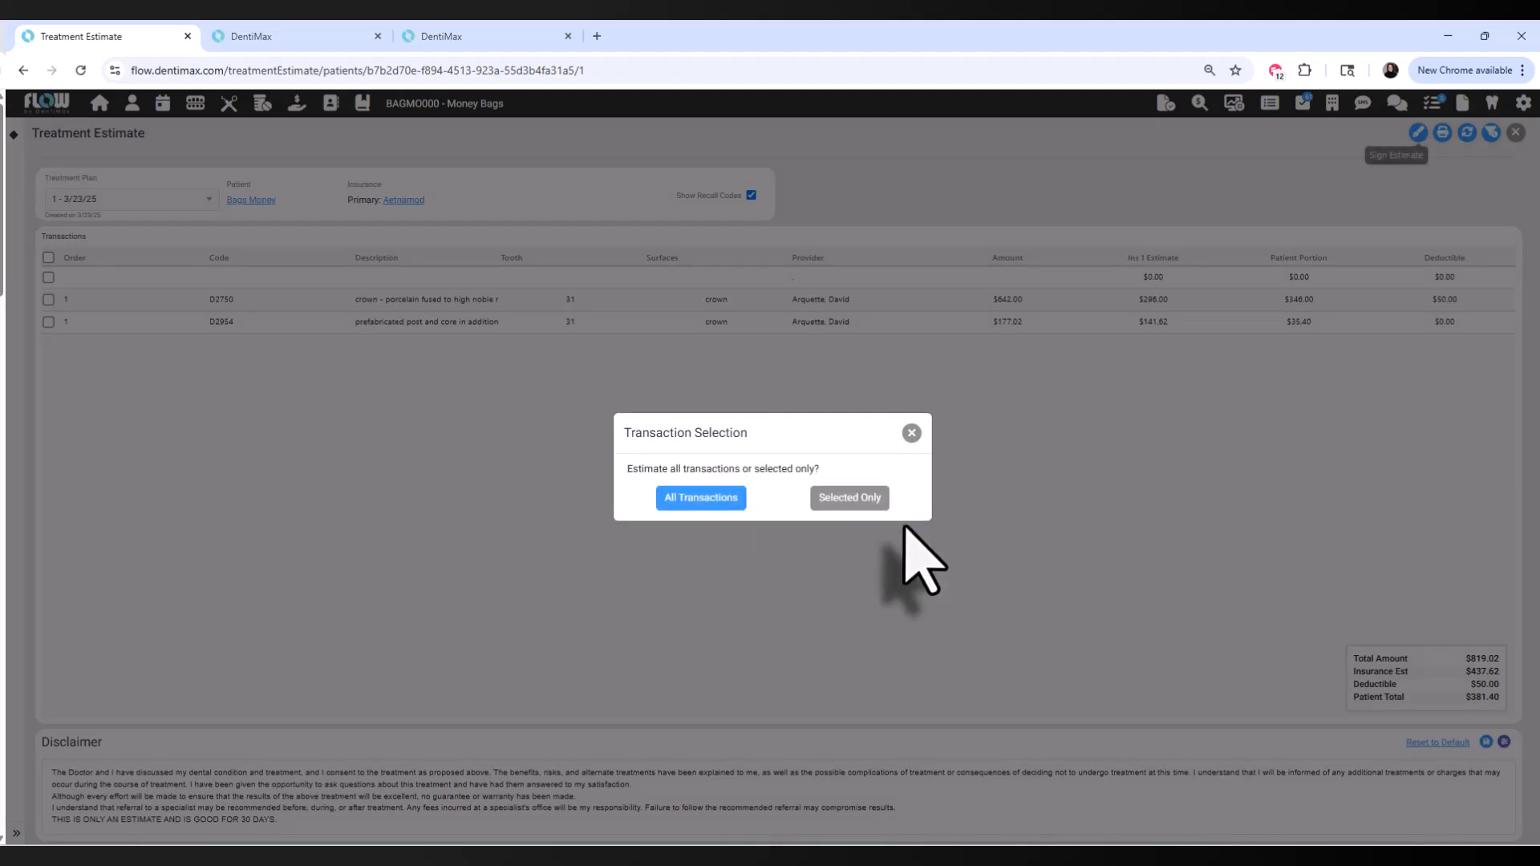
left_click(842, 505)
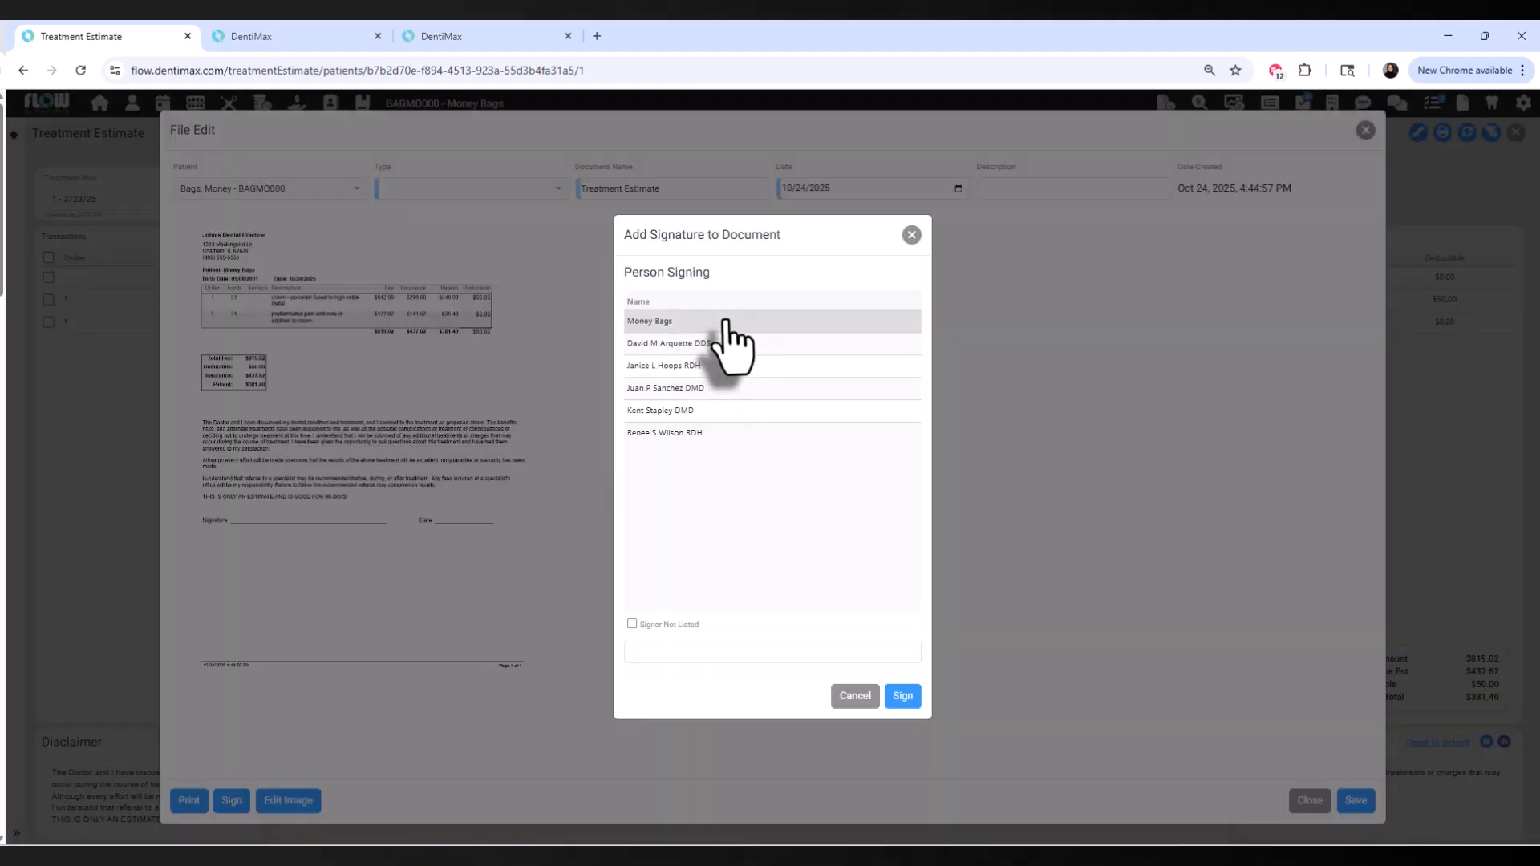
left_click(726, 321)
left_click(902, 696)
Look at the keyboard, handwritten and other-device ways of signing the document, including the shareable signing link
left_click(552, 188)
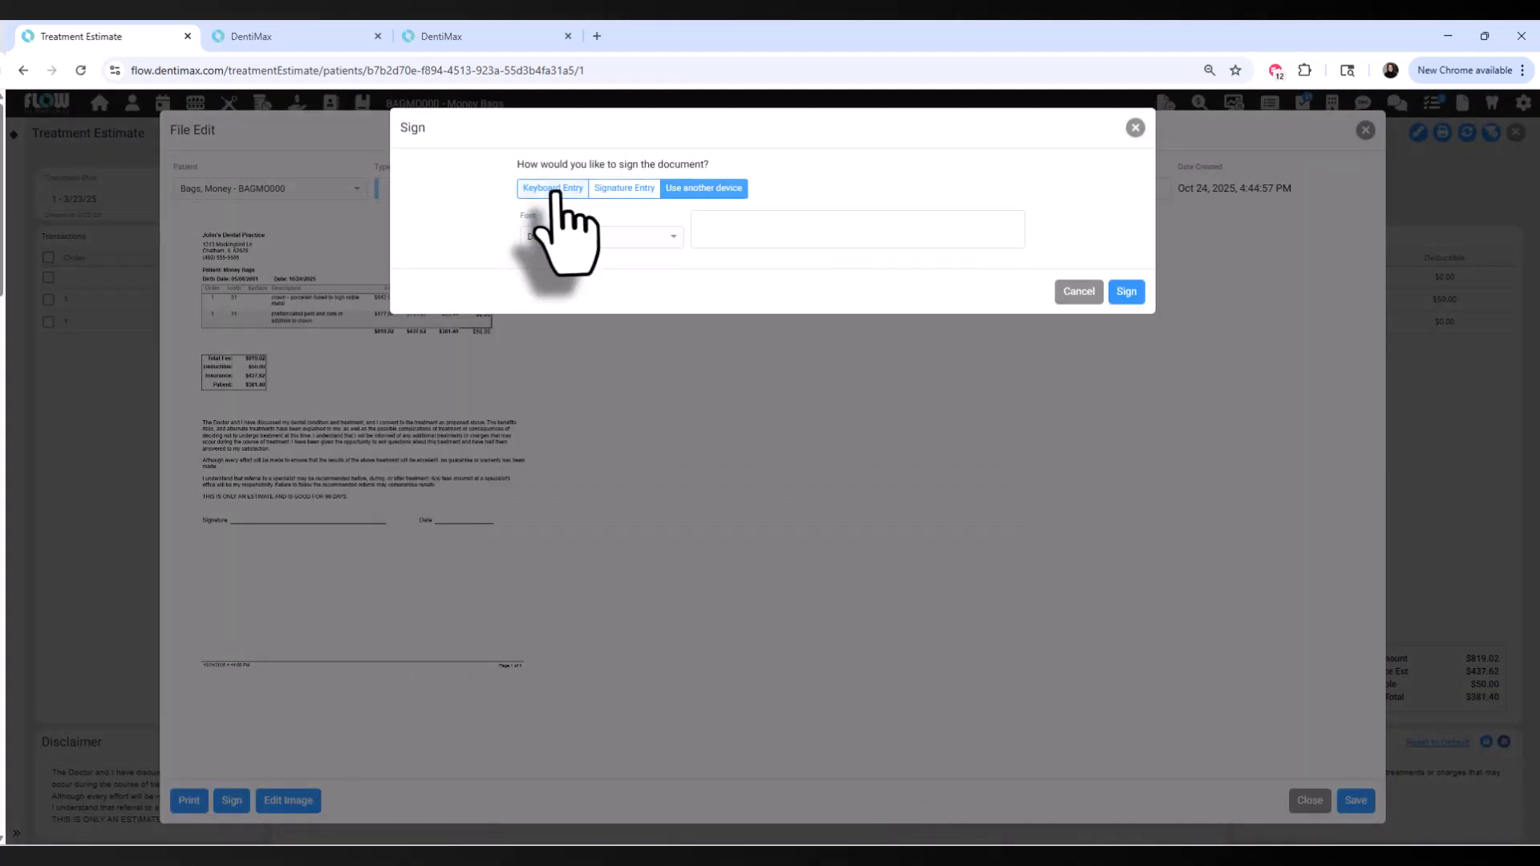
left_click(774, 232)
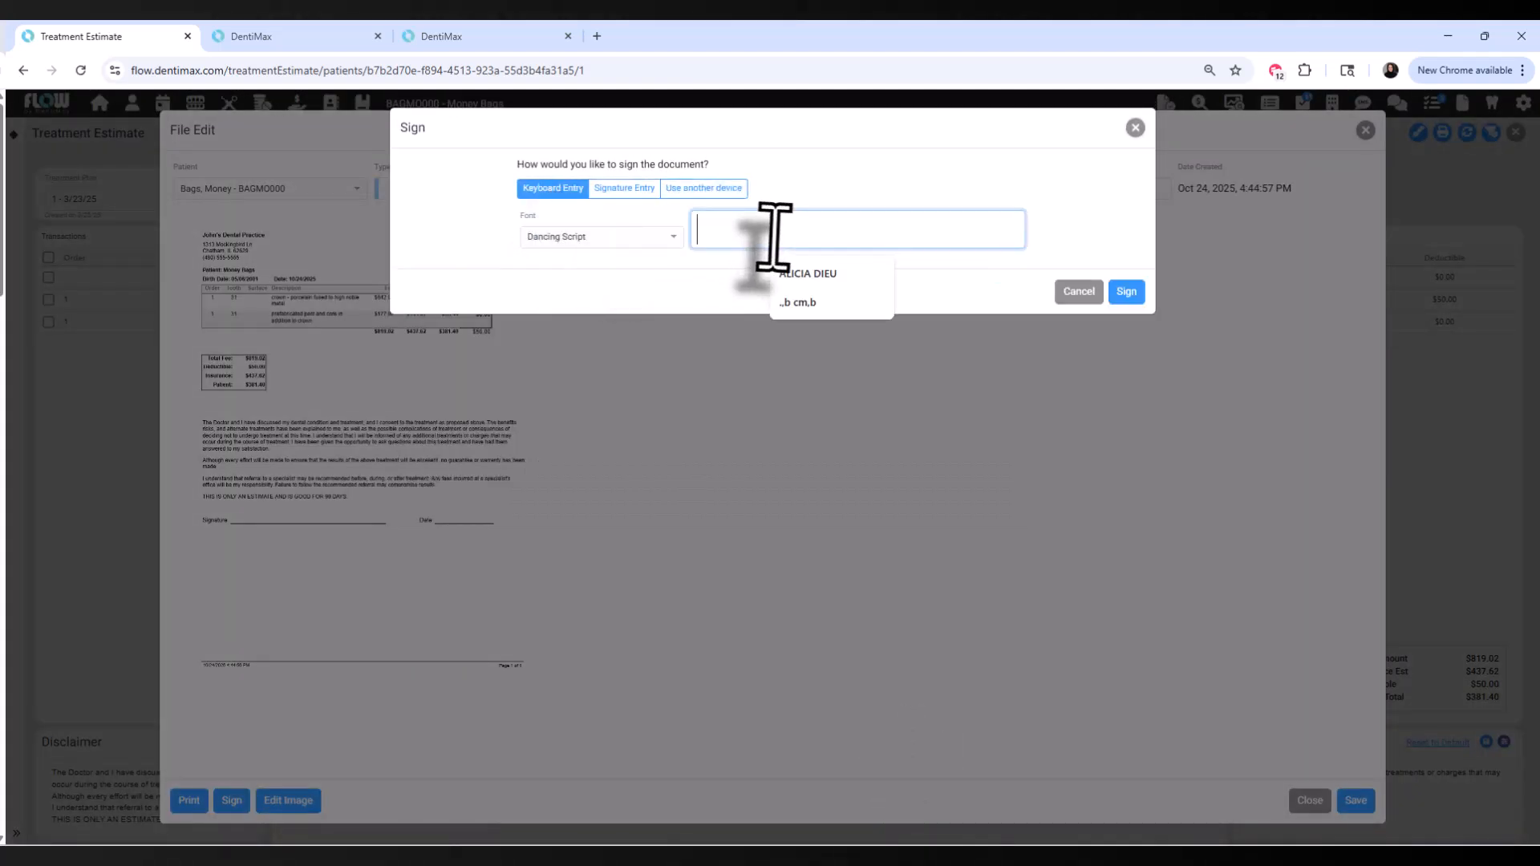
left_click(624, 190)
left_click_drag(595, 256, 991, 250)
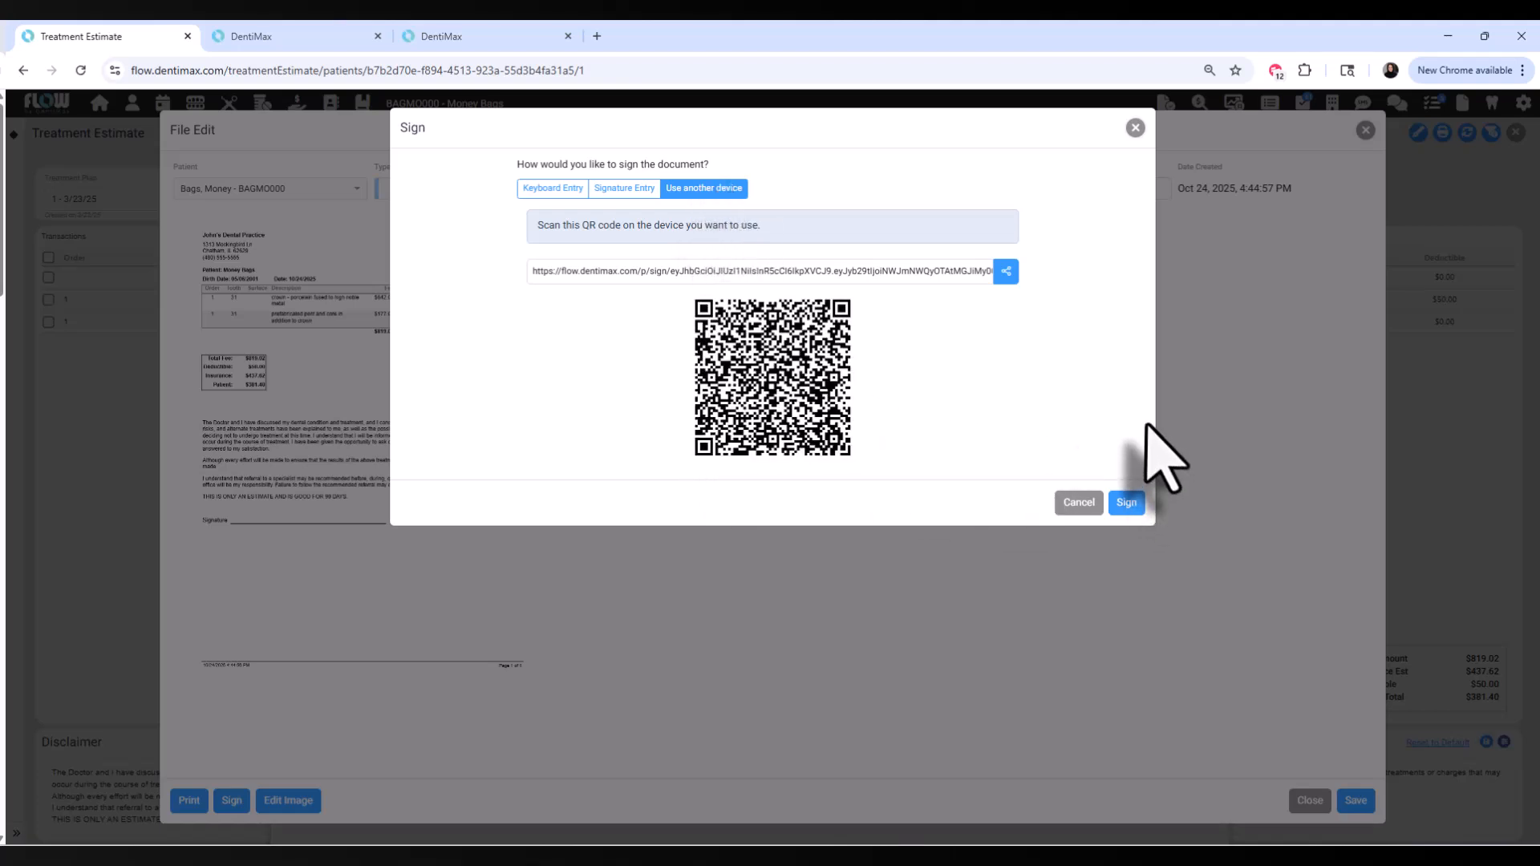
left_click(1004, 275)
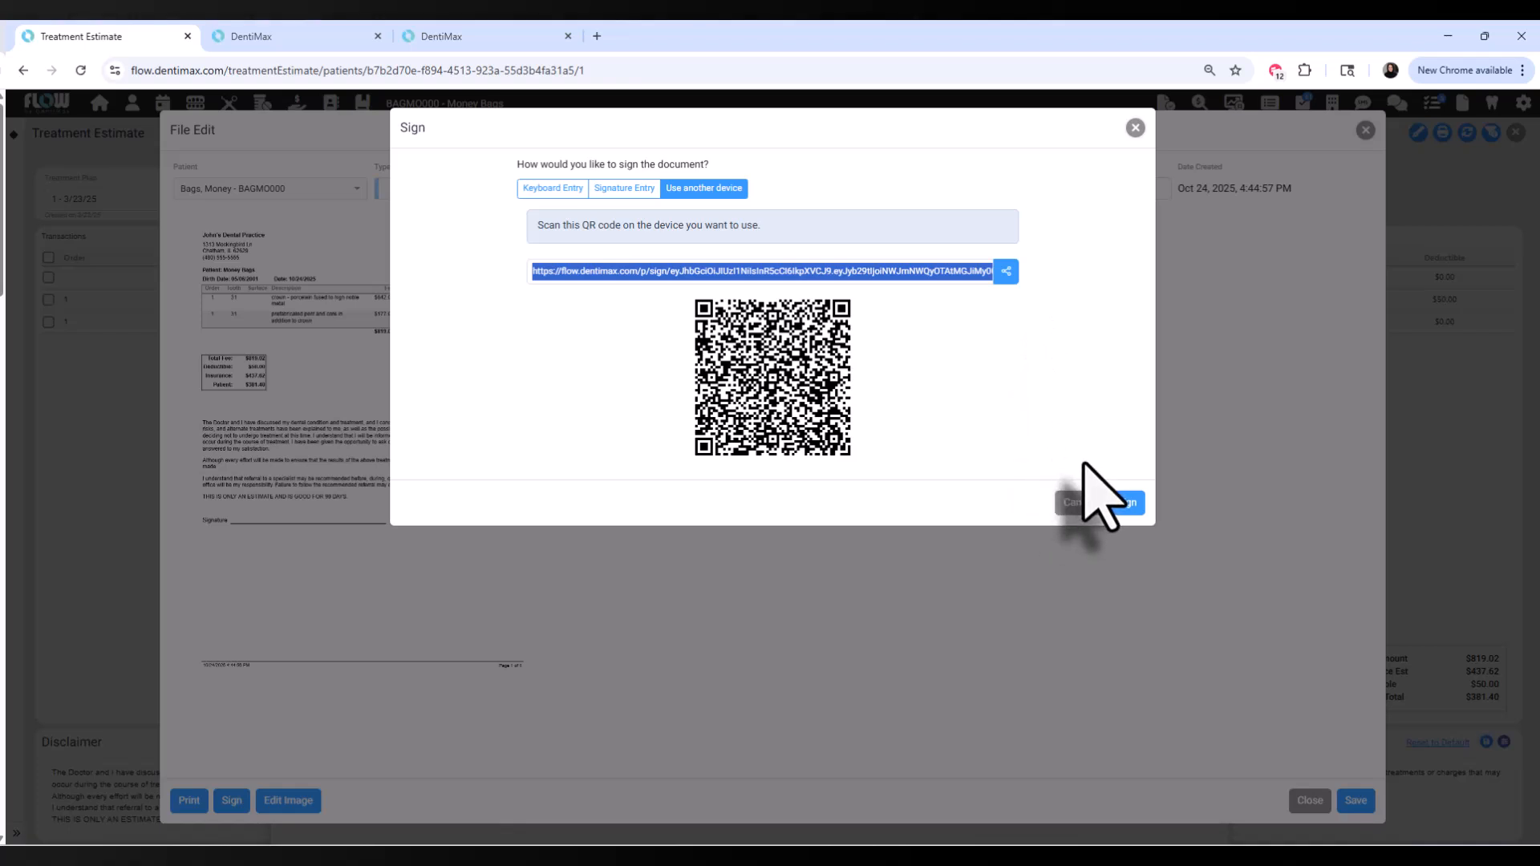
Sign the treatment estimate with a handwritten signature
left_click(624, 188)
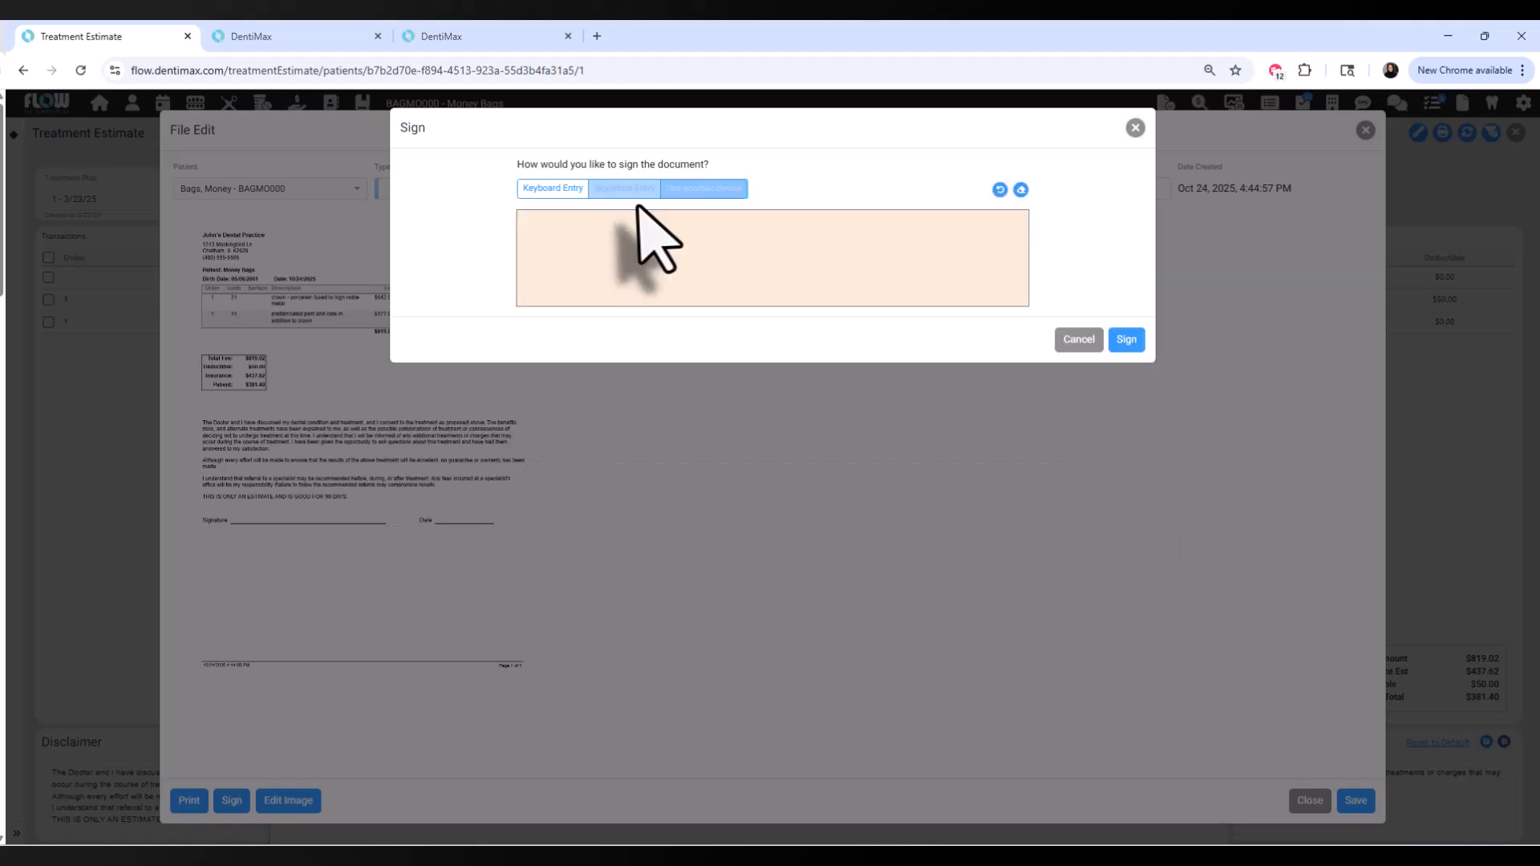
mouse_move(589, 271)
left_mouse_down()
mouse_move(672, 241)
mouse_move(705, 299)
mouse_move(961, 260)
left_mouse_up()
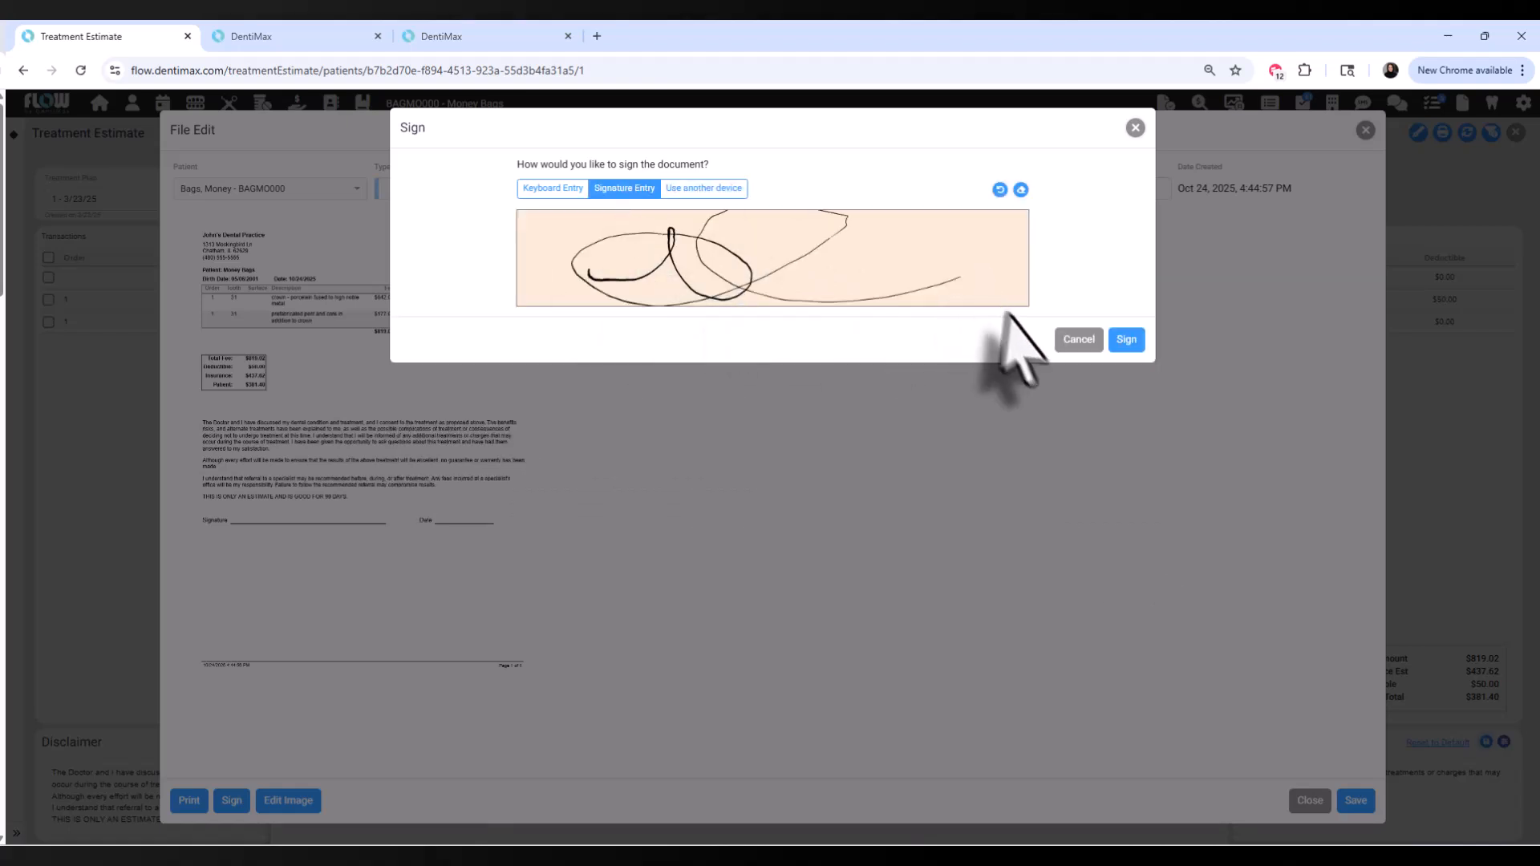
left_click(1126, 340)
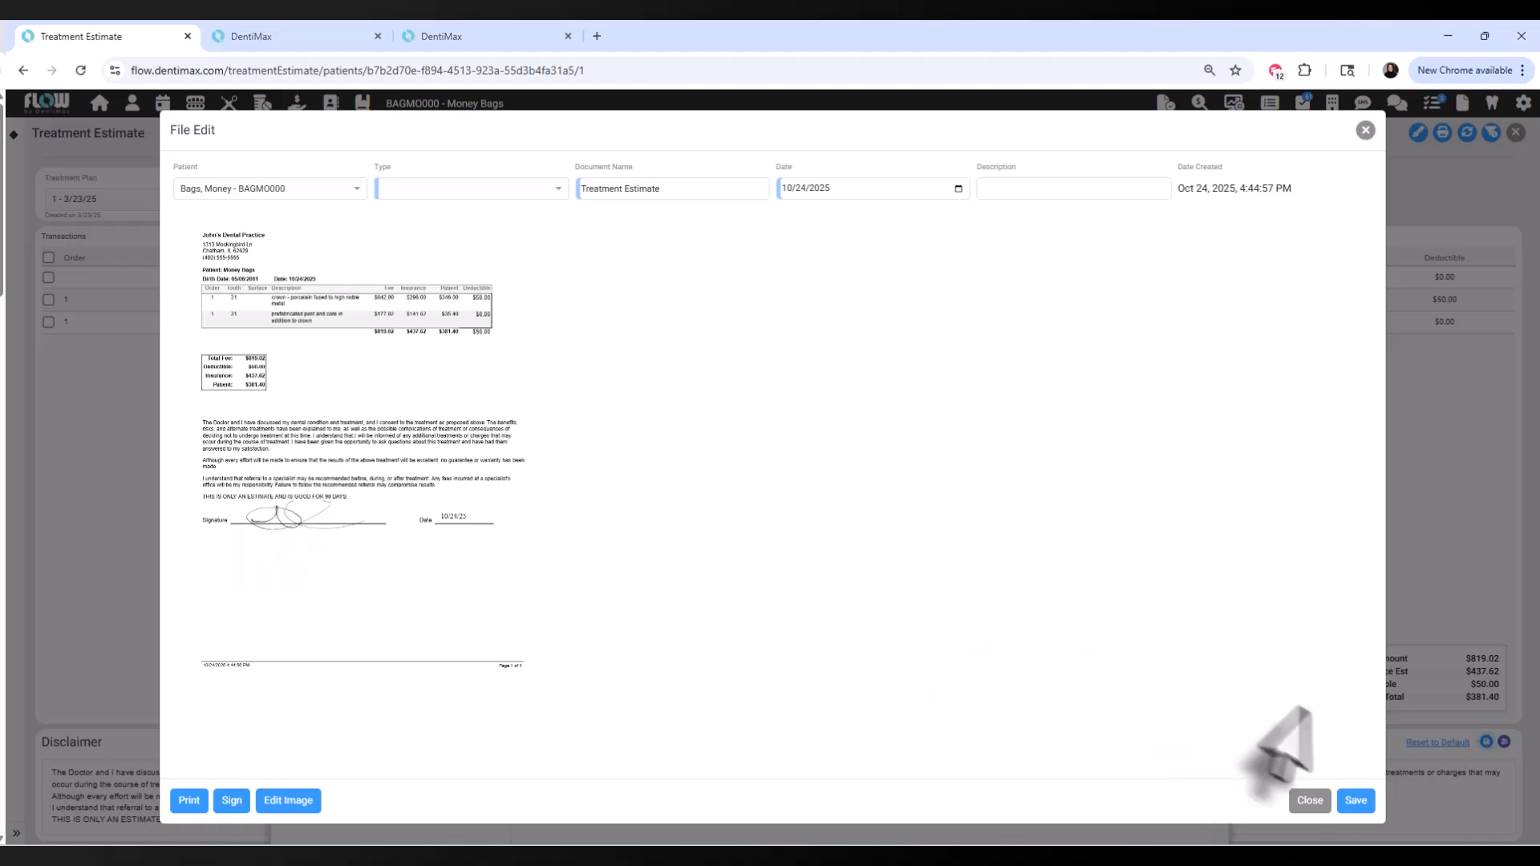
Set the treatment estimate's document type to Signed Document and save it
left_click(1356, 801)
left_click(444, 336)
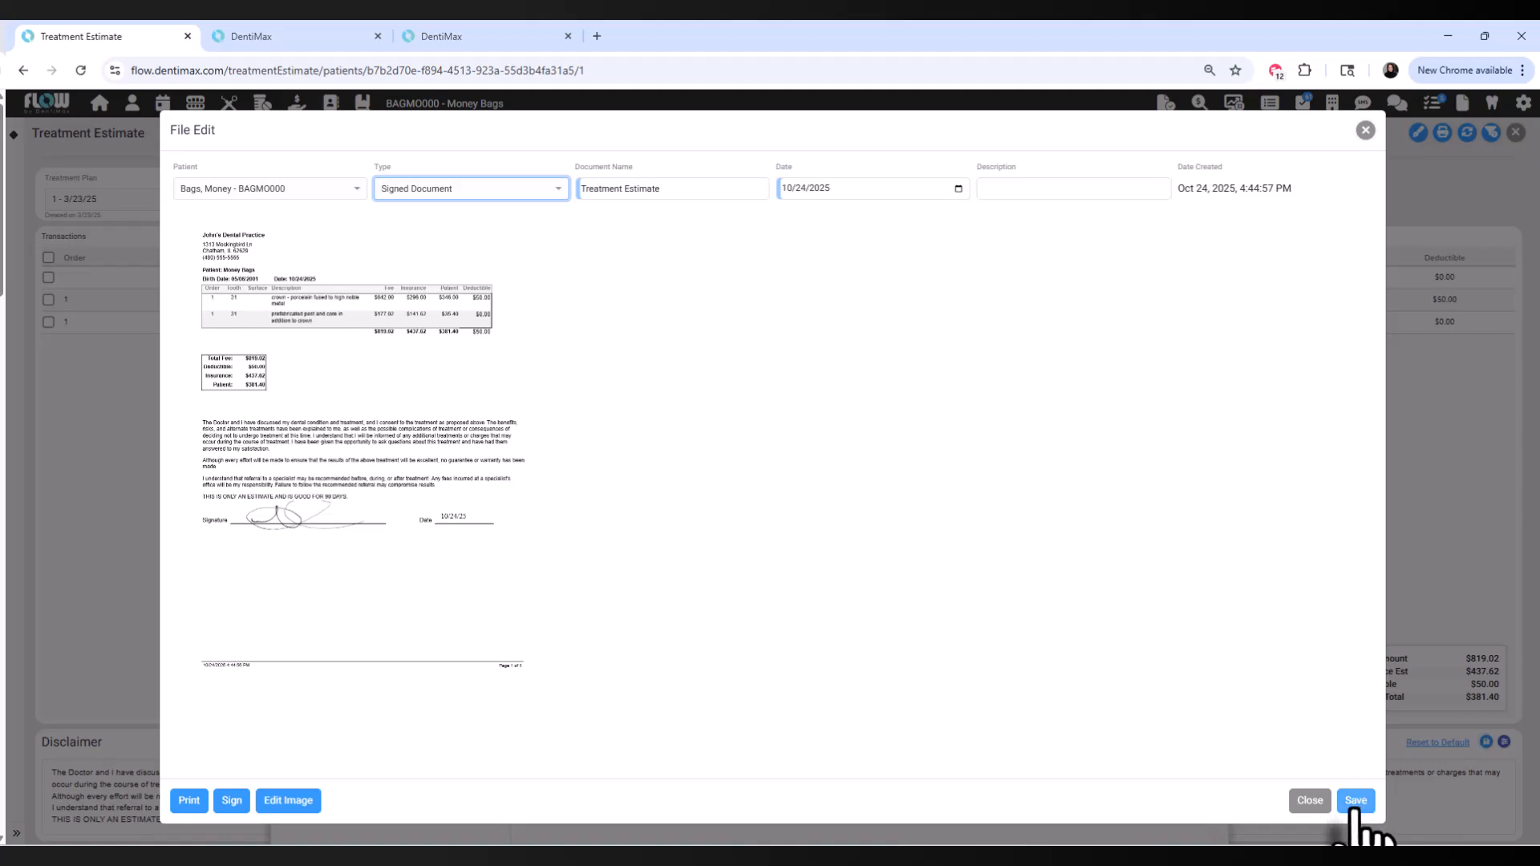
left_click(1355, 801)
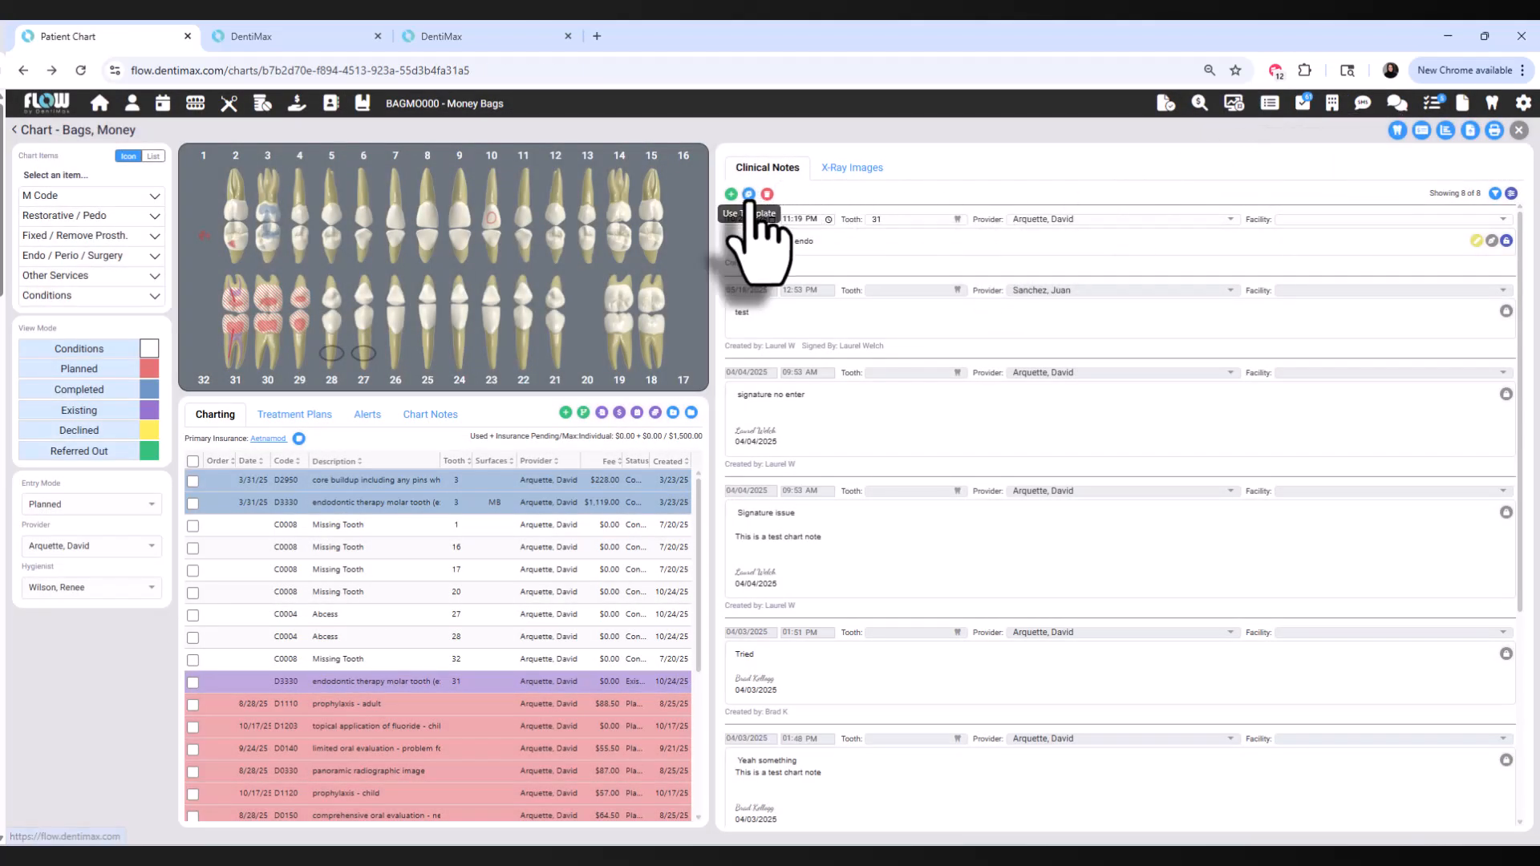
Chart planned endodontic therapy on teeth 28 and 27 in the patient's chart
scroll(233, 739, "down", 5)
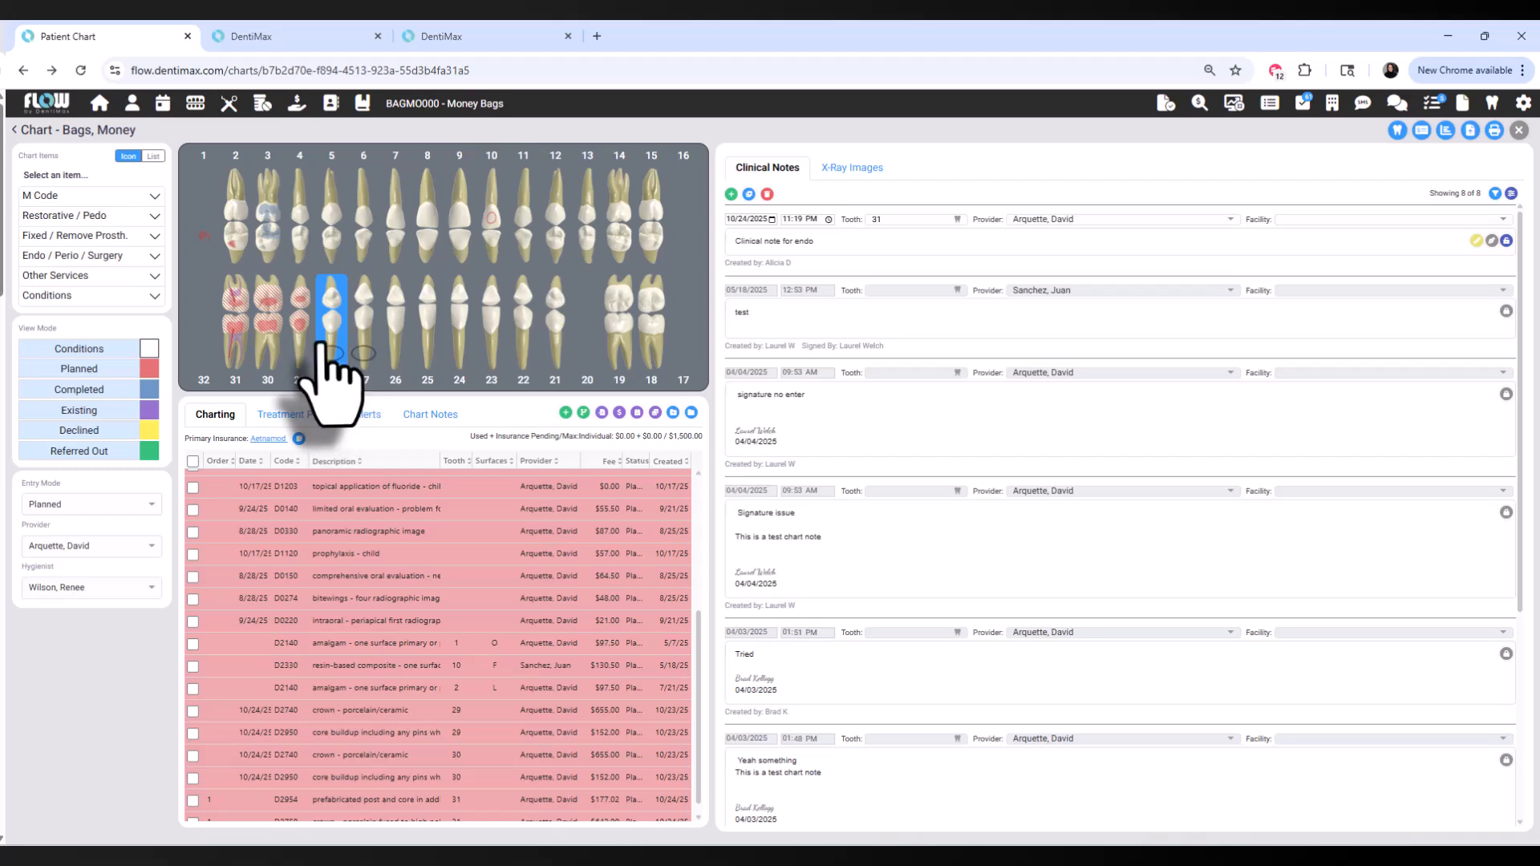
left_click(92, 259)
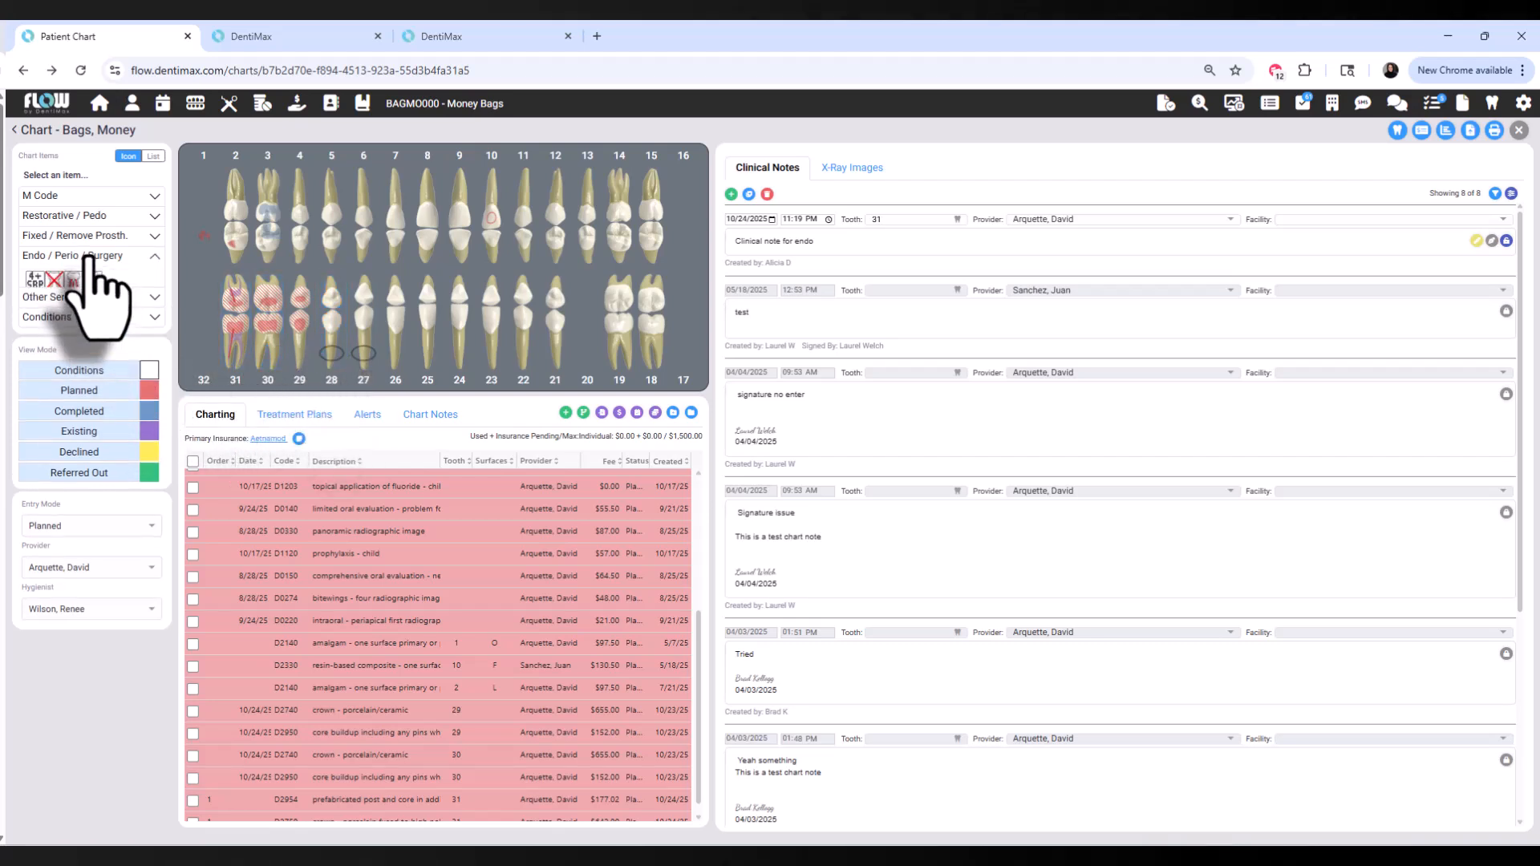
left_click(73, 281)
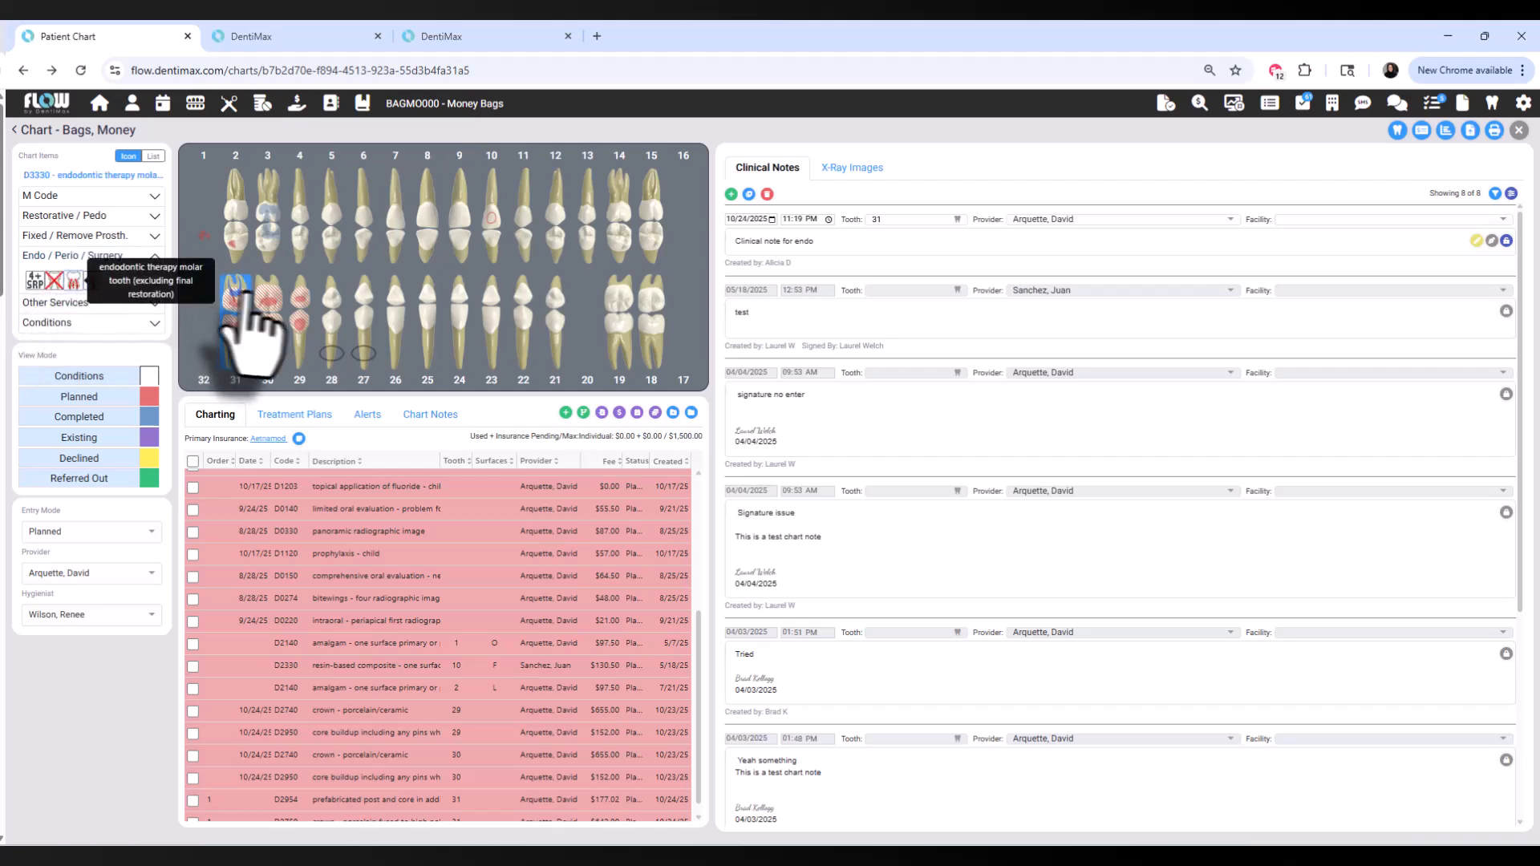
left_click(362, 345)
scroll(357, 754, "down", 1)
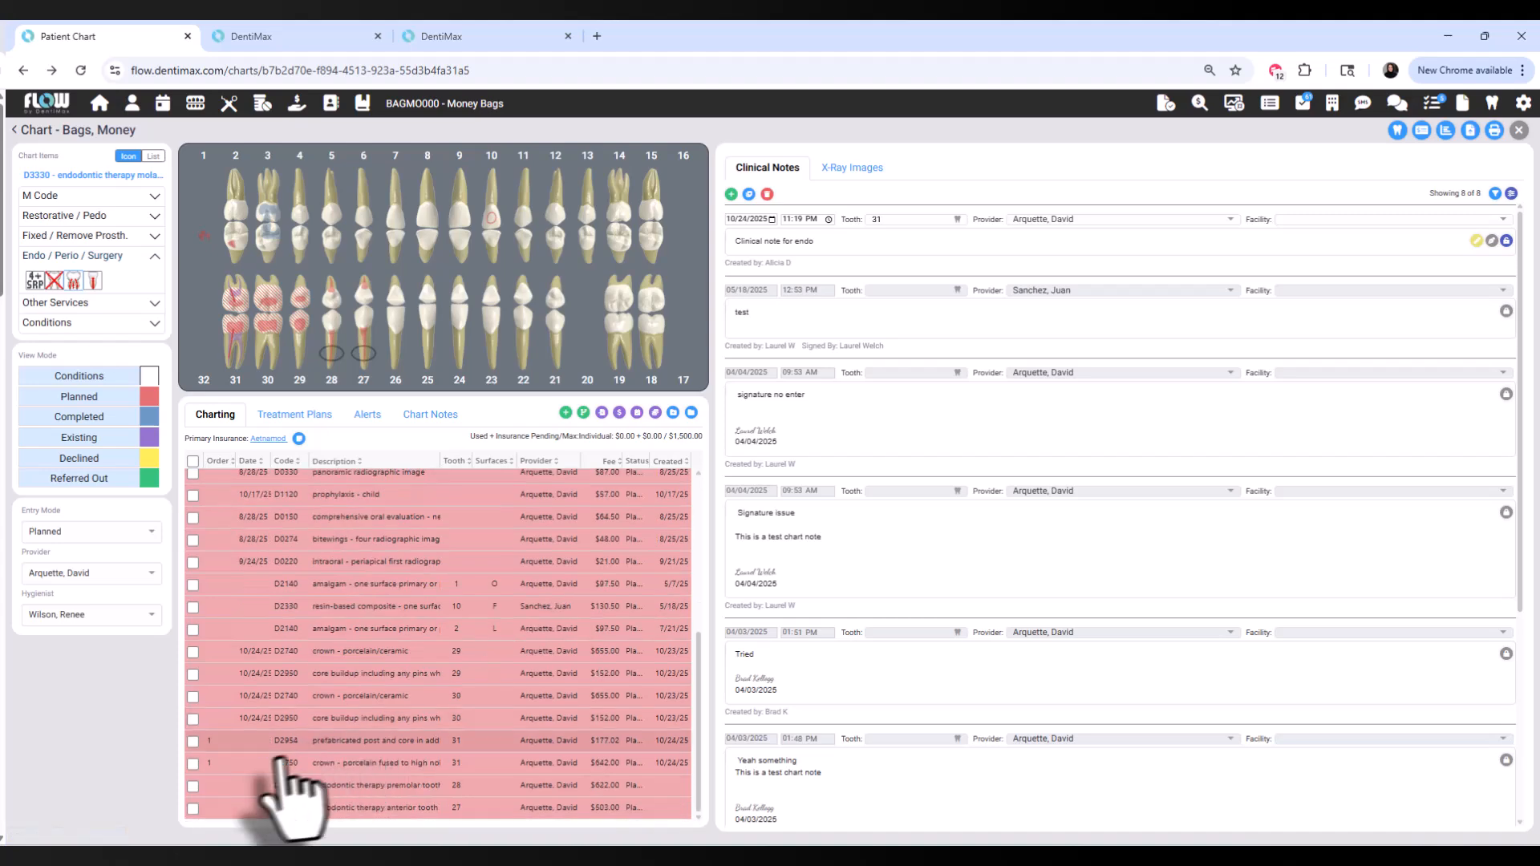
Start a Referred Out treatment plan for the planned endodontic therapy items on teeth 27 and 28
left_click(193, 809)
left_click(193, 787)
right_click(297, 785)
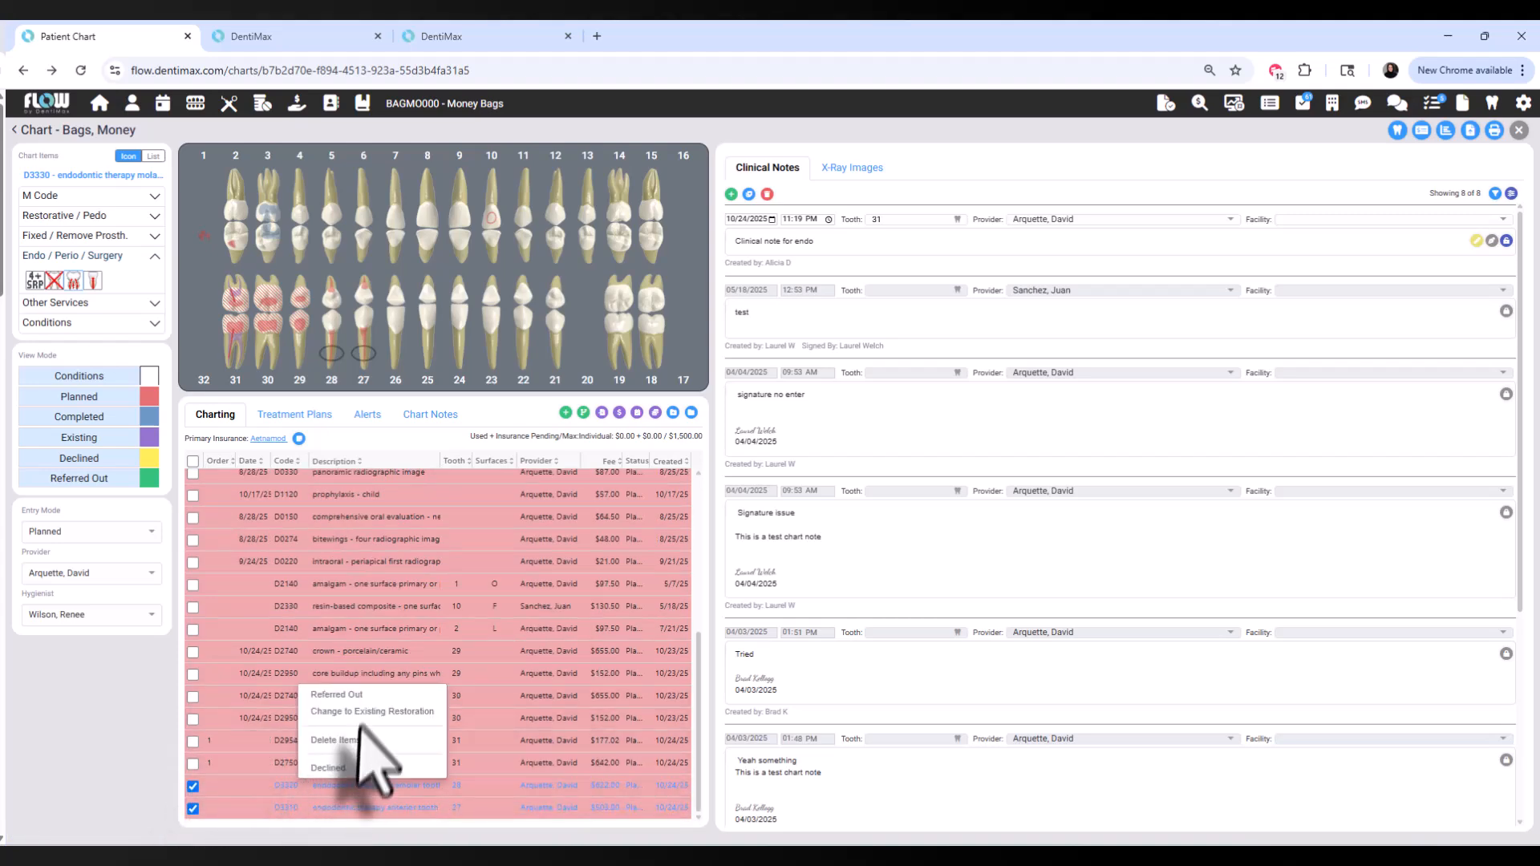
left_click(354, 710)
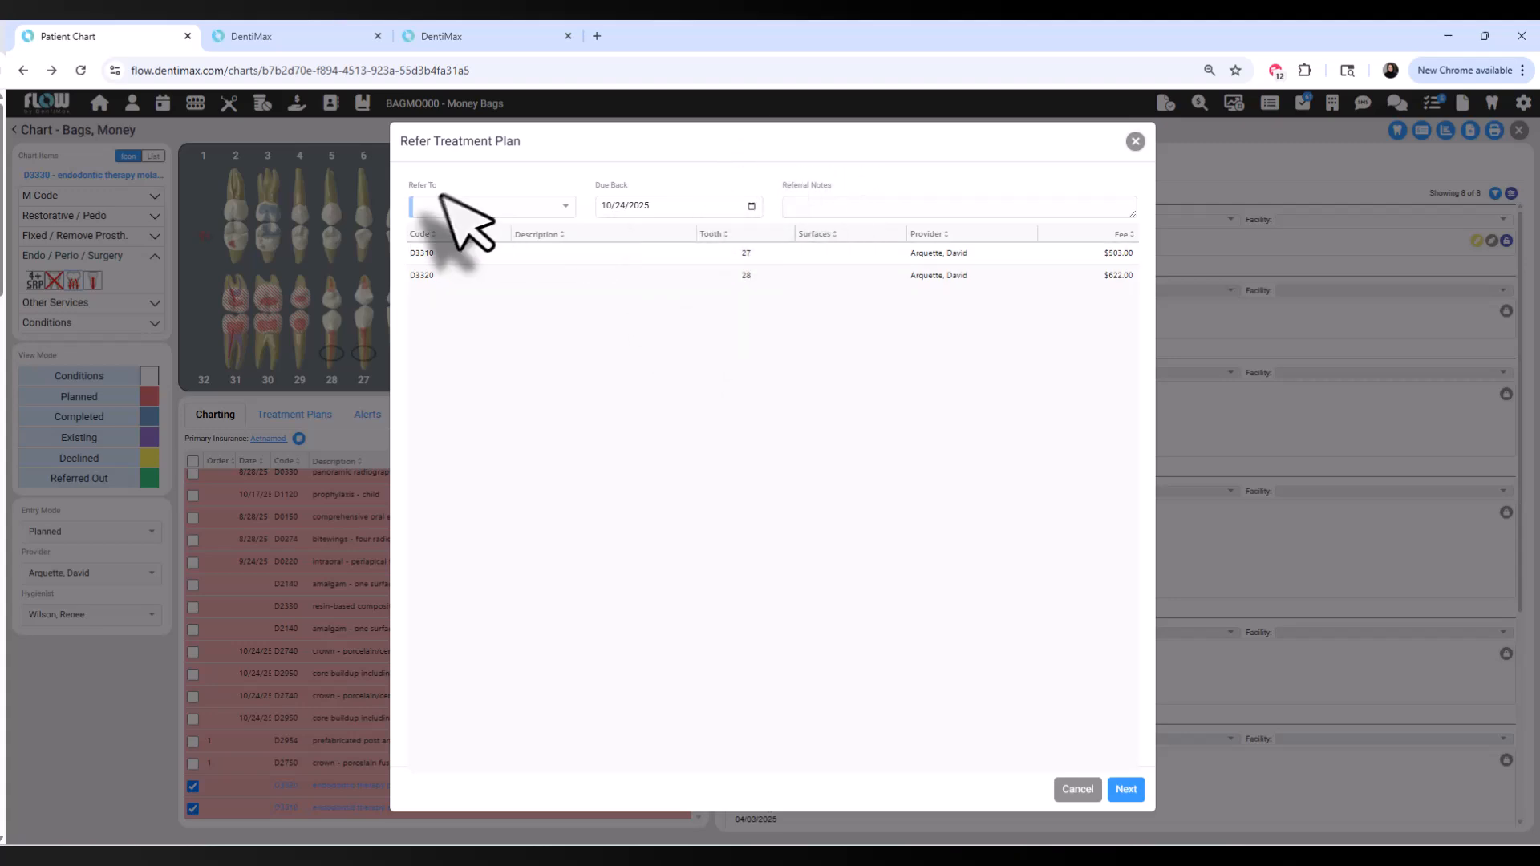
Refer the treatment to Referring Provider with the note "Abcess present on xrays" and continue to the referral attachments
left_click(461, 209)
left_click(491, 229)
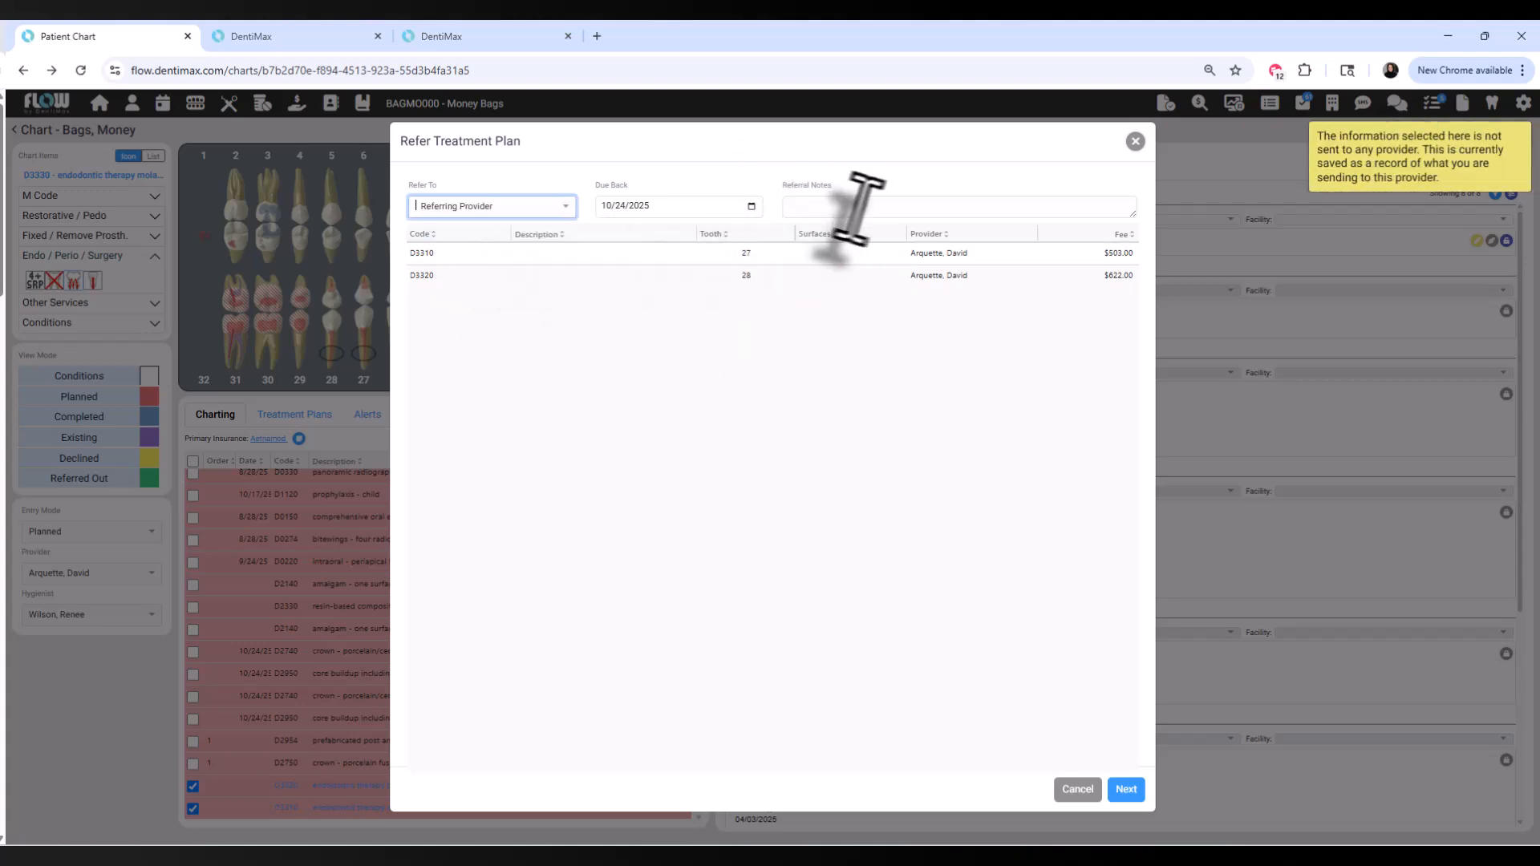
left_click(894, 205)
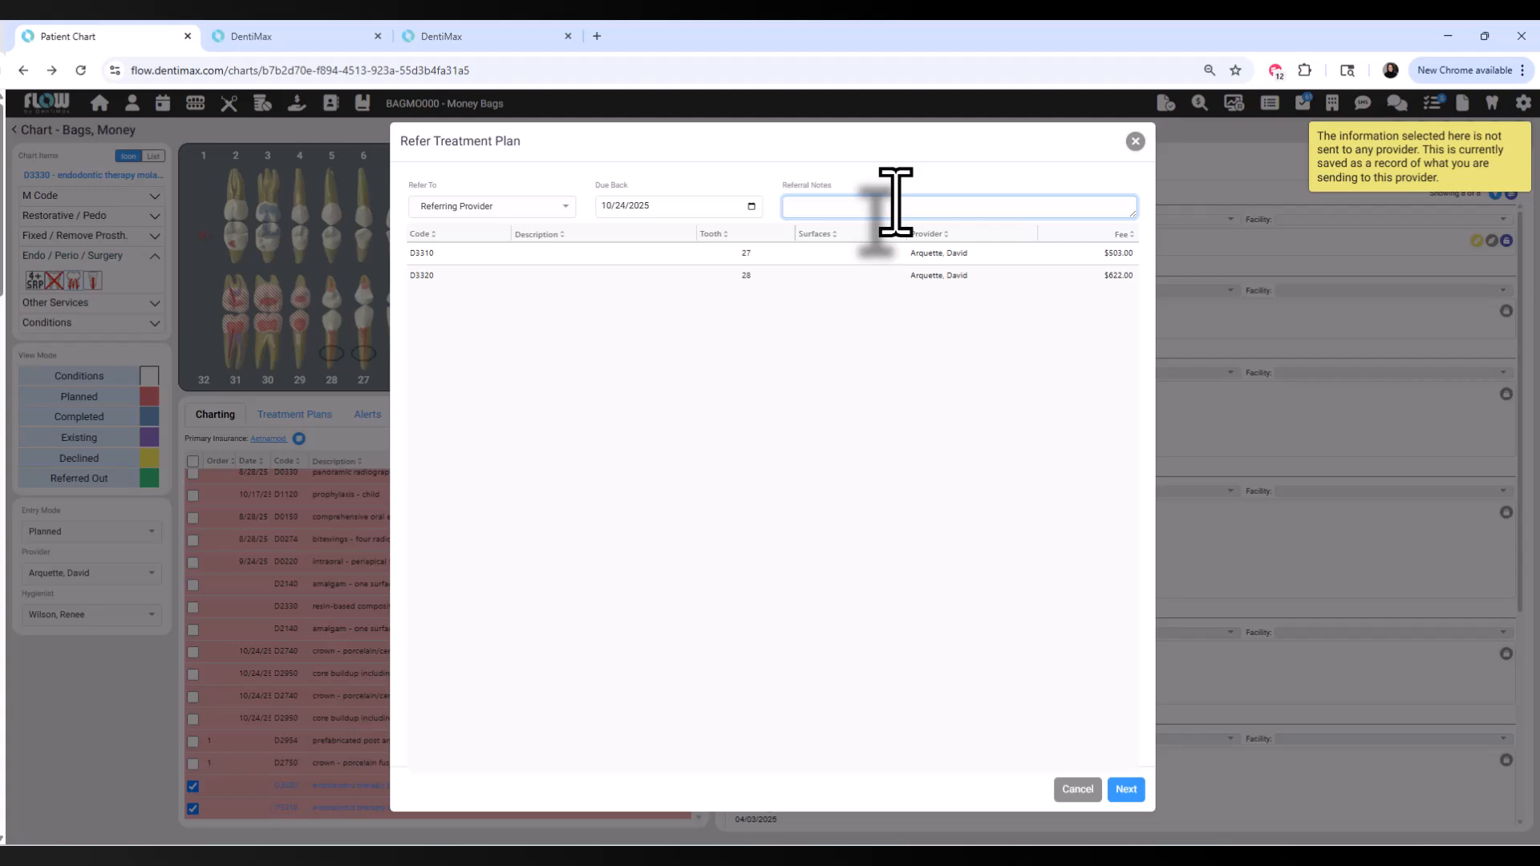
type("Abcess present on xrays")
left_click(1126, 790)
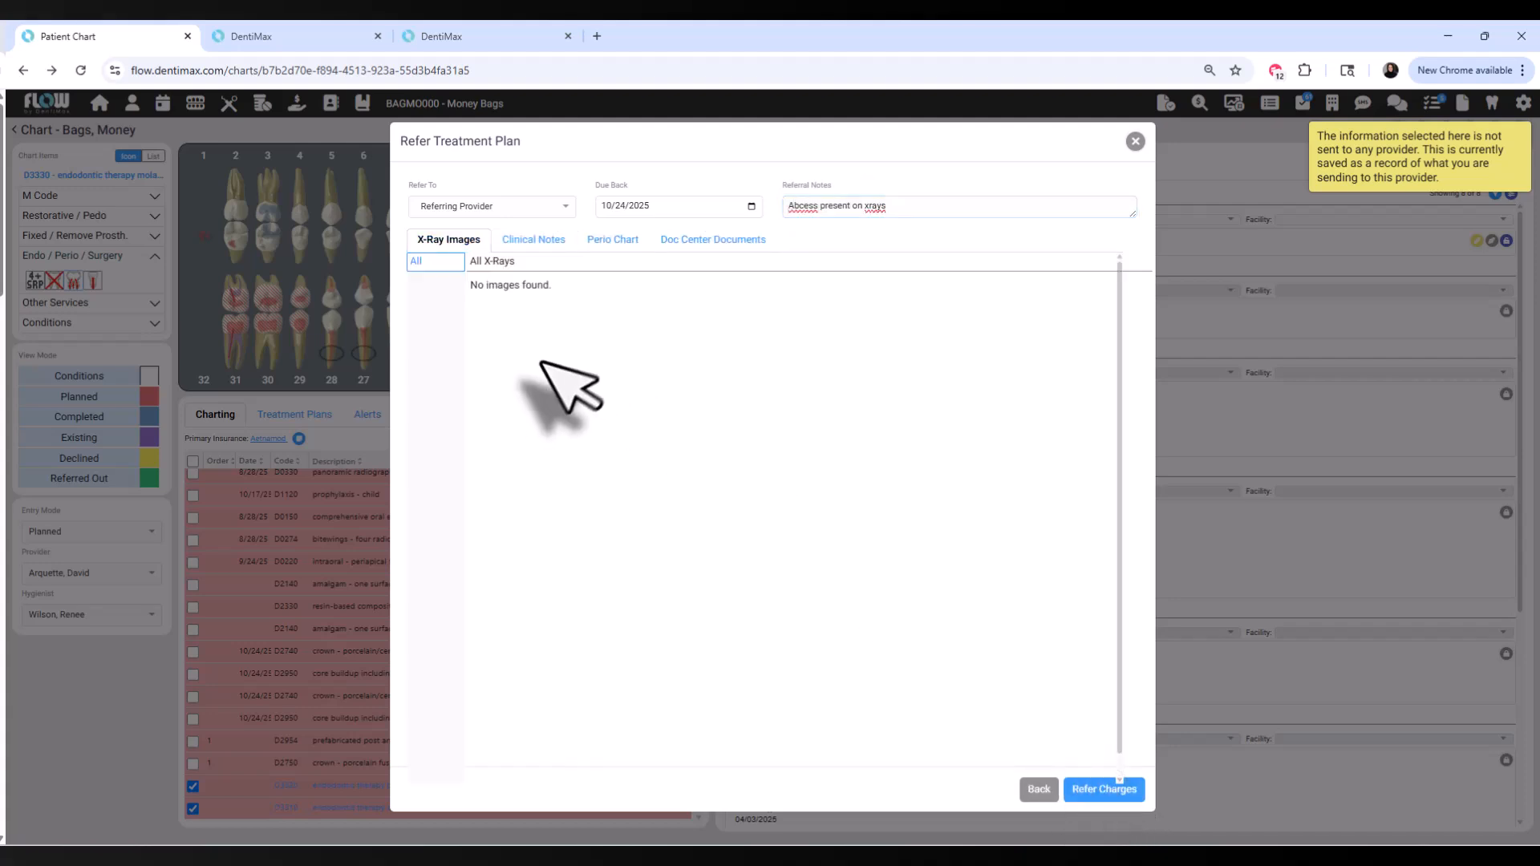
Check the clinical notes, perio chart, X-ray images and Doc Center documents available for the referral, and refer the charges
left_click(533, 241)
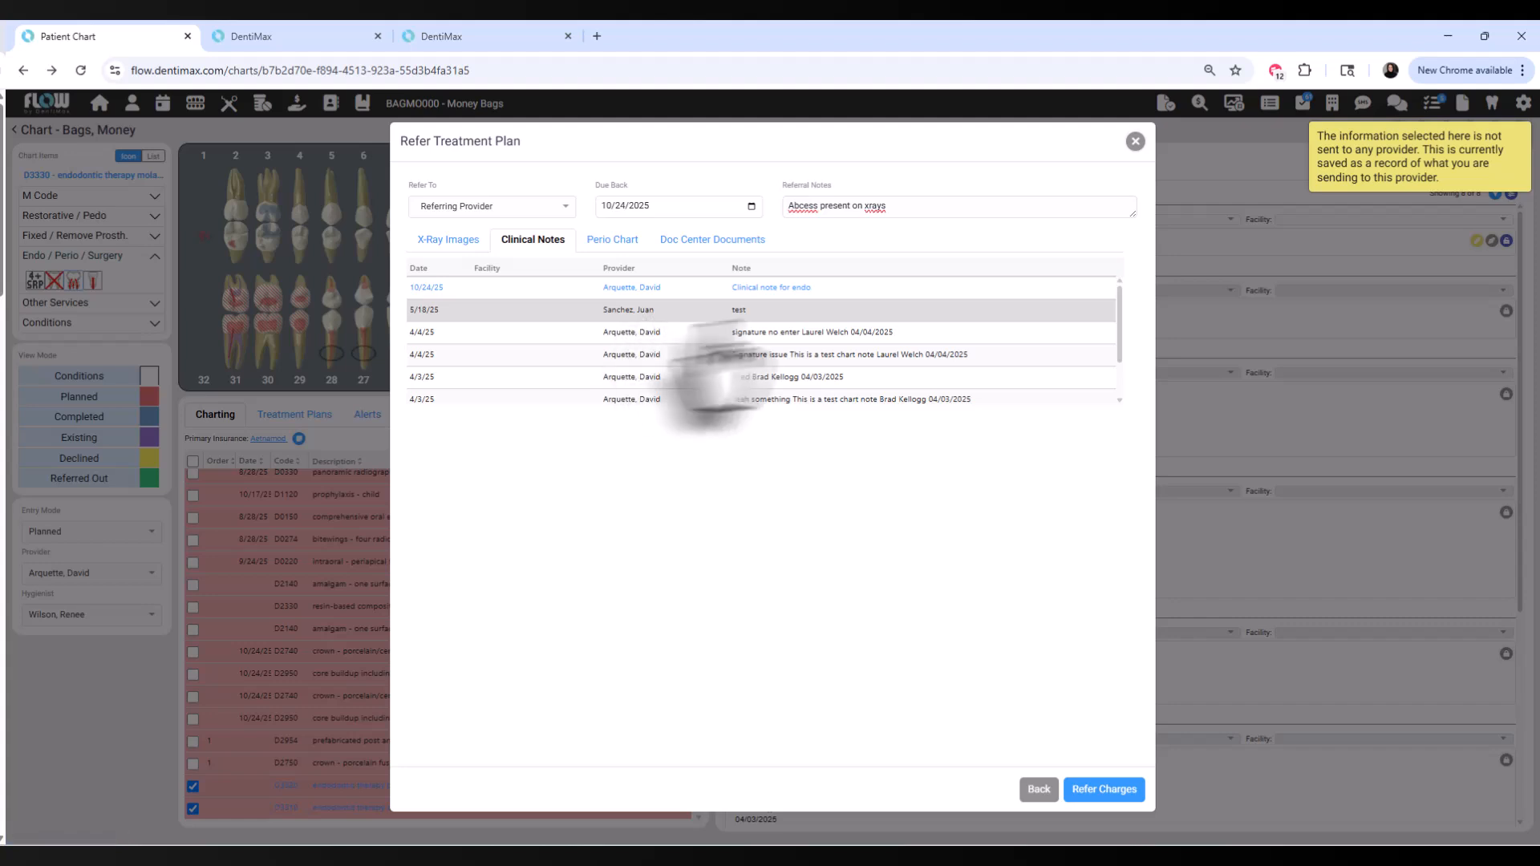
left_click(616, 240)
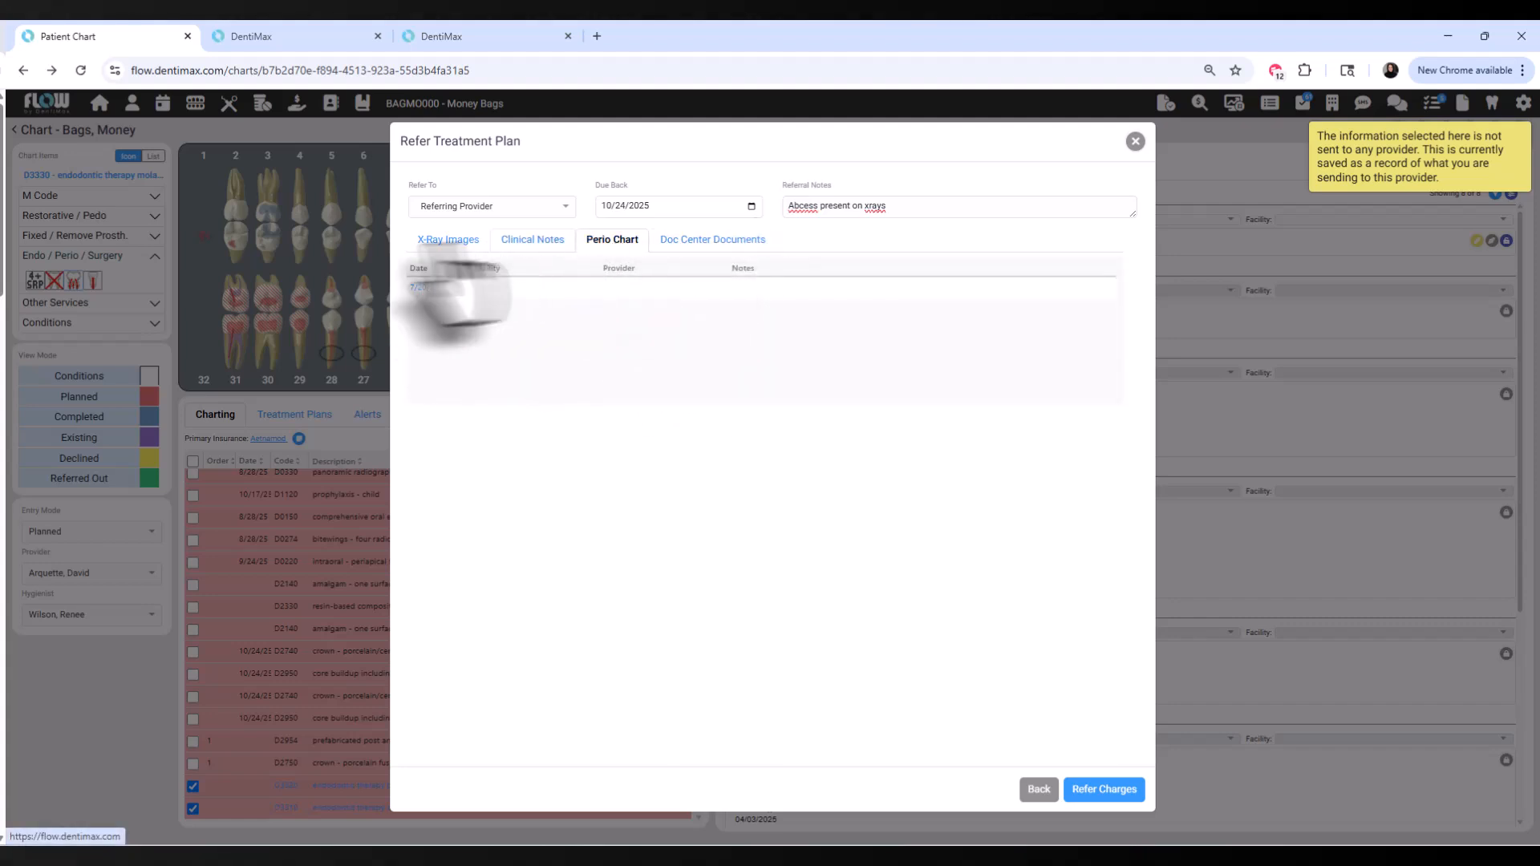
left_click(448, 240)
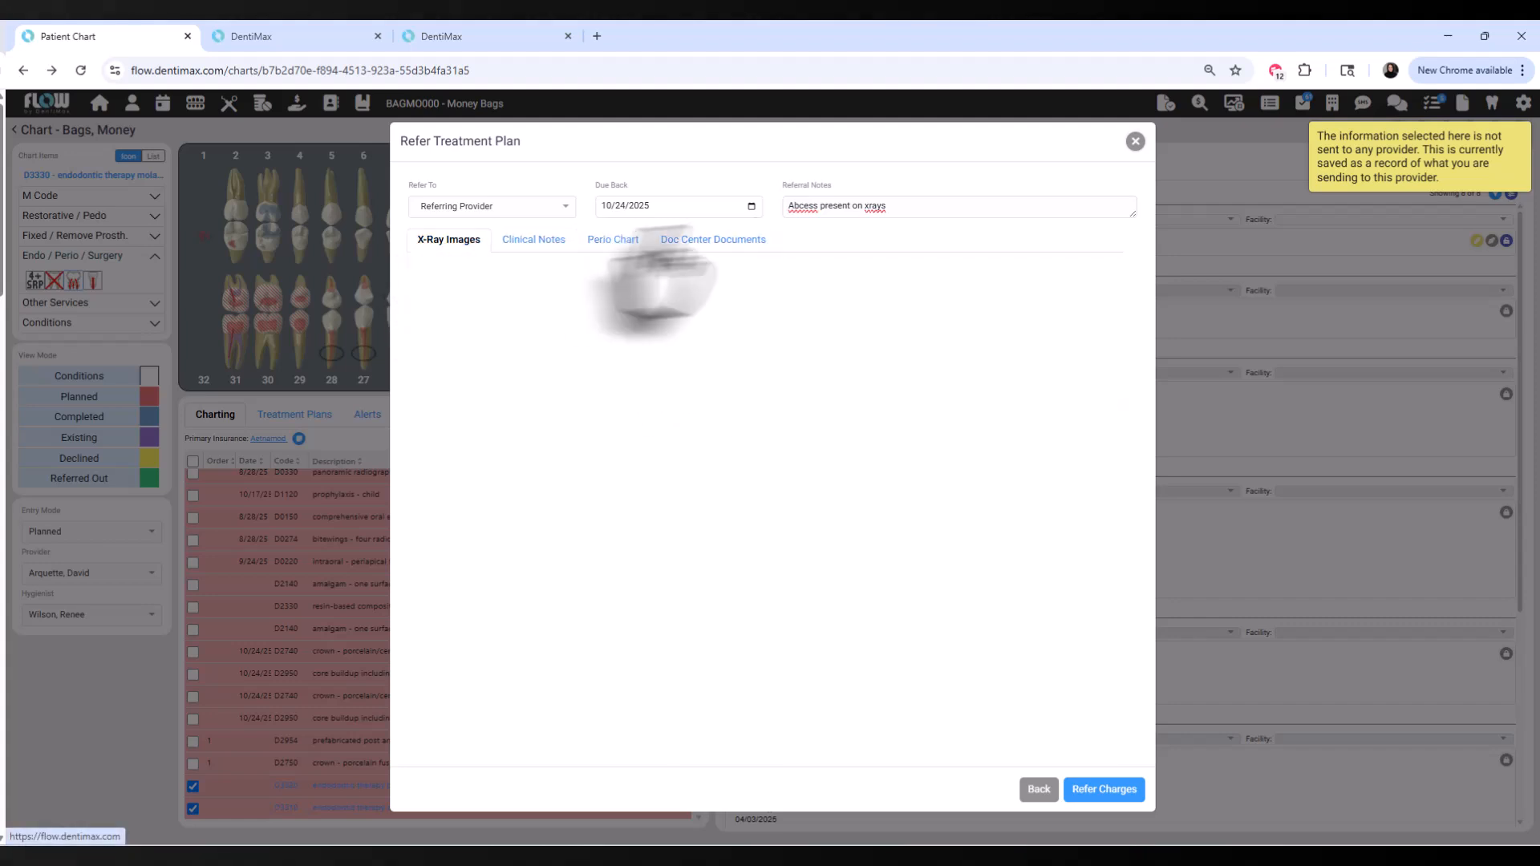
left_click(710, 240)
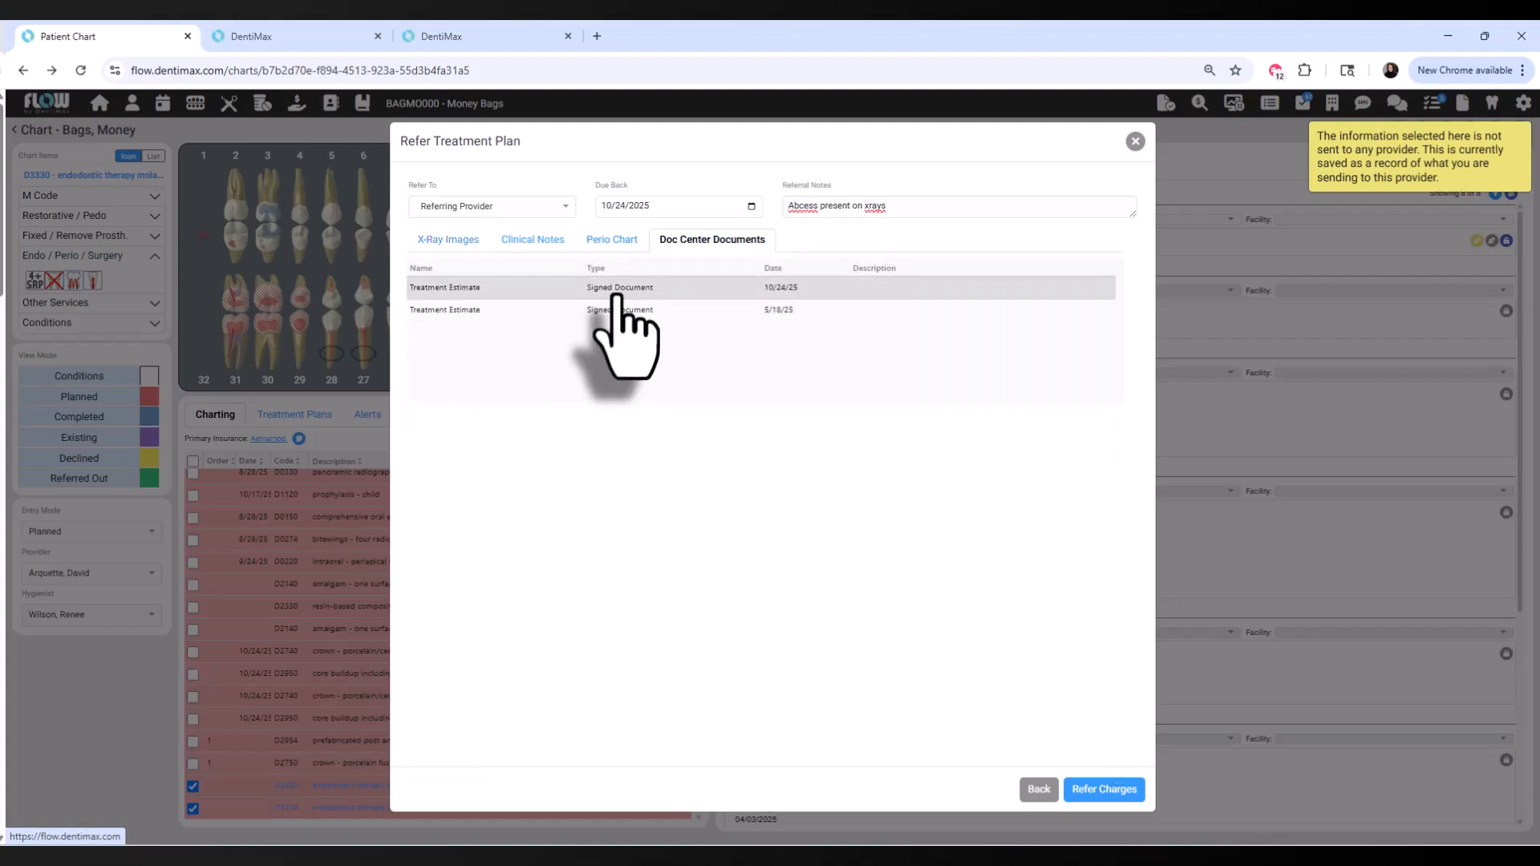
left_click(1096, 791)
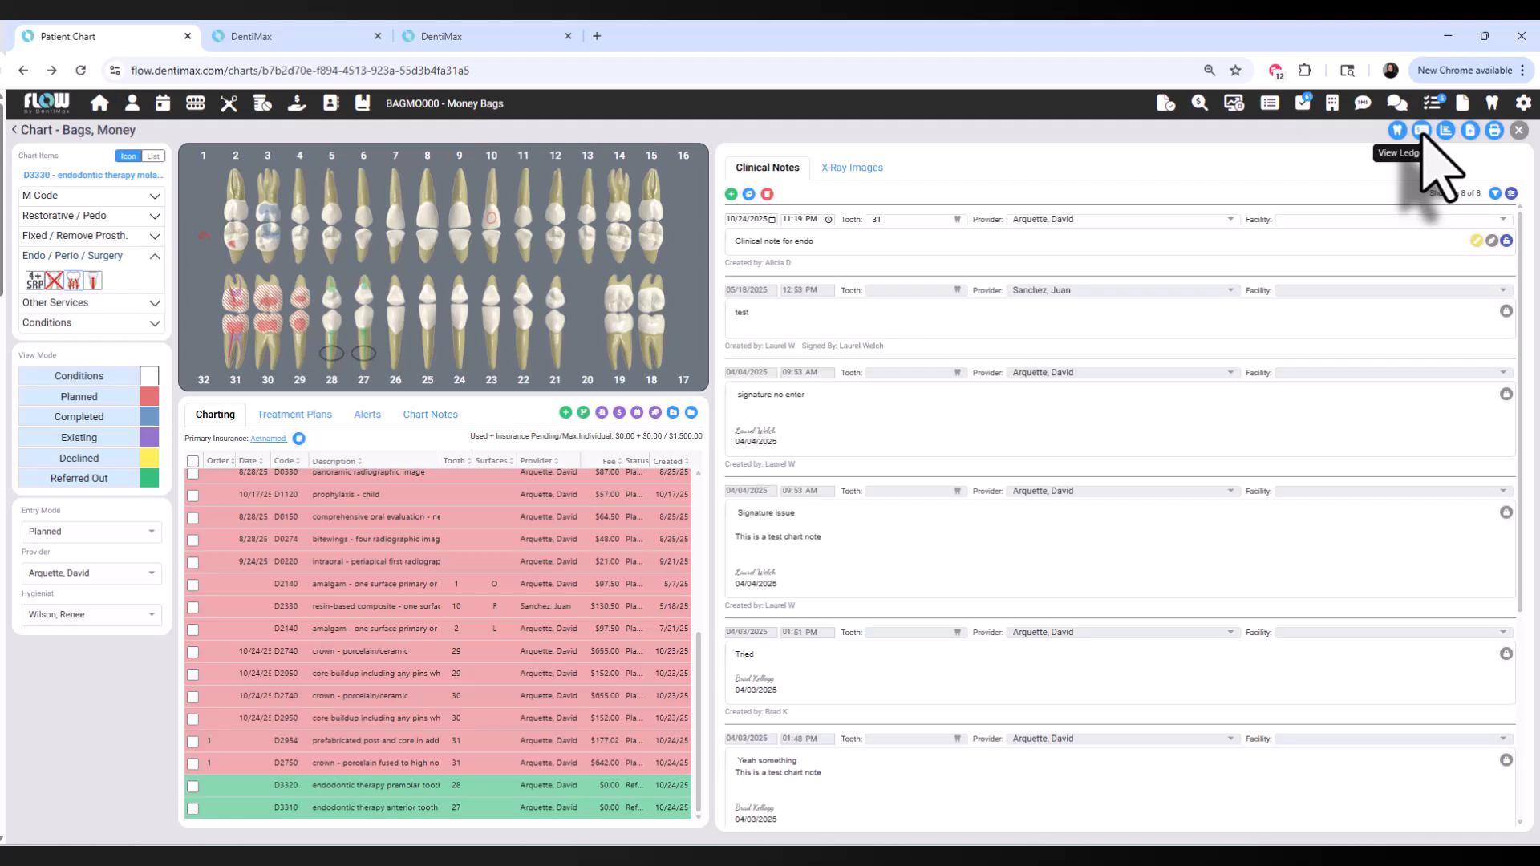
Start a new clinical note from the Toothache template in the Diagnostic category
left_click(748, 194)
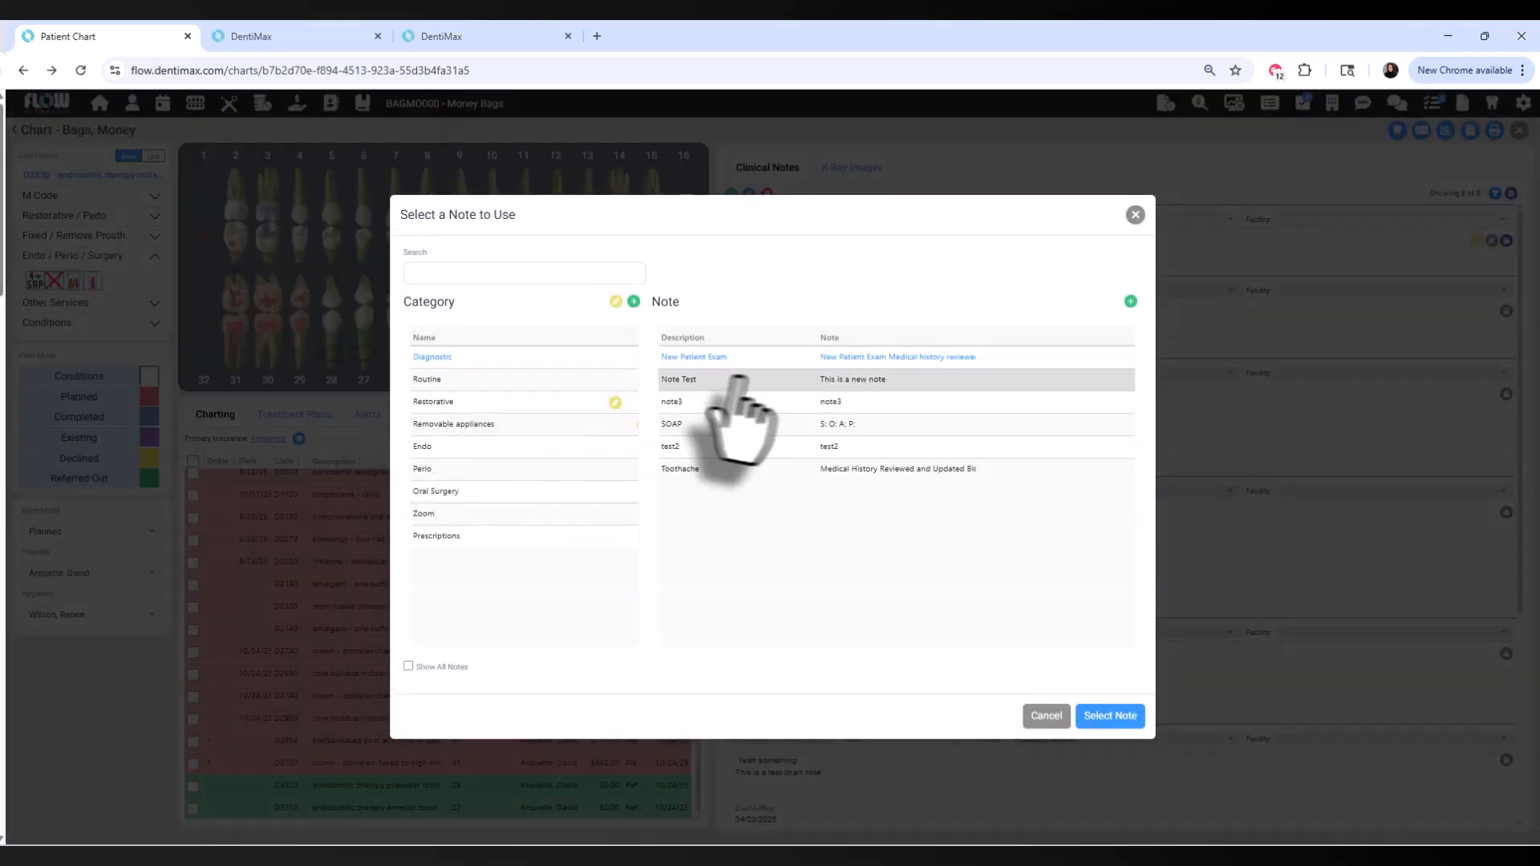
left_click(878, 470)
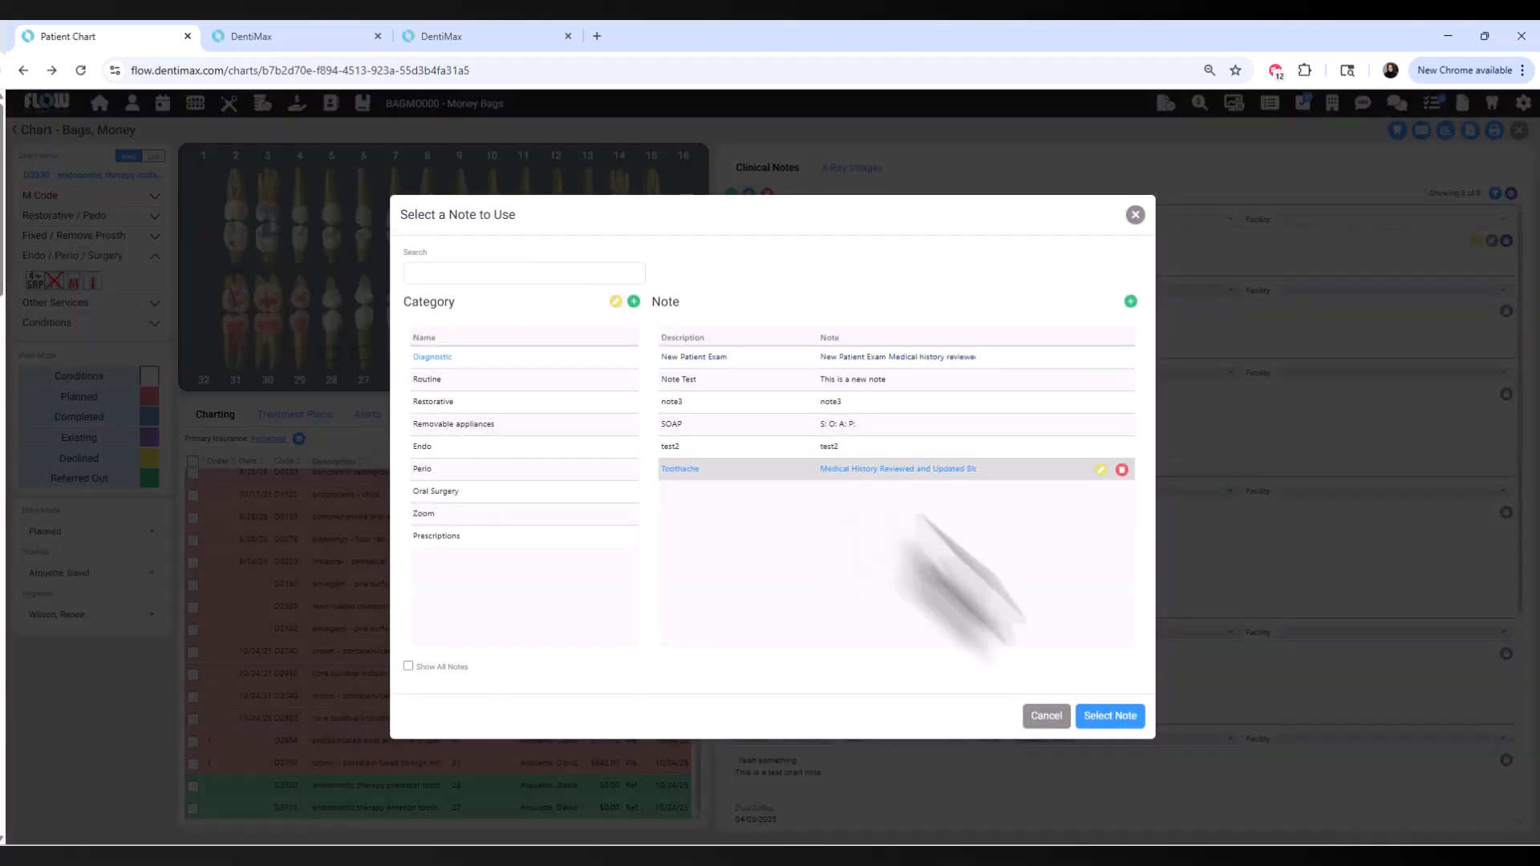
left_click(1113, 716)
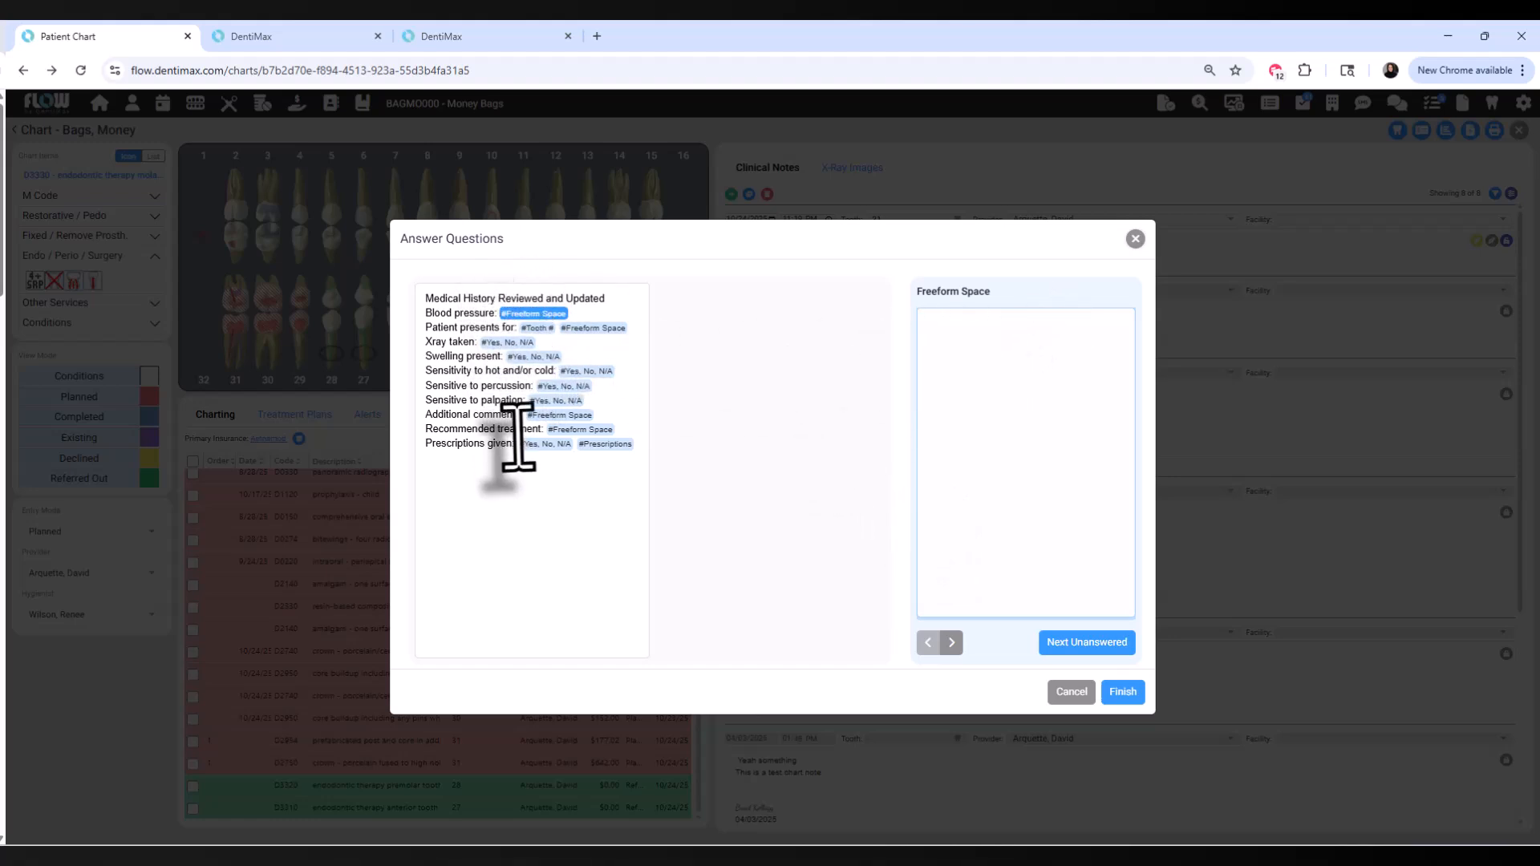
Fill in the note's blood pressure as 125/80 and the presenting complaint as teeth 27 and 28, "Abcess present"
left_click(989, 329)
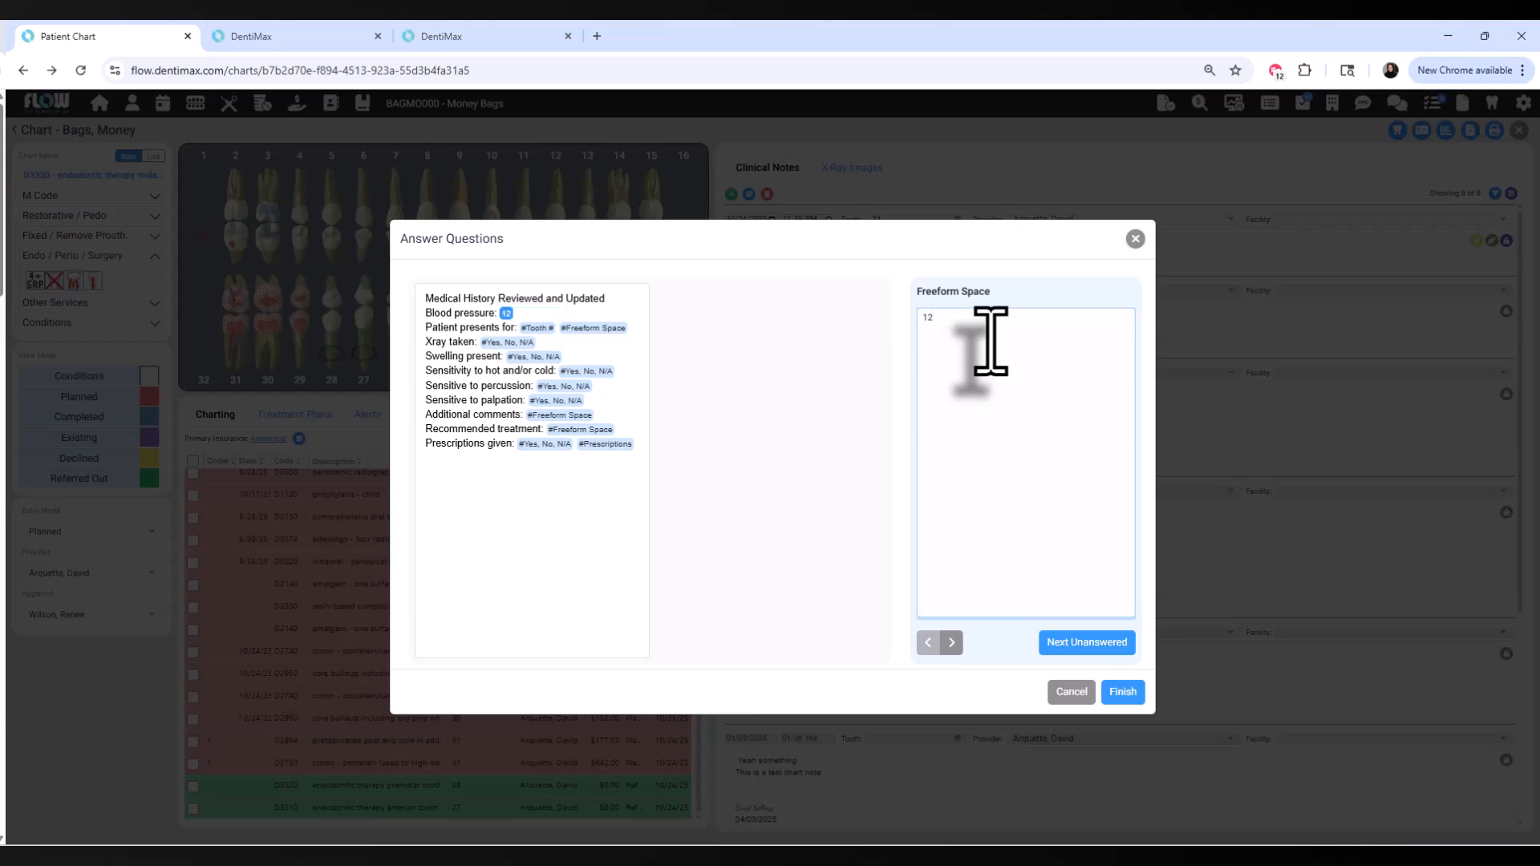
left_click(1059, 646)
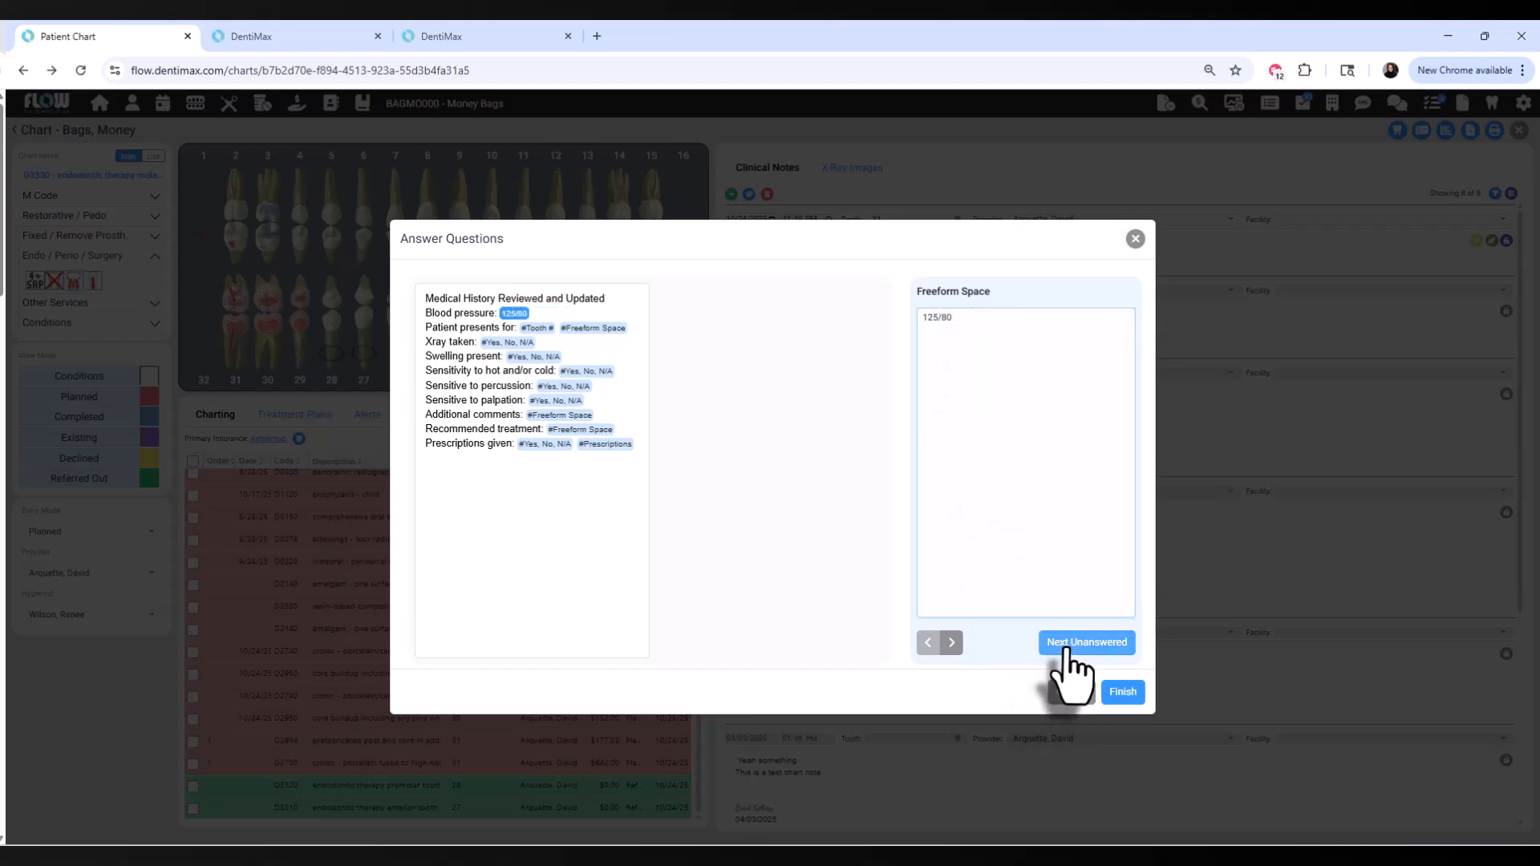
left_click(961, 565)
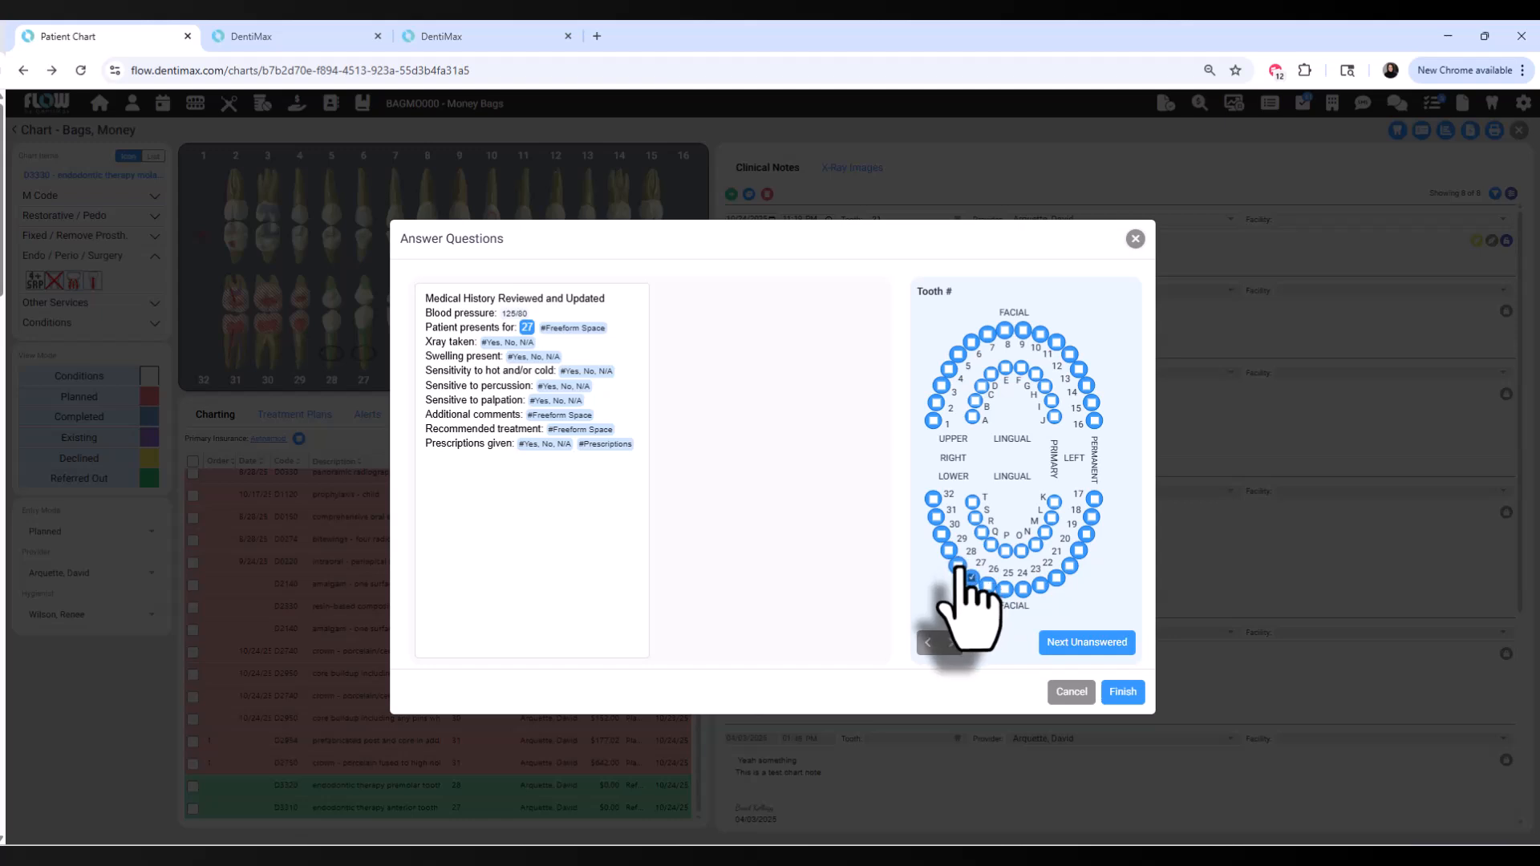
left_click(958, 565)
left_click(1103, 646)
type("Abcess present")
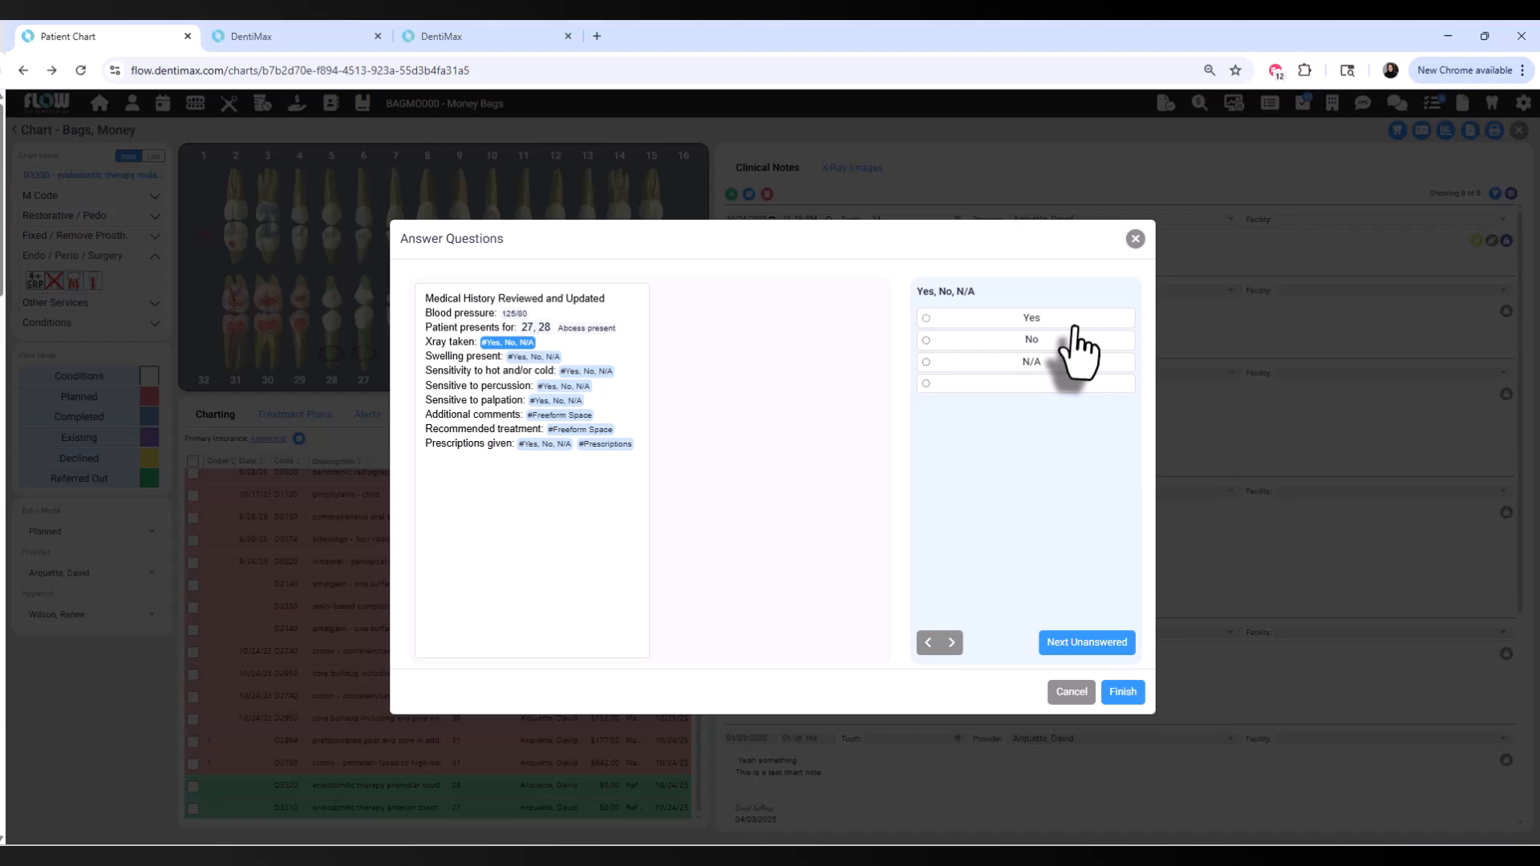
Answer Yes for X-ray taken, hot/cold sensitivity, percussion and palpation, and No for swelling present
left_click(1063, 343)
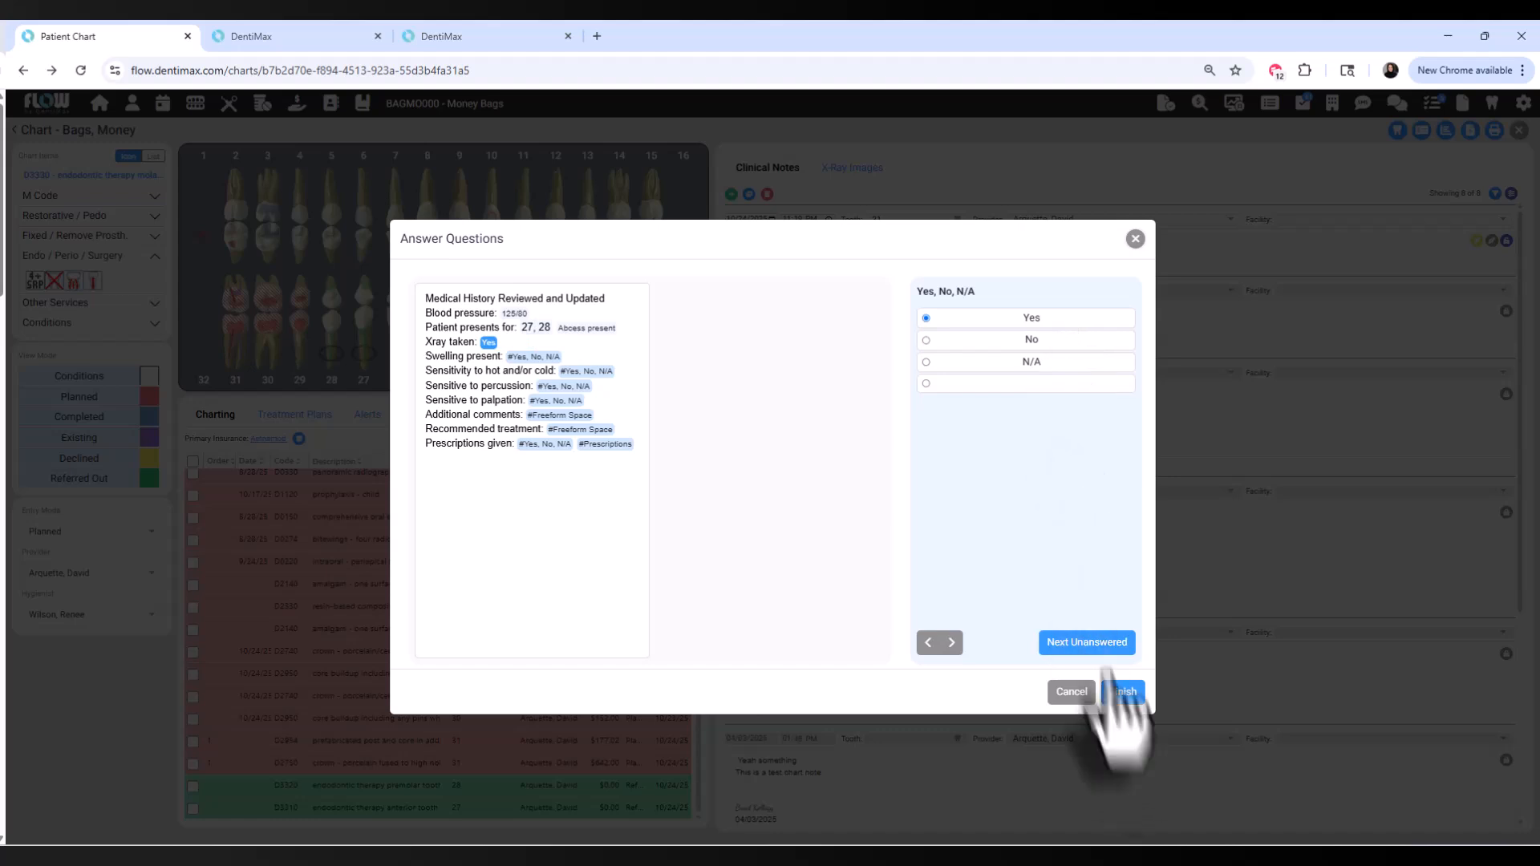
left_click(1099, 644)
left_click(1047, 339)
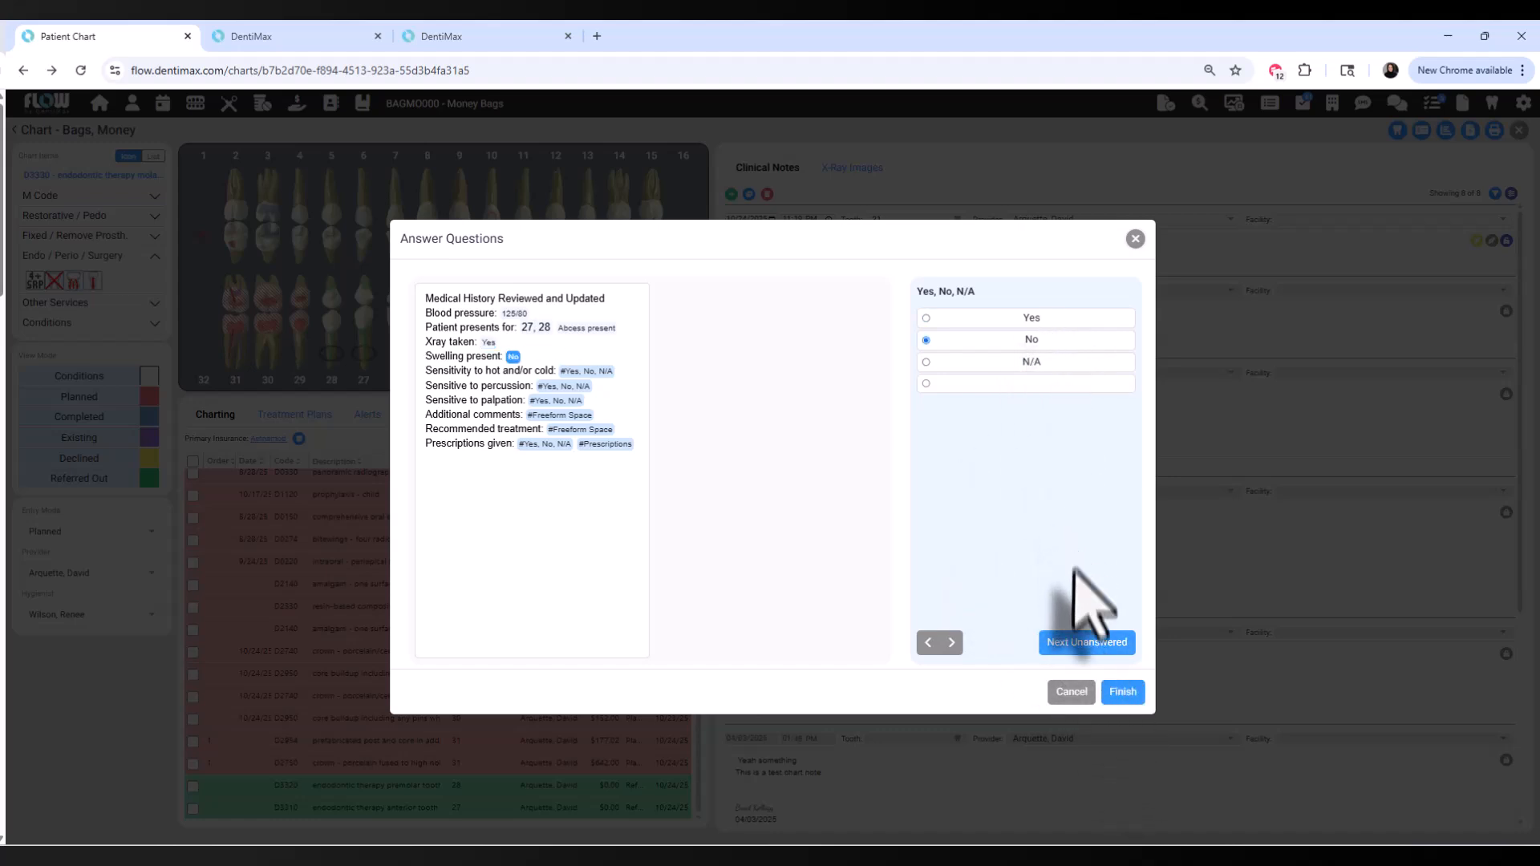
left_click(1079, 641)
left_click(1009, 319)
left_click(1059, 643)
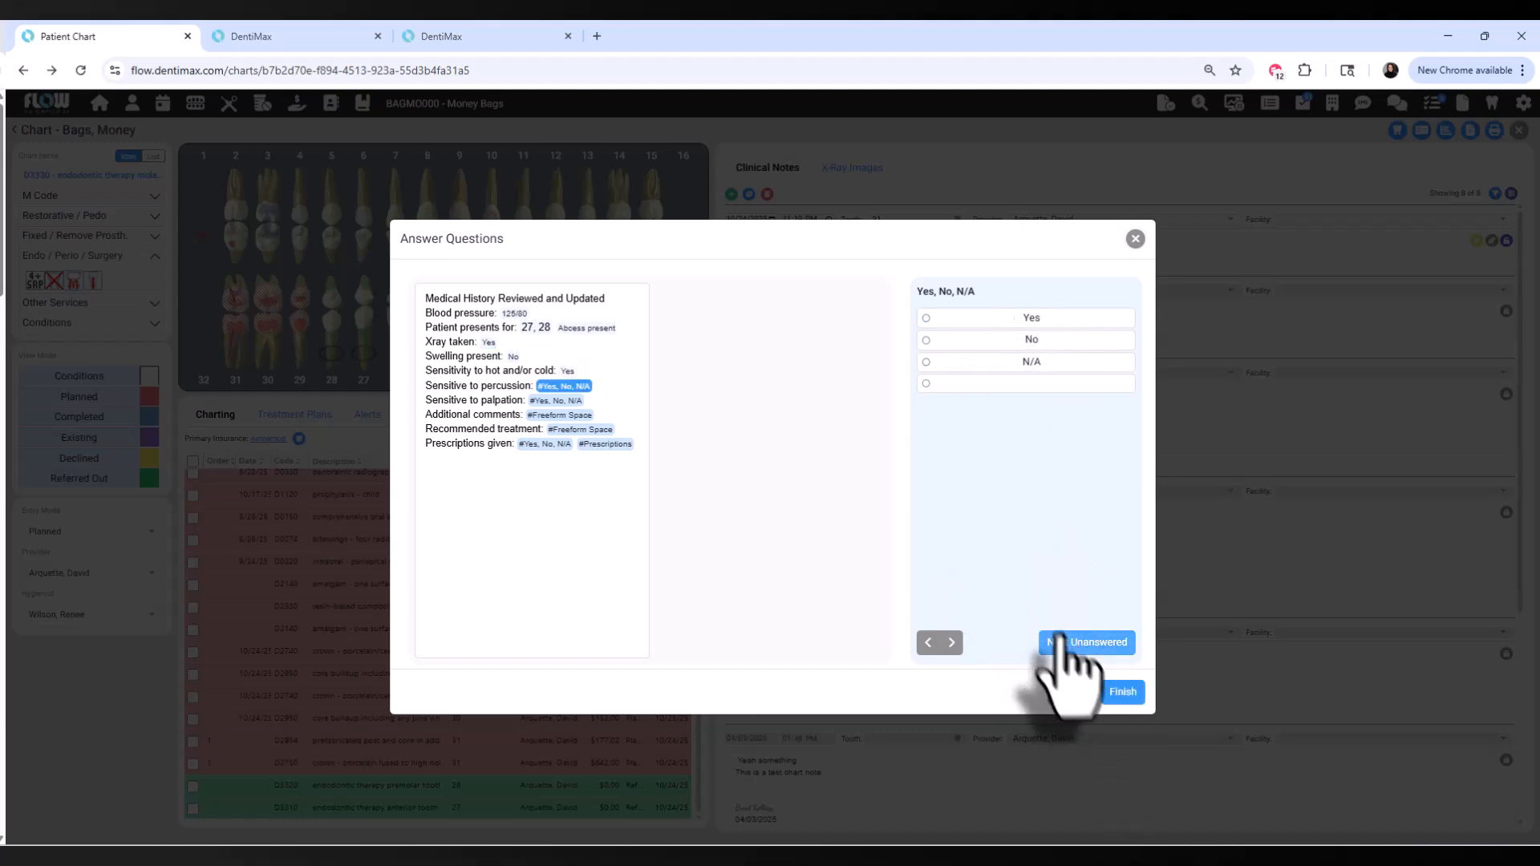
left_click(1039, 321)
left_click(1106, 643)
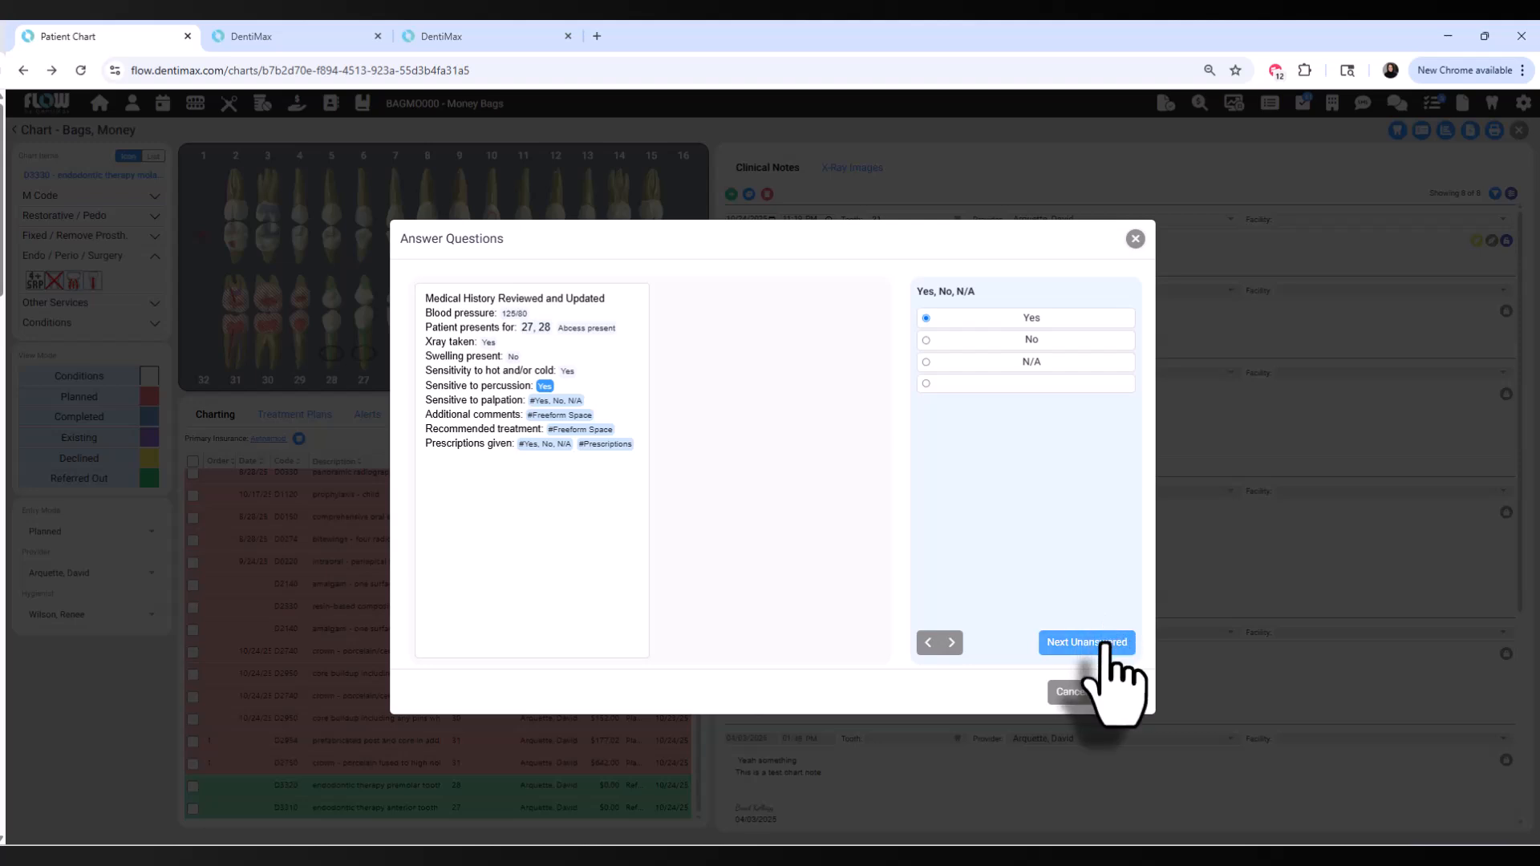
left_click(1029, 321)
left_click(1075, 646)
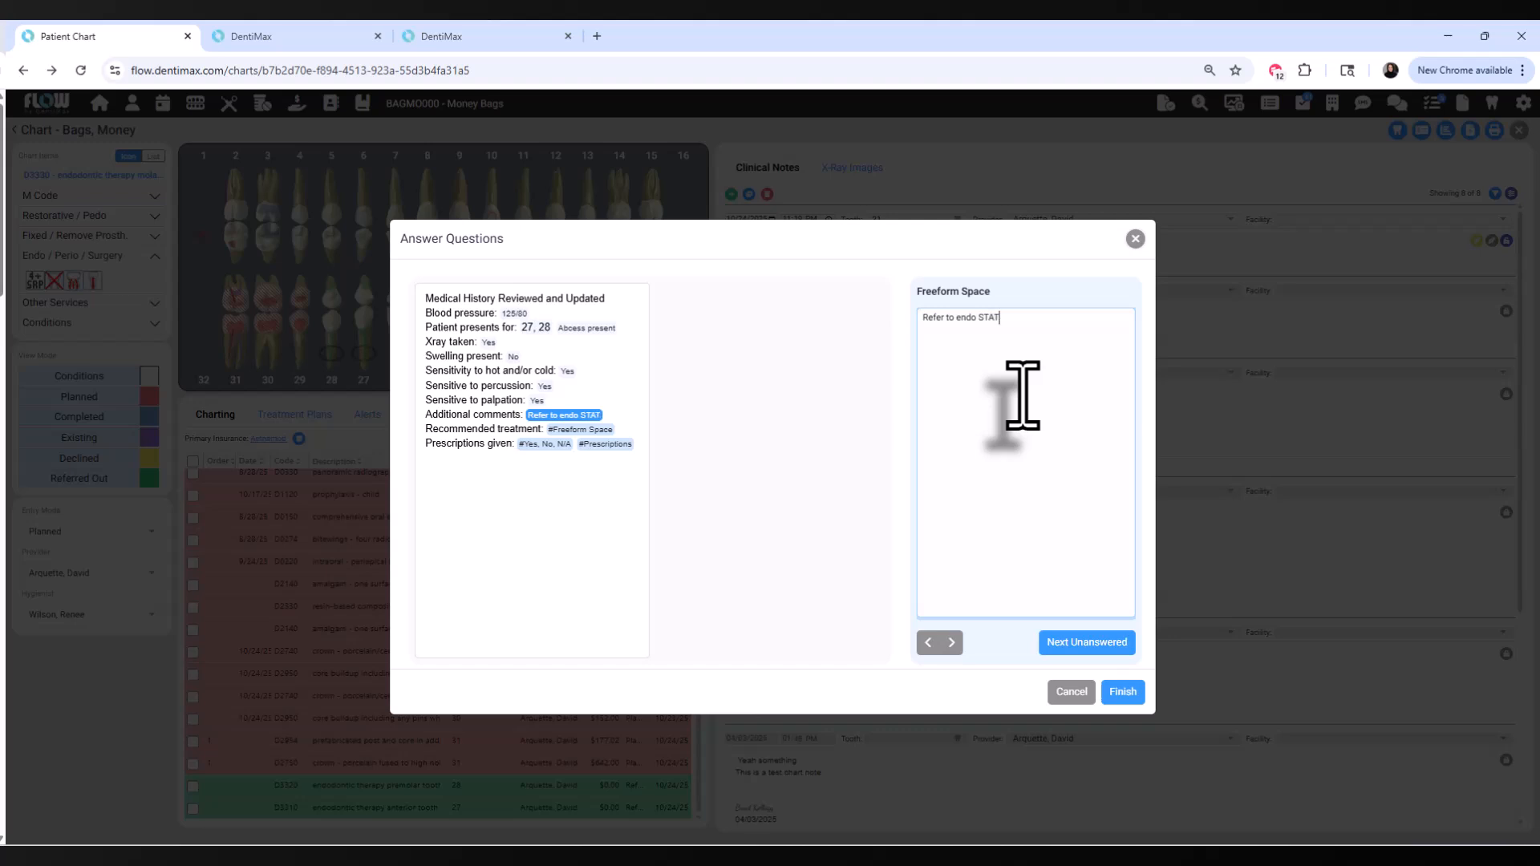
Enter "Refer to endo STAT" as the additional comments and "Root canal" as the recommended treatment
type("`")
key("Tab")
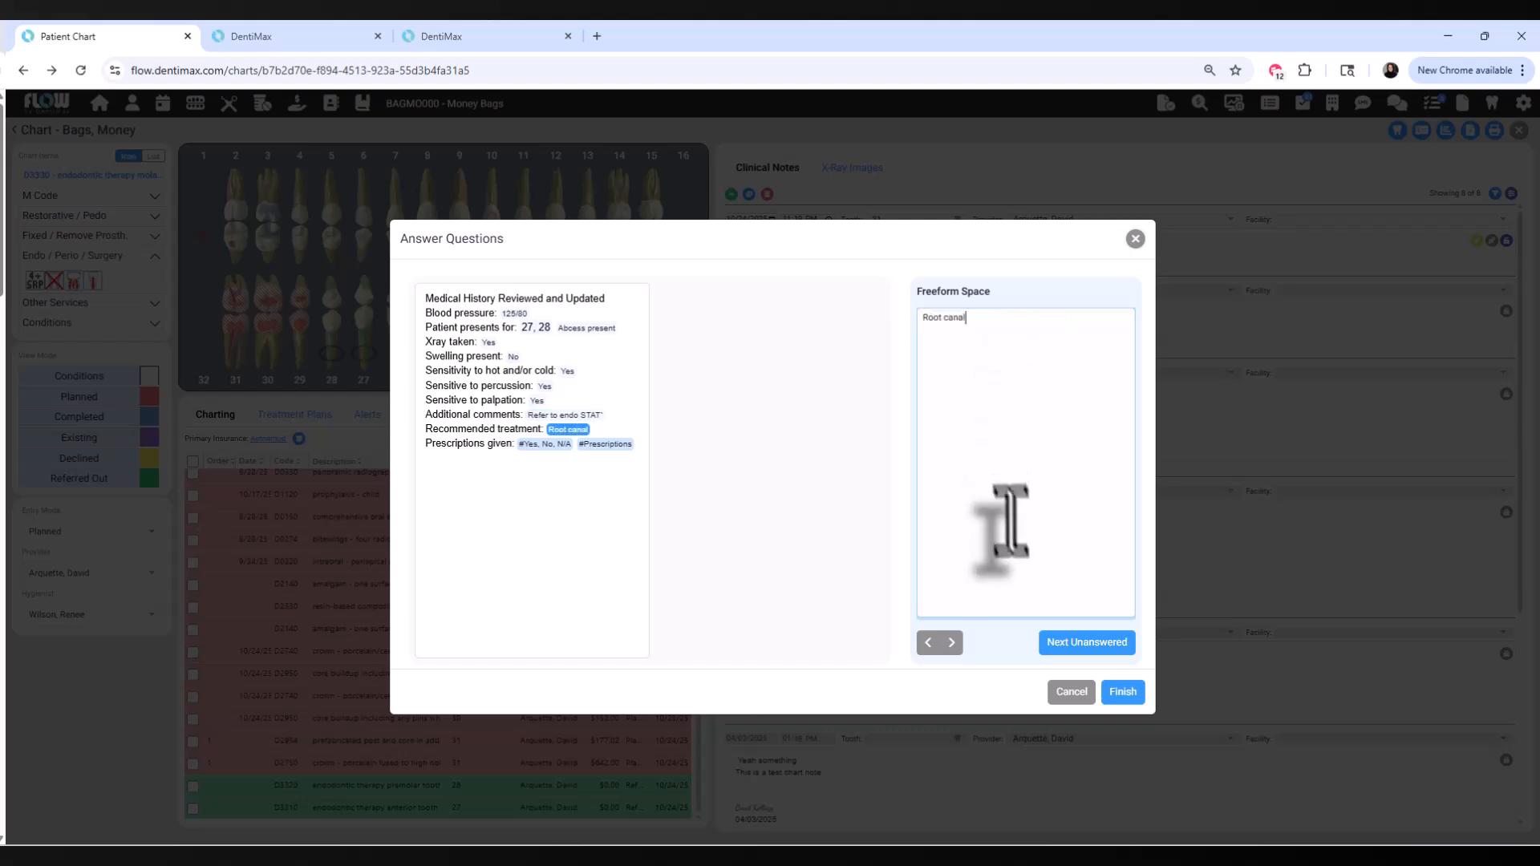
left_click(1092, 656)
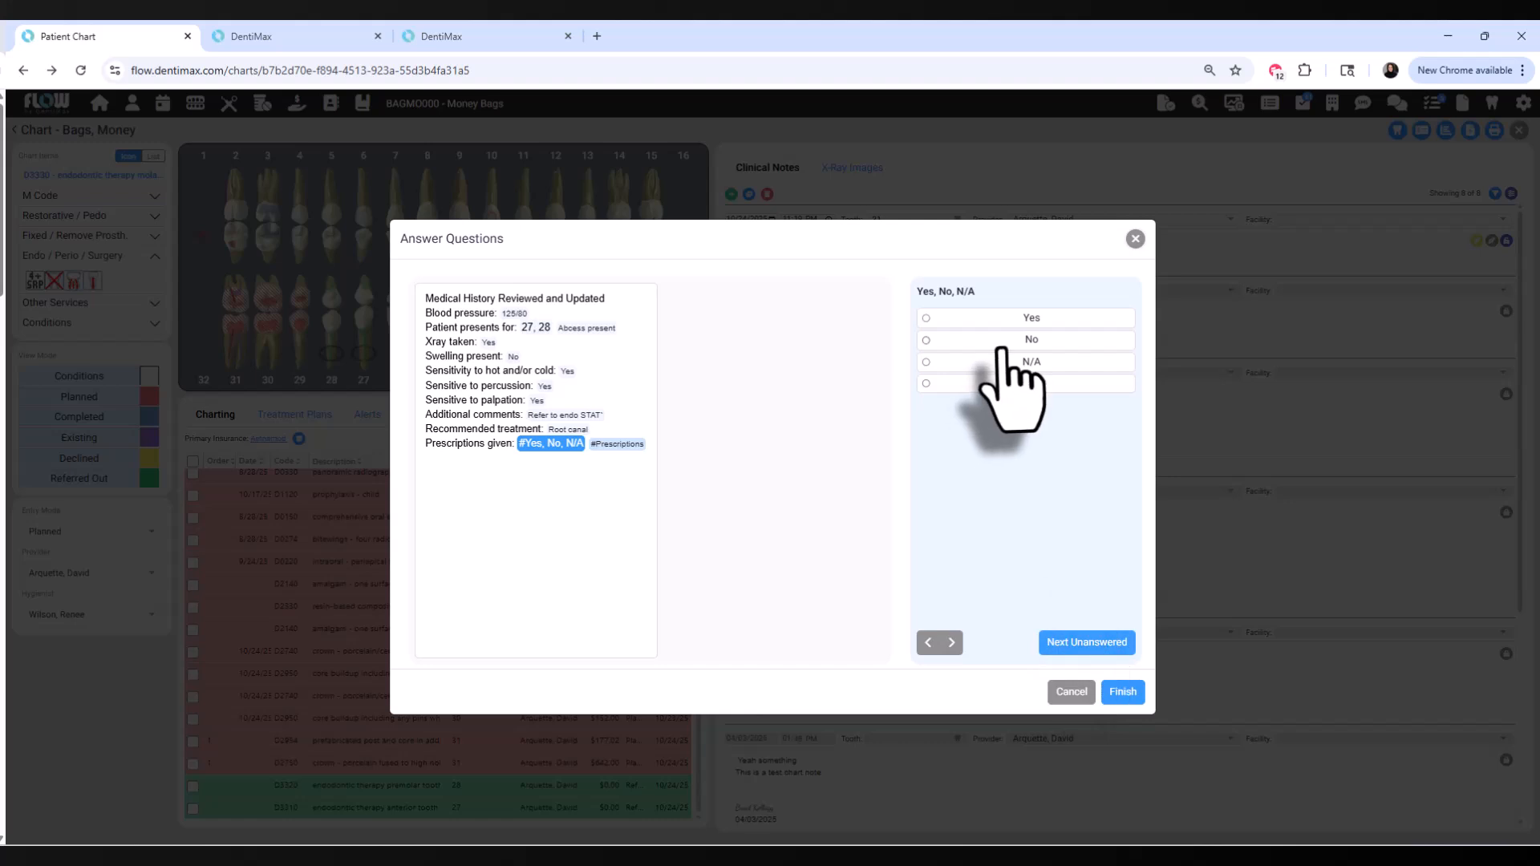
Record prescriptions given as Yes with Amoxicillin 500mg Disp: 24 and Tylenol #3 Disp: 24, and save the finished clinical note
left_click(1030, 319)
left_click(1103, 646)
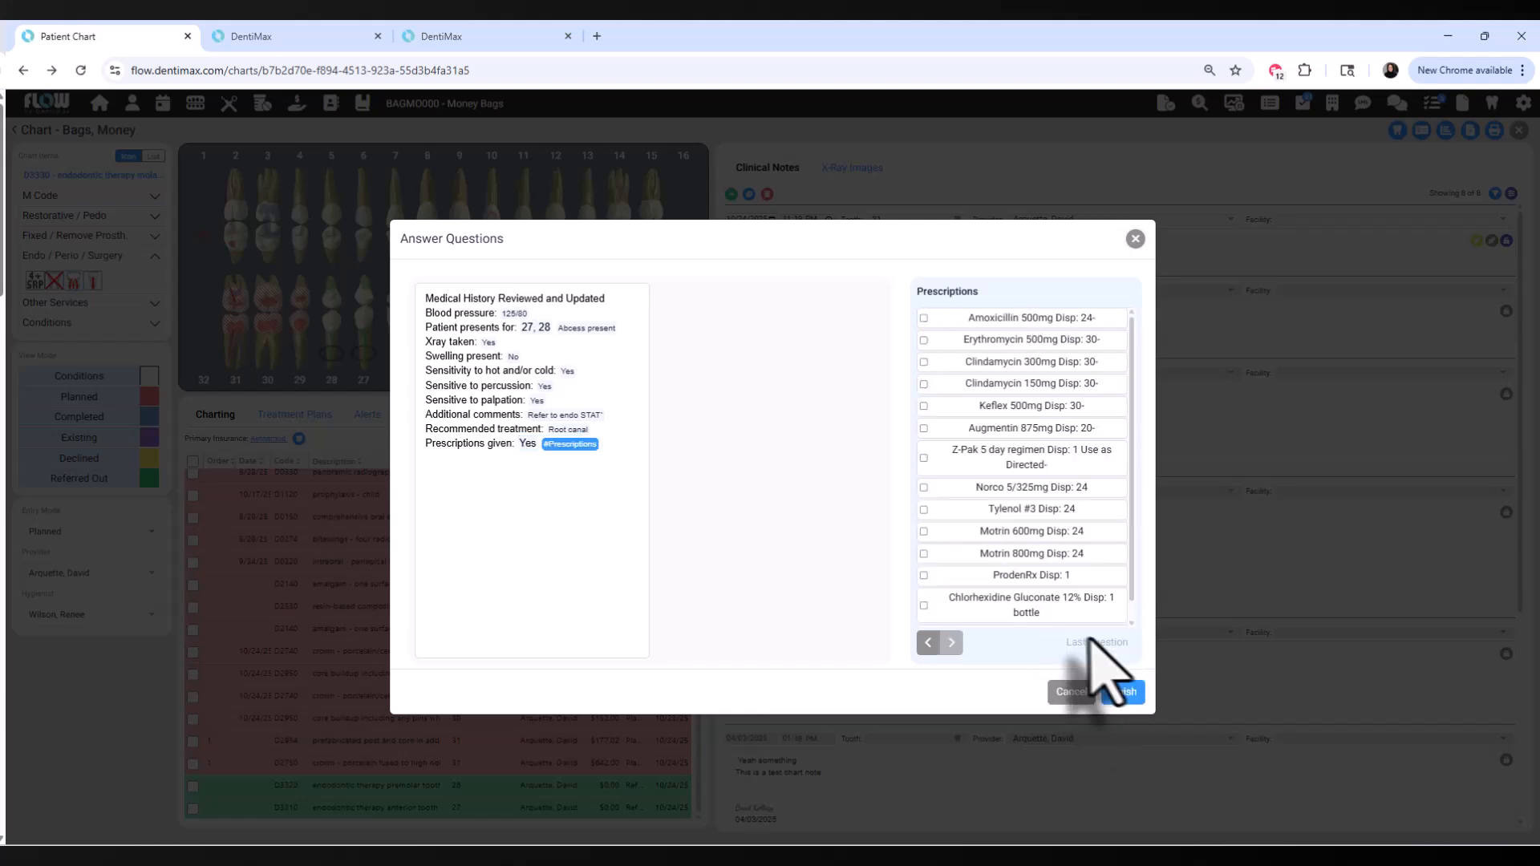
left_click(1041, 320)
scroll(1071, 574, "down", 2)
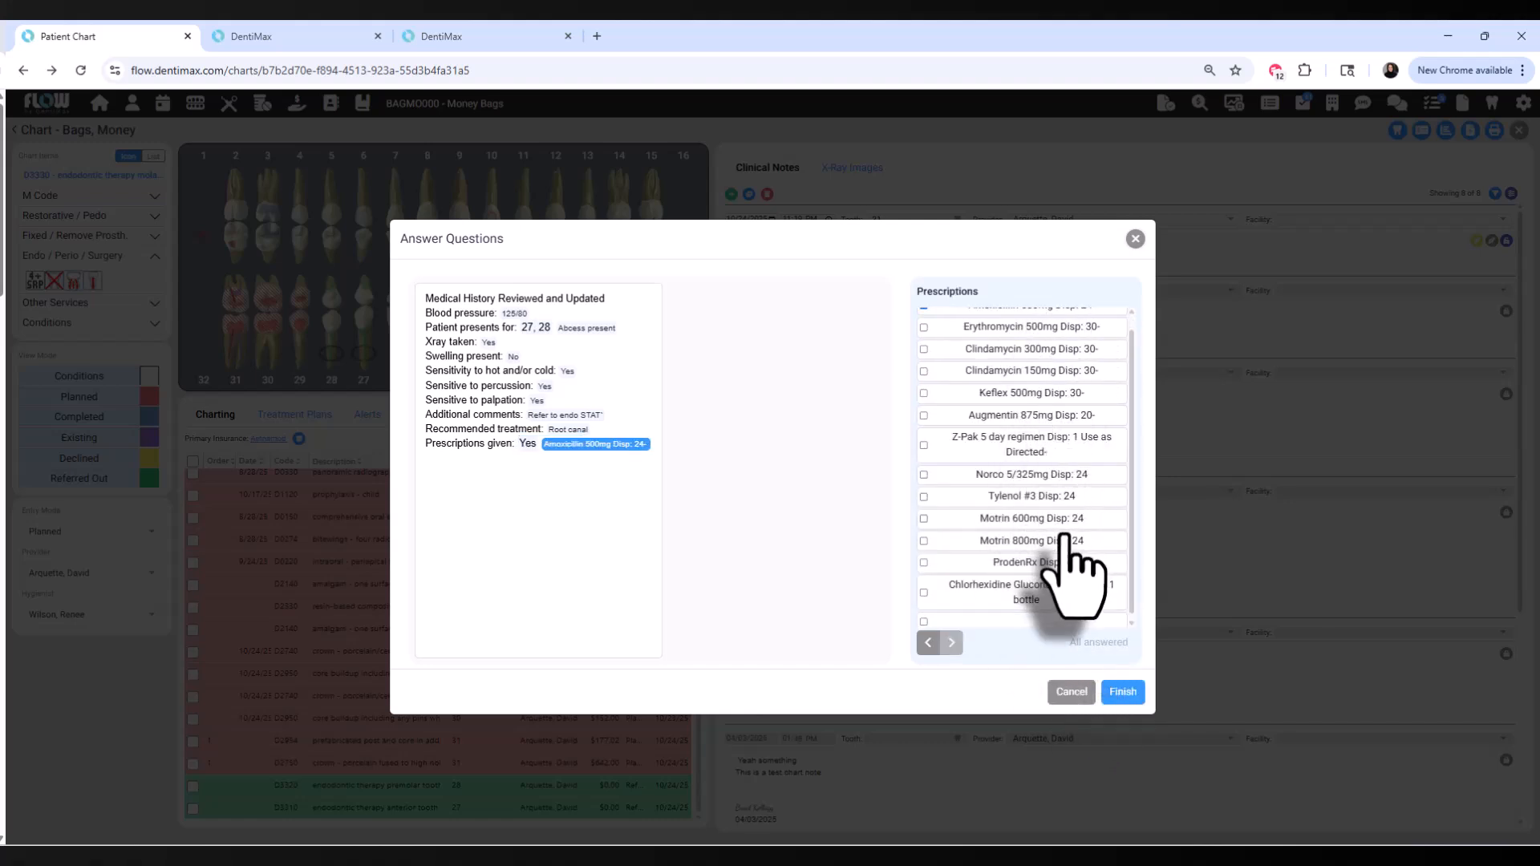
left_click(995, 491)
left_click(1123, 691)
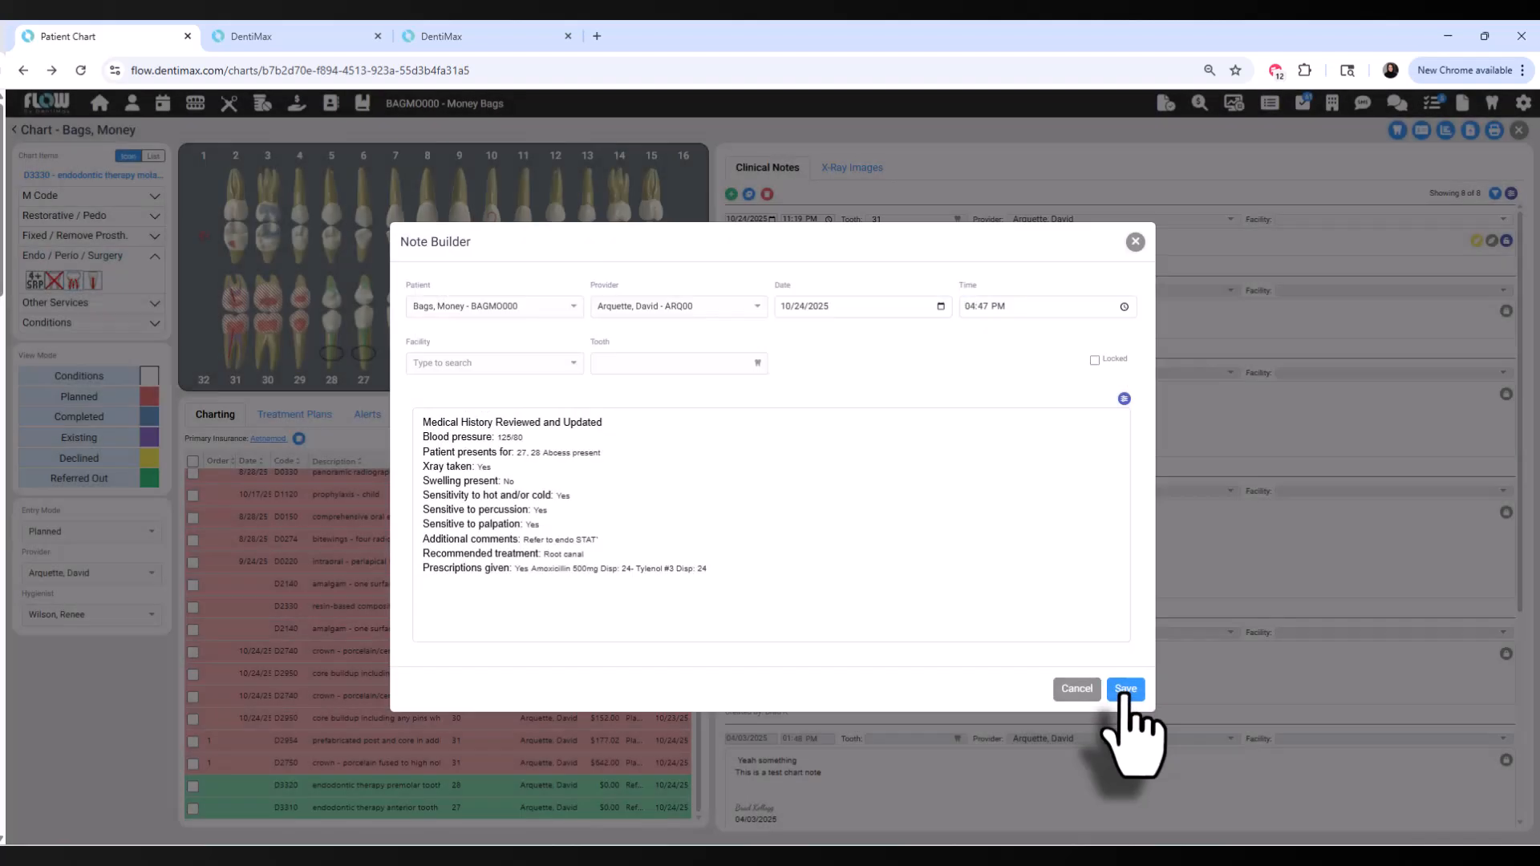
left_click(1126, 690)
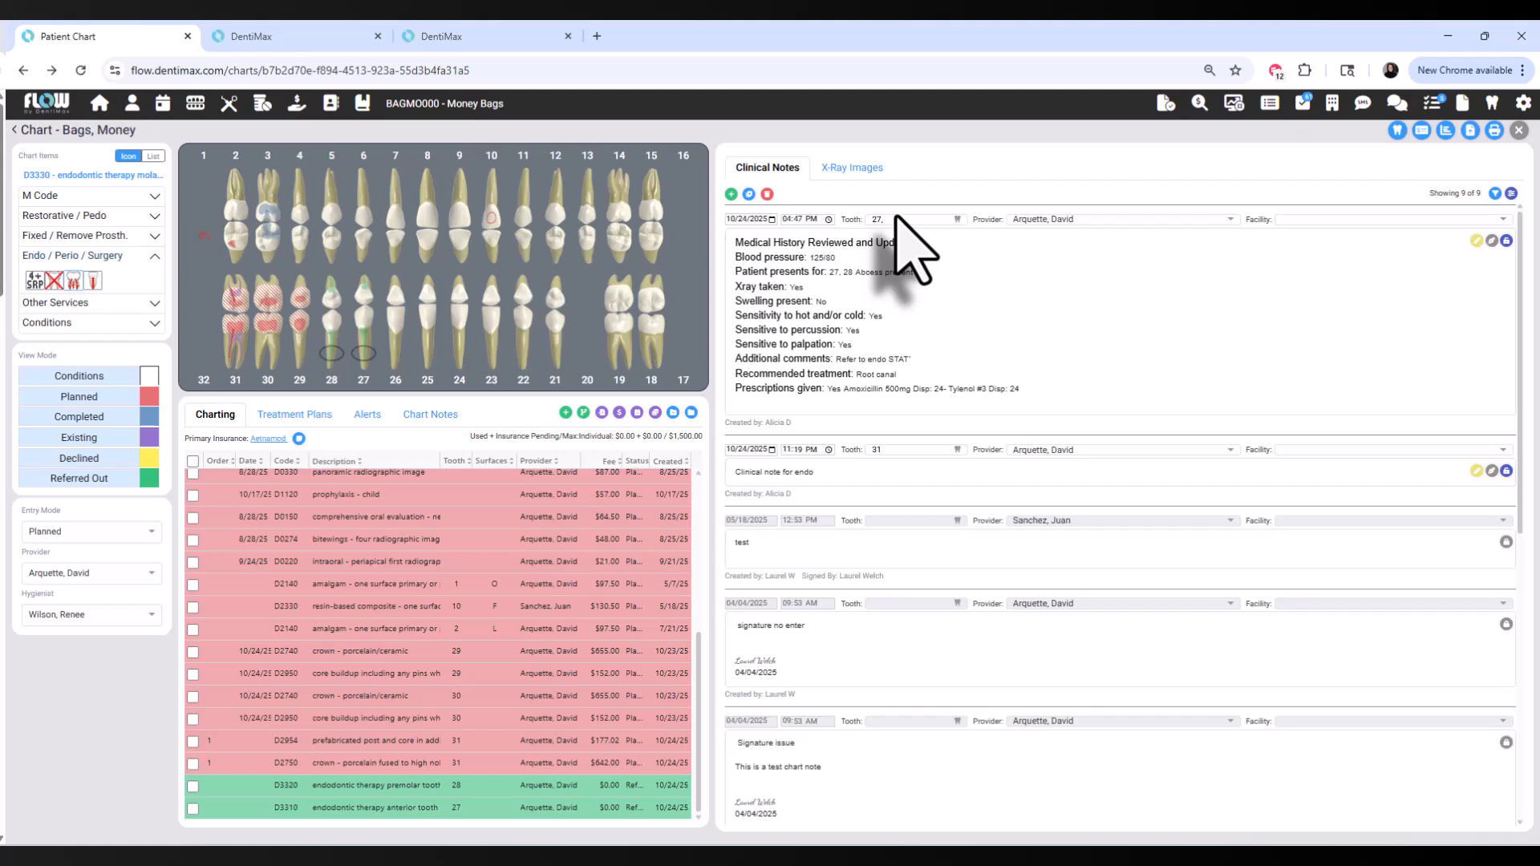
Sign the new toothache clinical note as the logged-in user and check the signature date under it
left_click(1491, 243)
left_click(644, 462)
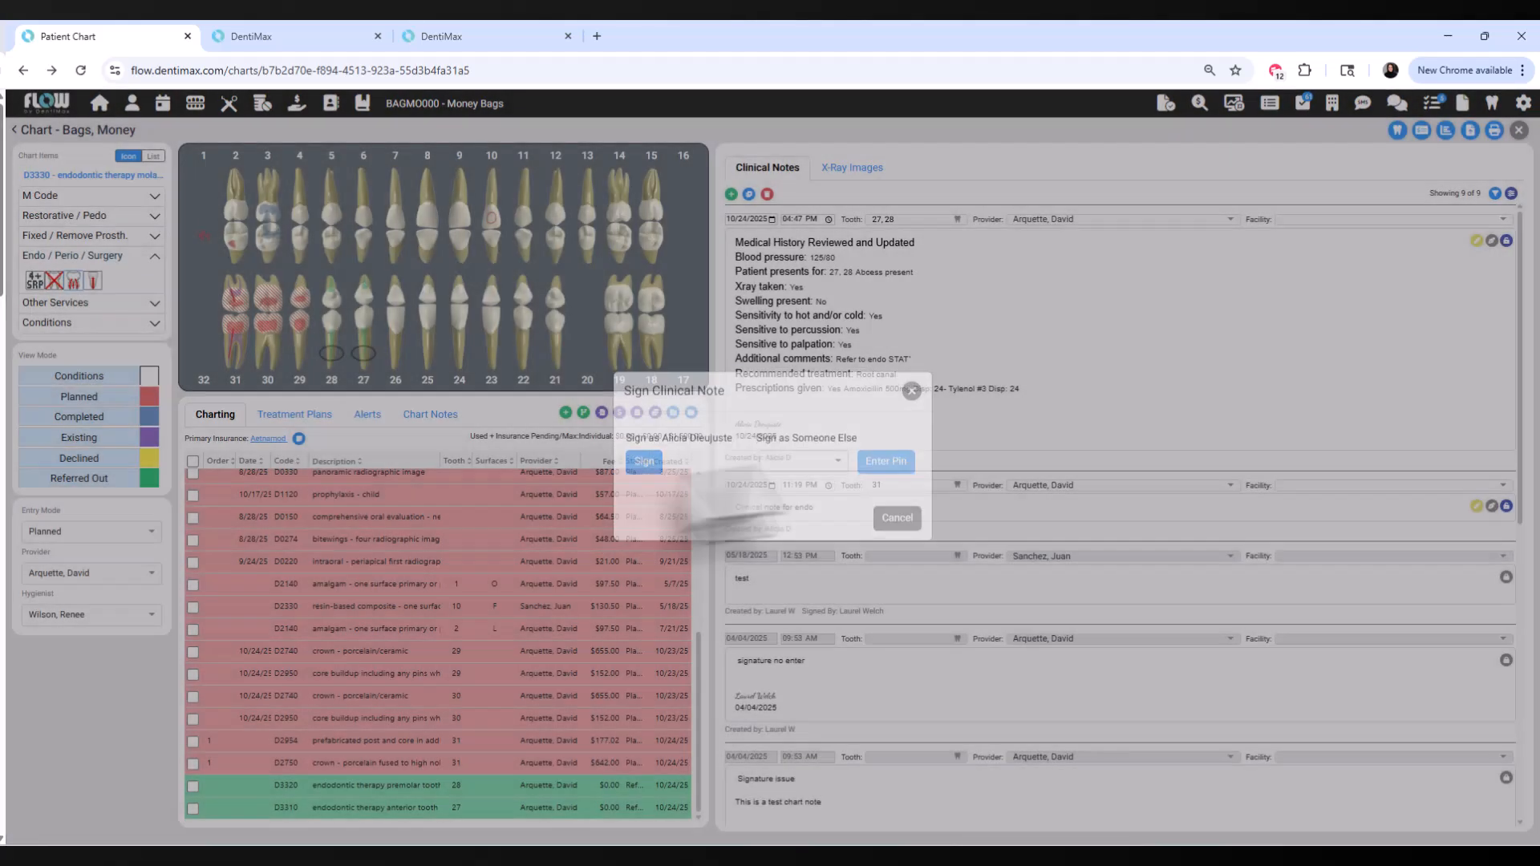
left_click_drag(792, 438, 729, 433)
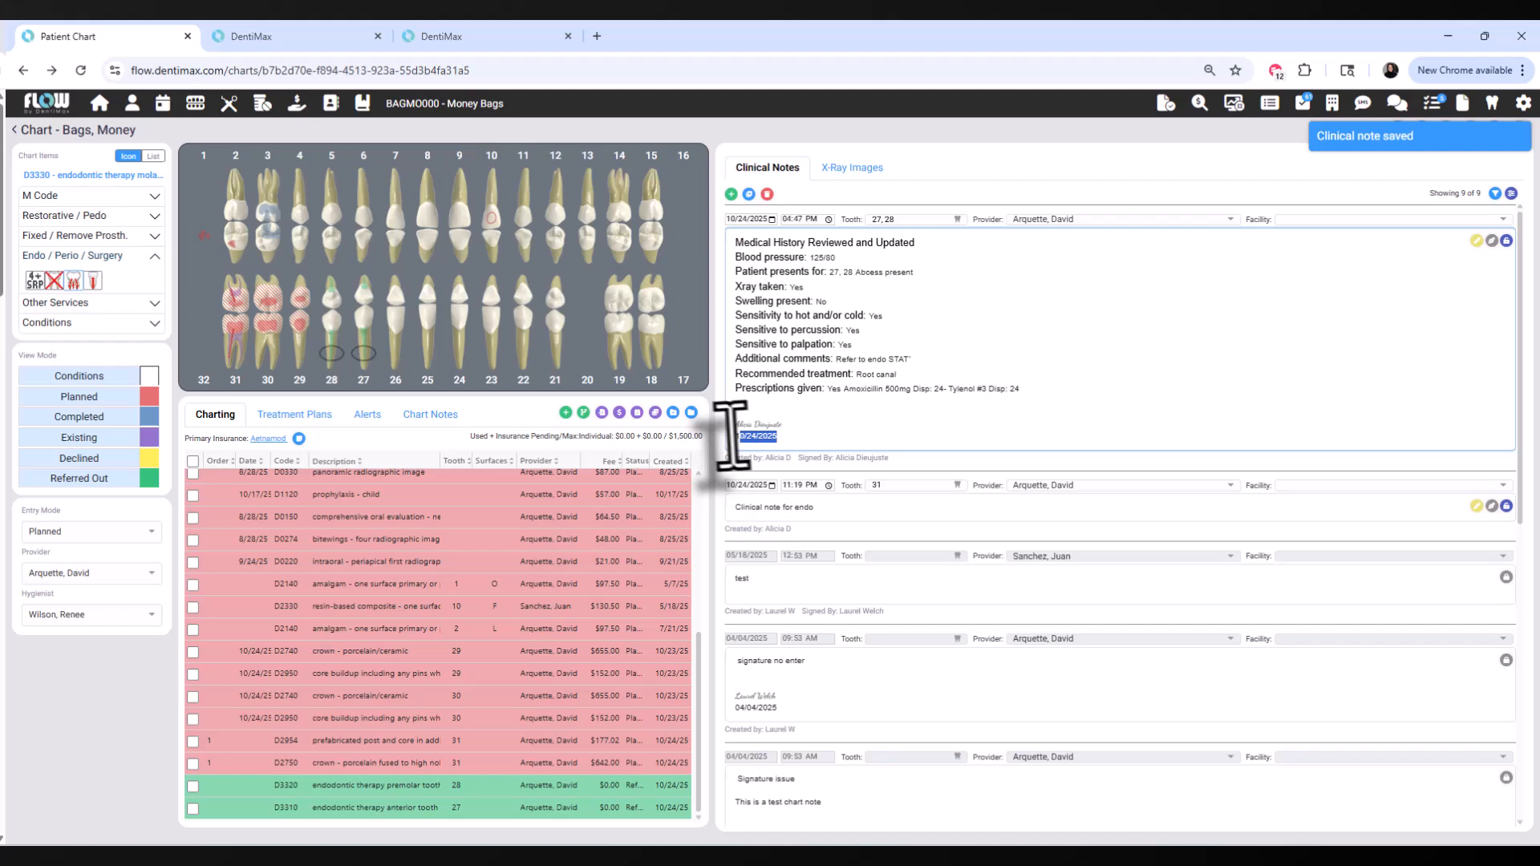
left_click(854, 443)
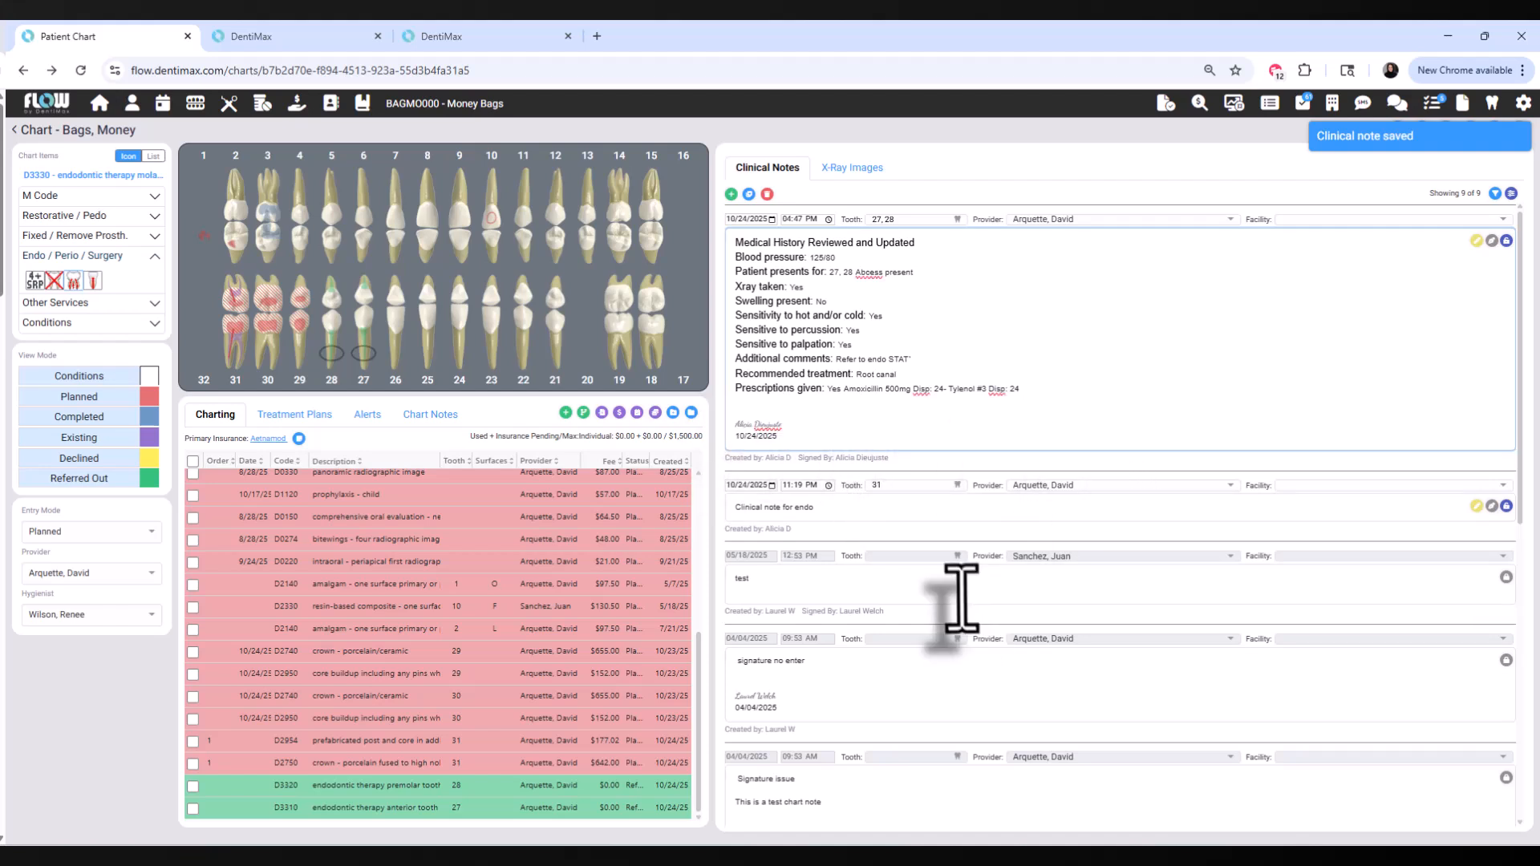
Switch to the chart of the second recent patient and sort the charted procedures by status
mouse_move(445, 106)
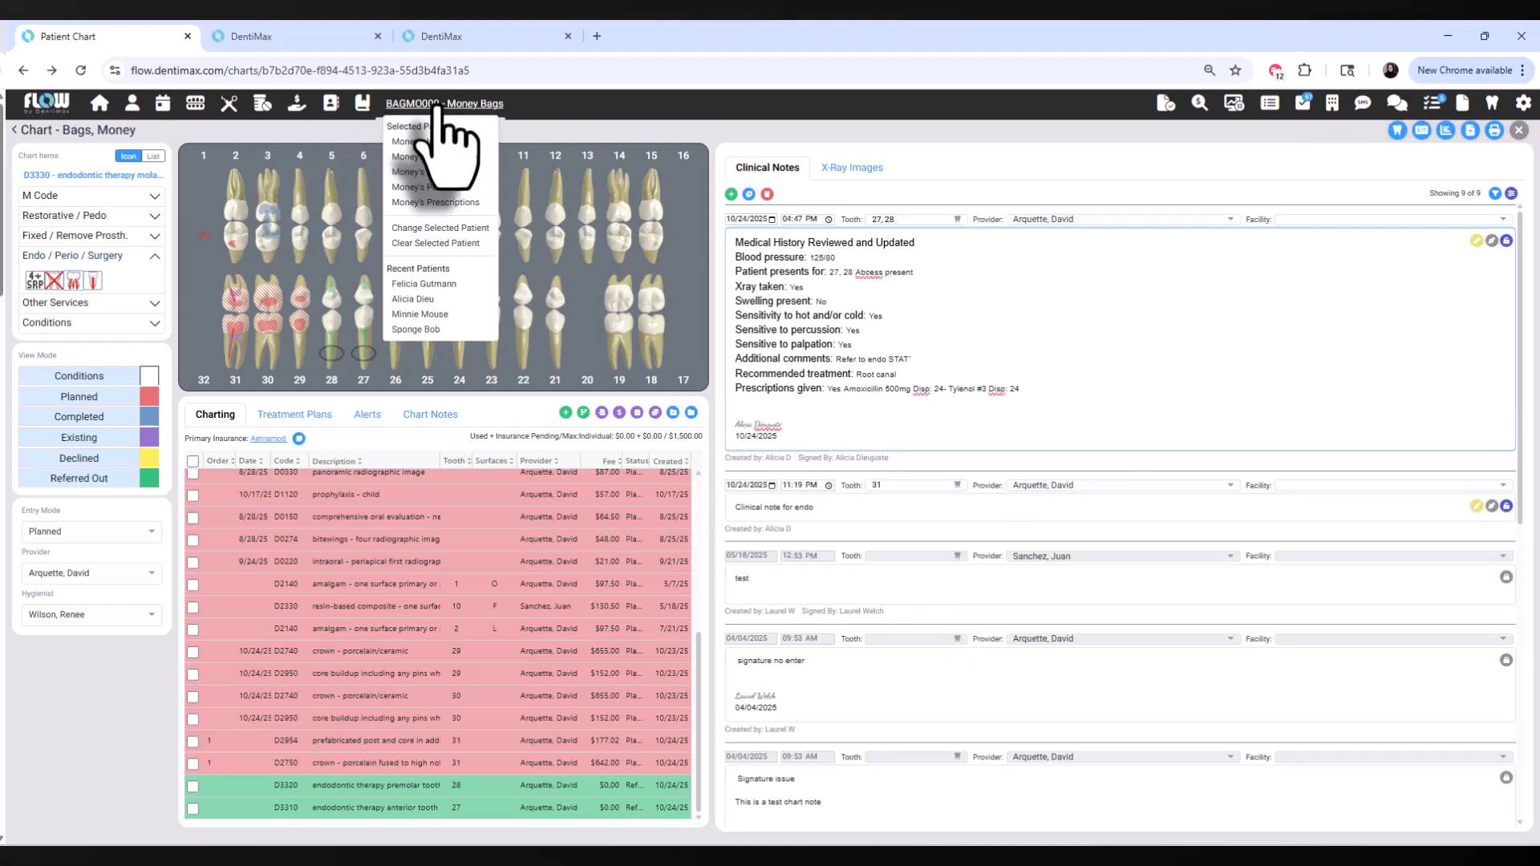
left_click(431, 299)
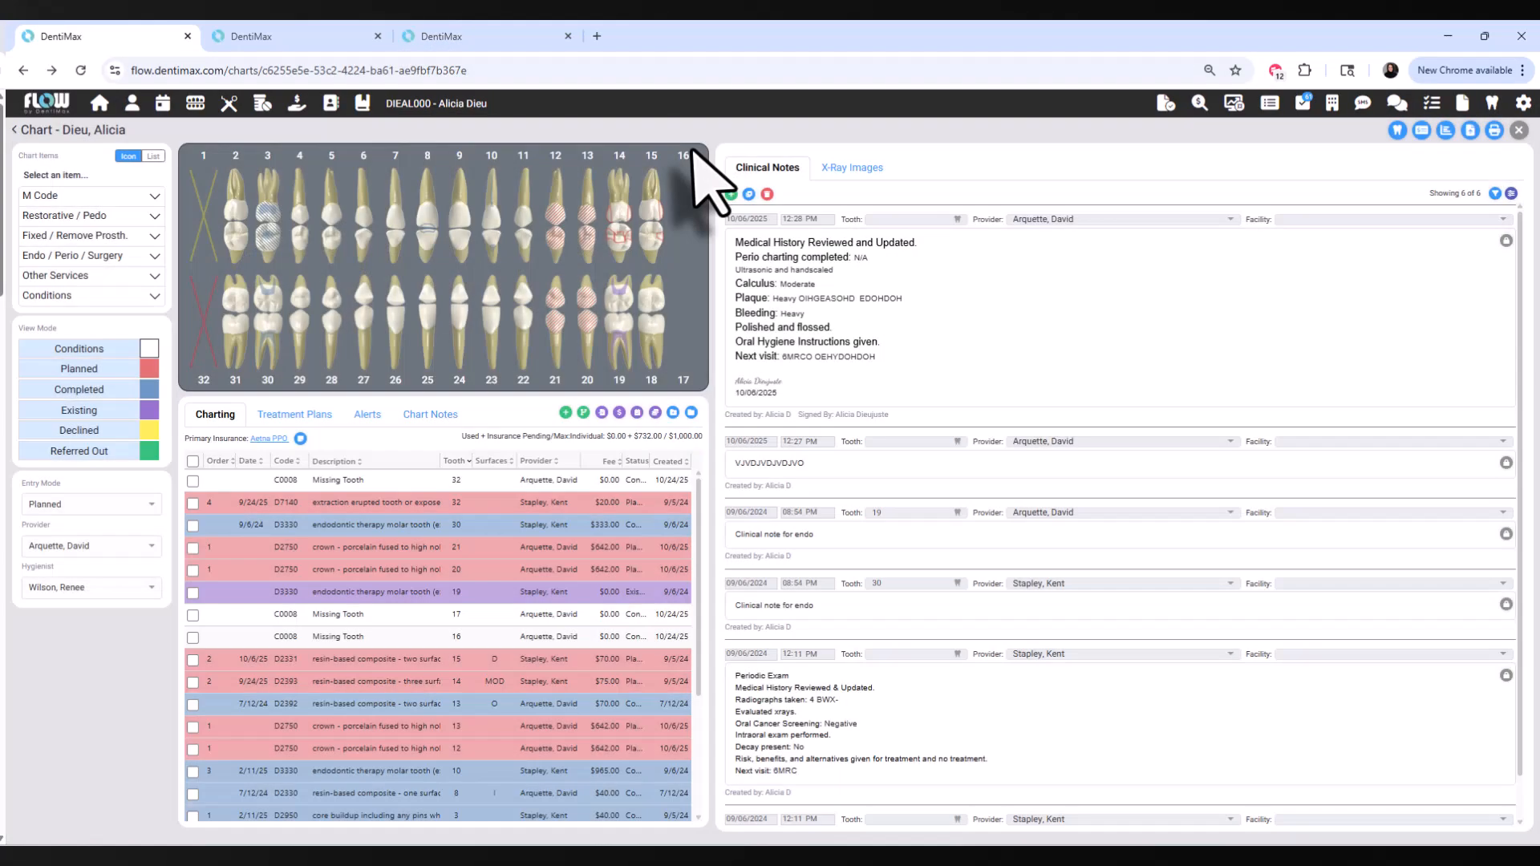
left_click(637, 462)
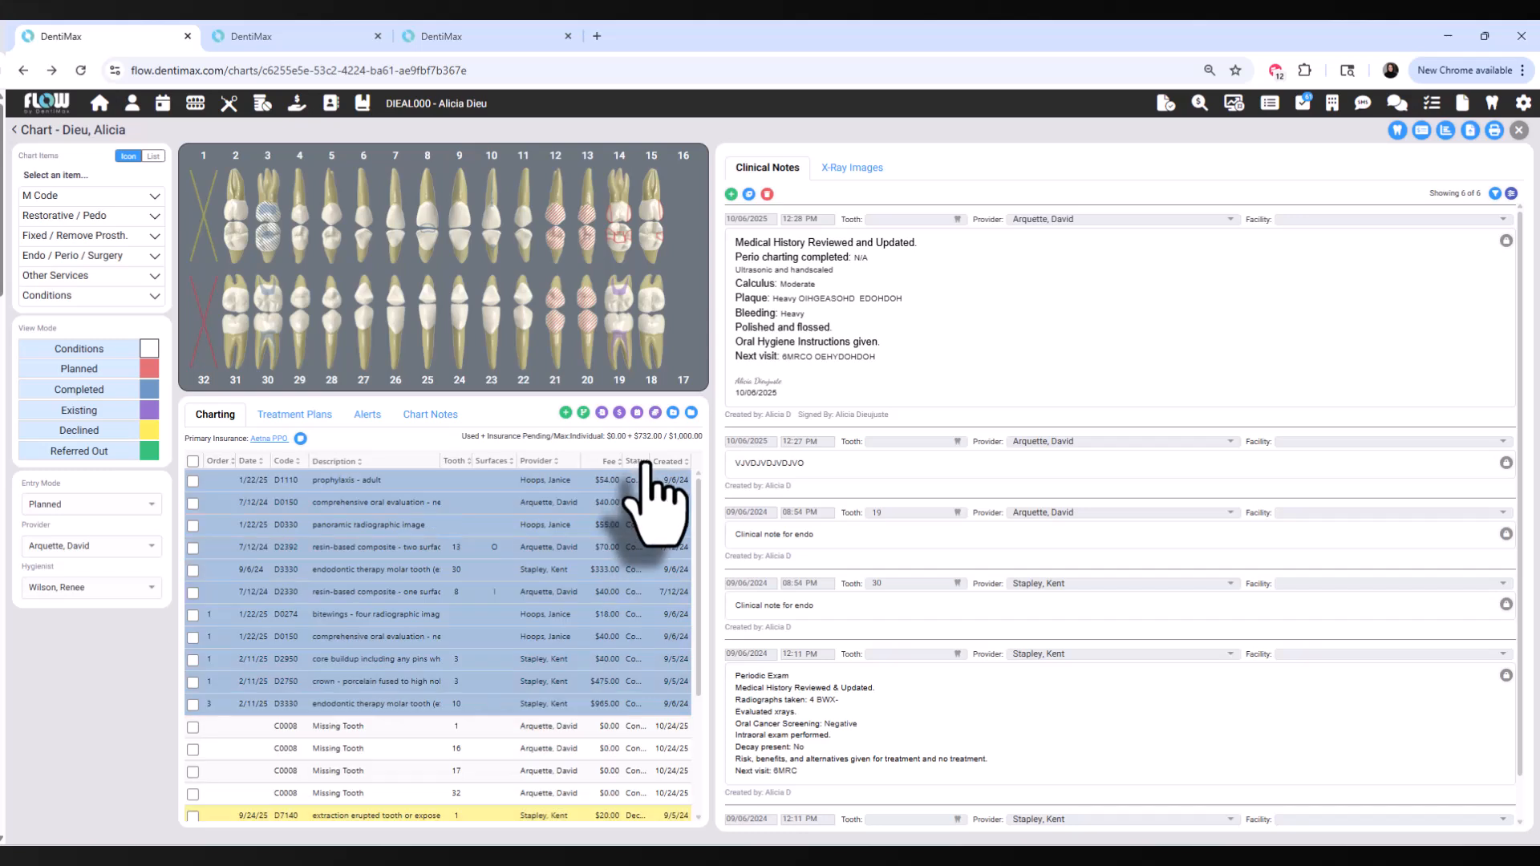
View the patient's X-ray images from 7/20/17 and open the full-mouth series
left_click(873, 167)
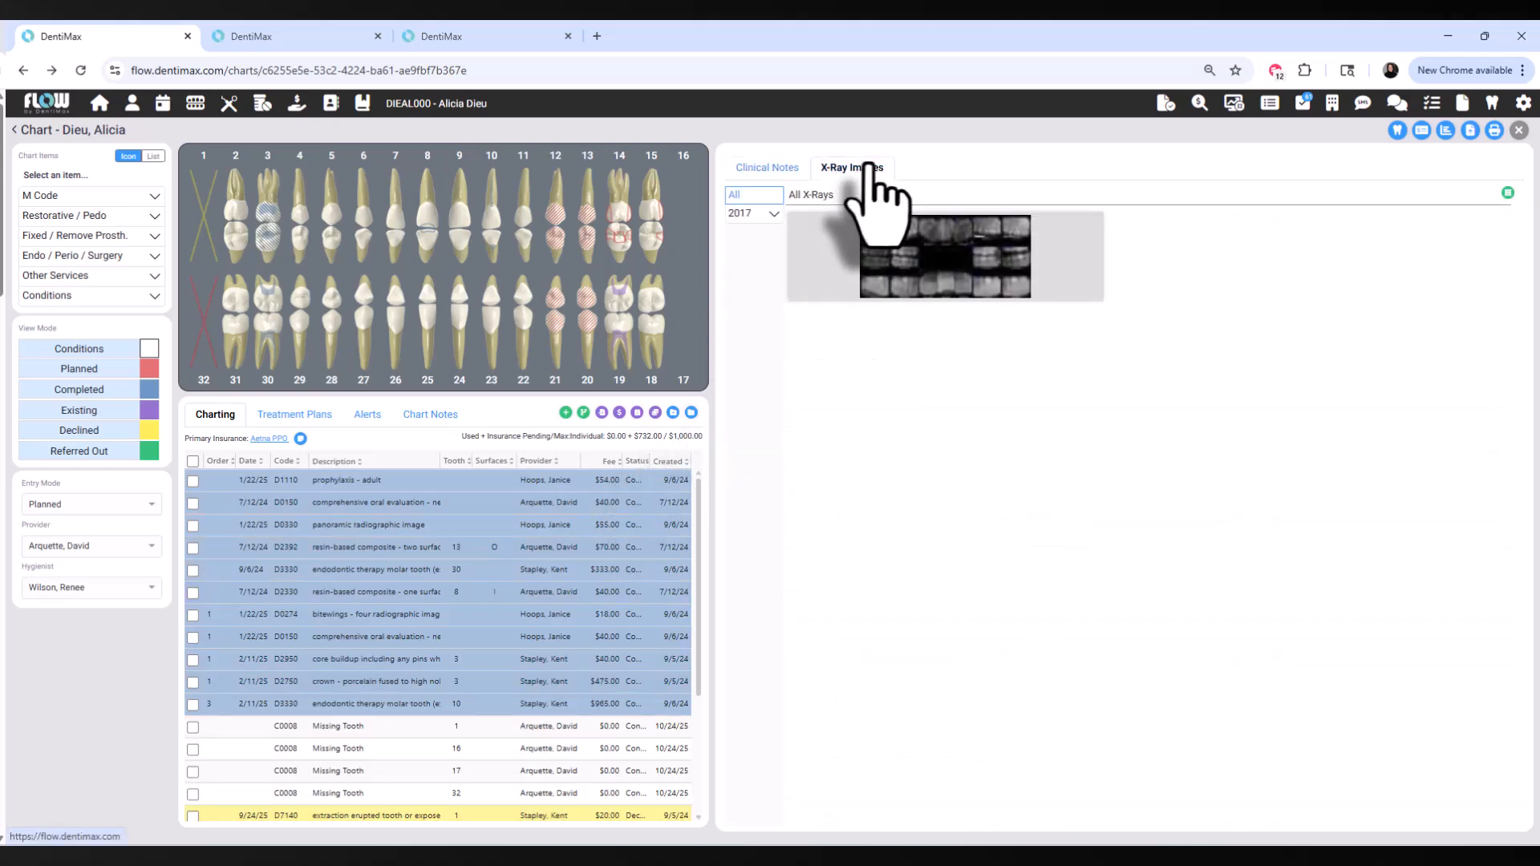
left_click(746, 214)
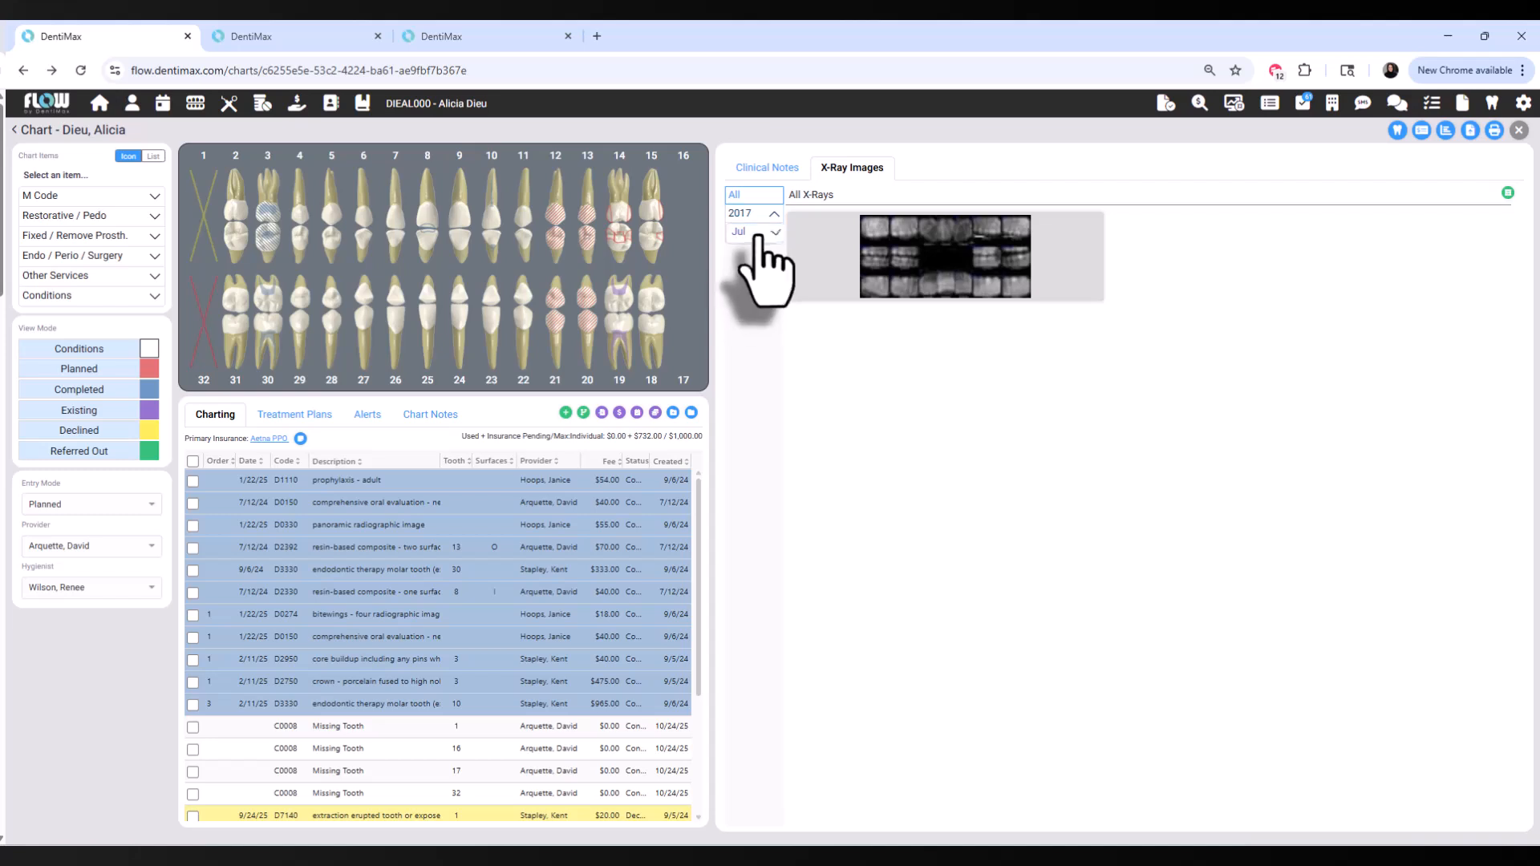
left_click(761, 252)
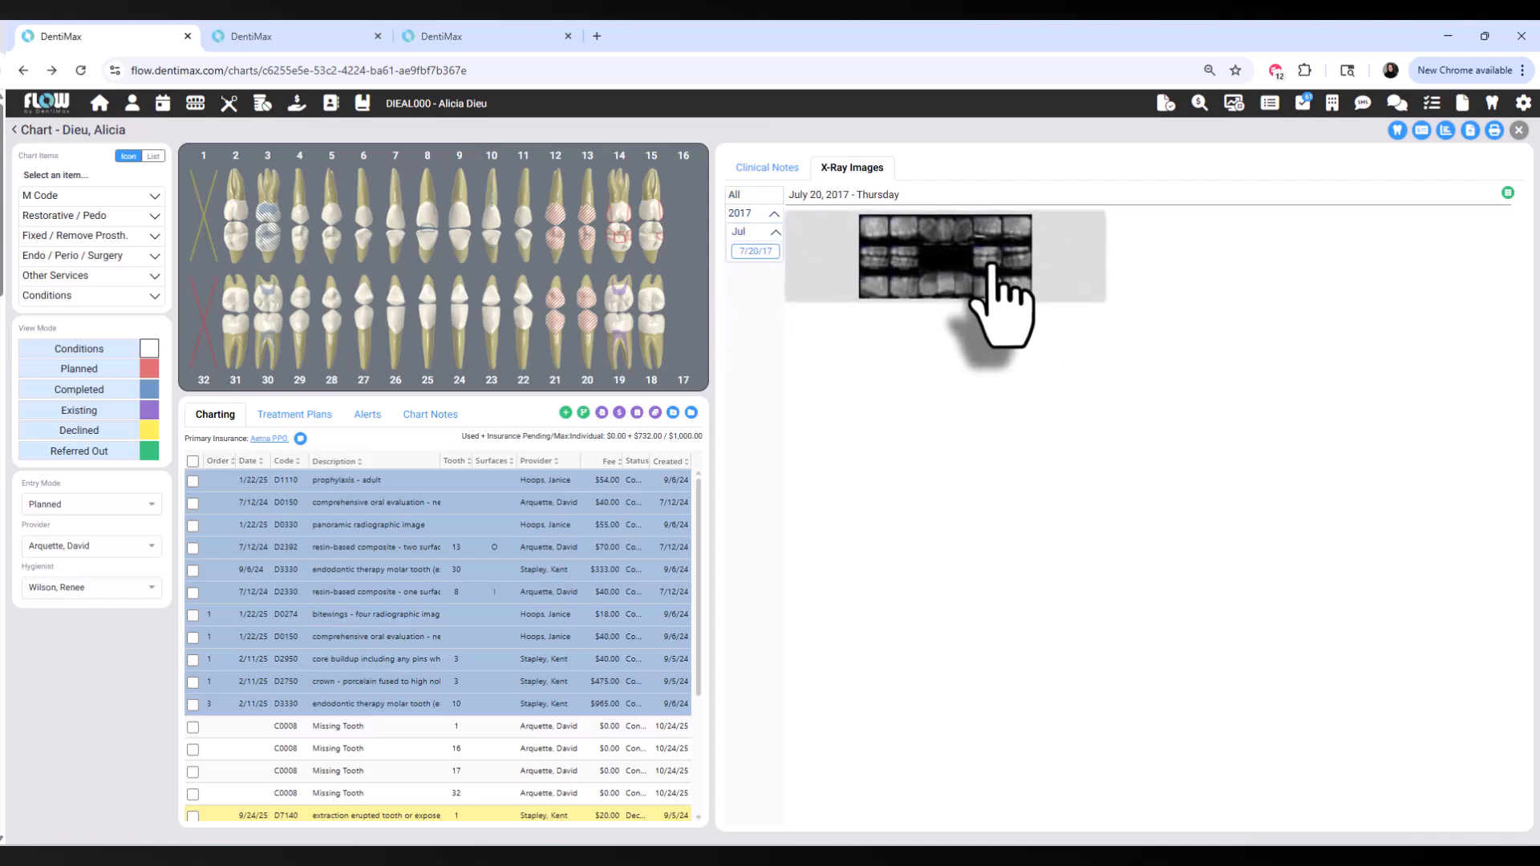
left_click(991, 267)
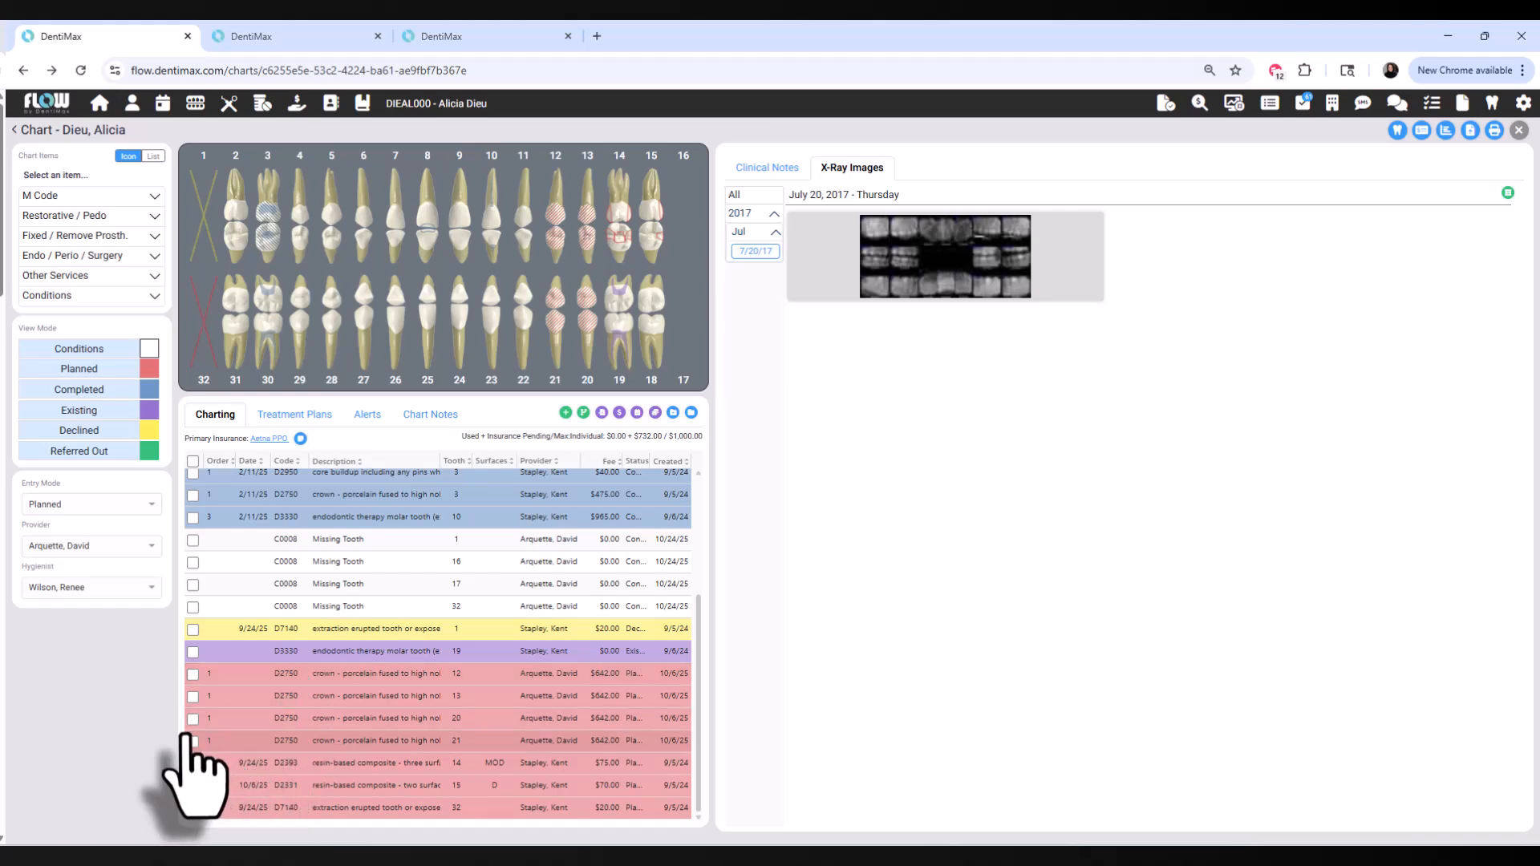
Switch to the chart of the first recent patient
left_click(444, 105)
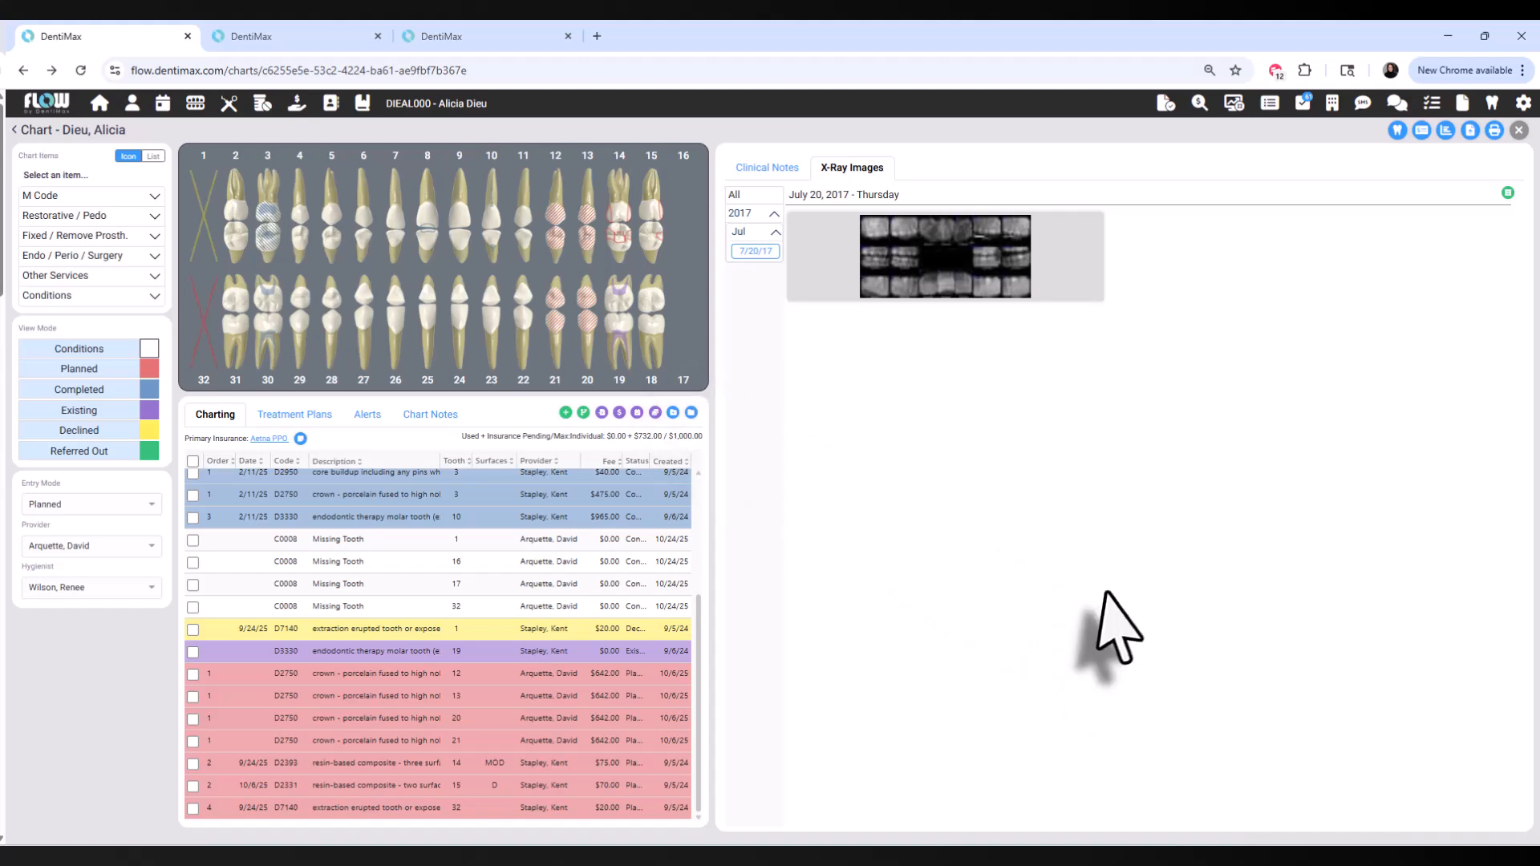
left_click(418, 110)
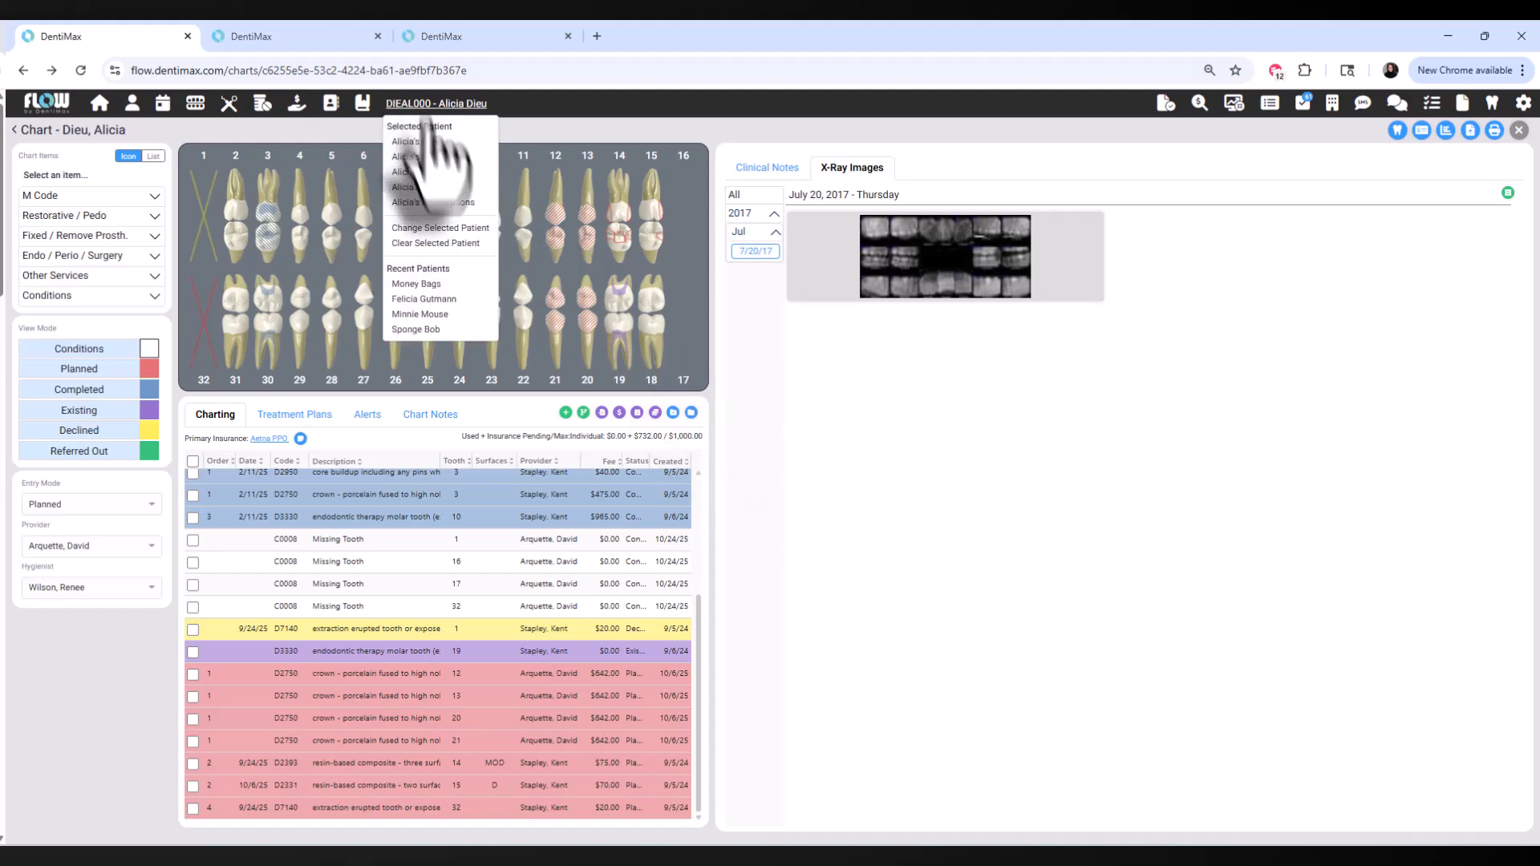
left_click(422, 285)
Post the planned limited oral evaluation (D0140) and panoramic radiographic image (D0330) to the patient's ledger using the fee schedule amounts
scroll(240, 642, "down", 4)
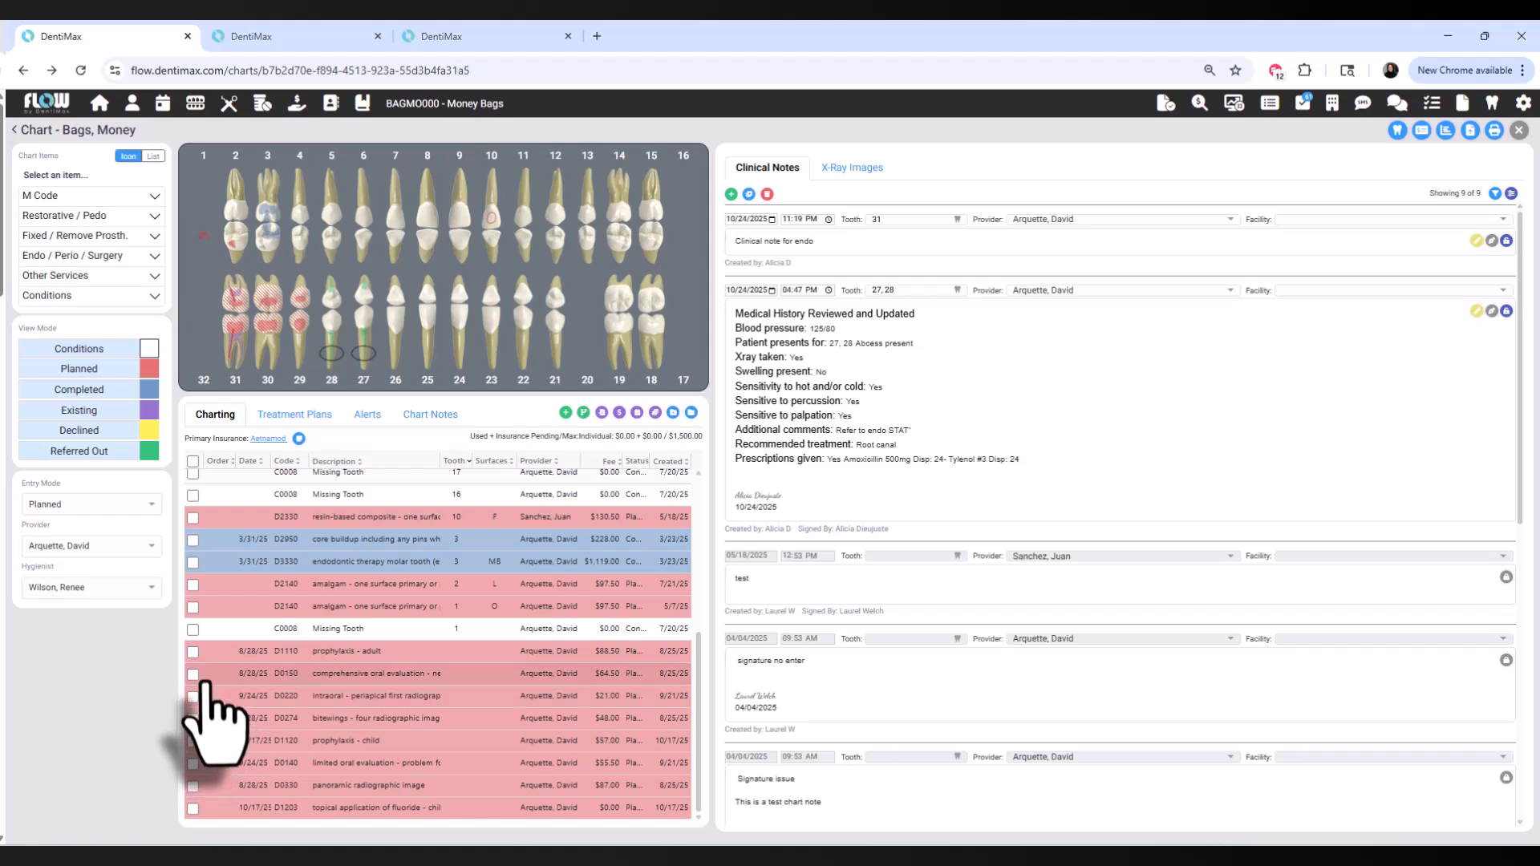
left_click(192, 764)
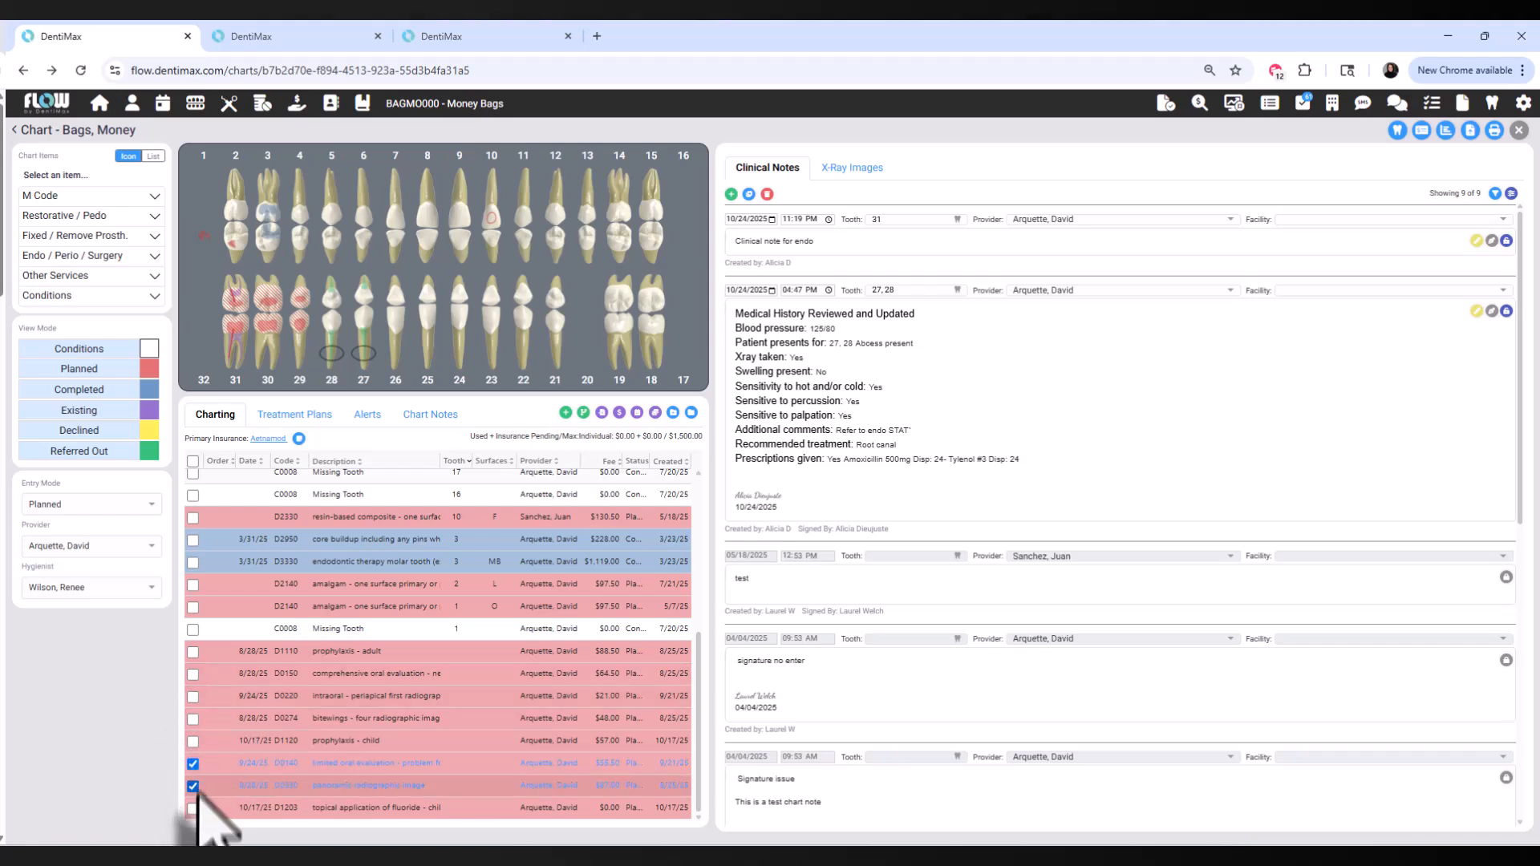
left_click(601, 413)
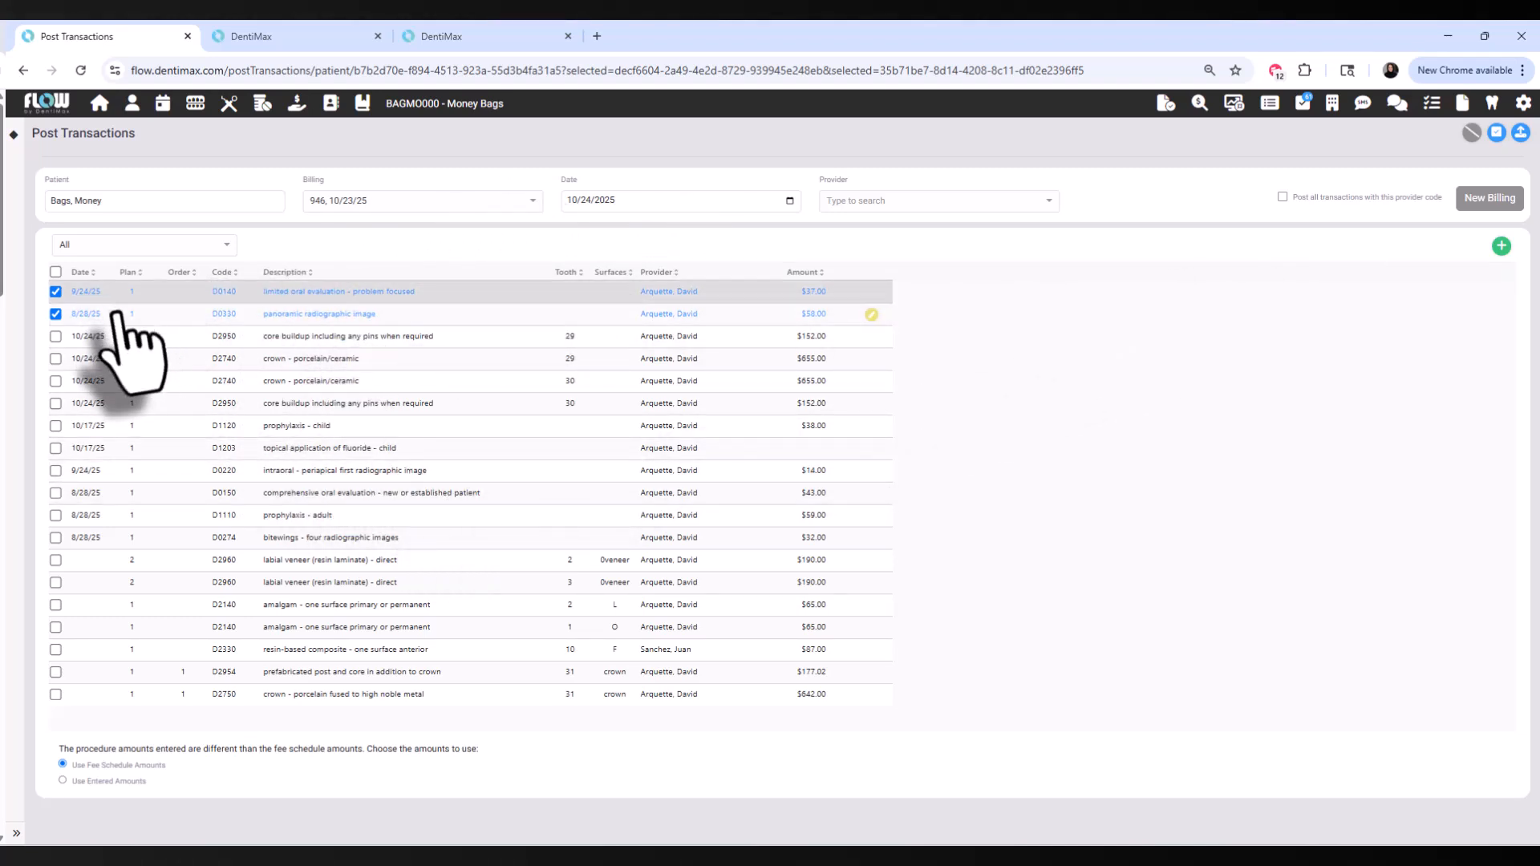
left_click(1497, 134)
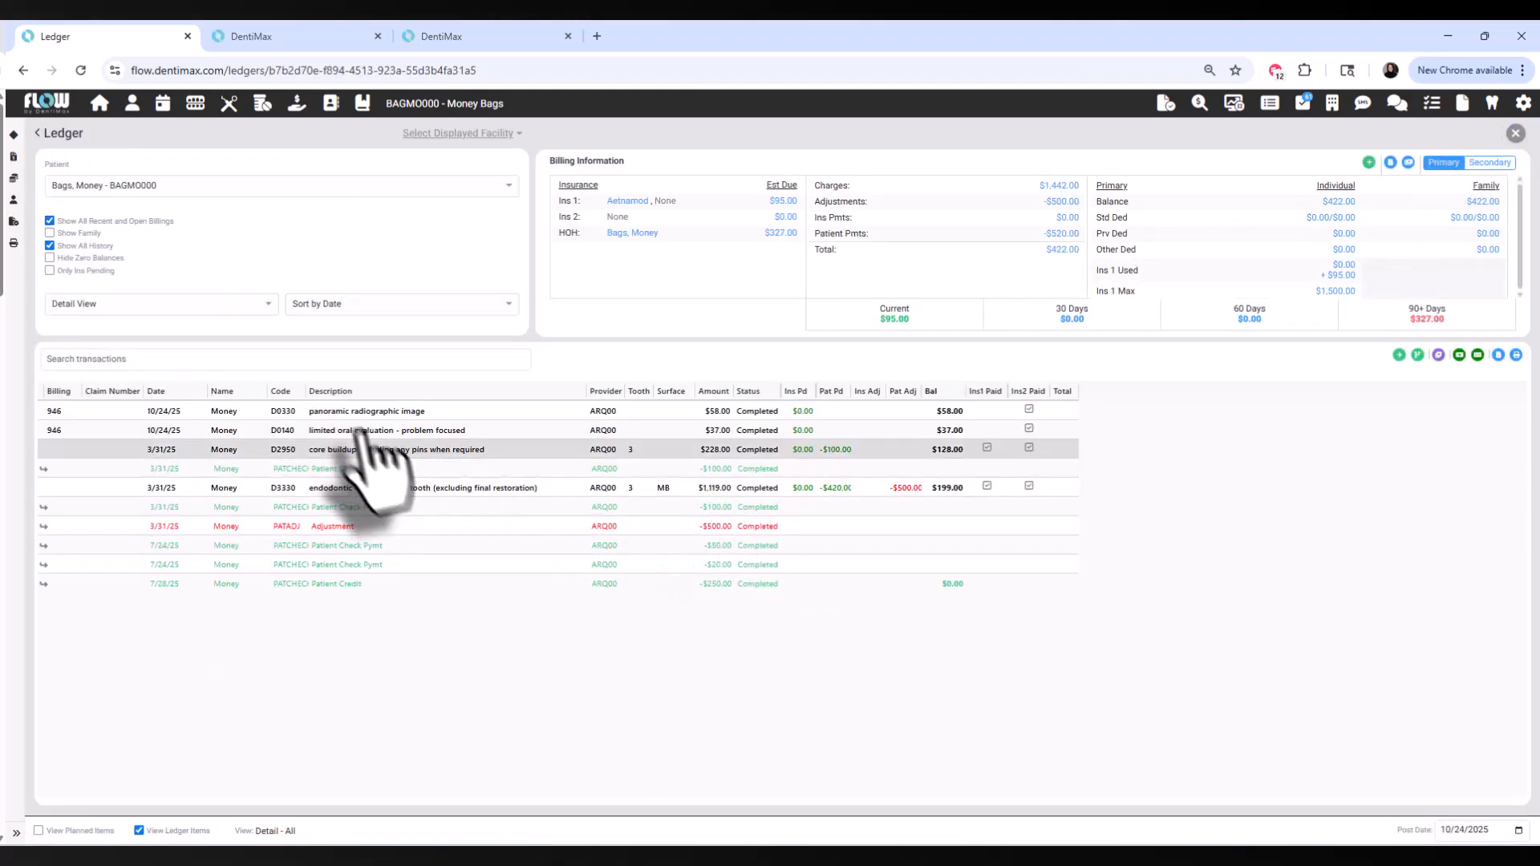
Create an insurance claim for the posted procedures, open it, review the claim's validation errors and dismiss their details
left_click(1498, 355)
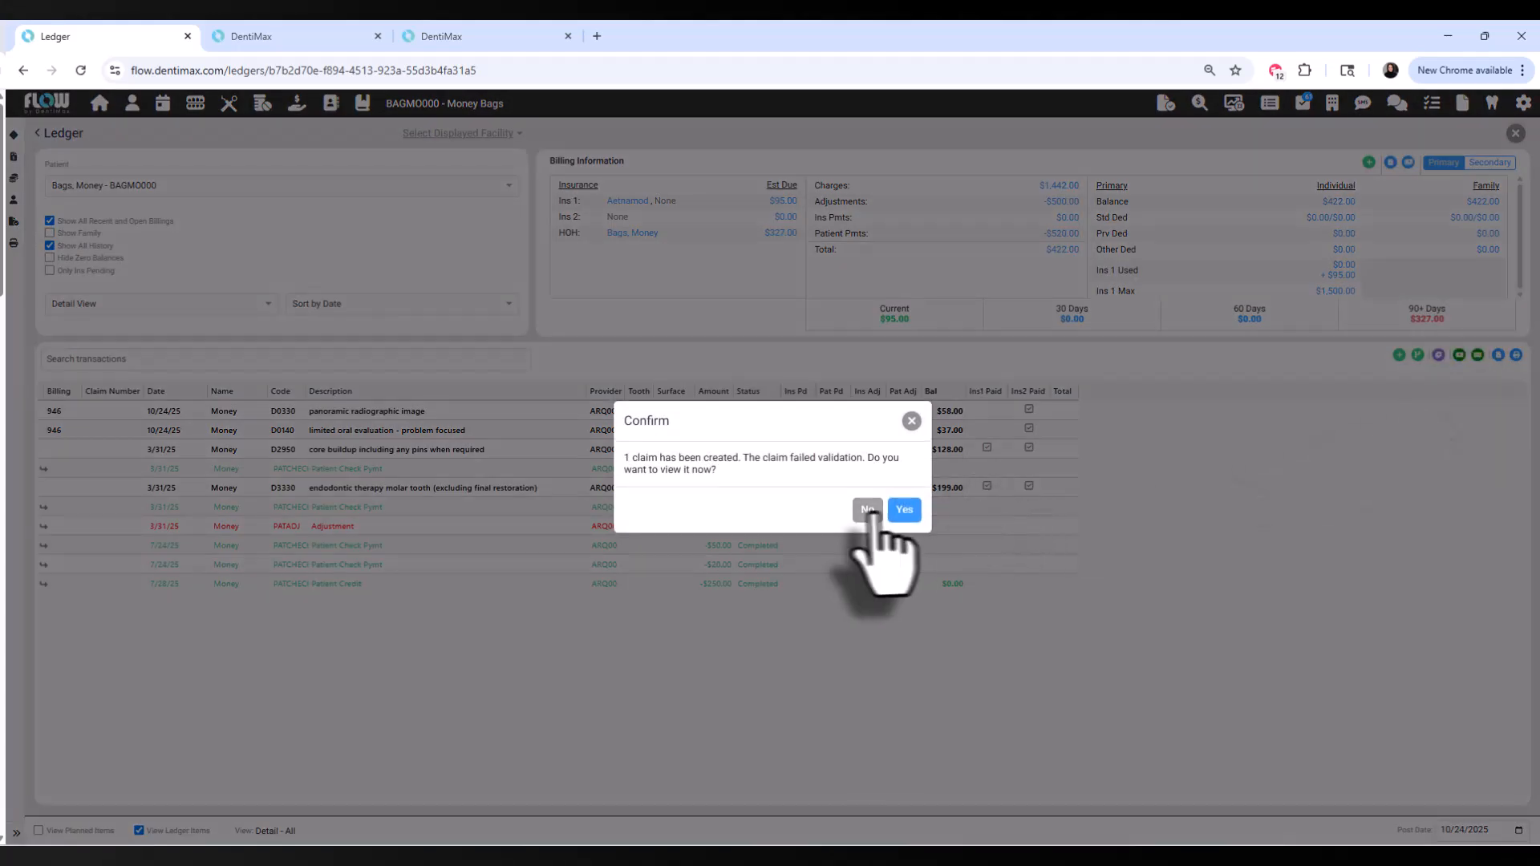
left_click(904, 510)
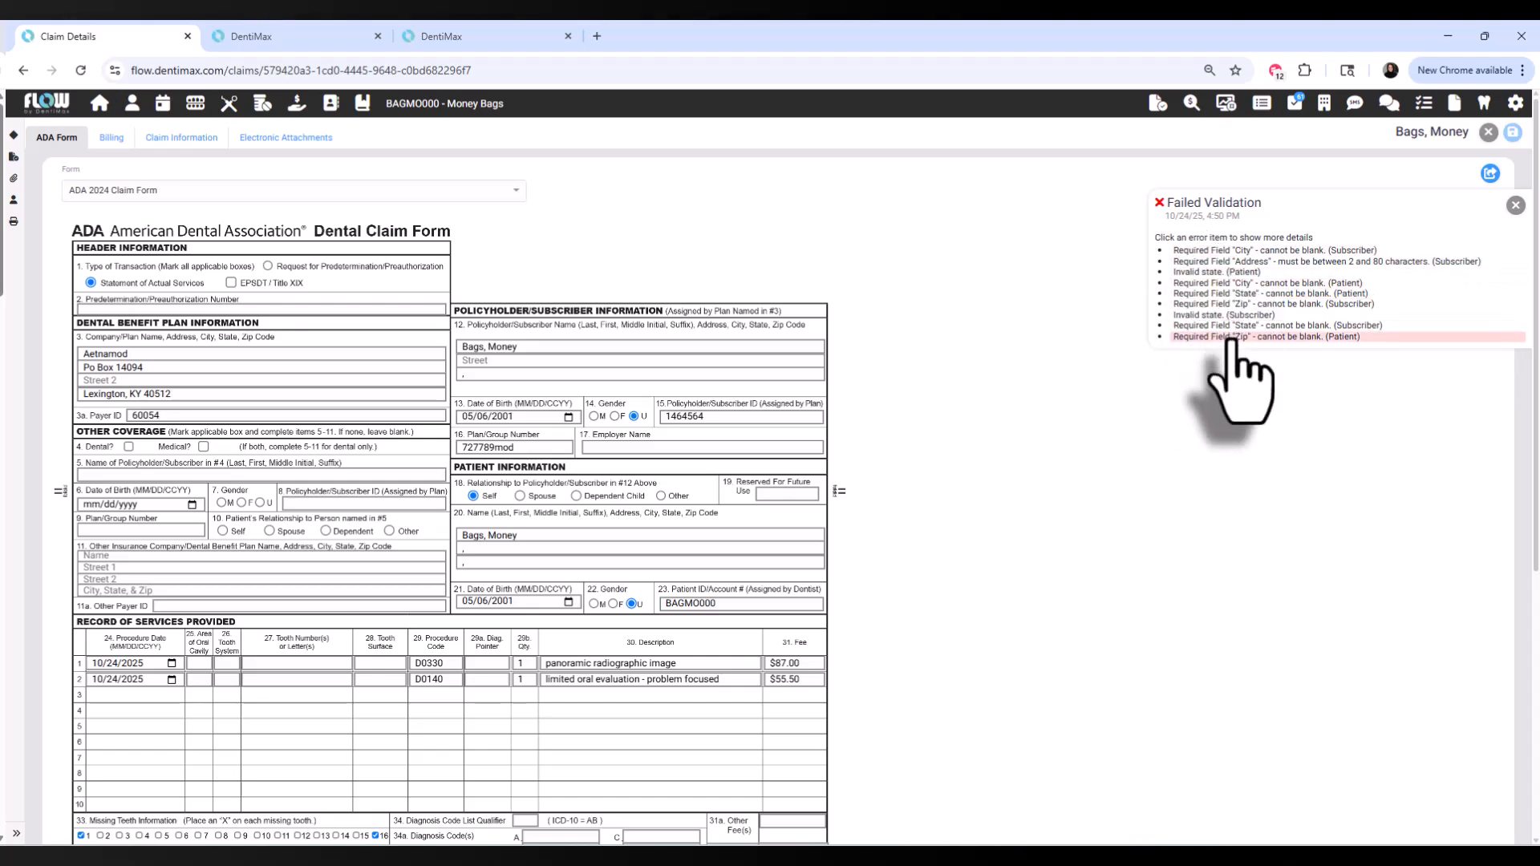
left_click(1515, 207)
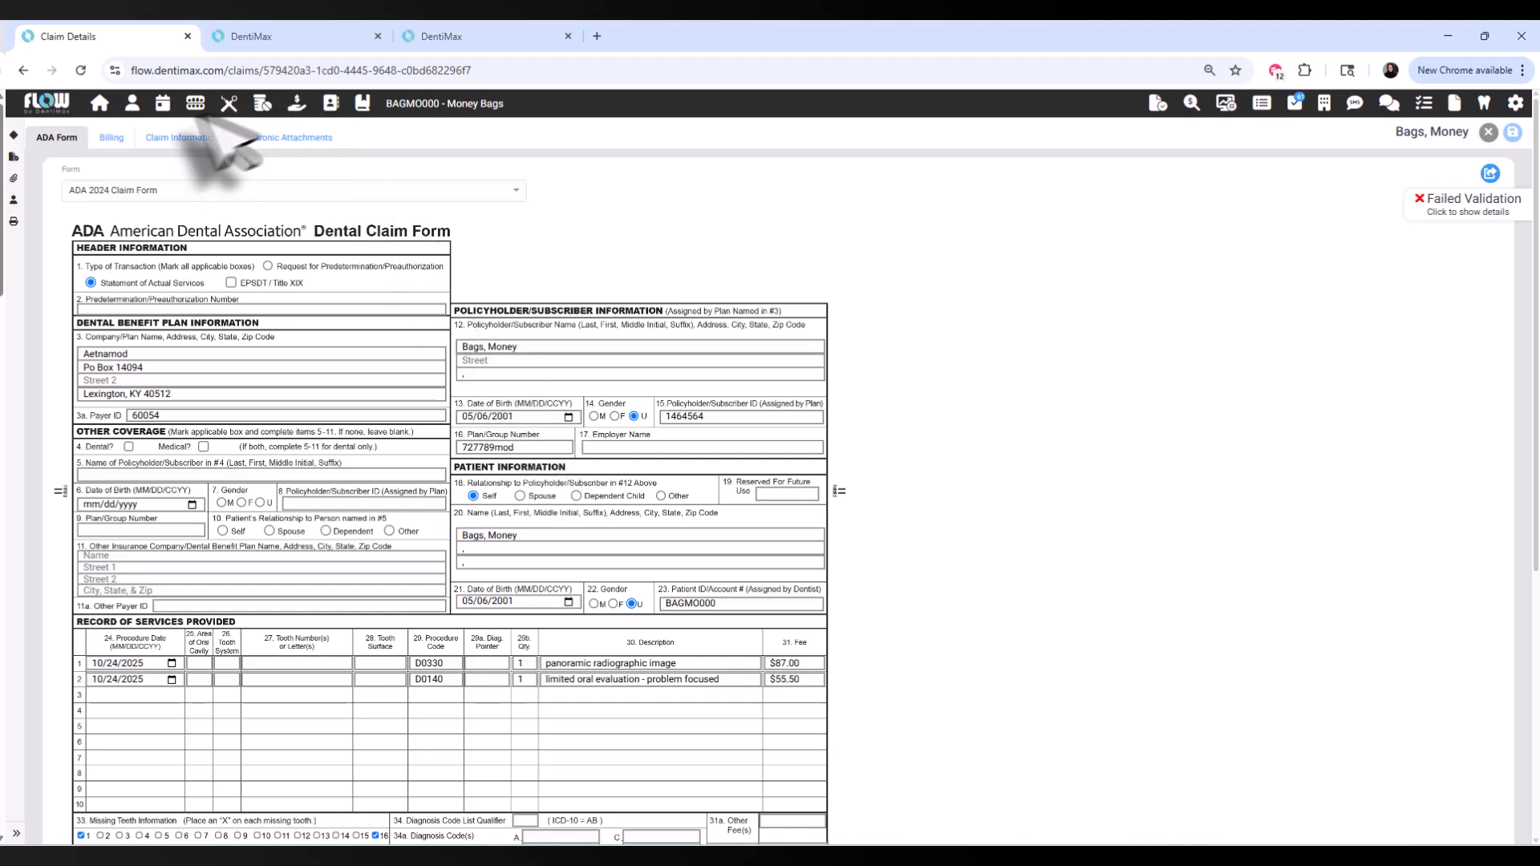
Check the claim's billing information and the address fields in the patient's record, and return to the claim
left_click(114, 138)
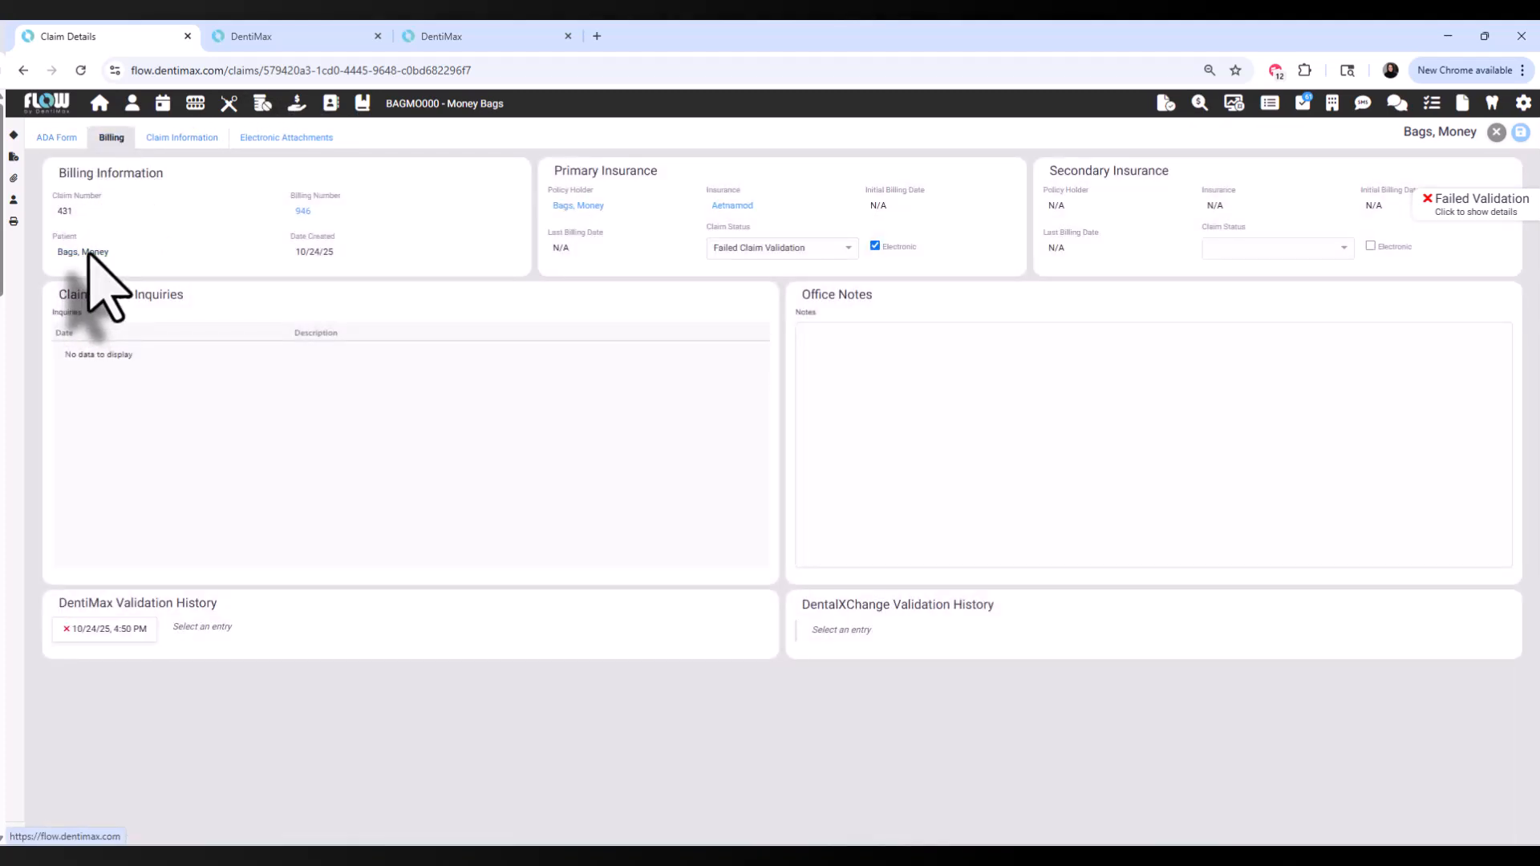
left_click(421, 105)
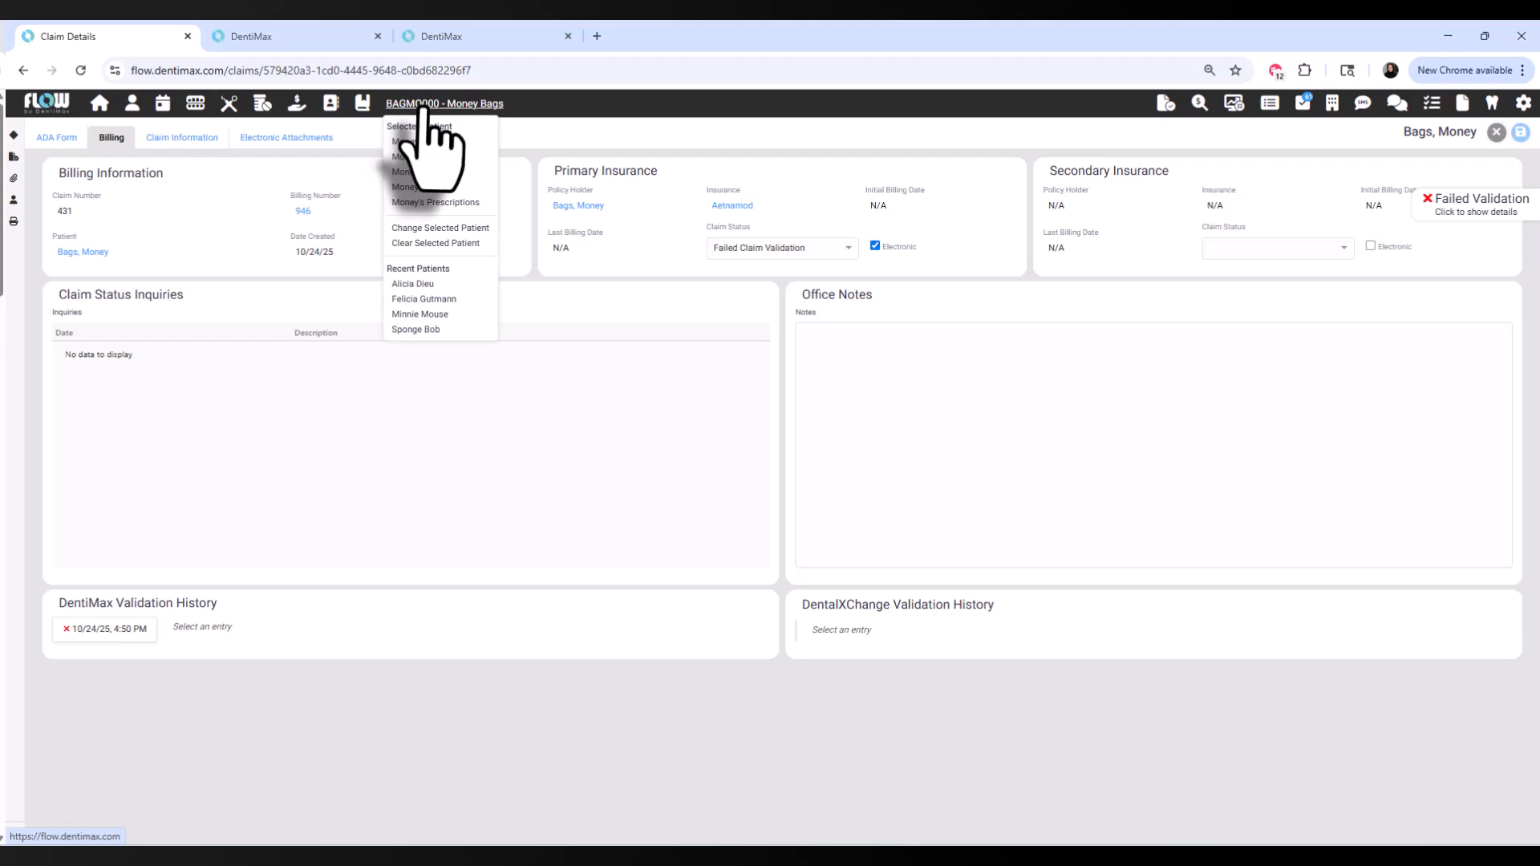
left_click(443, 146)
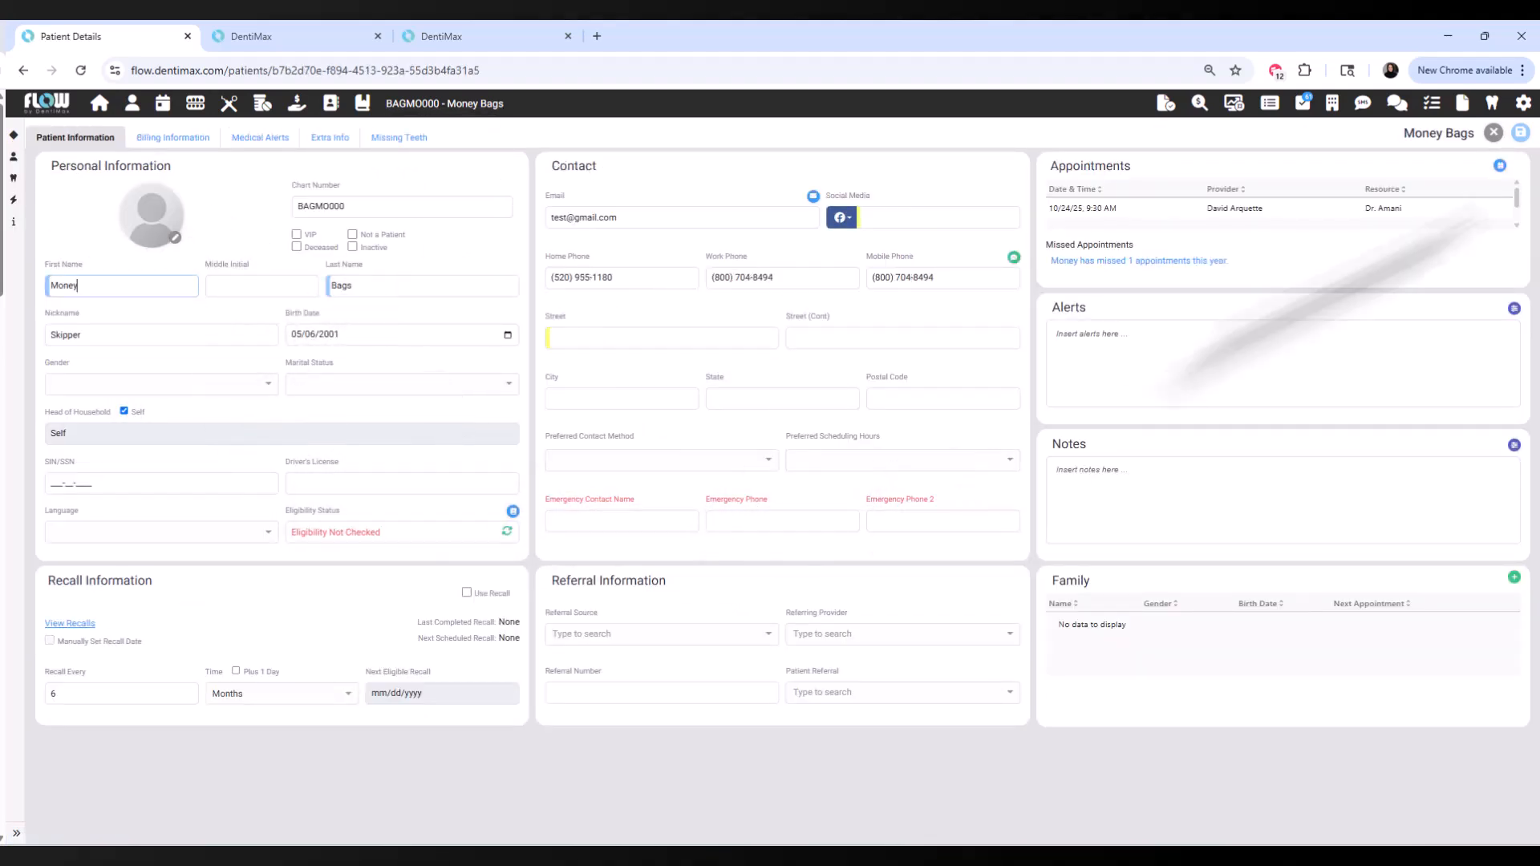
left_click(1494, 134)
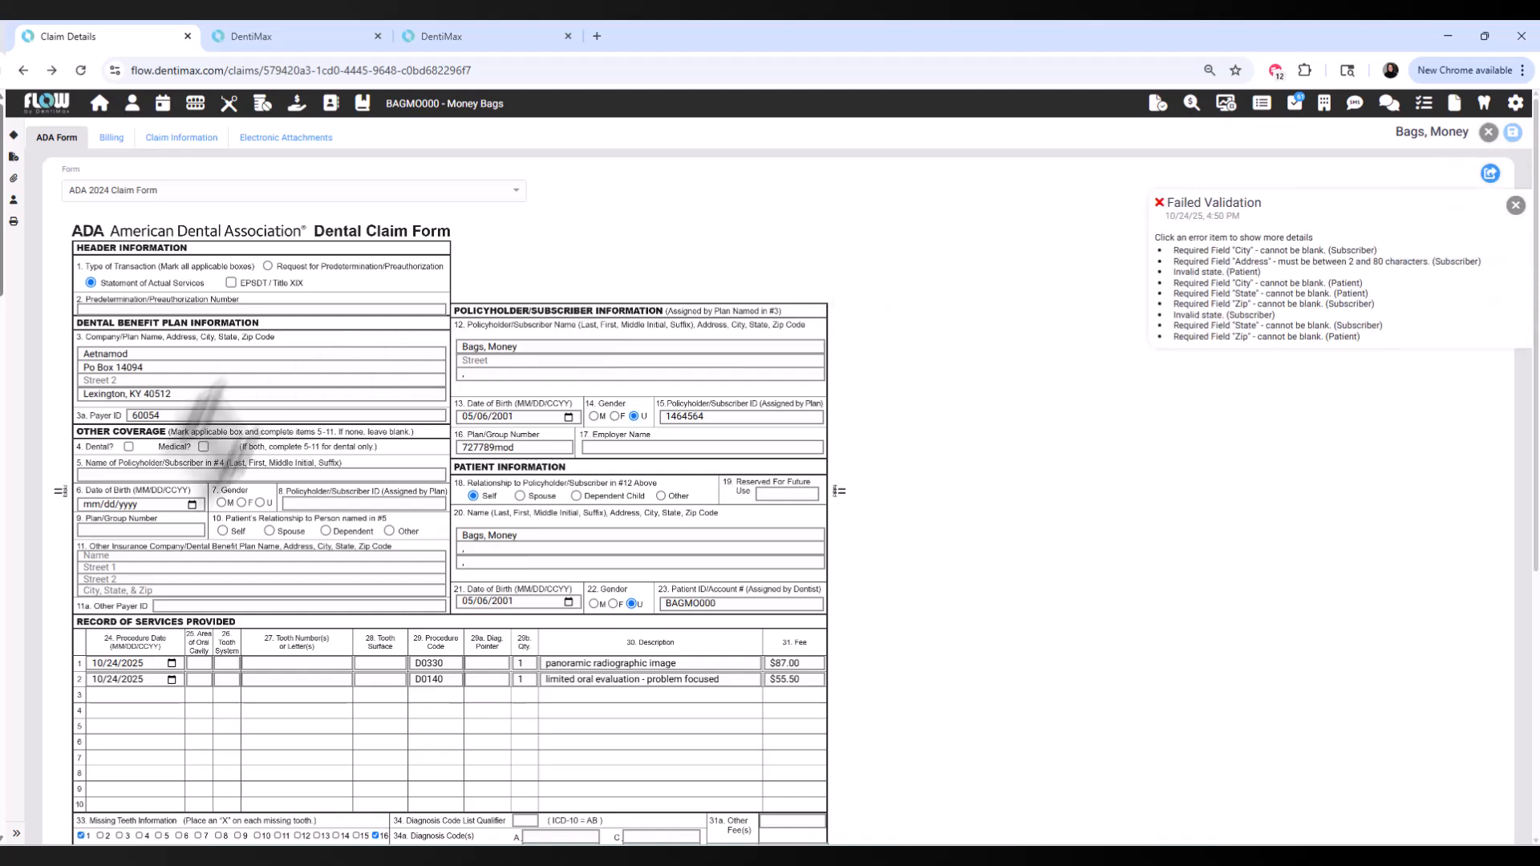
Attach the 10/24/25 4:47 PM clinical note for teeth 27, 28 to the claim as an electronic attachment
left_click(313, 148)
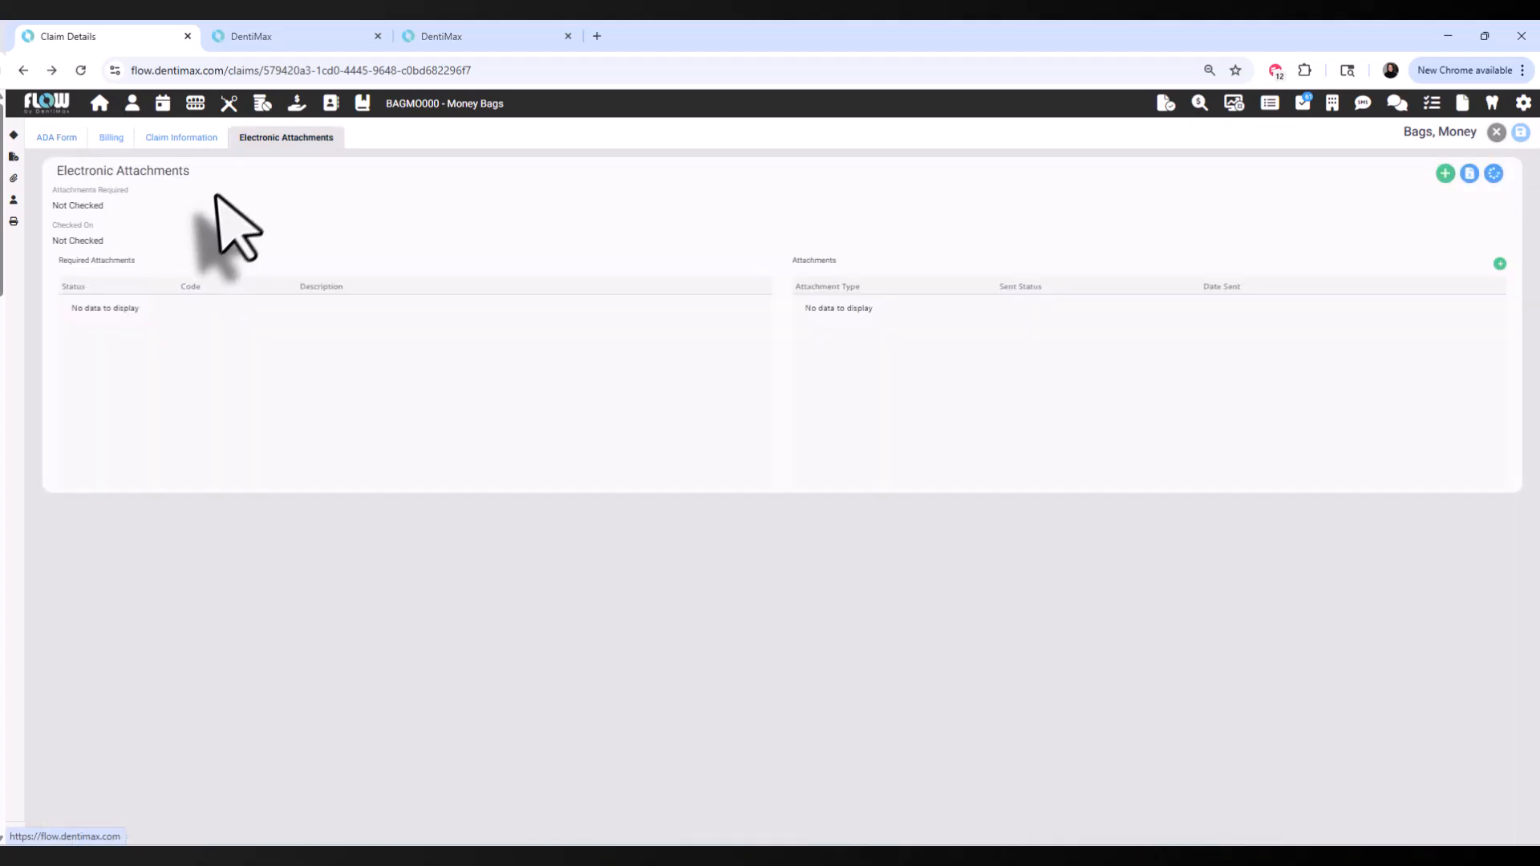
left_click(1499, 264)
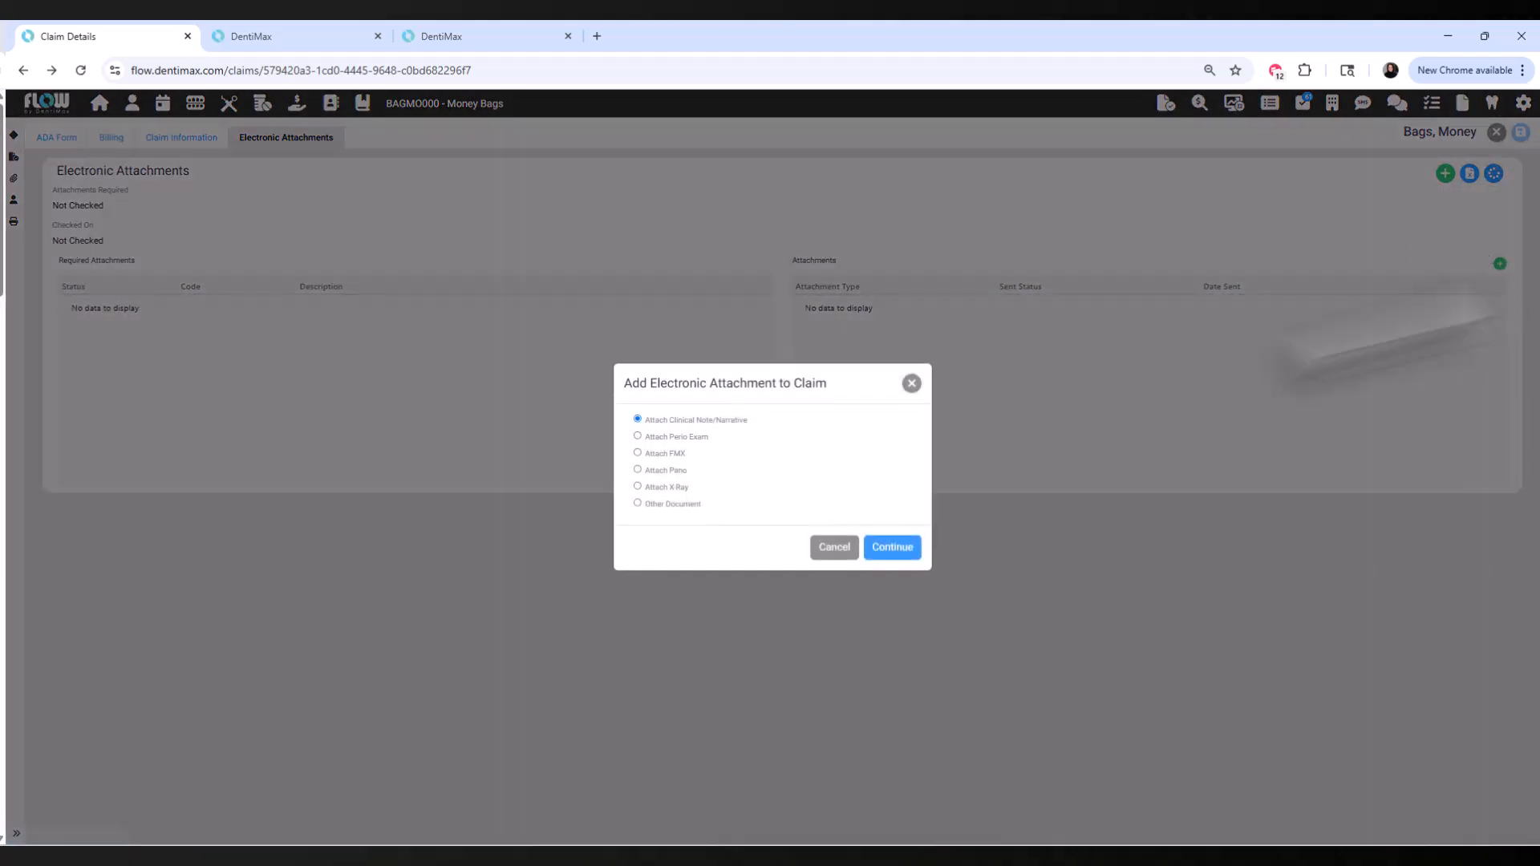
left_click(908, 553)
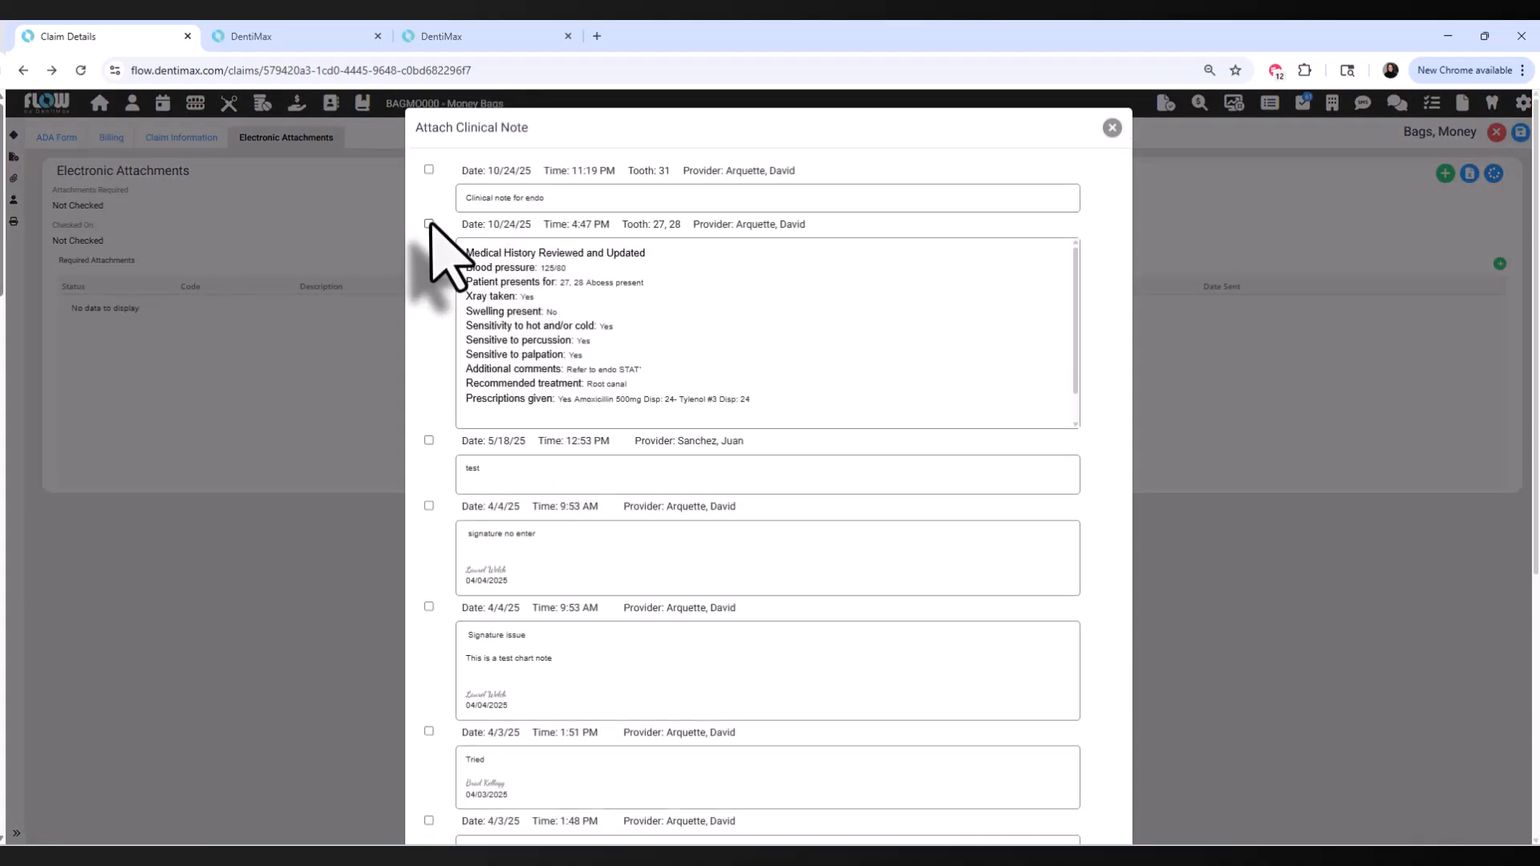
left_click(429, 224)
scroll(1101, 739, "down", 5)
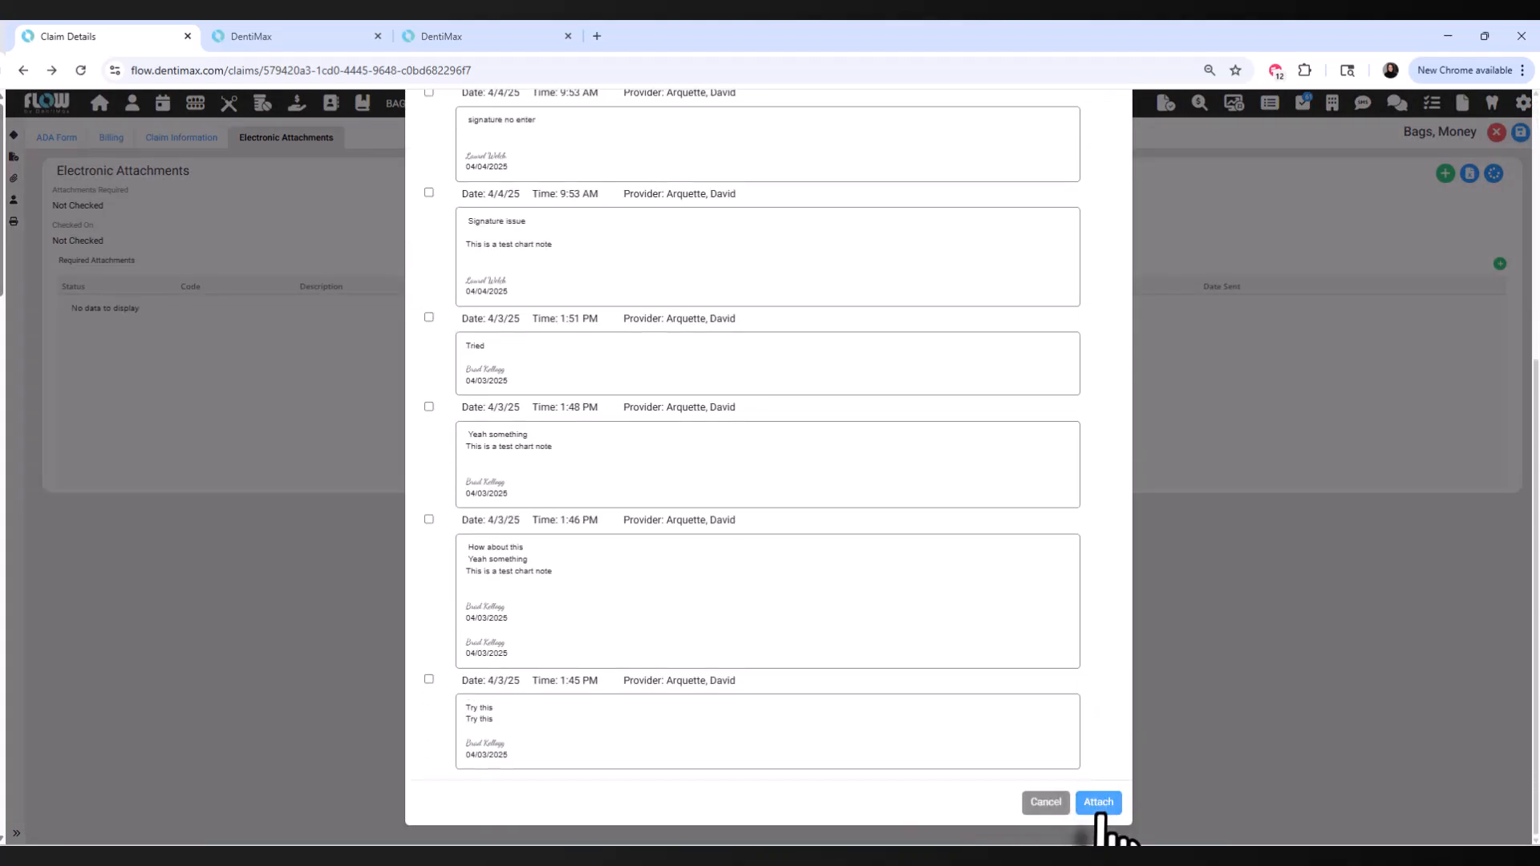
left_click(1098, 803)
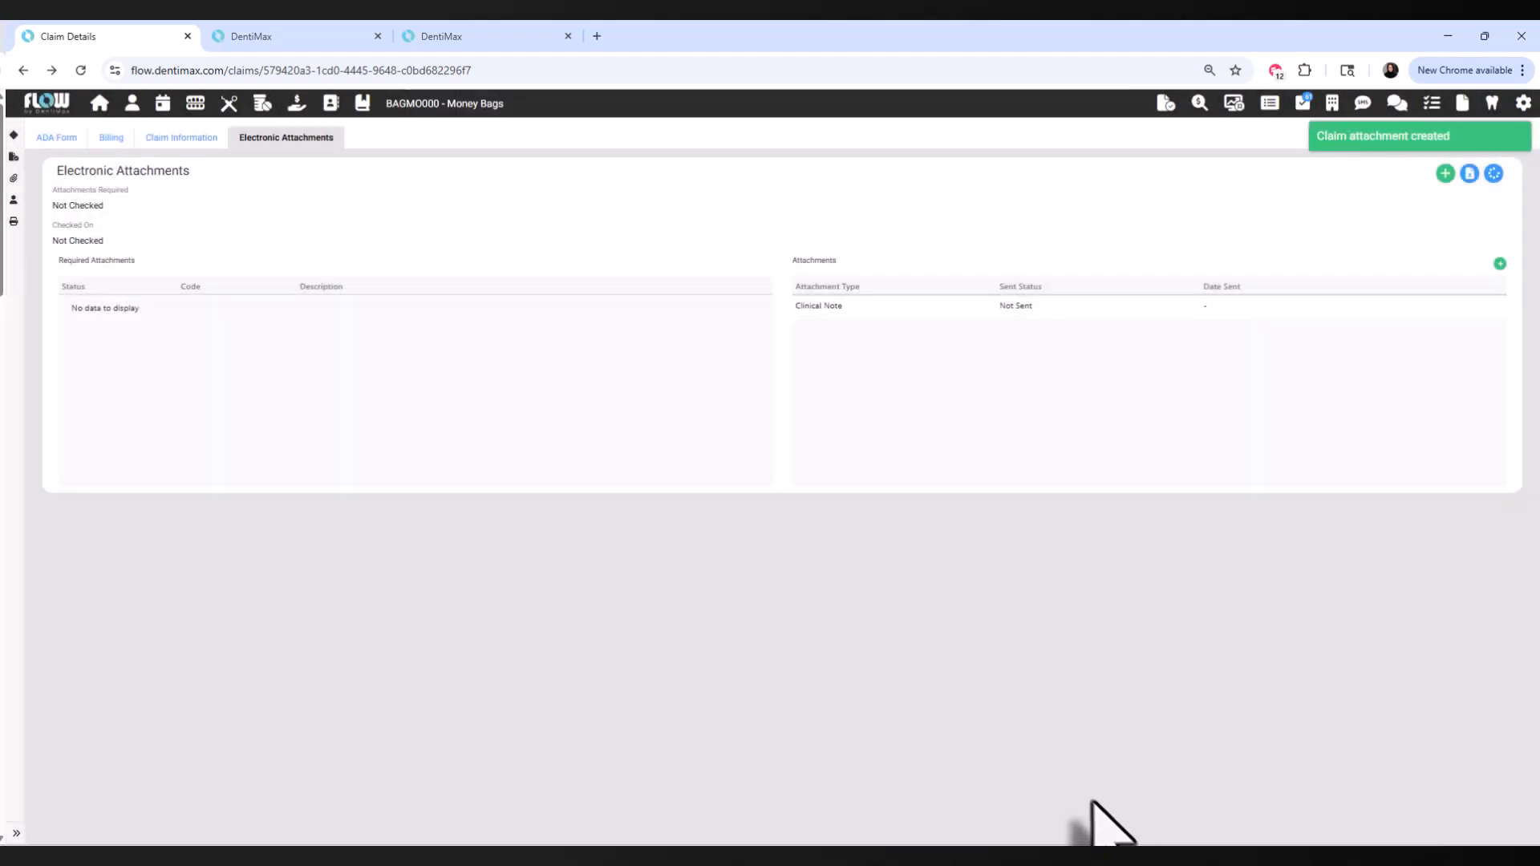
Attach the patient's perio exam to the claim and upload the claim's electronic attachments
left_click(1501, 264)
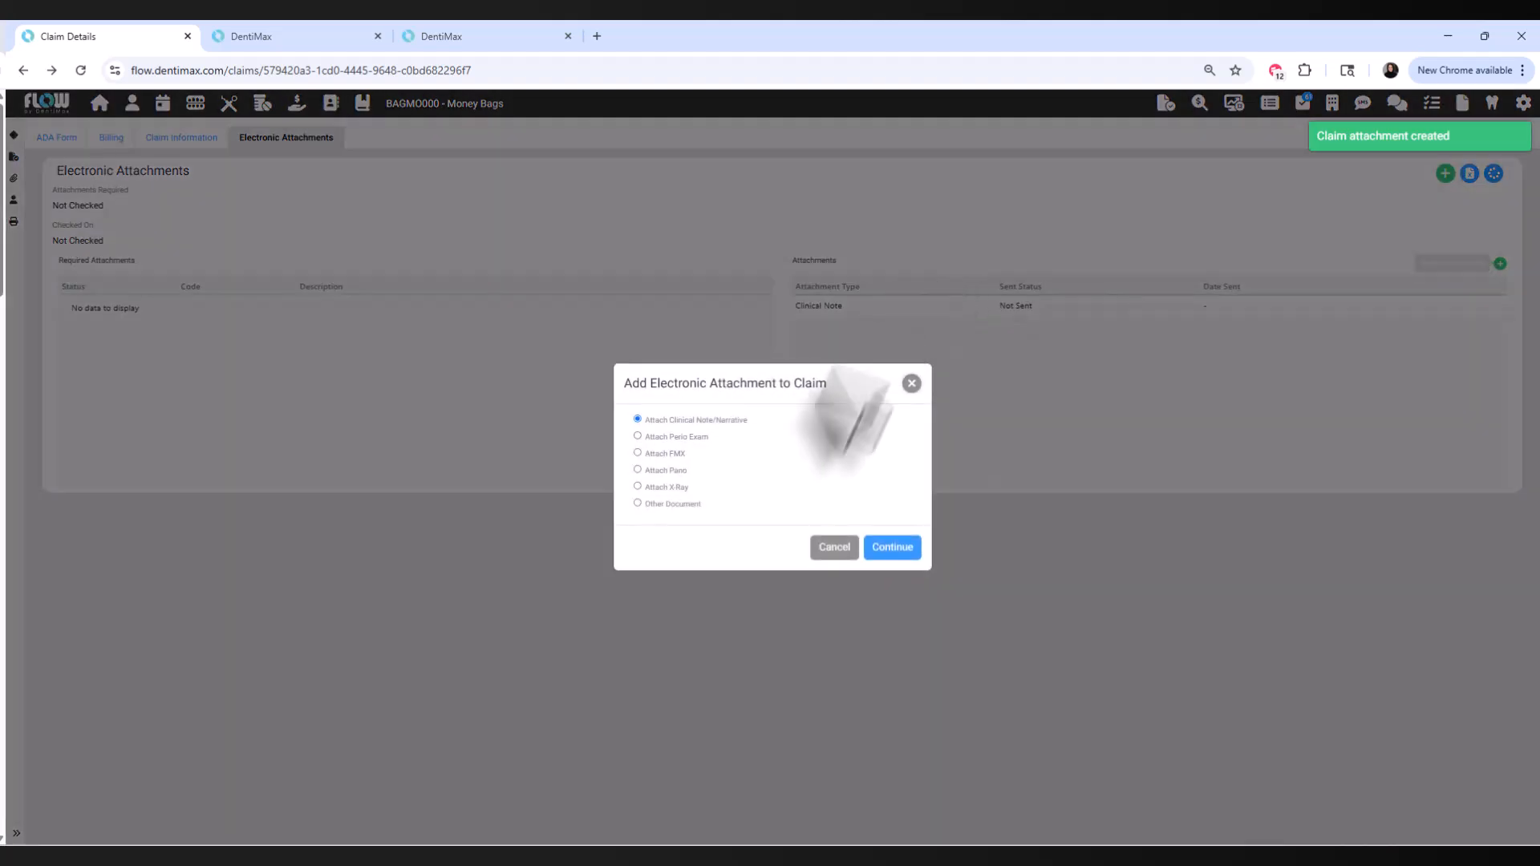
left_click(680, 503)
left_click(810, 507)
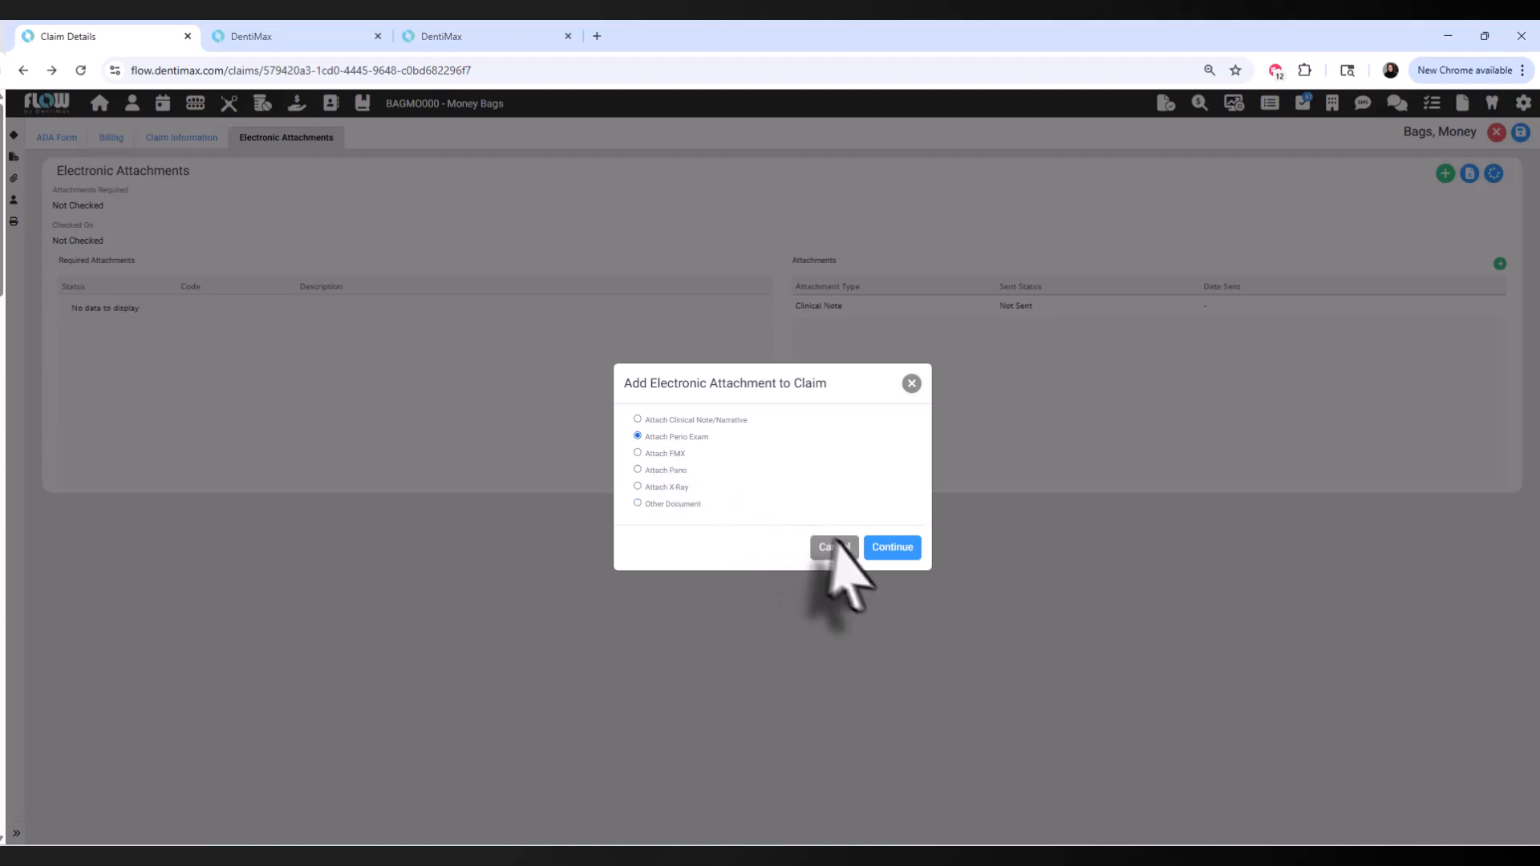
left_click(893, 548)
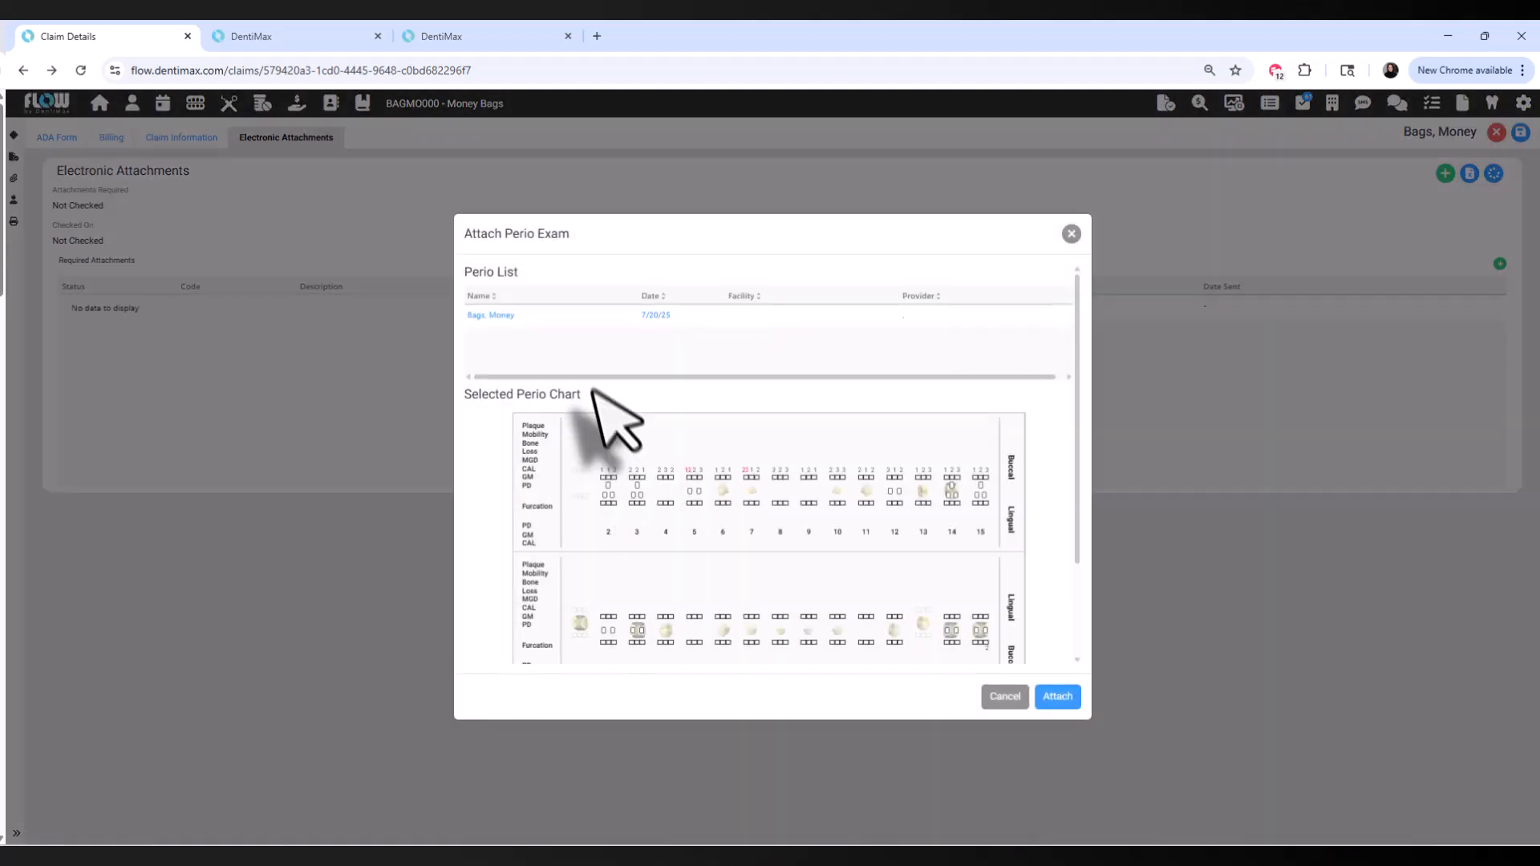
left_click(1058, 696)
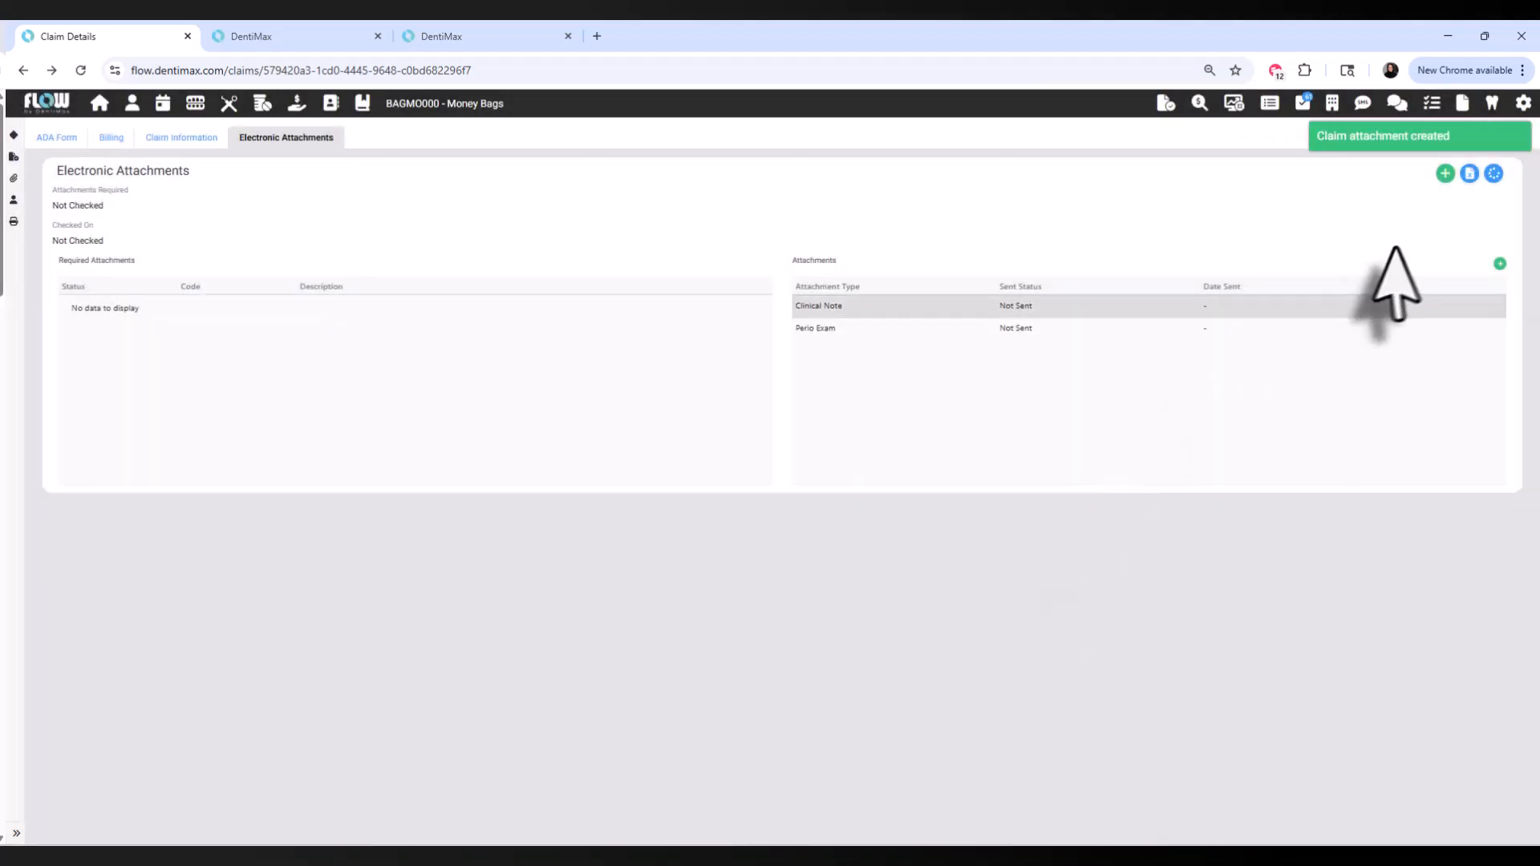
left_click(1494, 175)
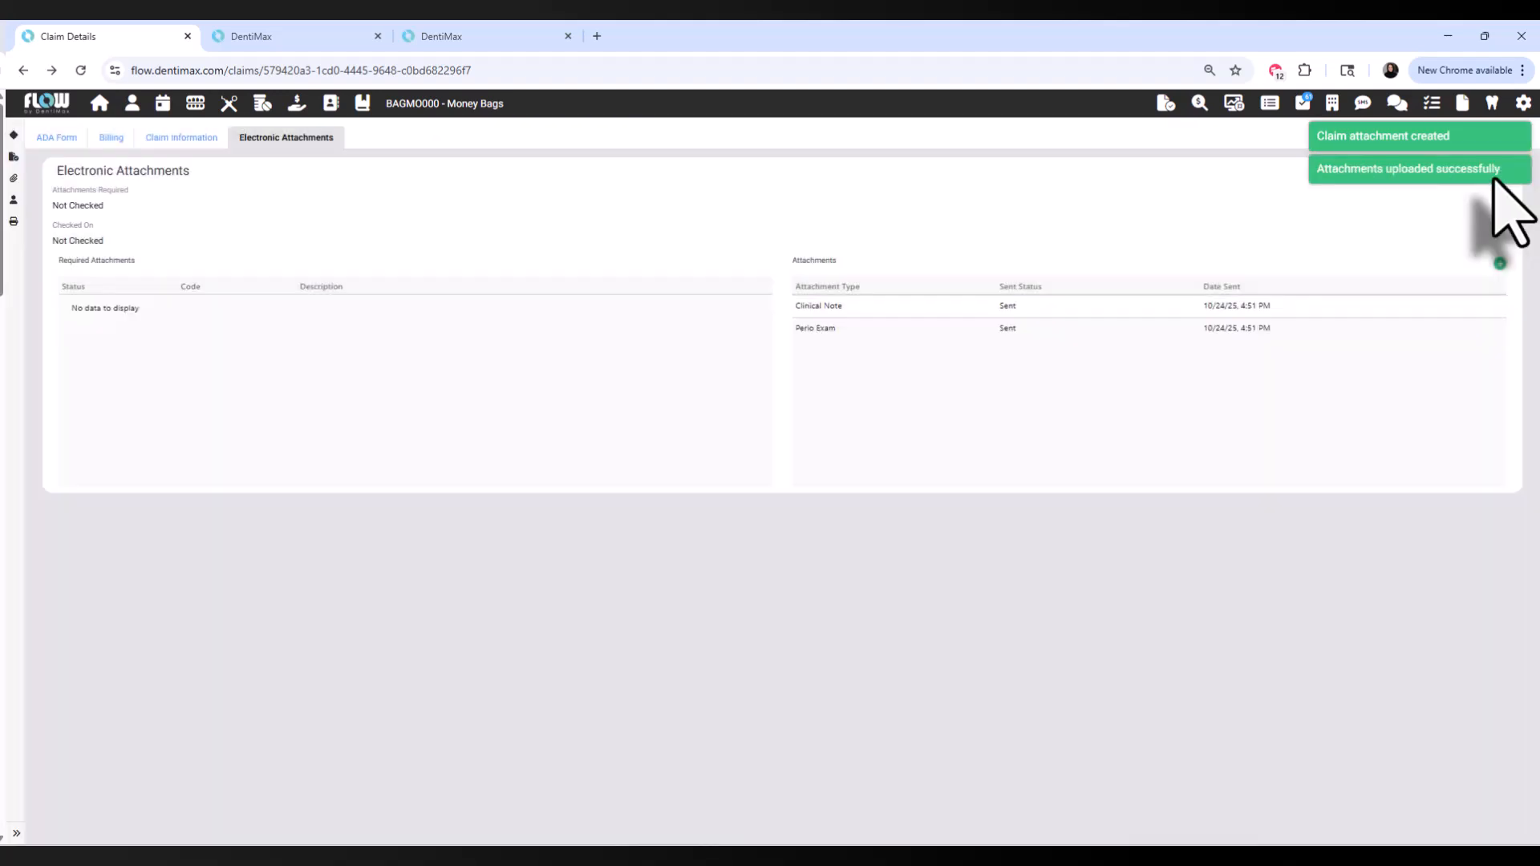
Set the claim's primary insurance status to Billed and save the claim
left_click(111, 137)
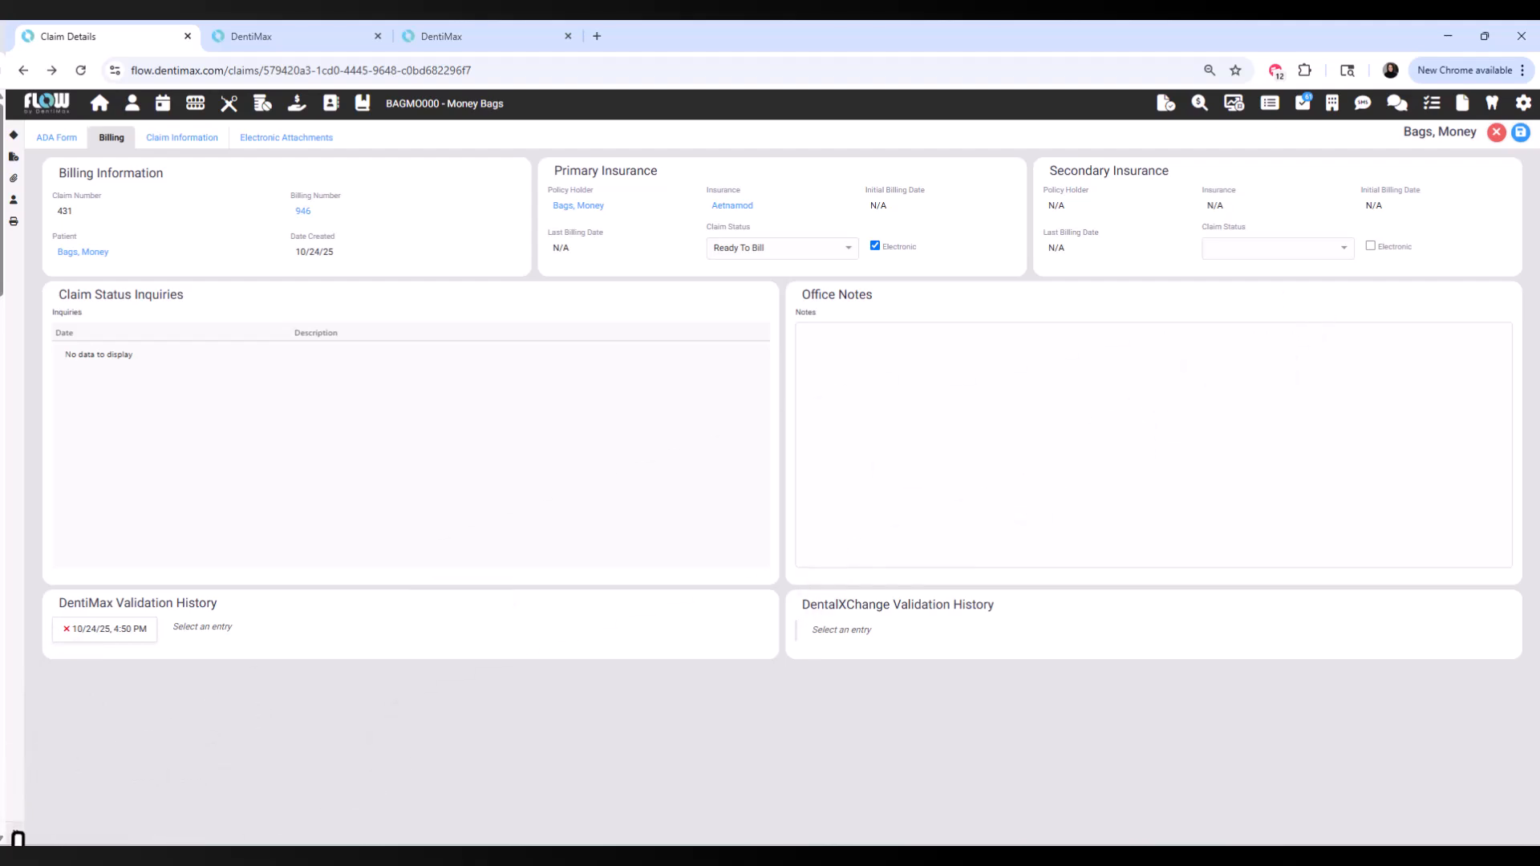
left_click(17, 836)
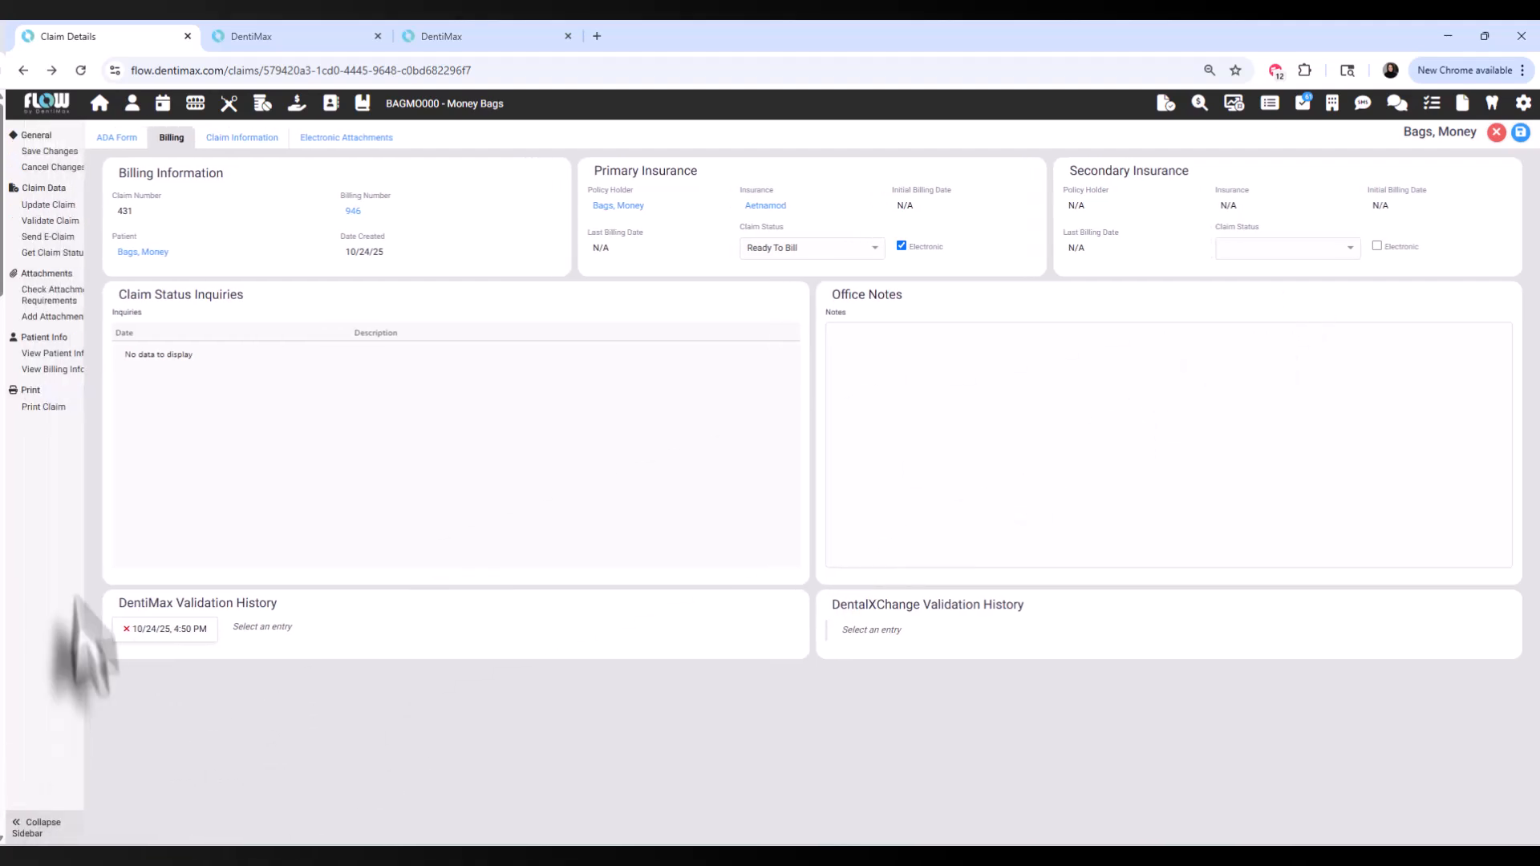
left_click(44, 237)
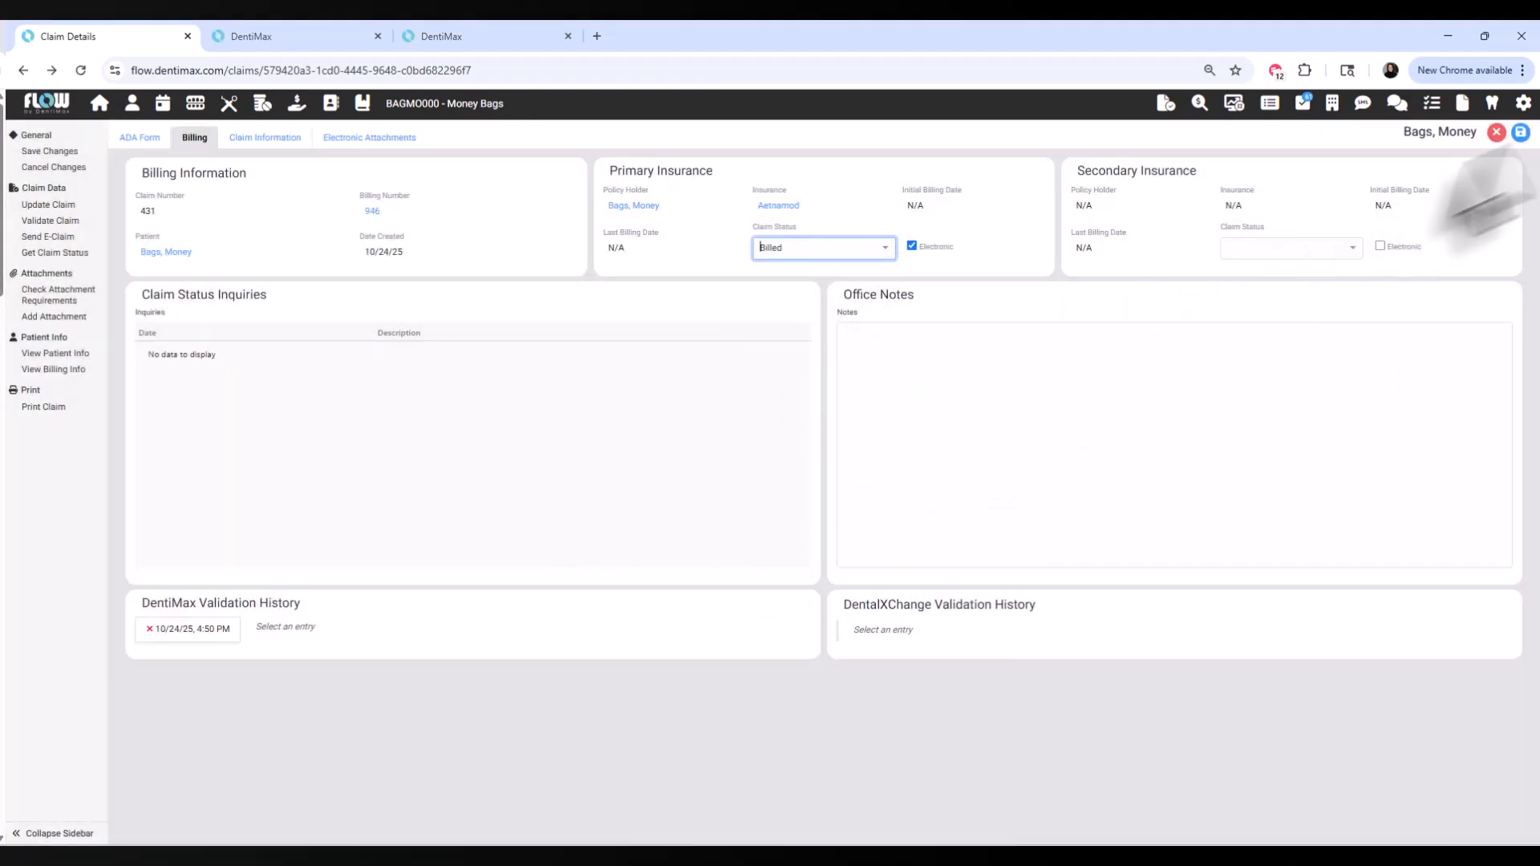
left_click(1520, 133)
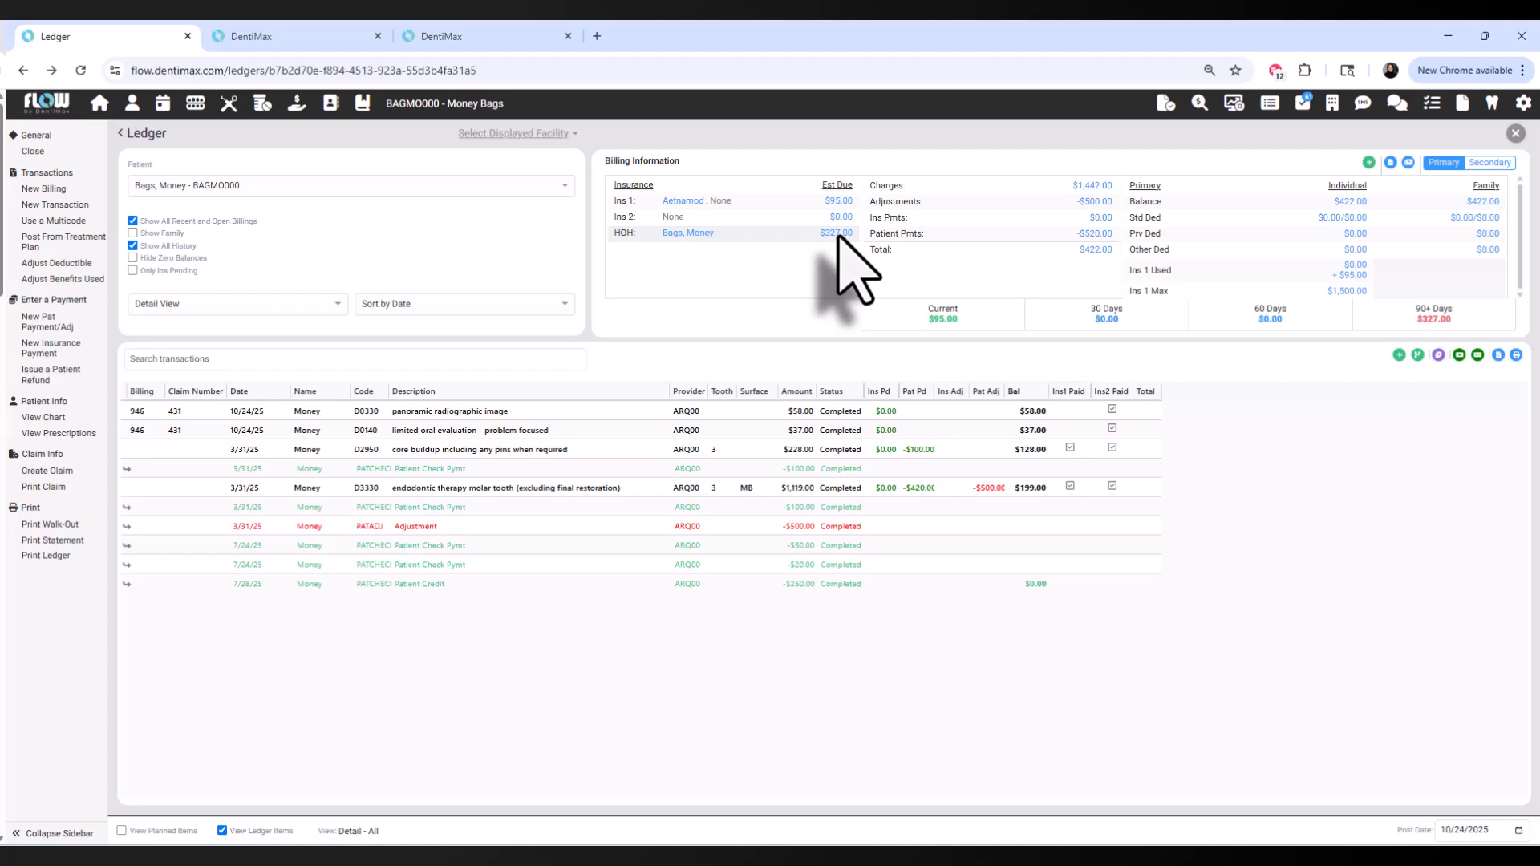
Enter a $200 patient payment under the code CCPAY - Credit Card Payment and distribute it over the patient charges
left_click(1460, 358)
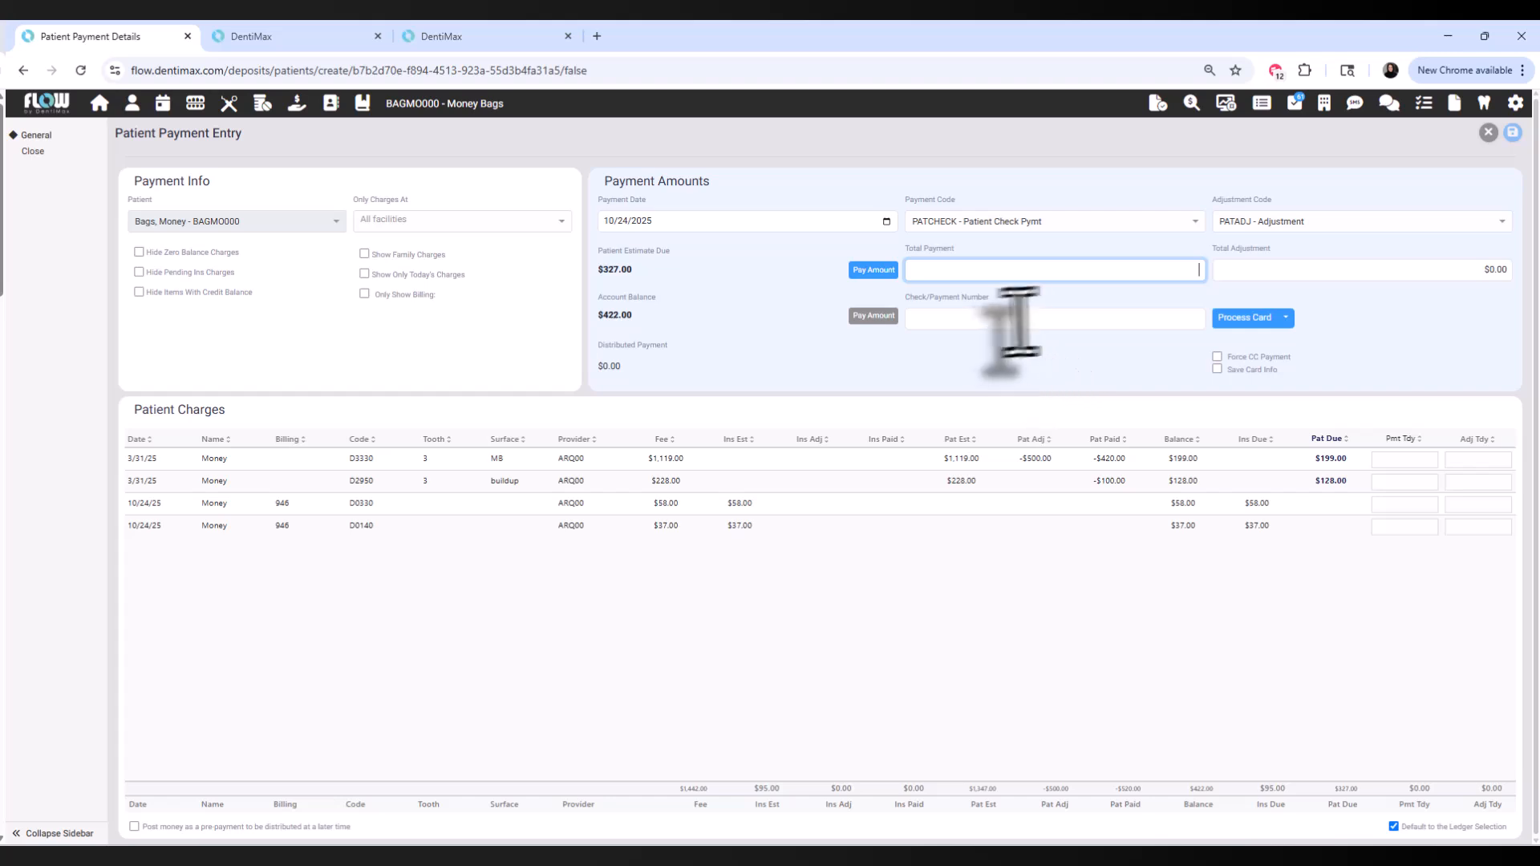
left_click(1067, 222)
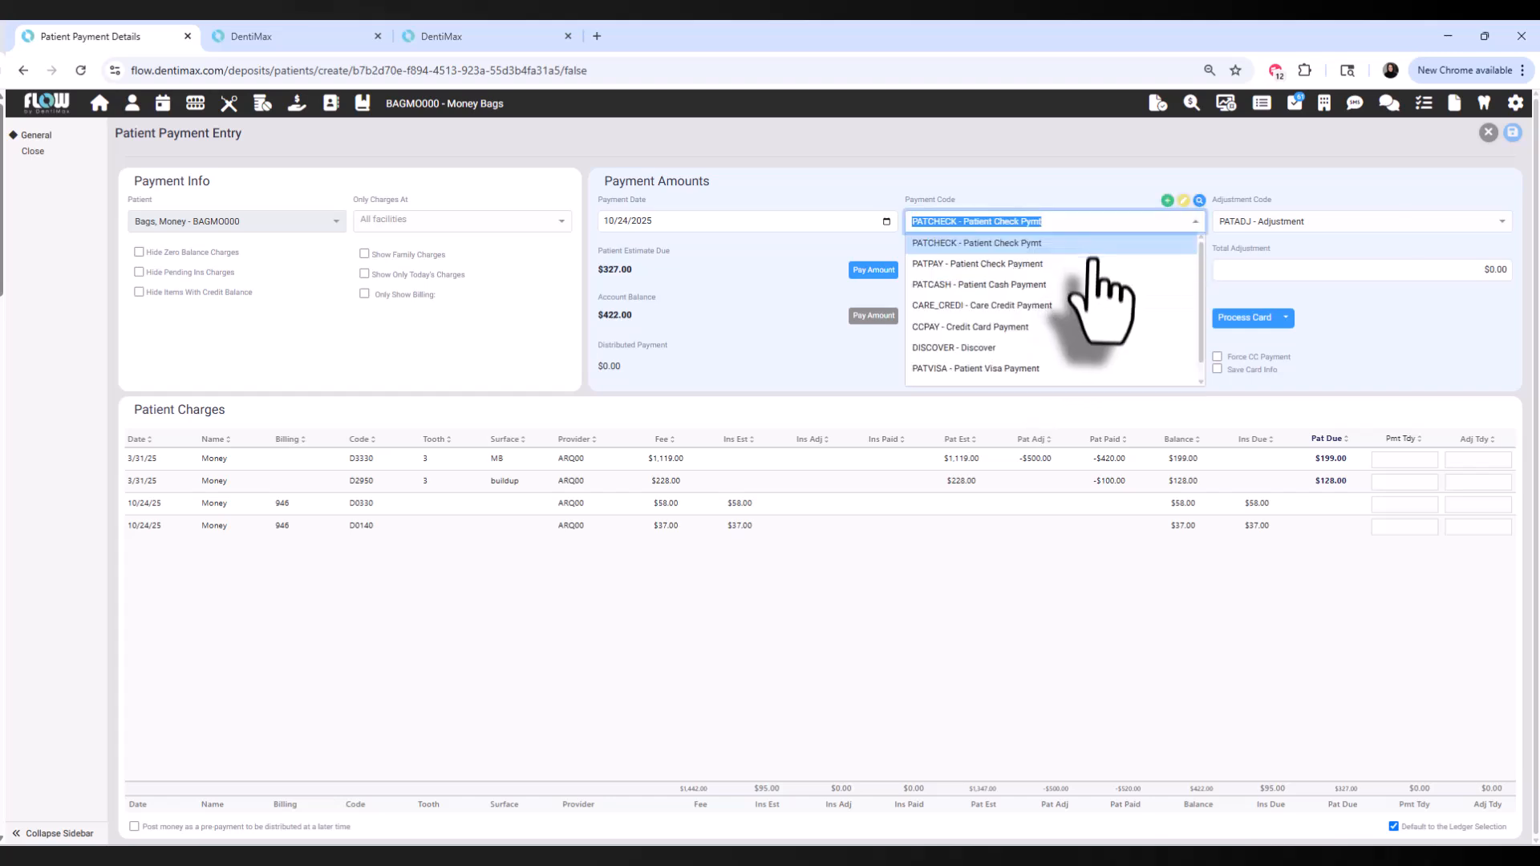
left_click(1028, 332)
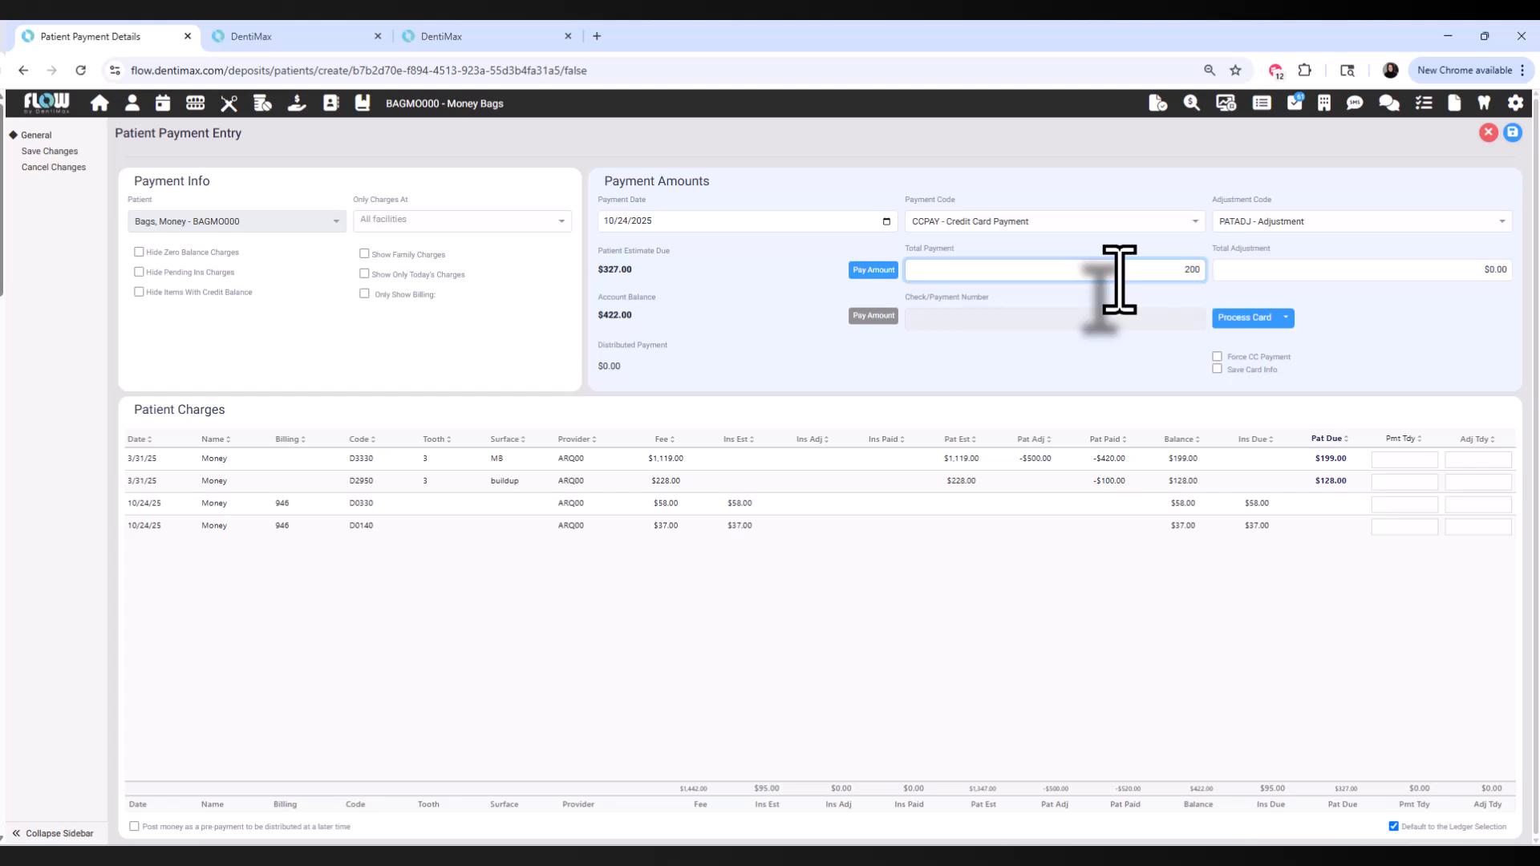
key("Return")
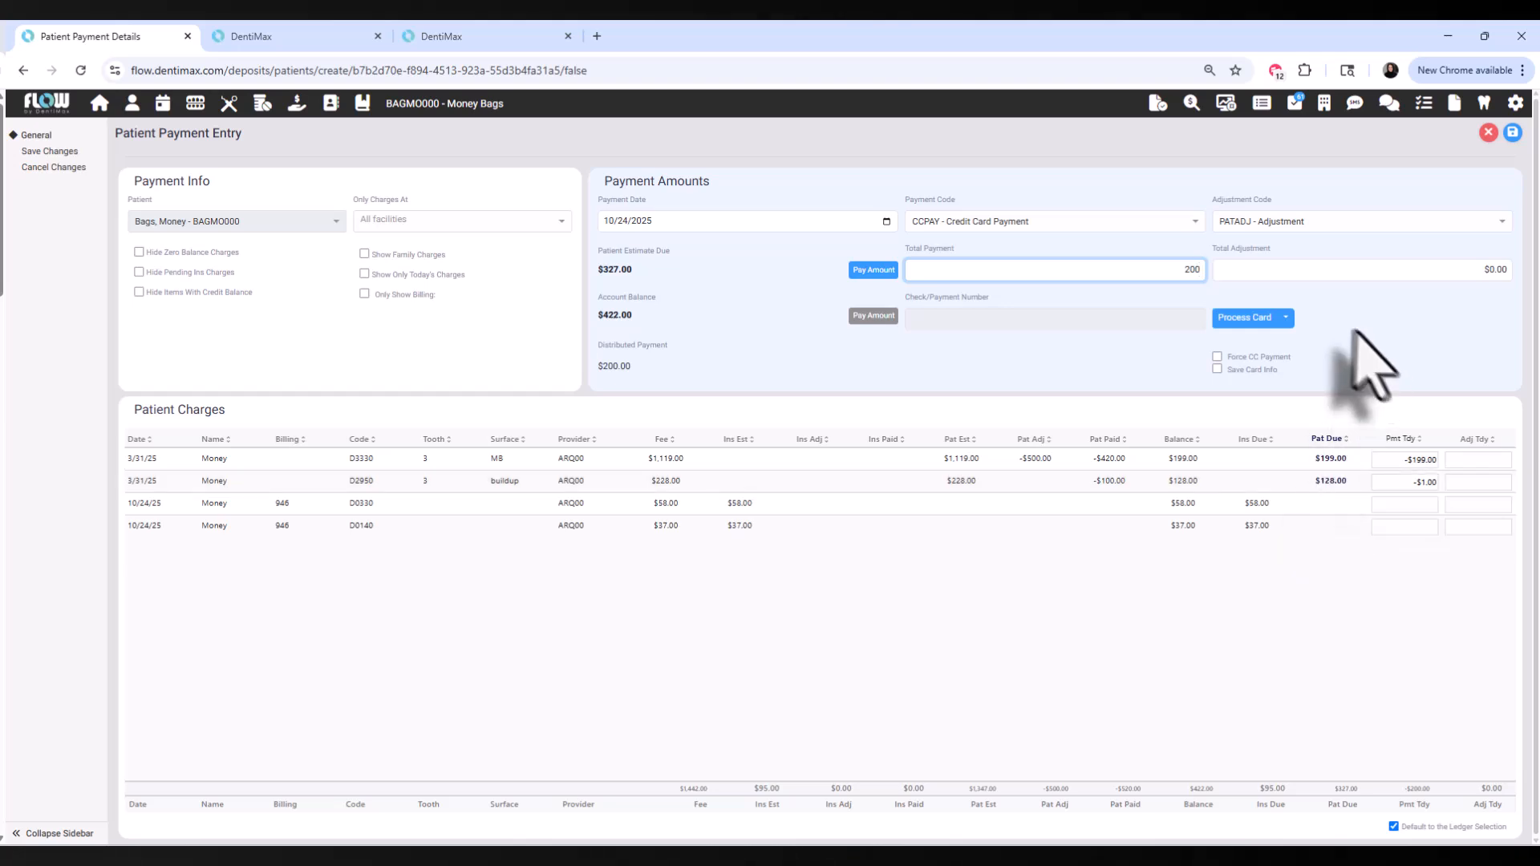
View the available card readers and the patient's saved cards for processing the credit card payment, without choosing one
left_click(1258, 319)
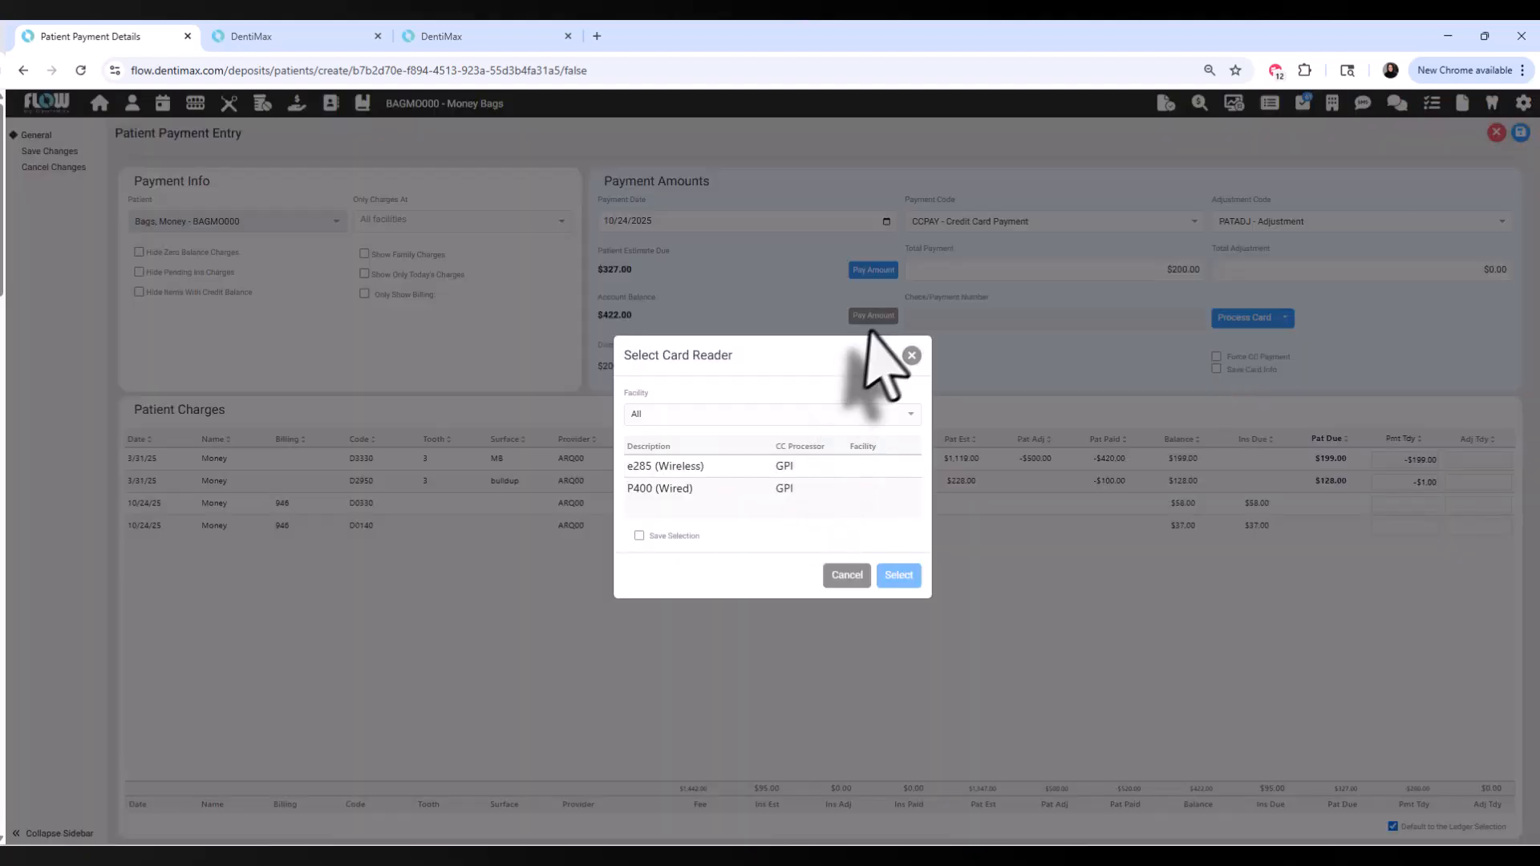
left_click(910, 353)
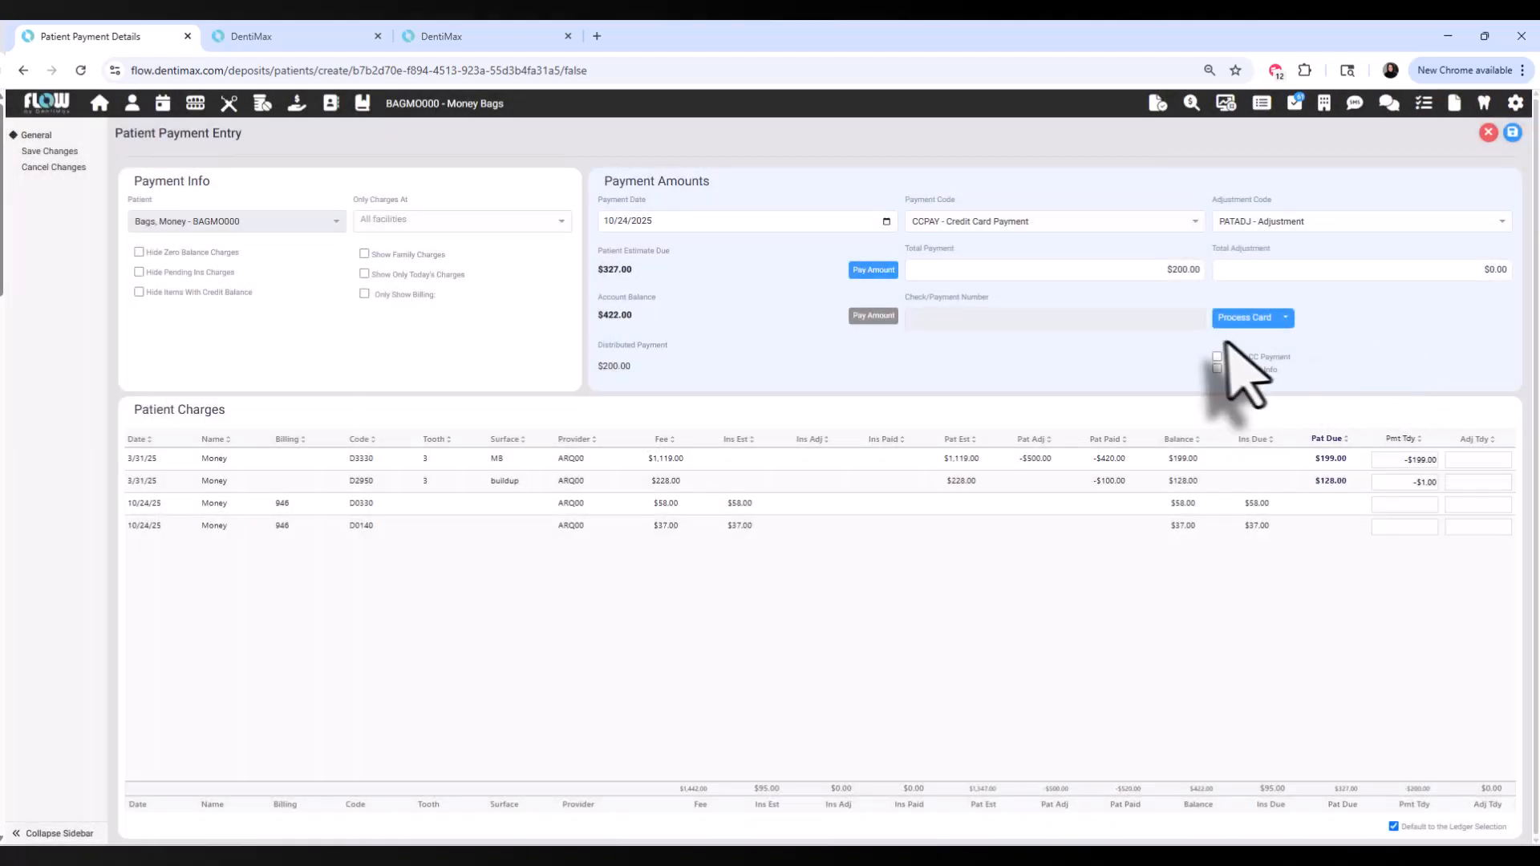
left_click(1285, 318)
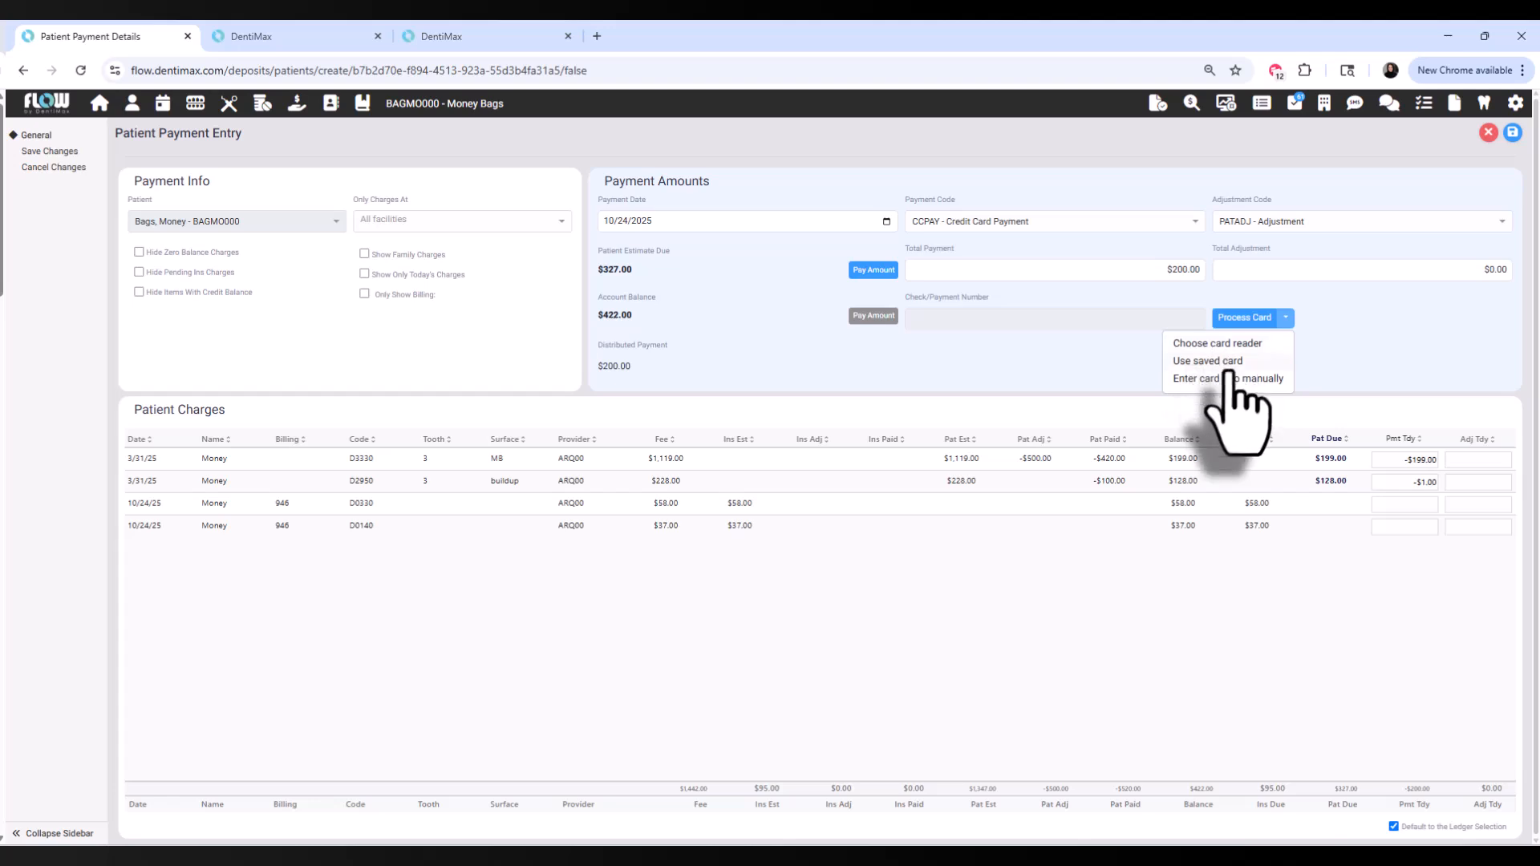
left_click(1219, 361)
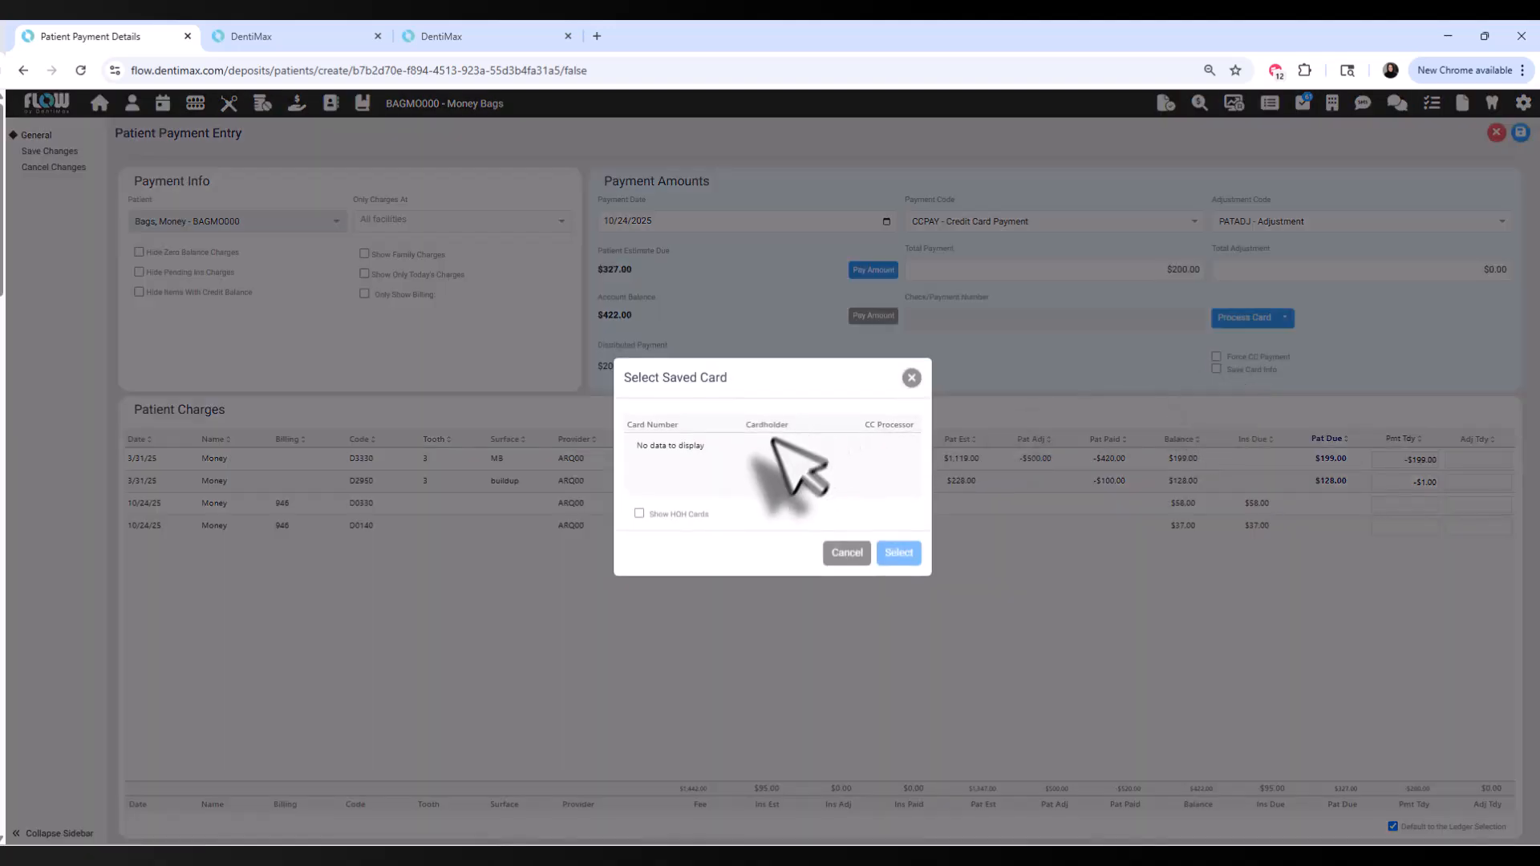
left_click(847, 552)
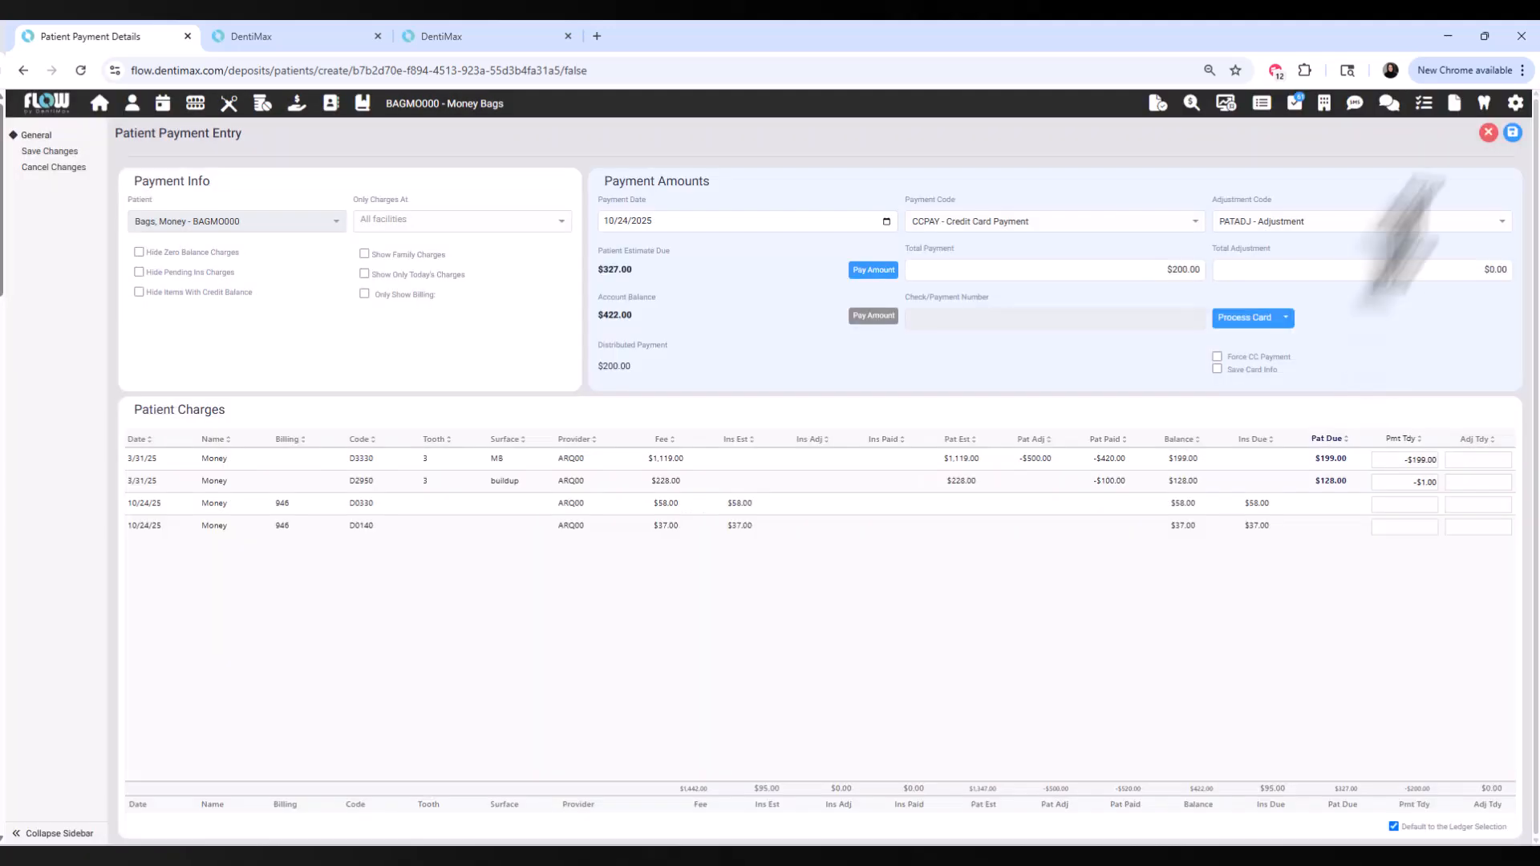
Save the patient payment and generate its Payment Receipt report from the ledger
left_click(1512, 134)
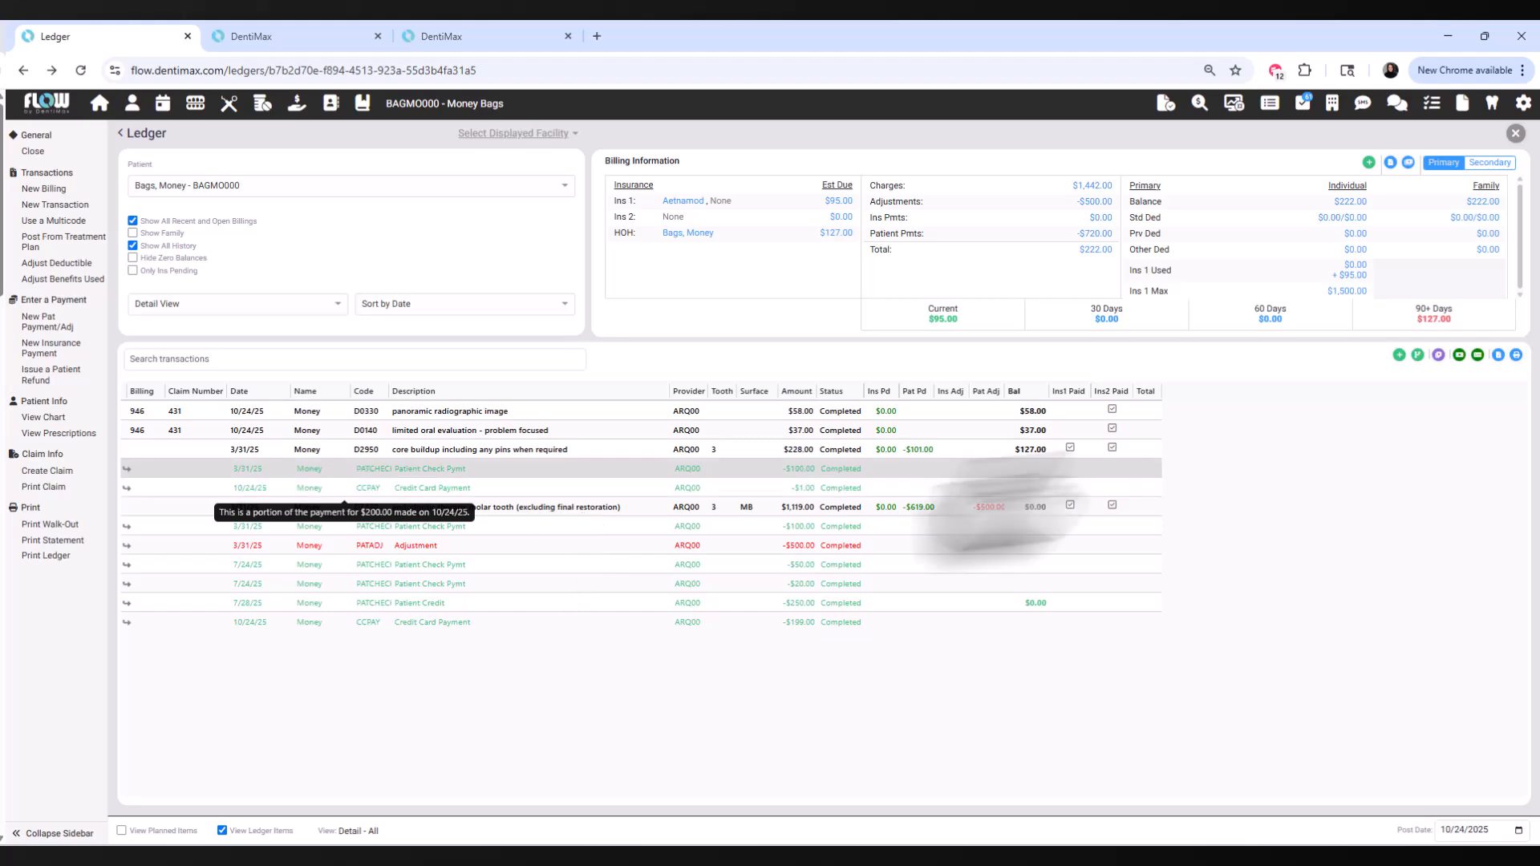
left_click(1516, 354)
left_click(710, 497)
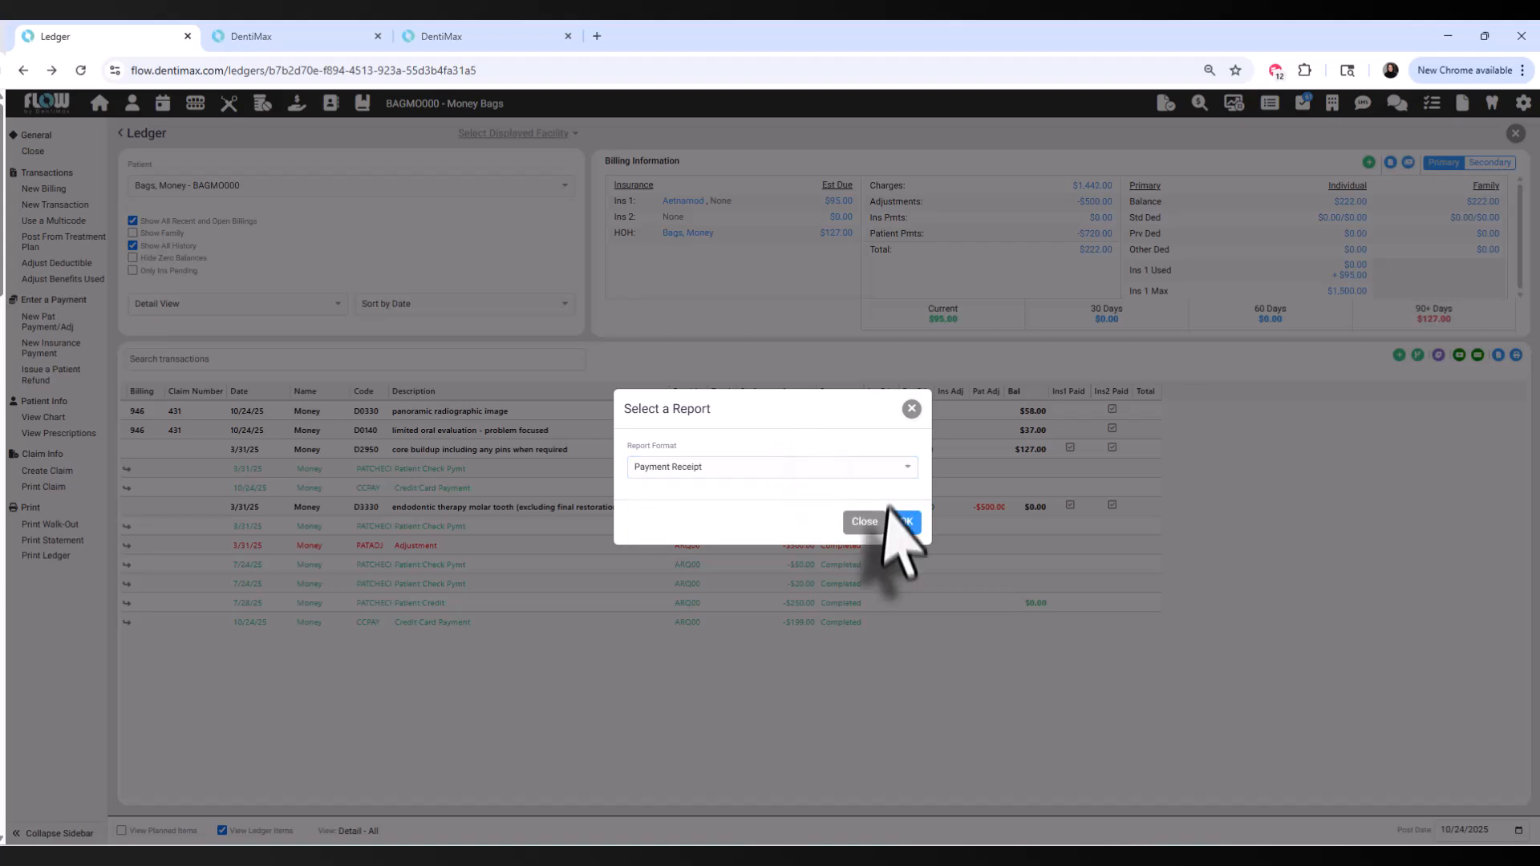
left_click(904, 522)
left_click(907, 555)
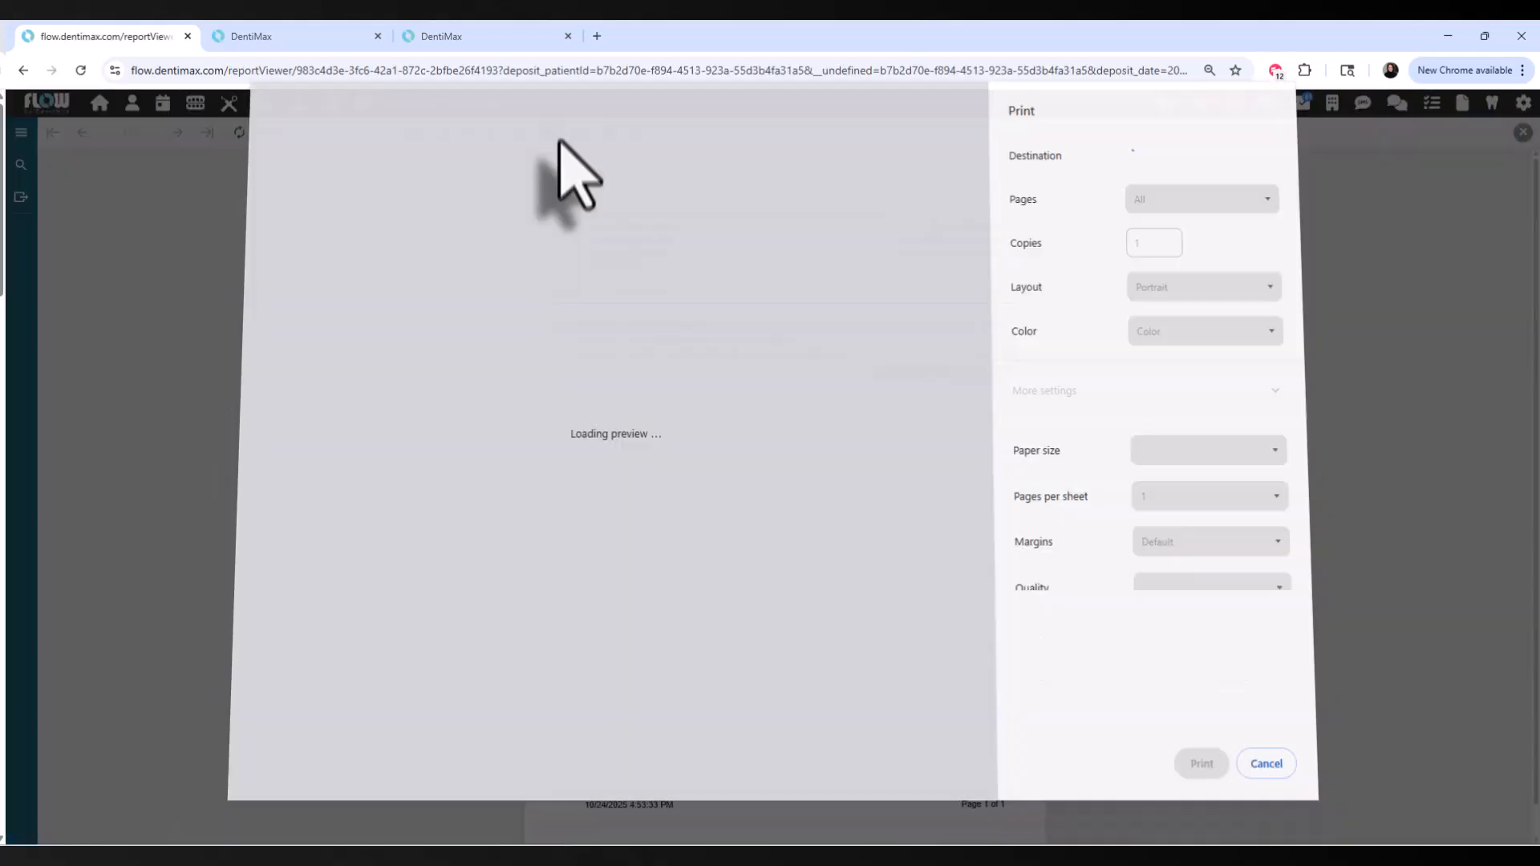
Save the payment receipt as a PDF, mark the statements as printed and close the report
left_click(1195, 160)
left_click(1163, 205)
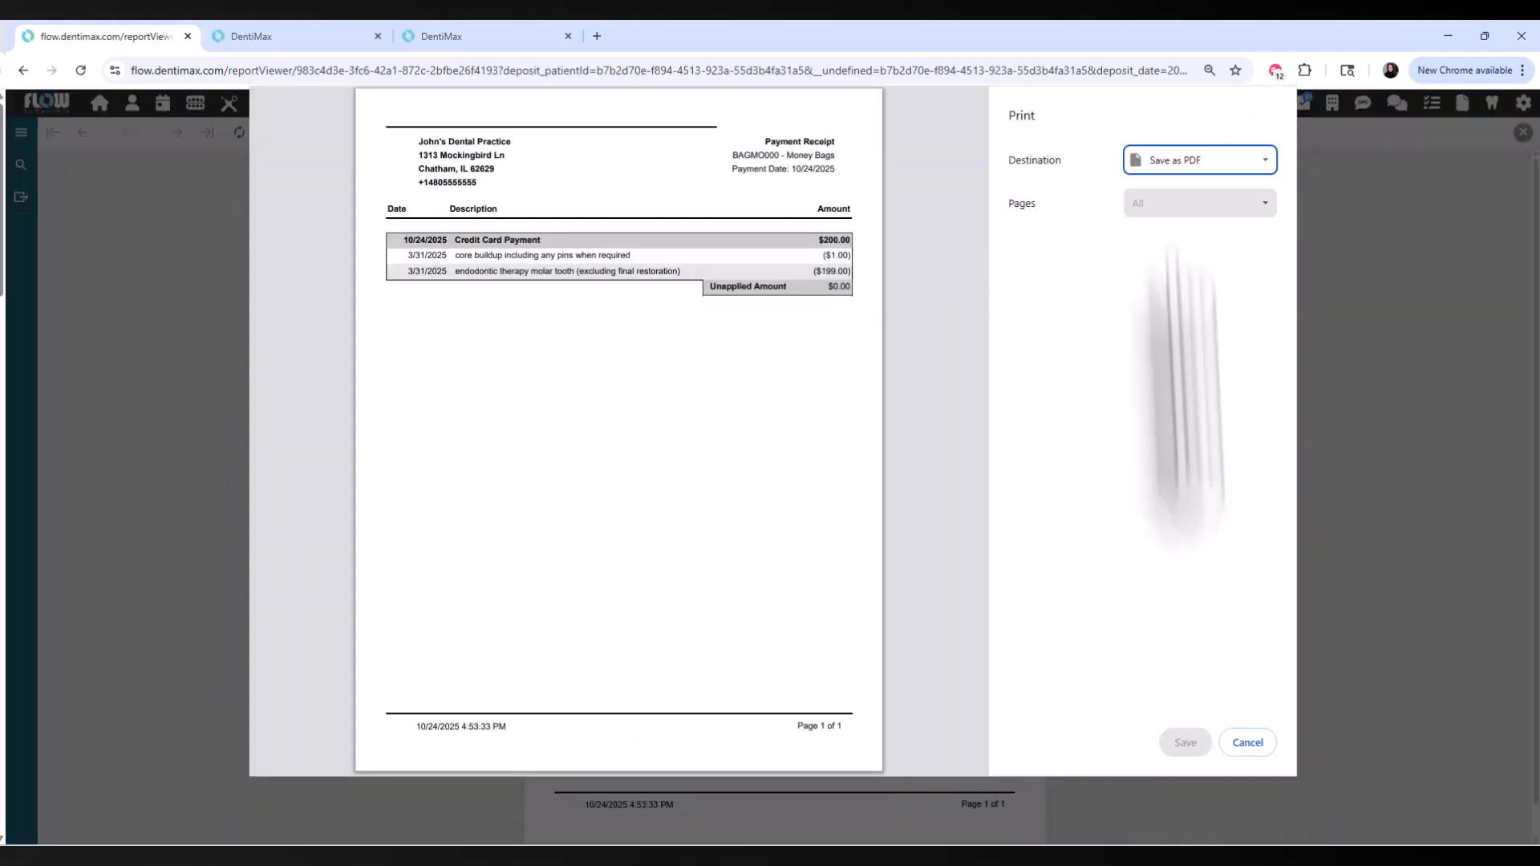
left_click(1184, 743)
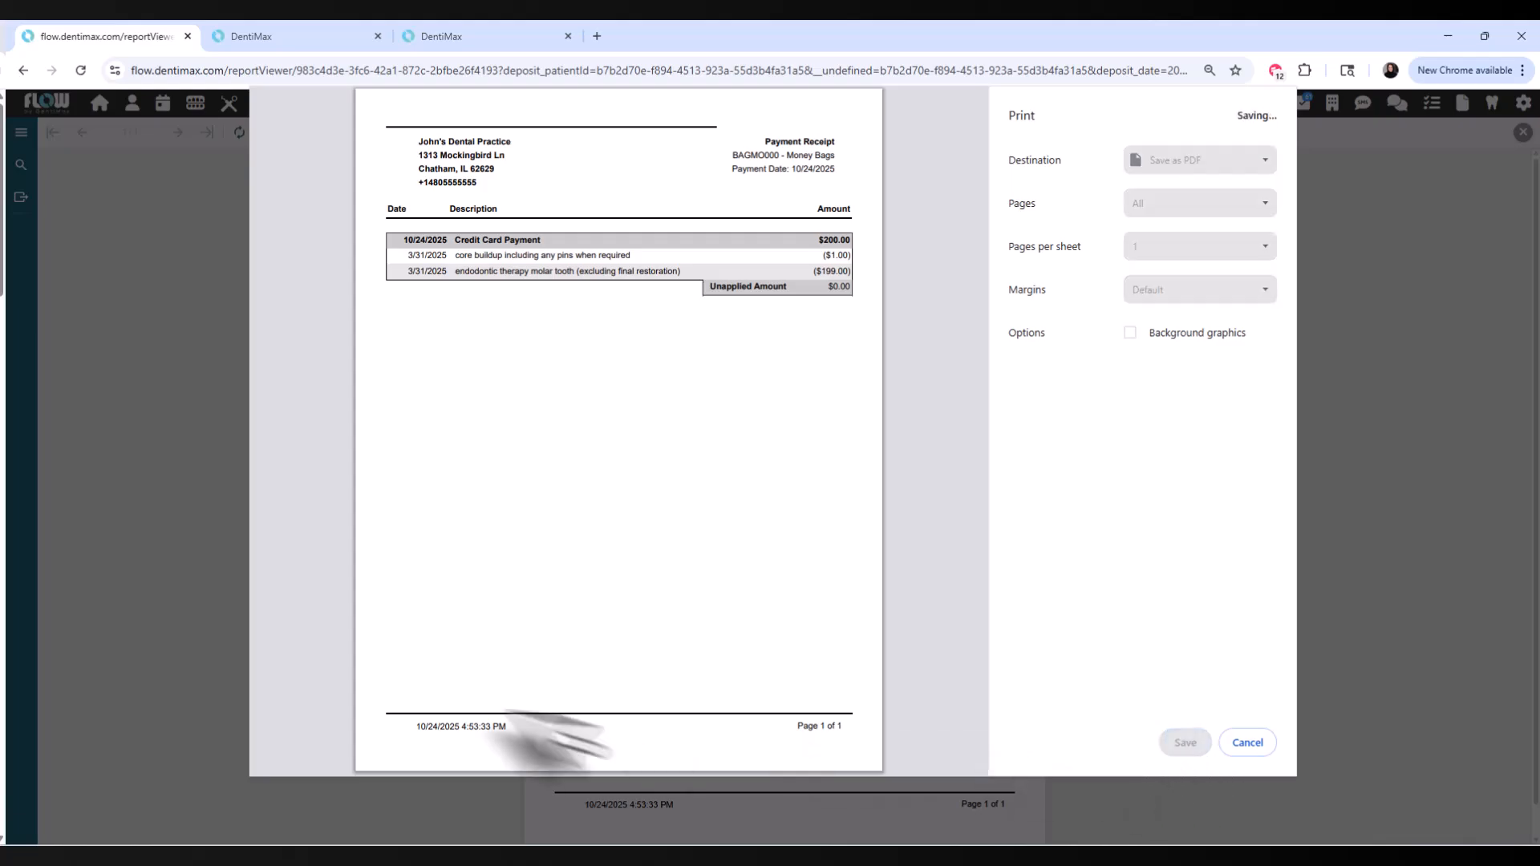
key("Return")
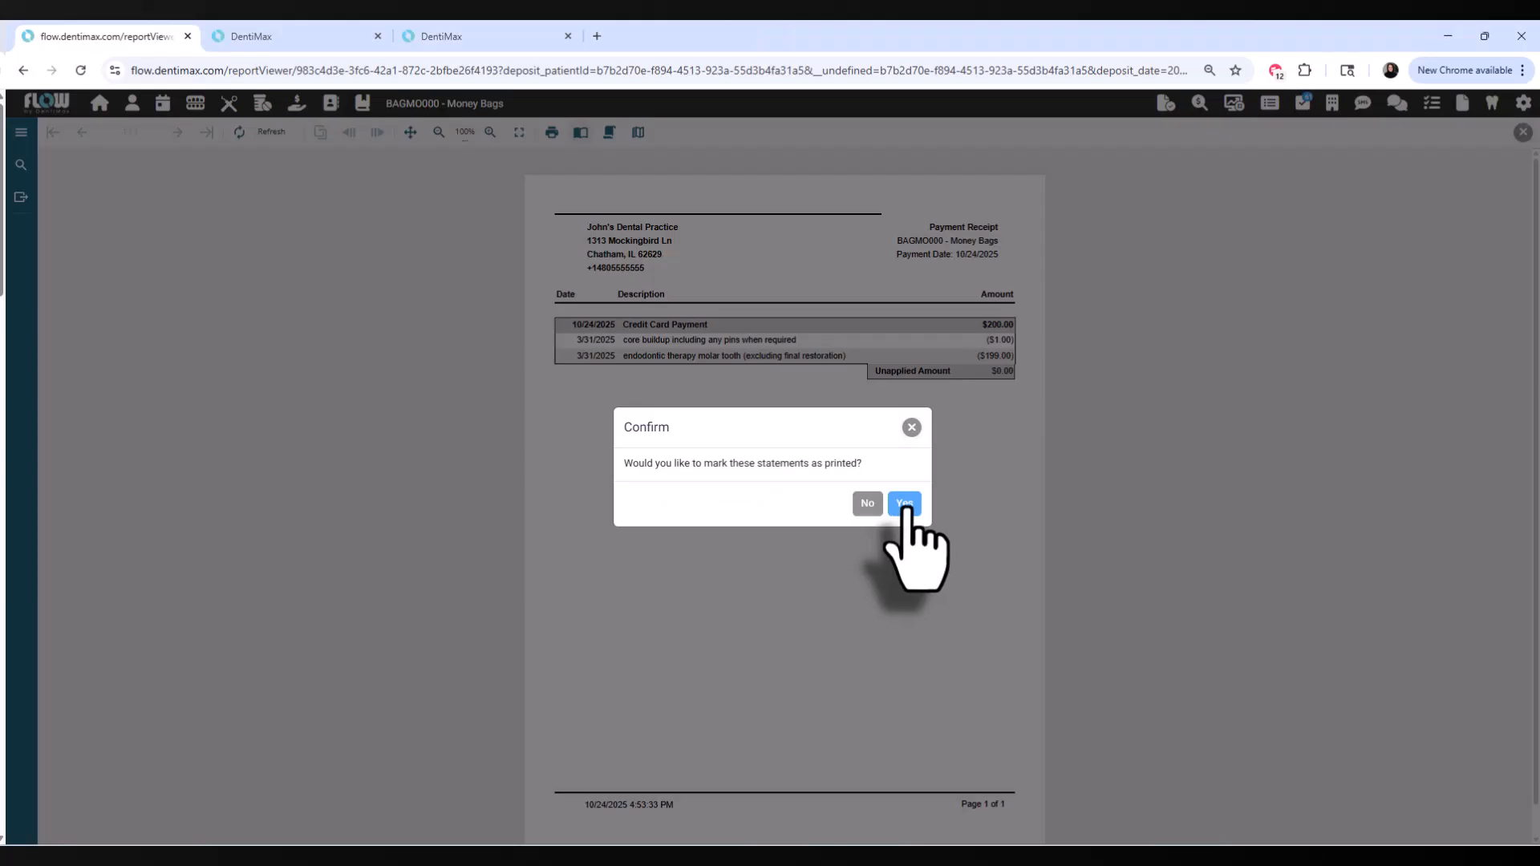
left_click(905, 505)
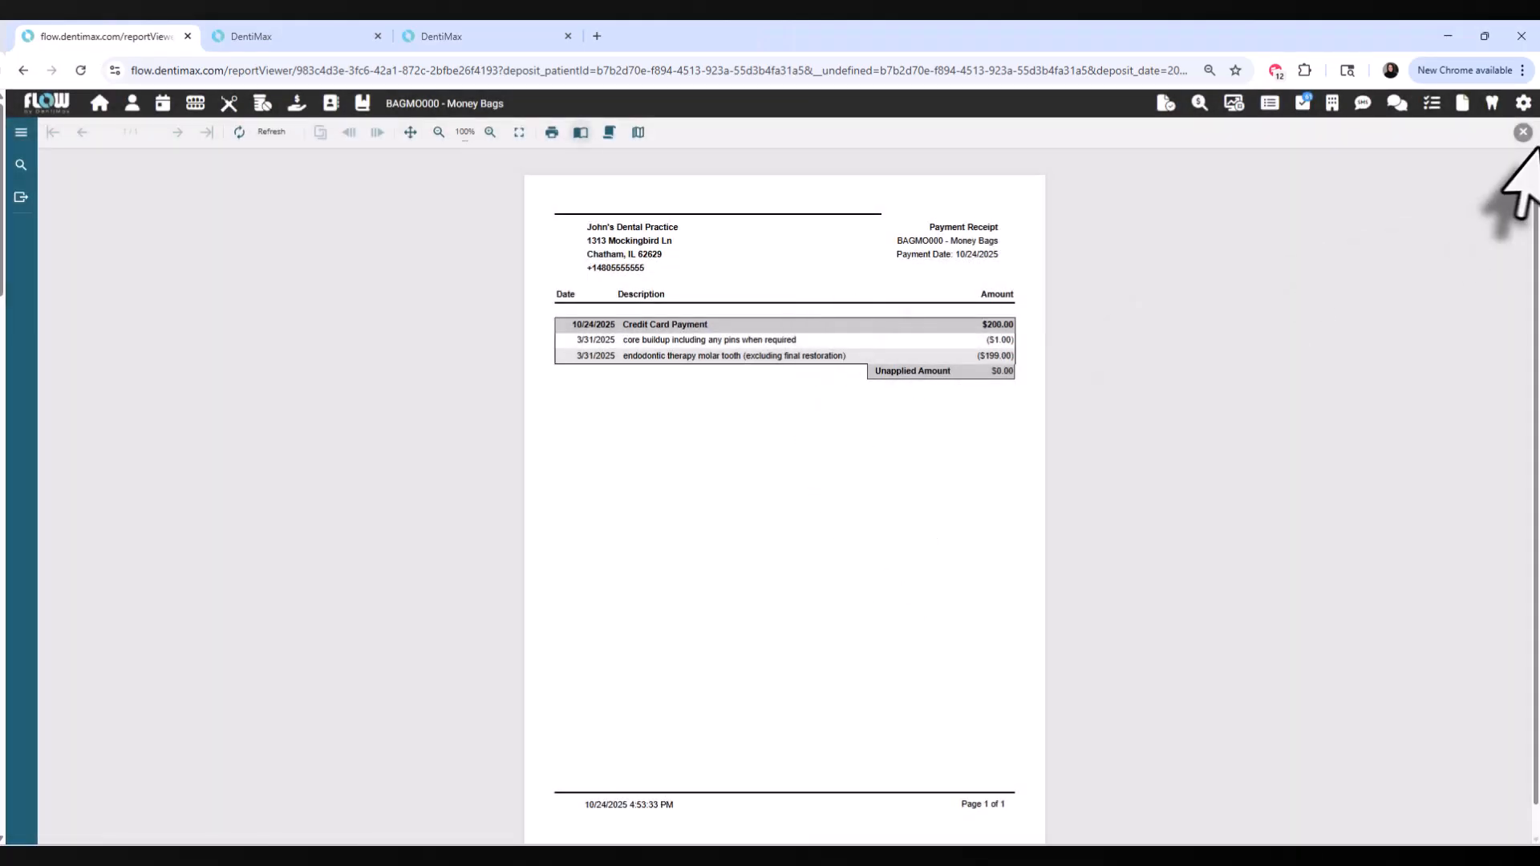
left_click(1521, 133)
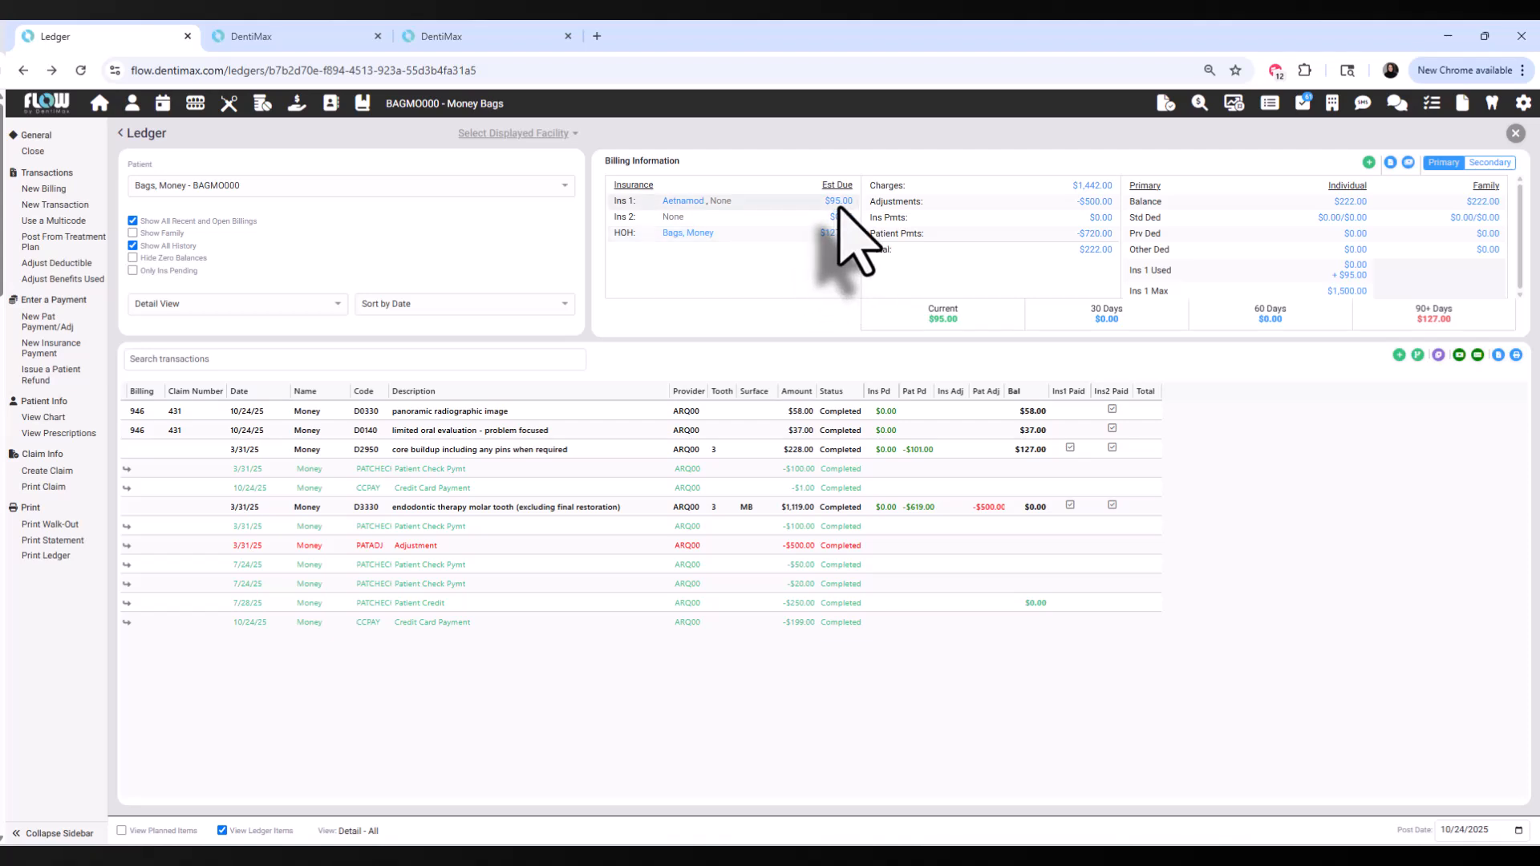
Open the patient's perio exam list and start a new perio exam
left_click(231, 104)
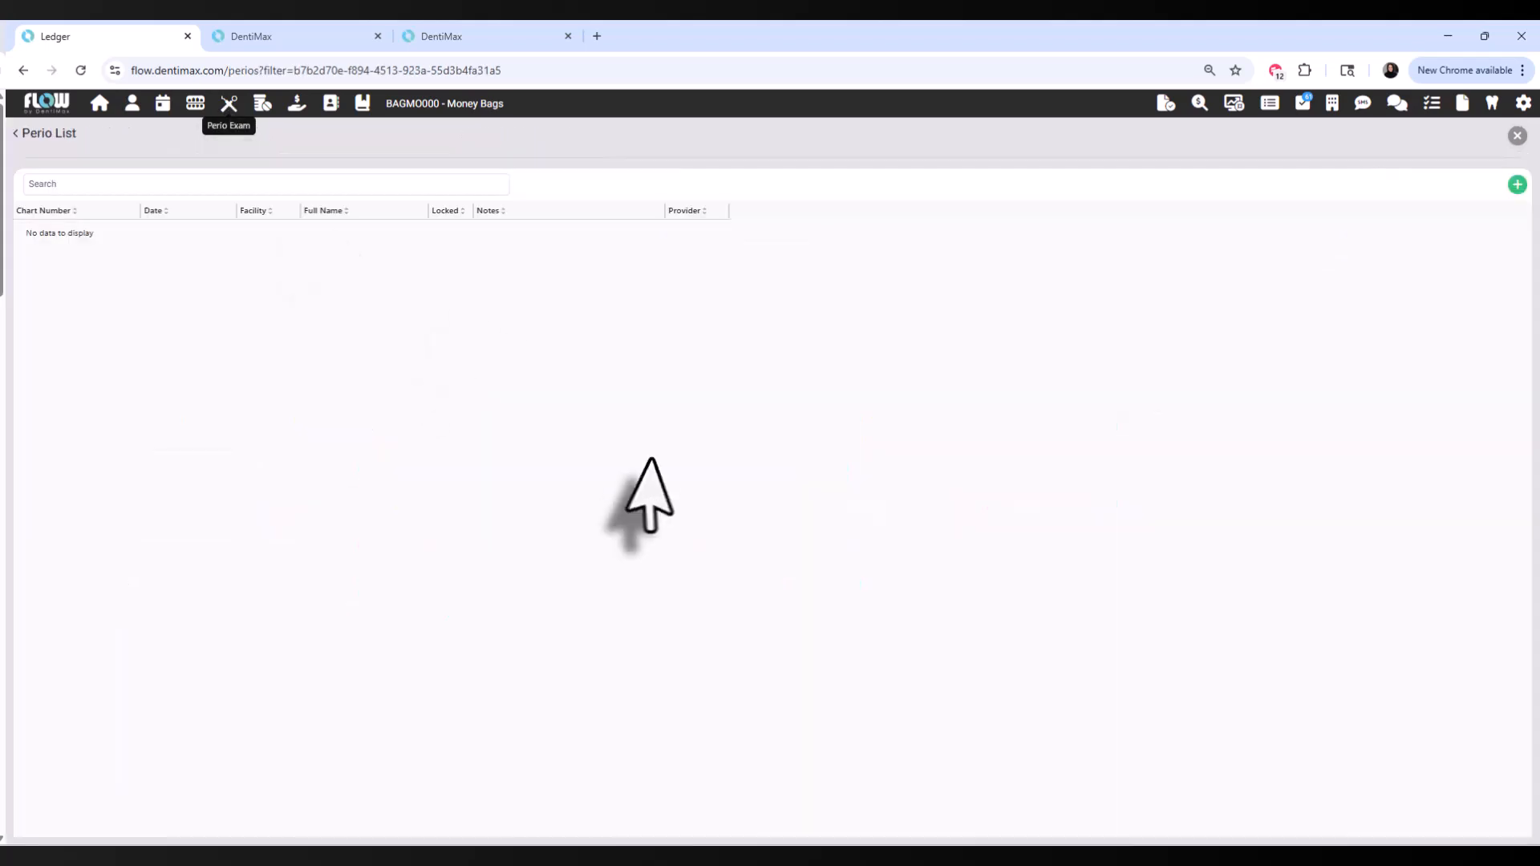
left_click(1517, 184)
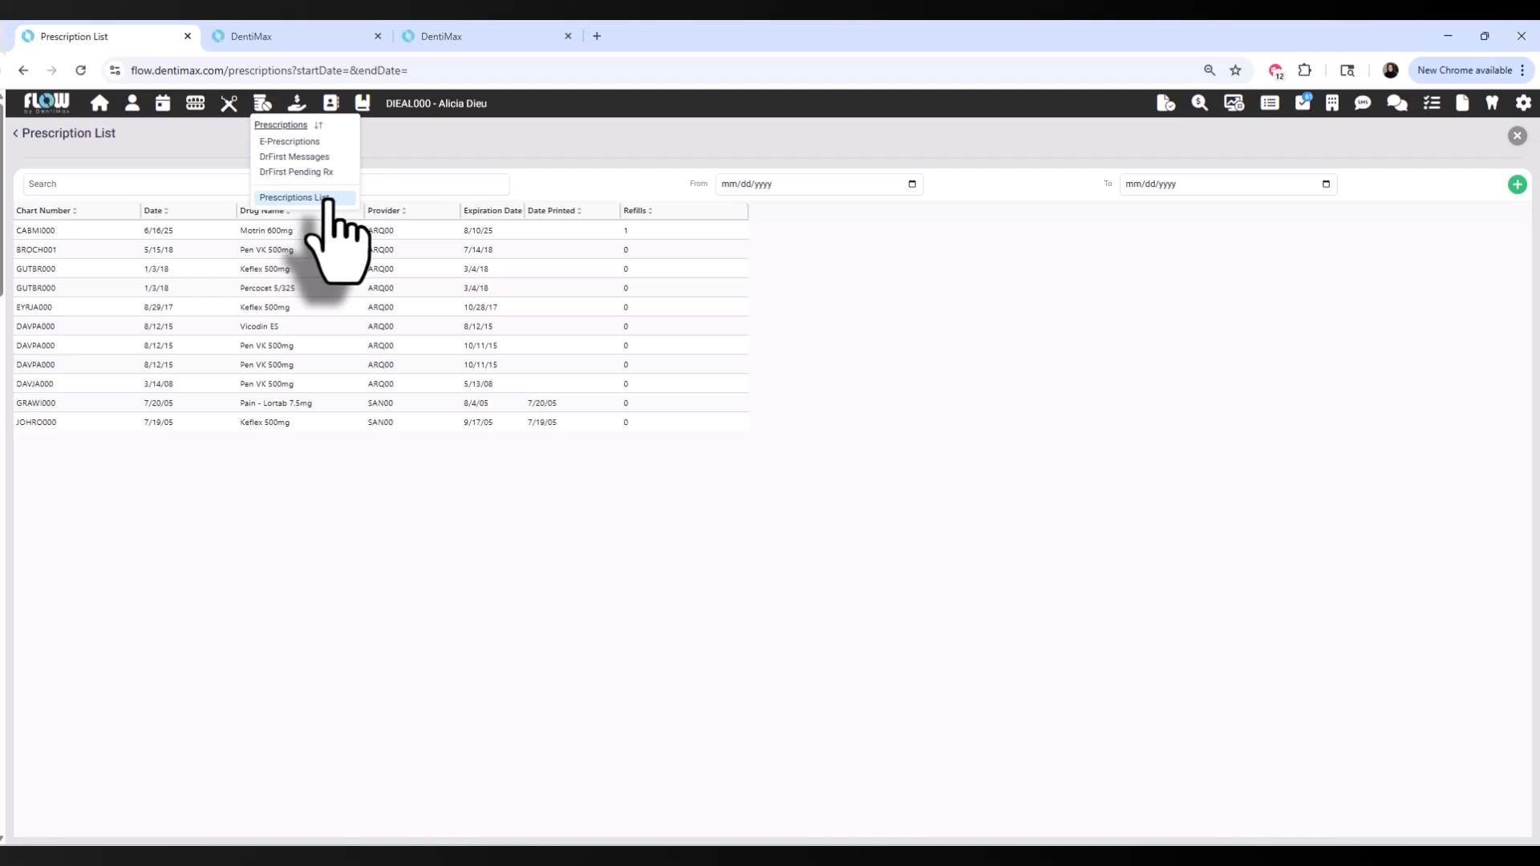
Open the patient's journal and view the insurance benefit information and the patient forms
left_click(332, 120)
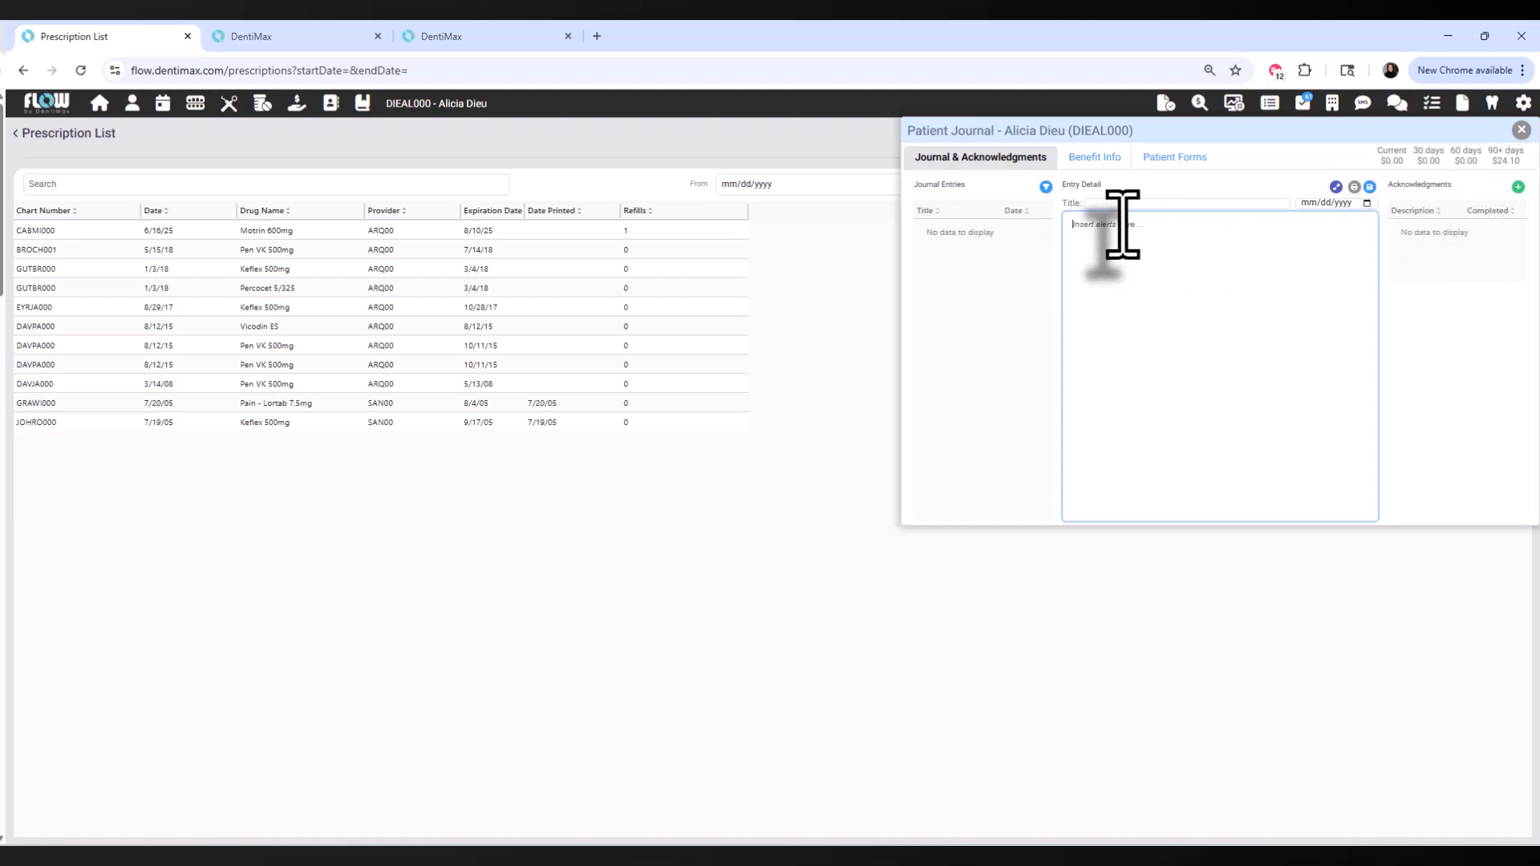
left_click(1094, 158)
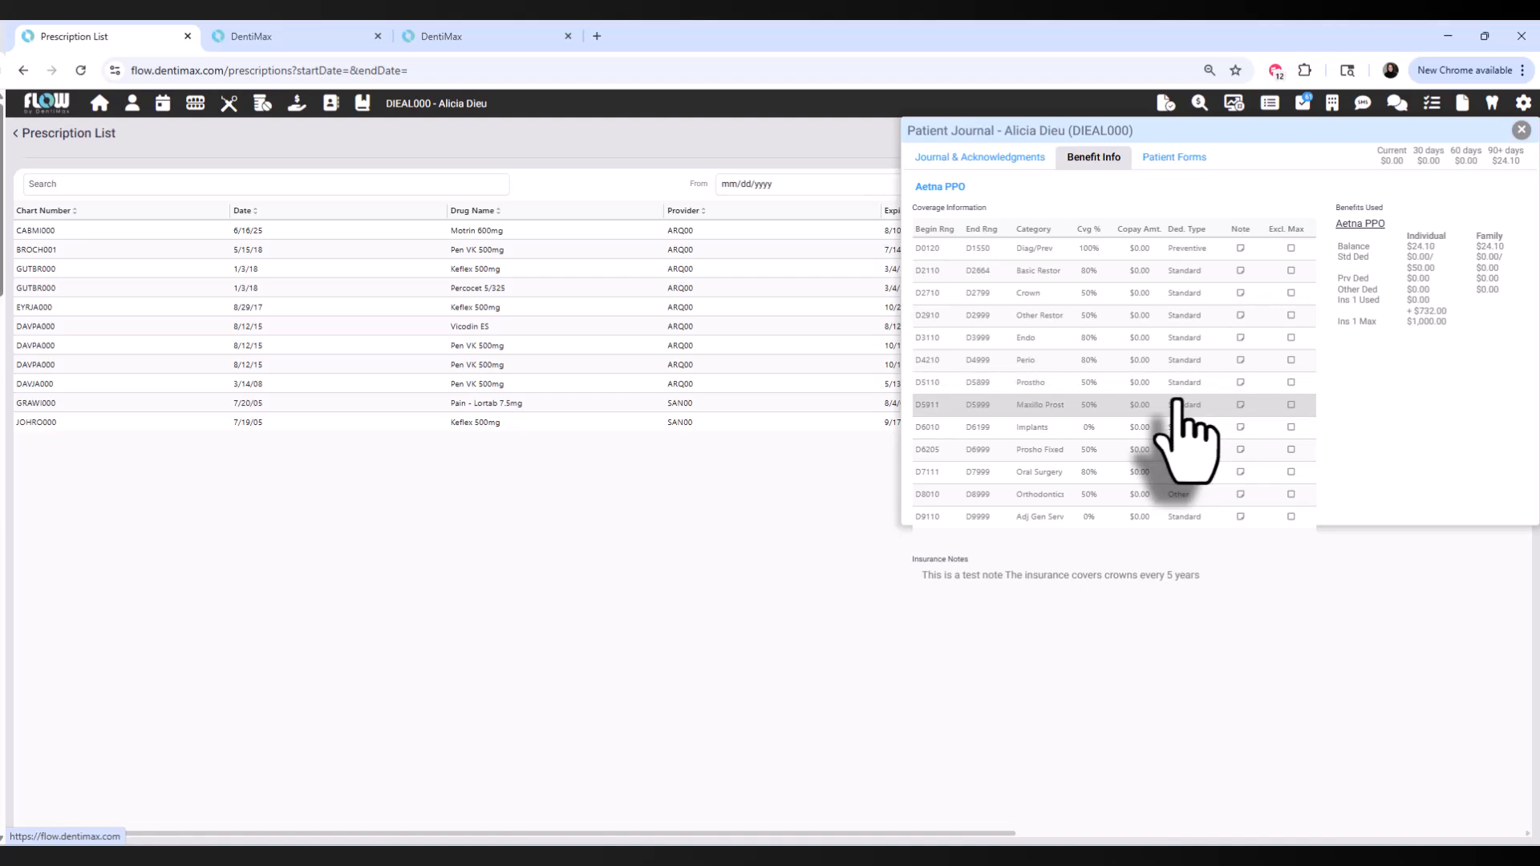
left_click(1161, 160)
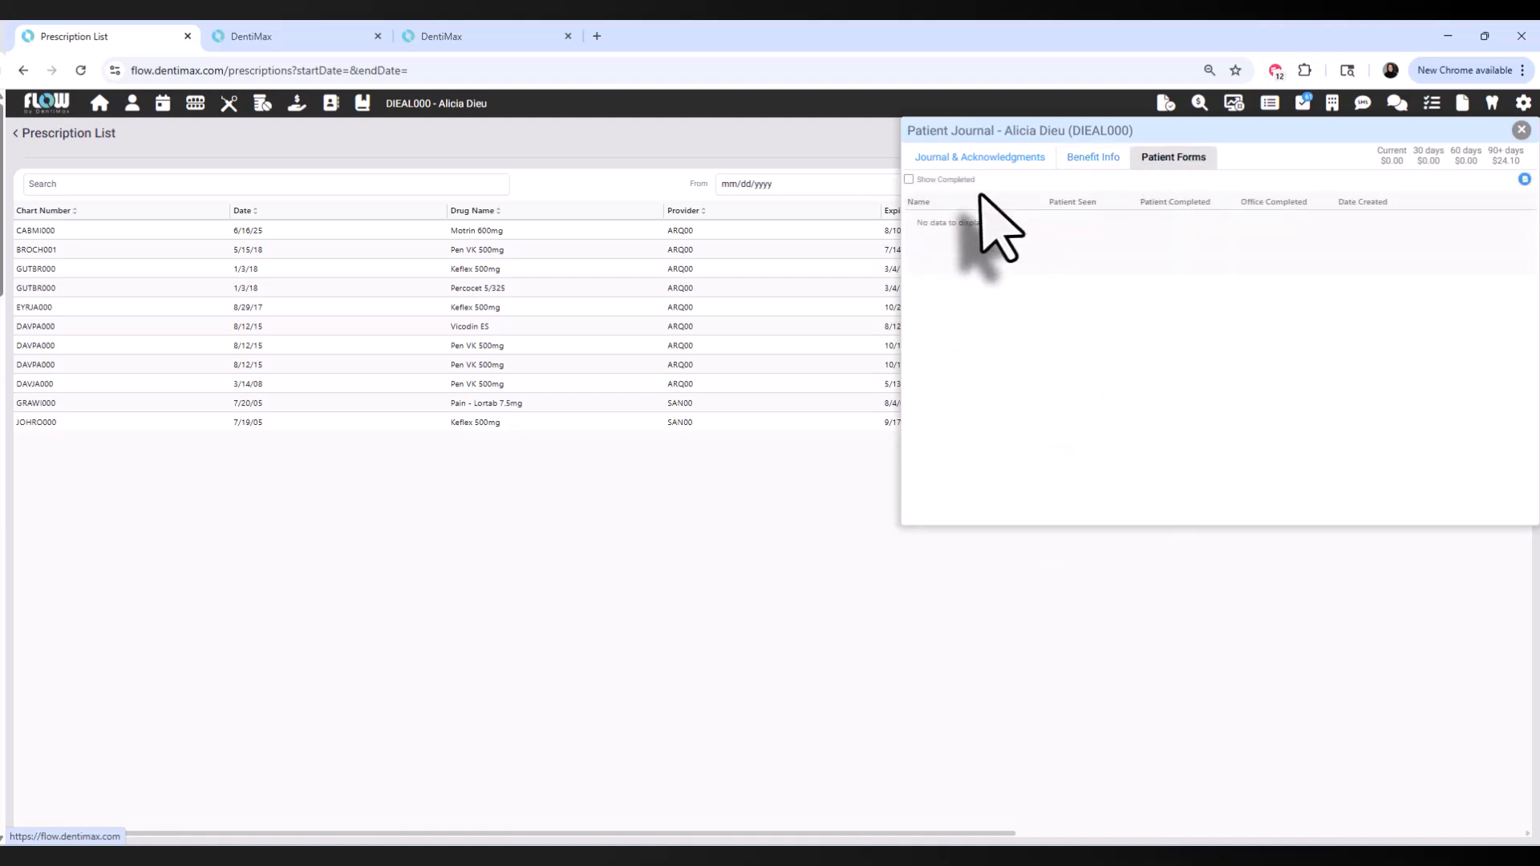
Choose the Teledentistry Consent Form and the Test form to send to the patient
left_click(1524, 180)
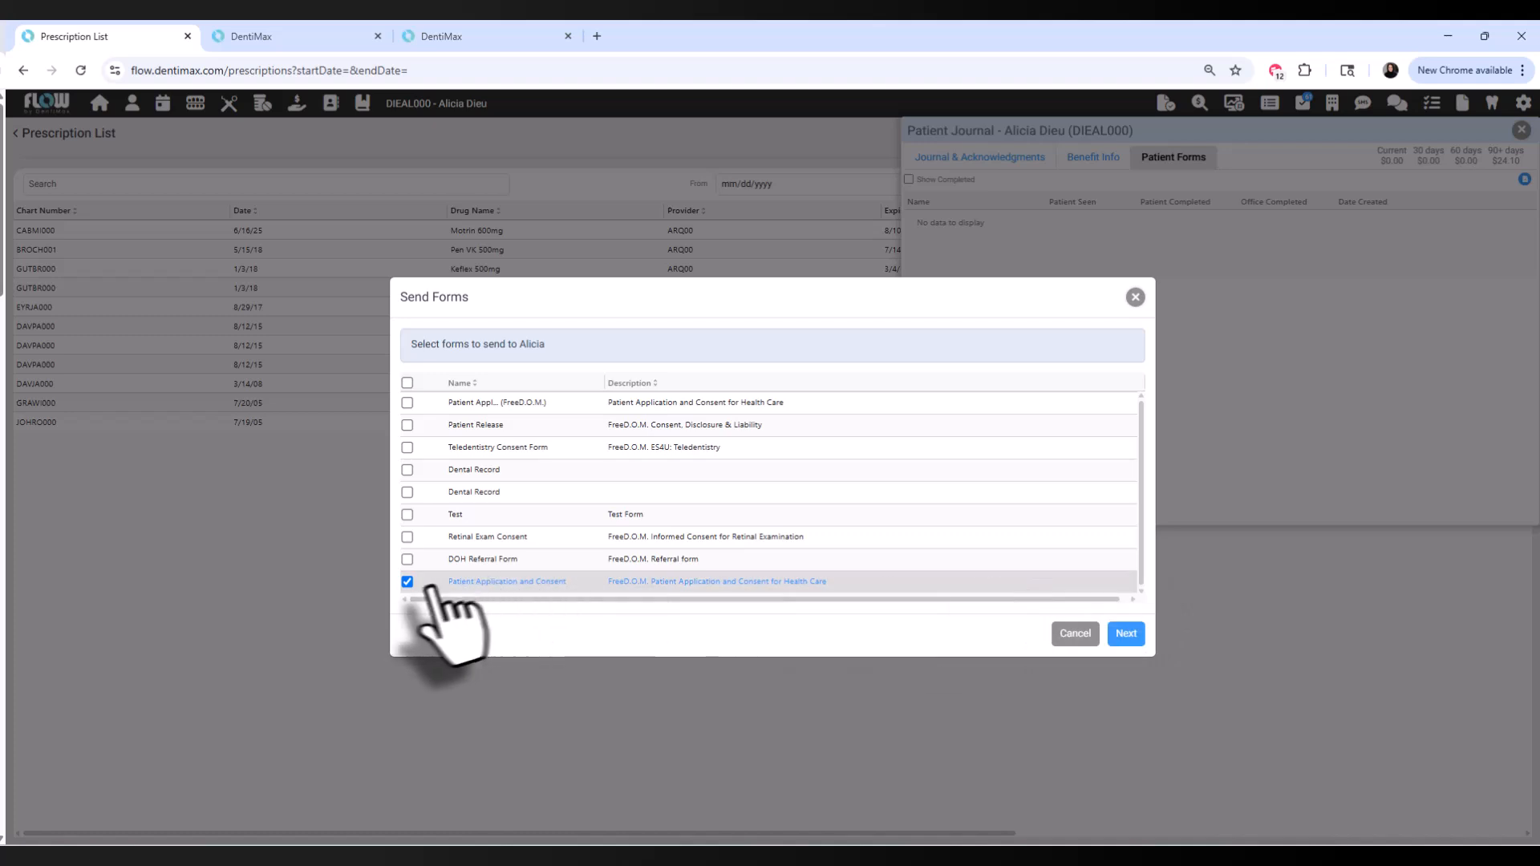
left_click(406, 582)
left_click(406, 514)
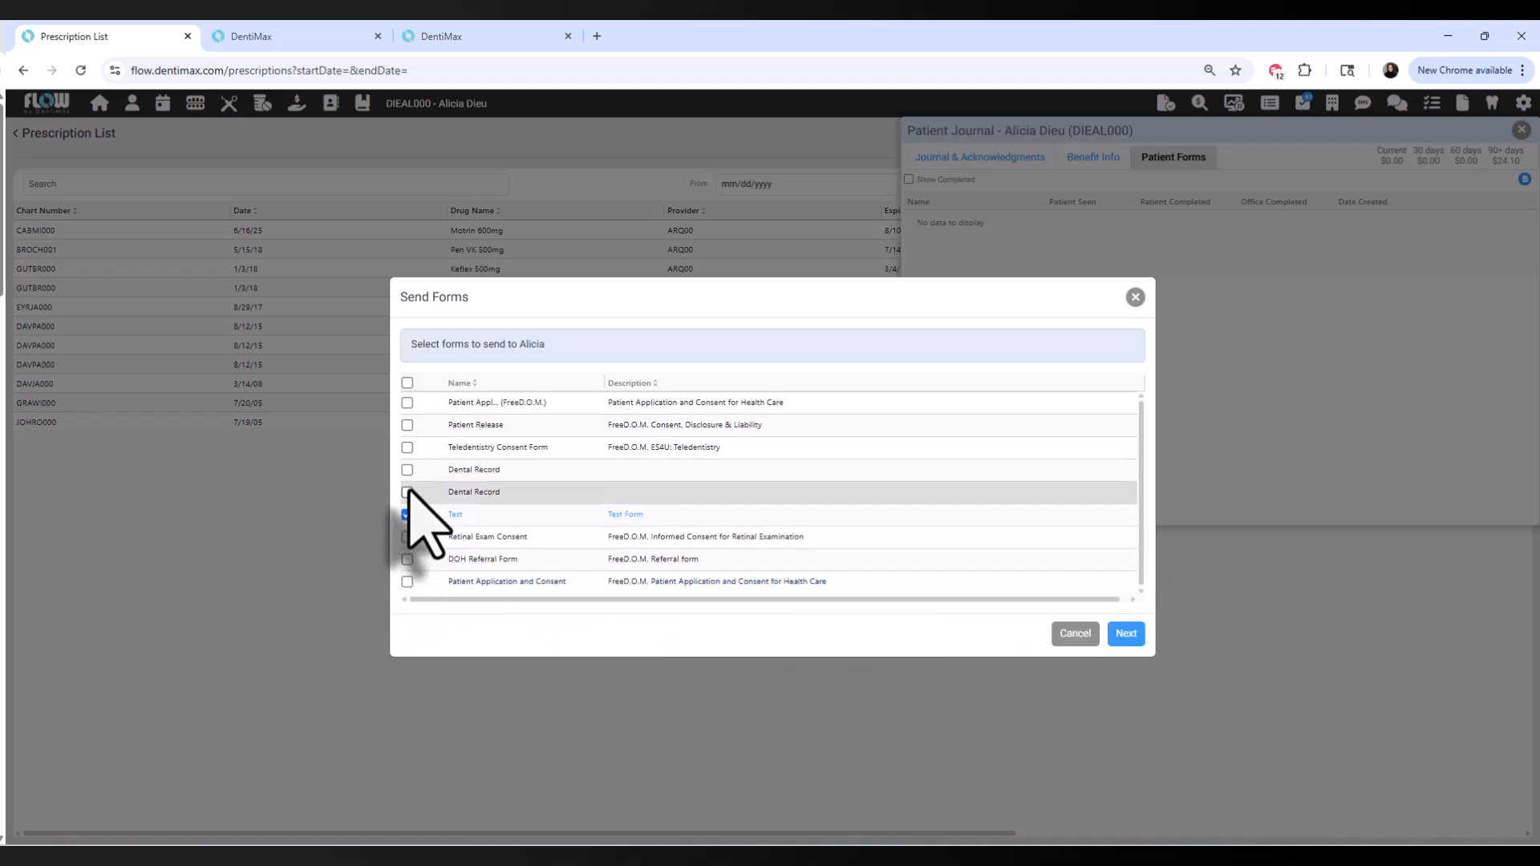
left_click(408, 492)
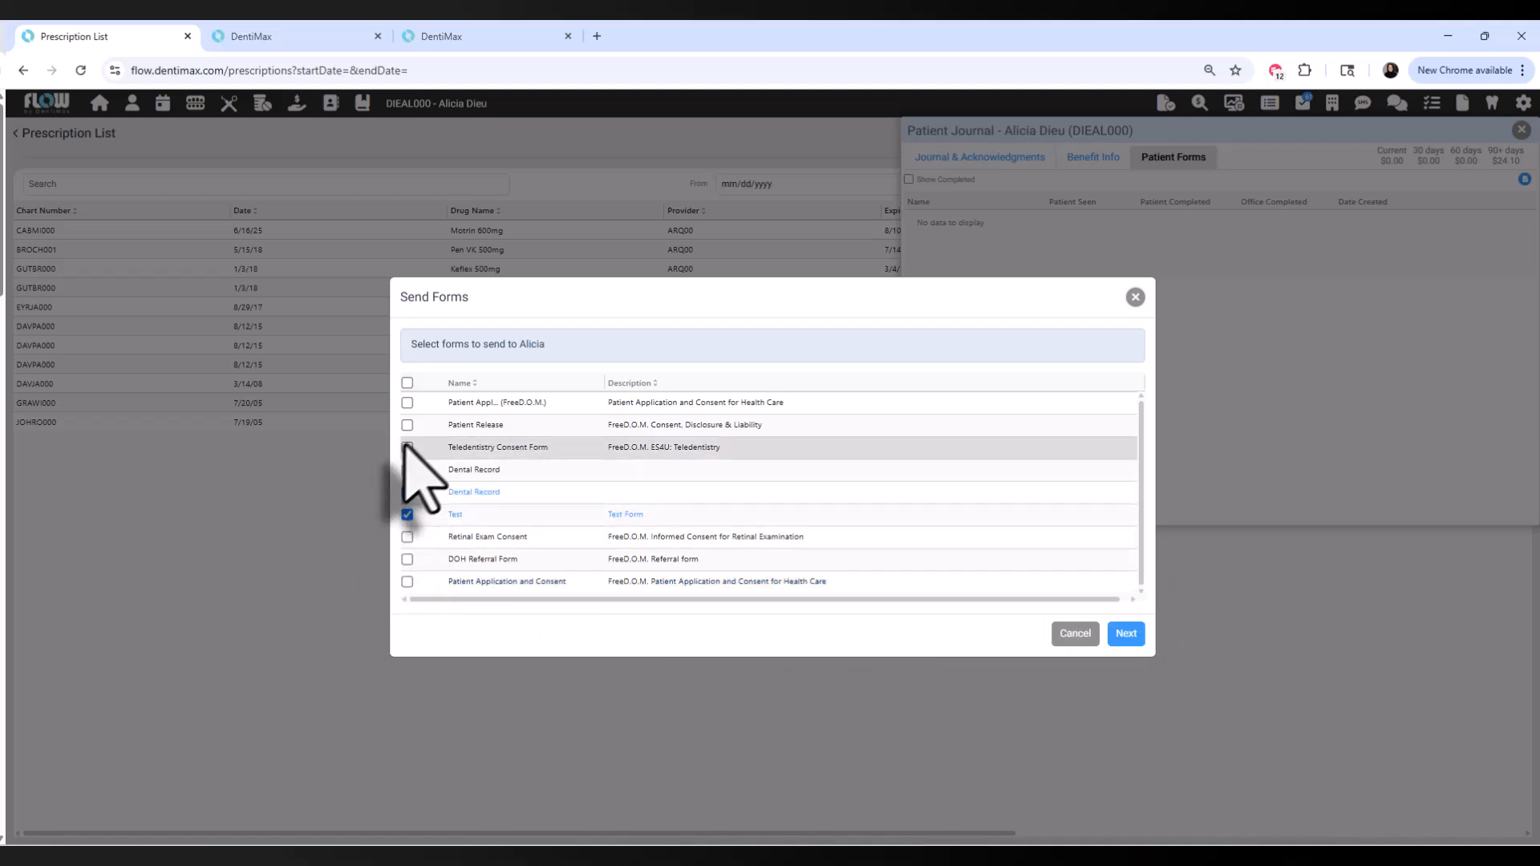
left_click(408, 447)
left_click(407, 491)
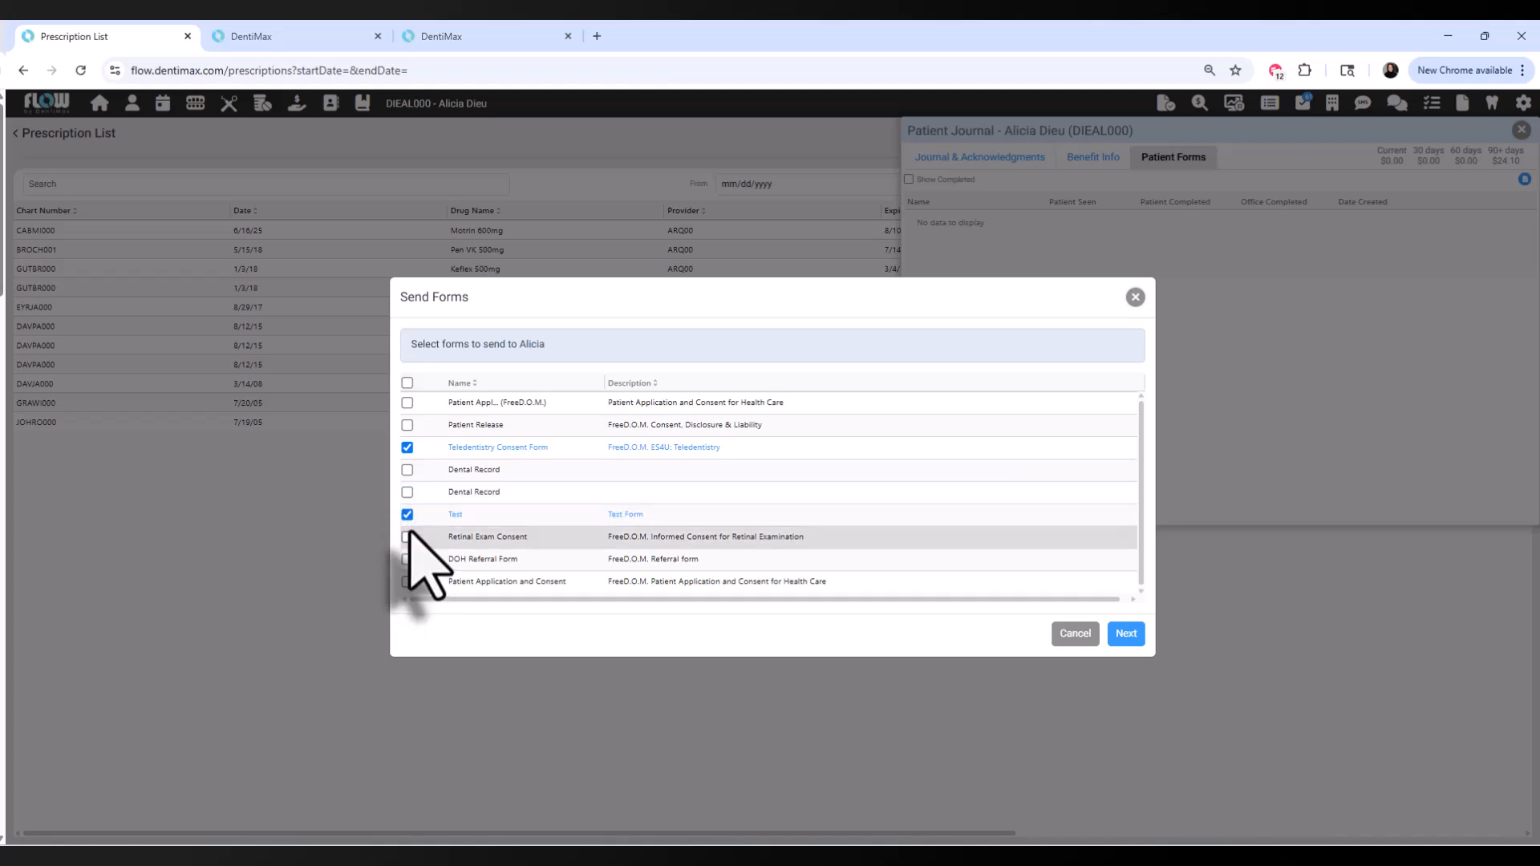
left_click(1127, 633)
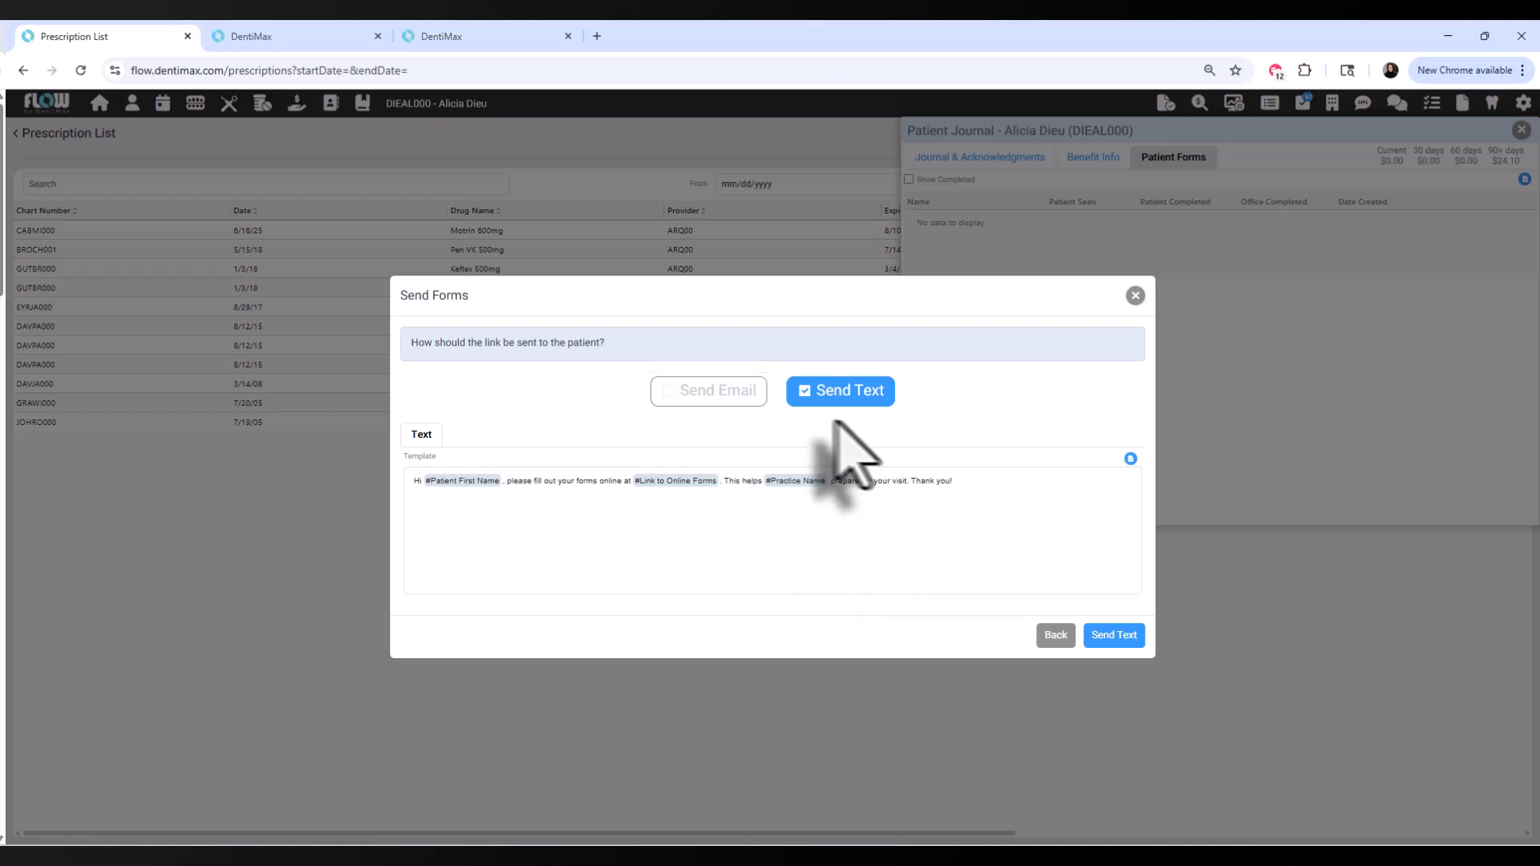
Turn off sending by text, copy the shareable link to the patient's forms and close the form sending dialog
left_click(802, 391)
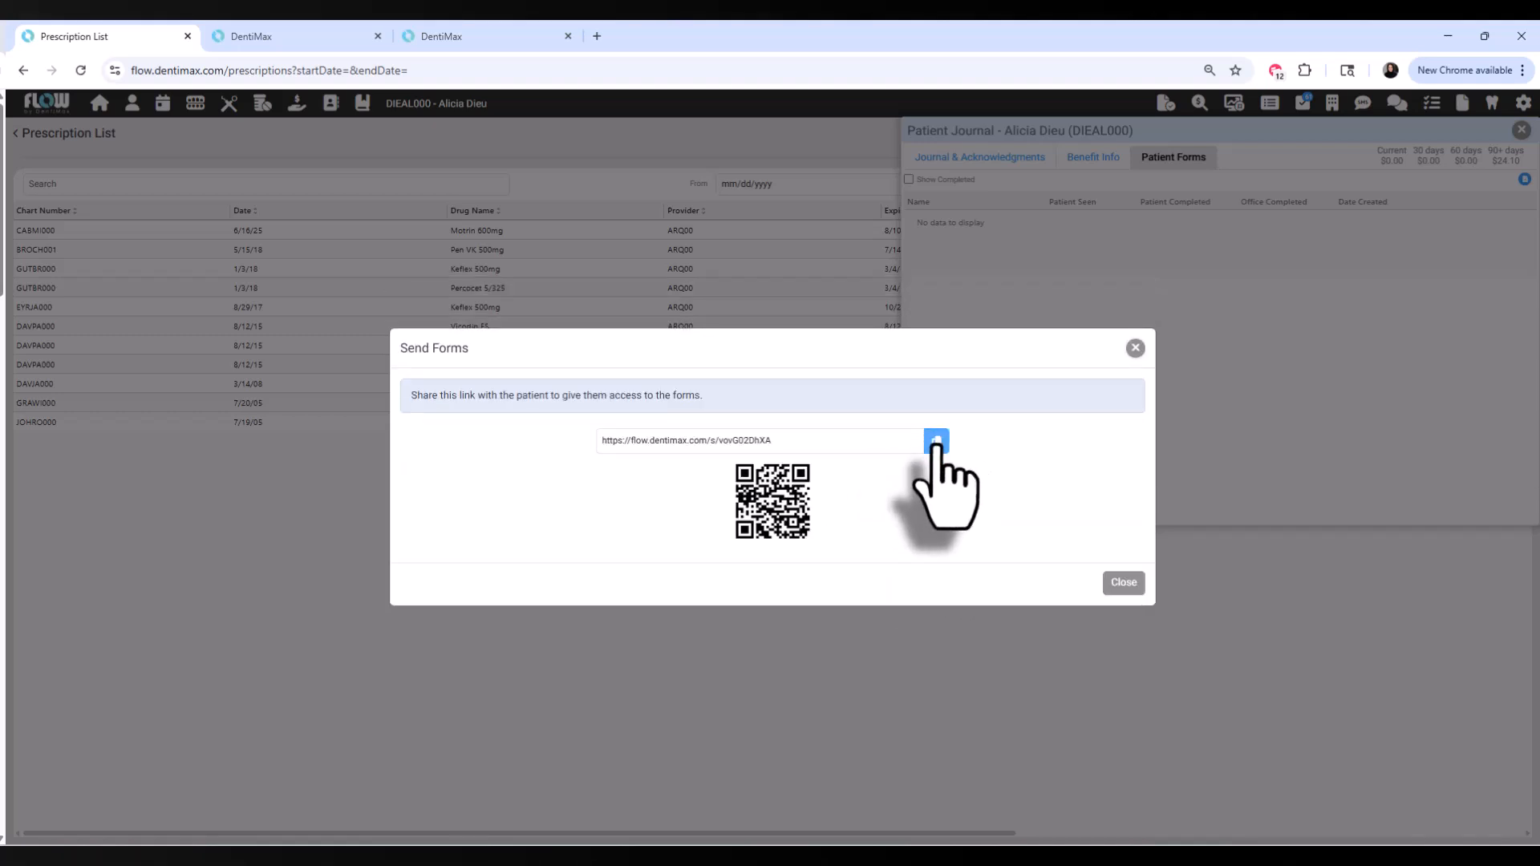
left_click(936, 441)
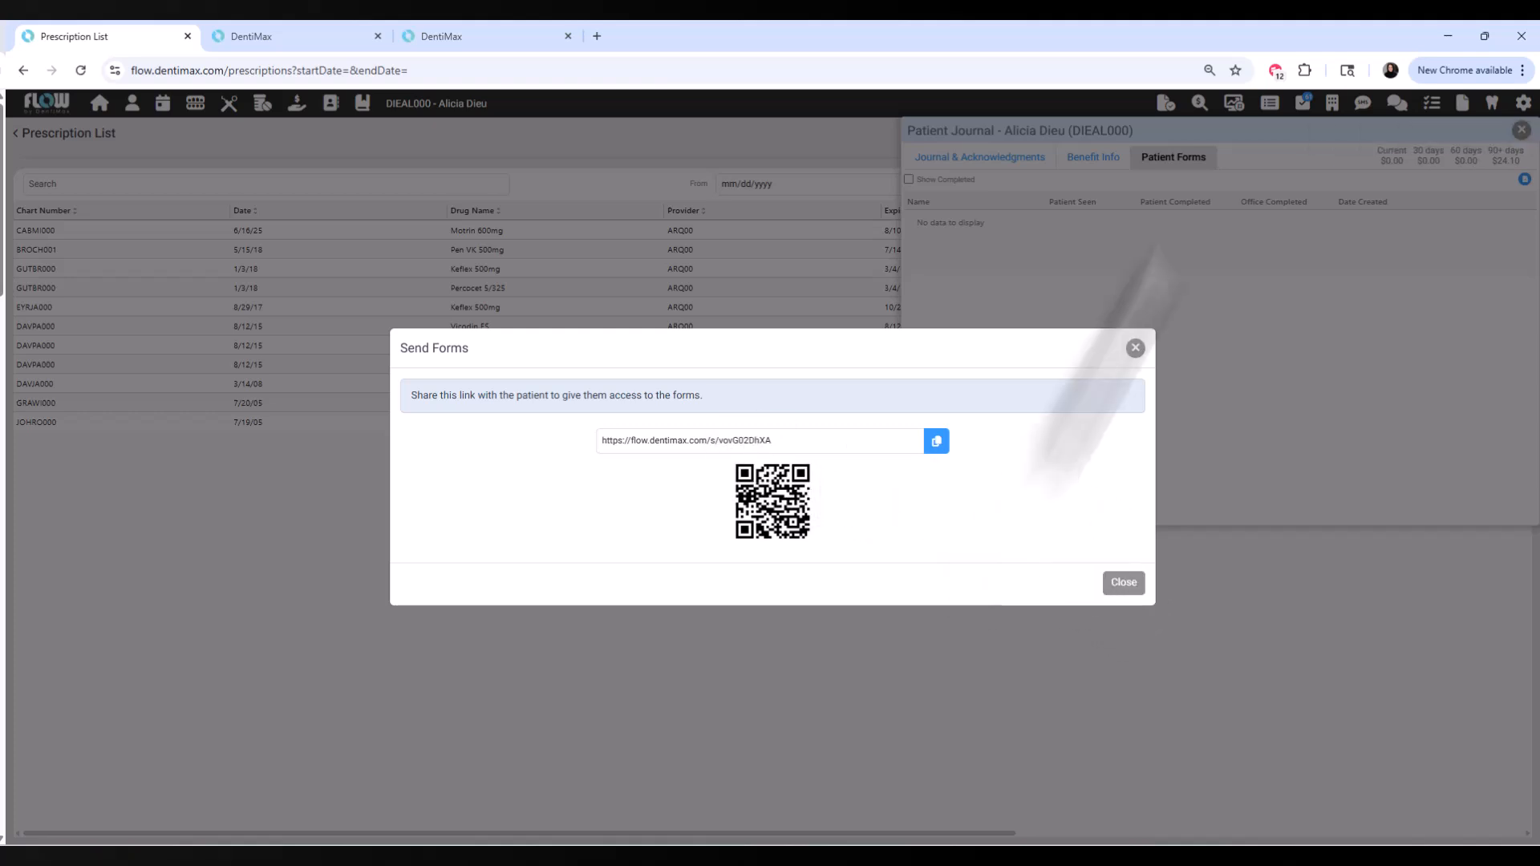
left_click(1135, 348)
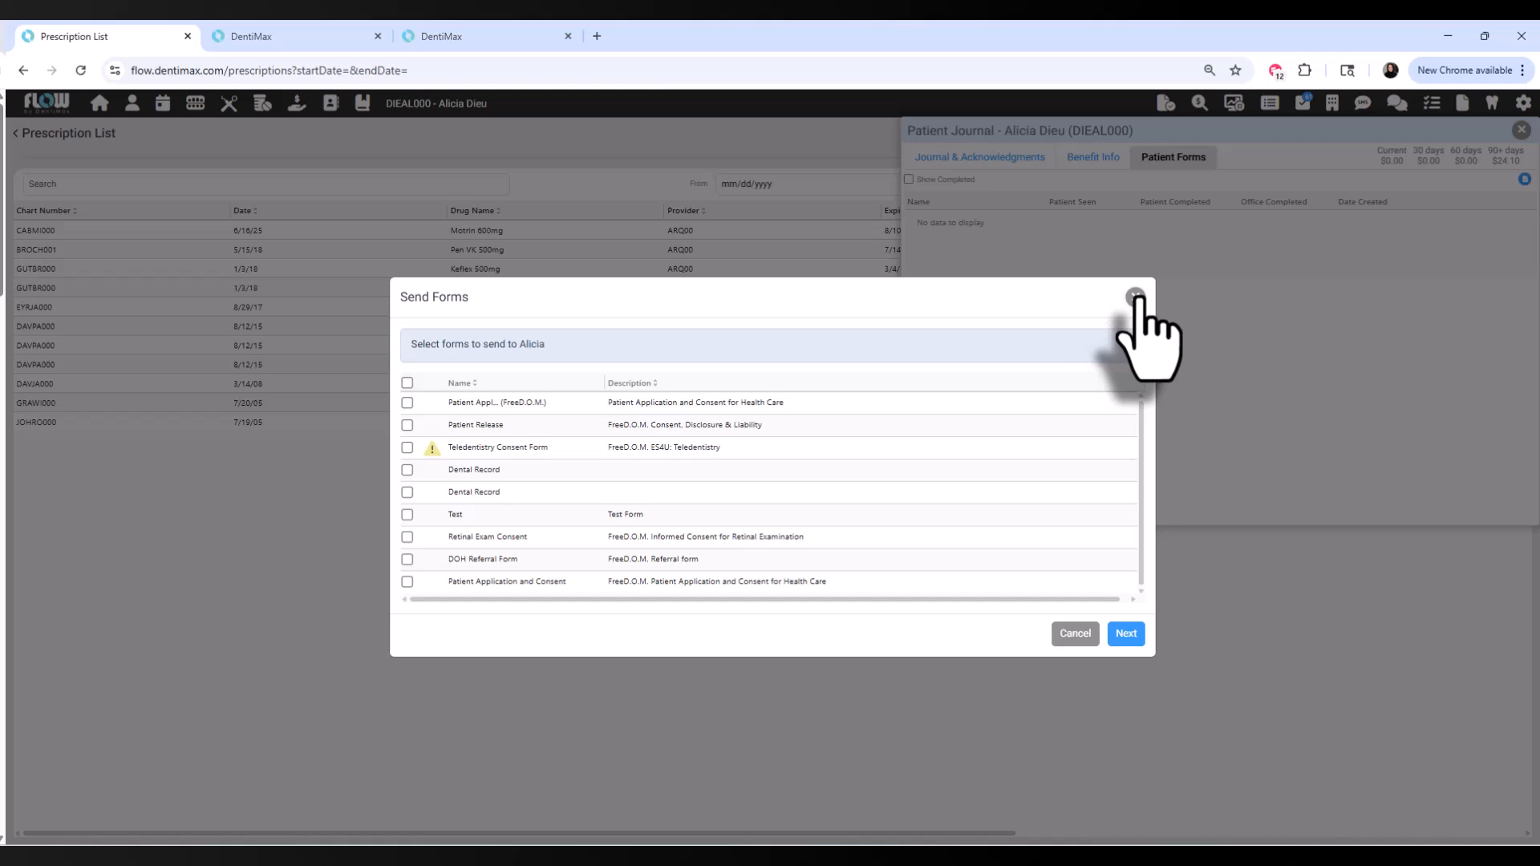
mouse_move(431, 451)
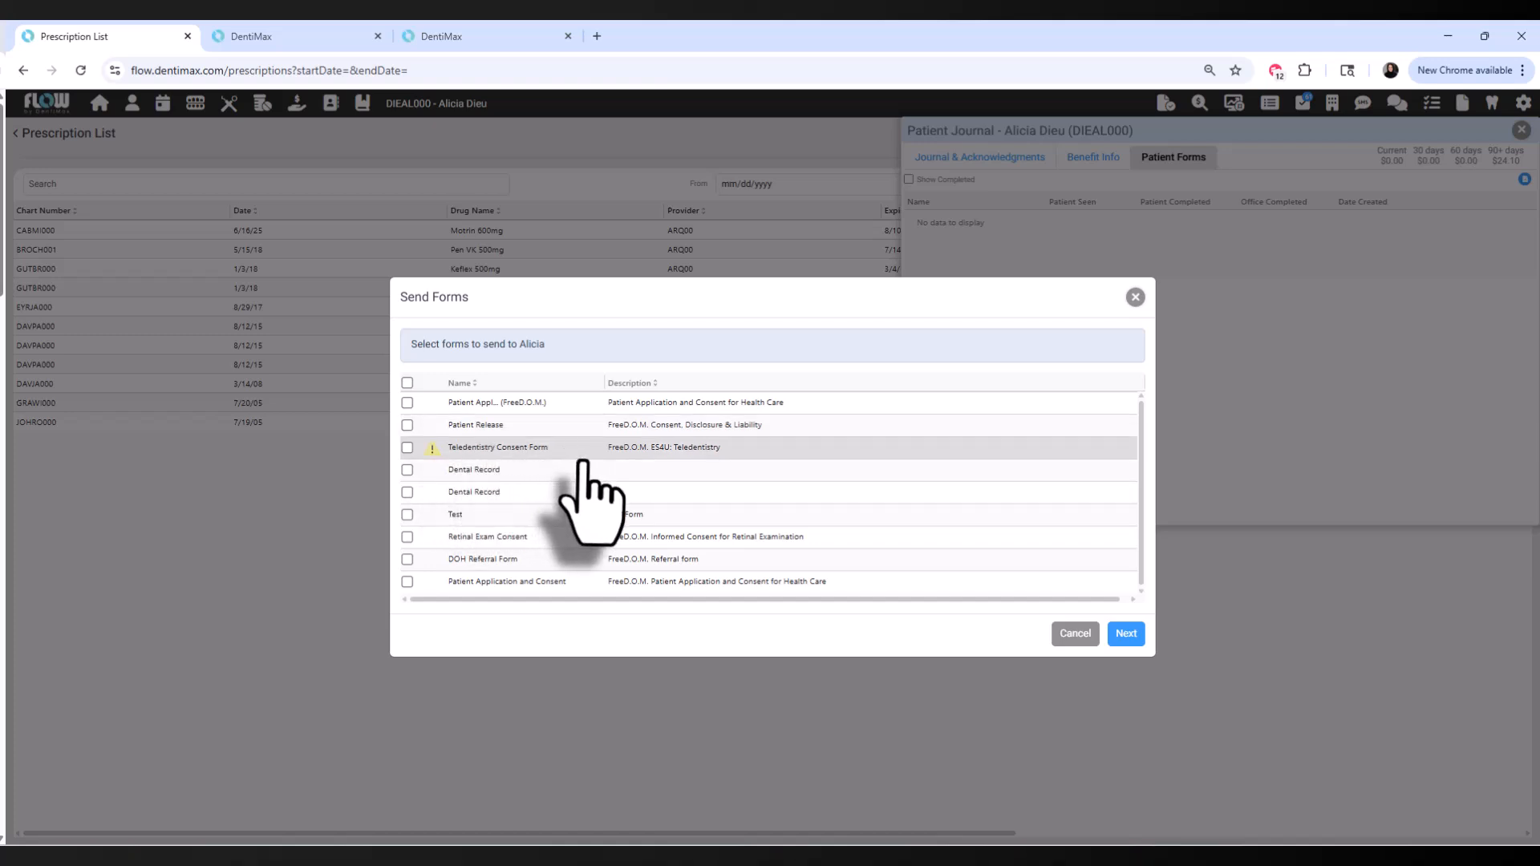
left_click(1135, 298)
Open the claim list and filter it by primary status Ready To Bill and transaction type Preauthorization
left_click(1165, 109)
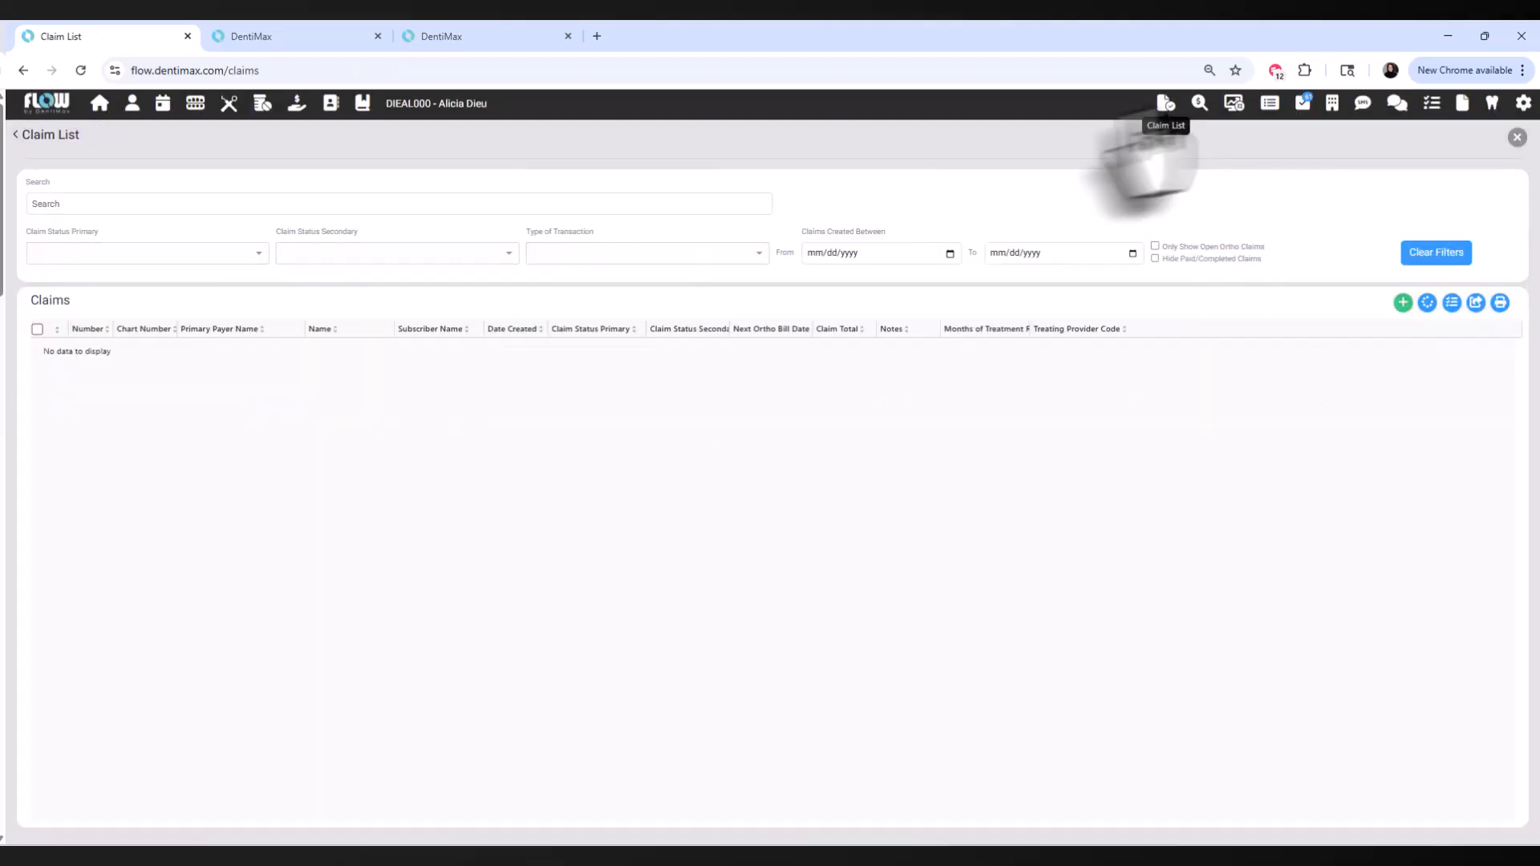
left_click(173, 255)
left_click(169, 280)
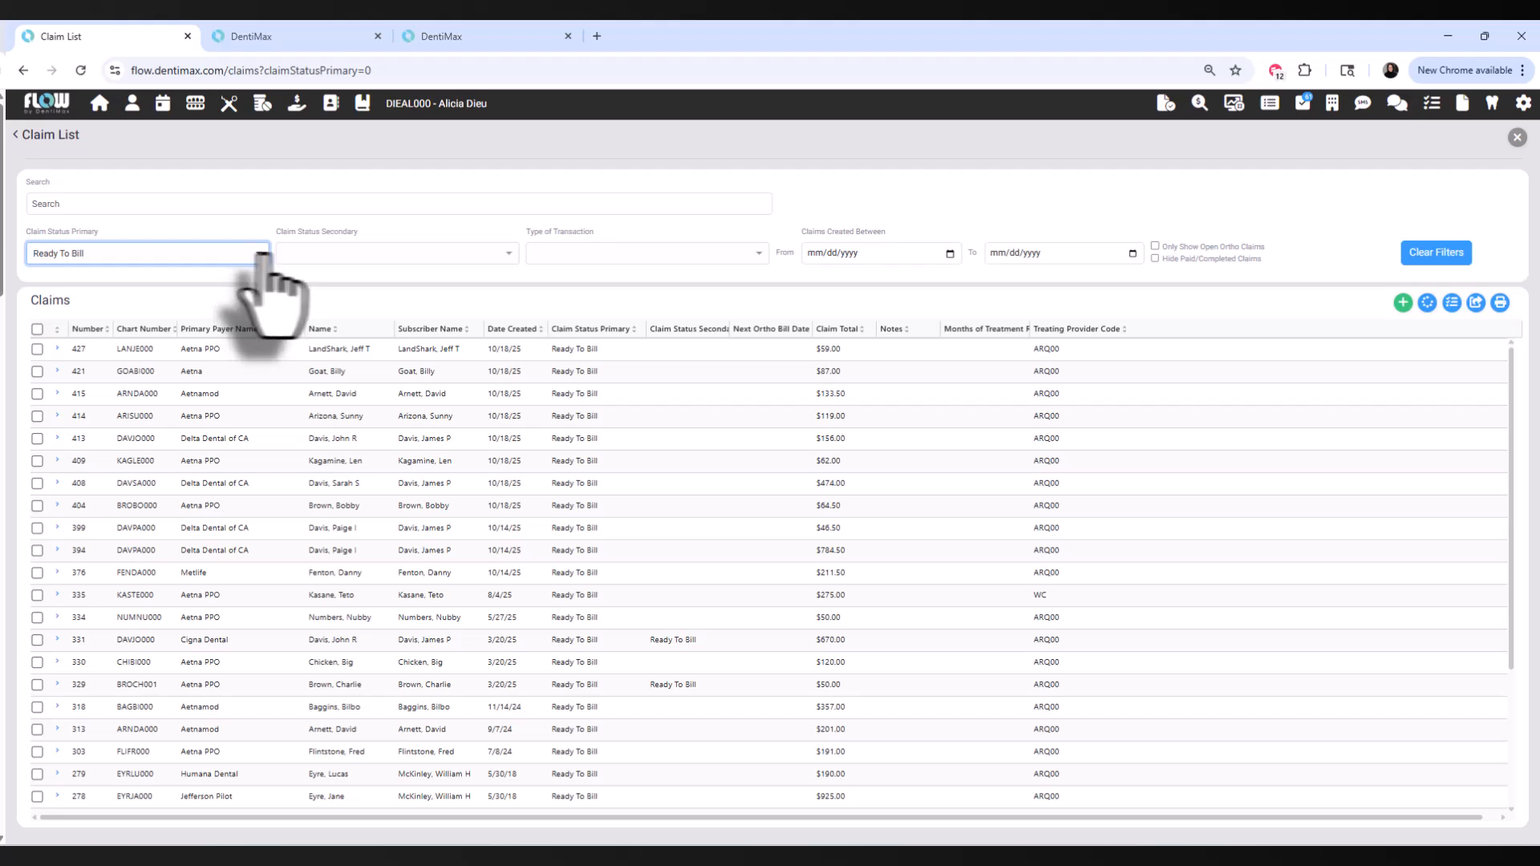
left_click(597, 255)
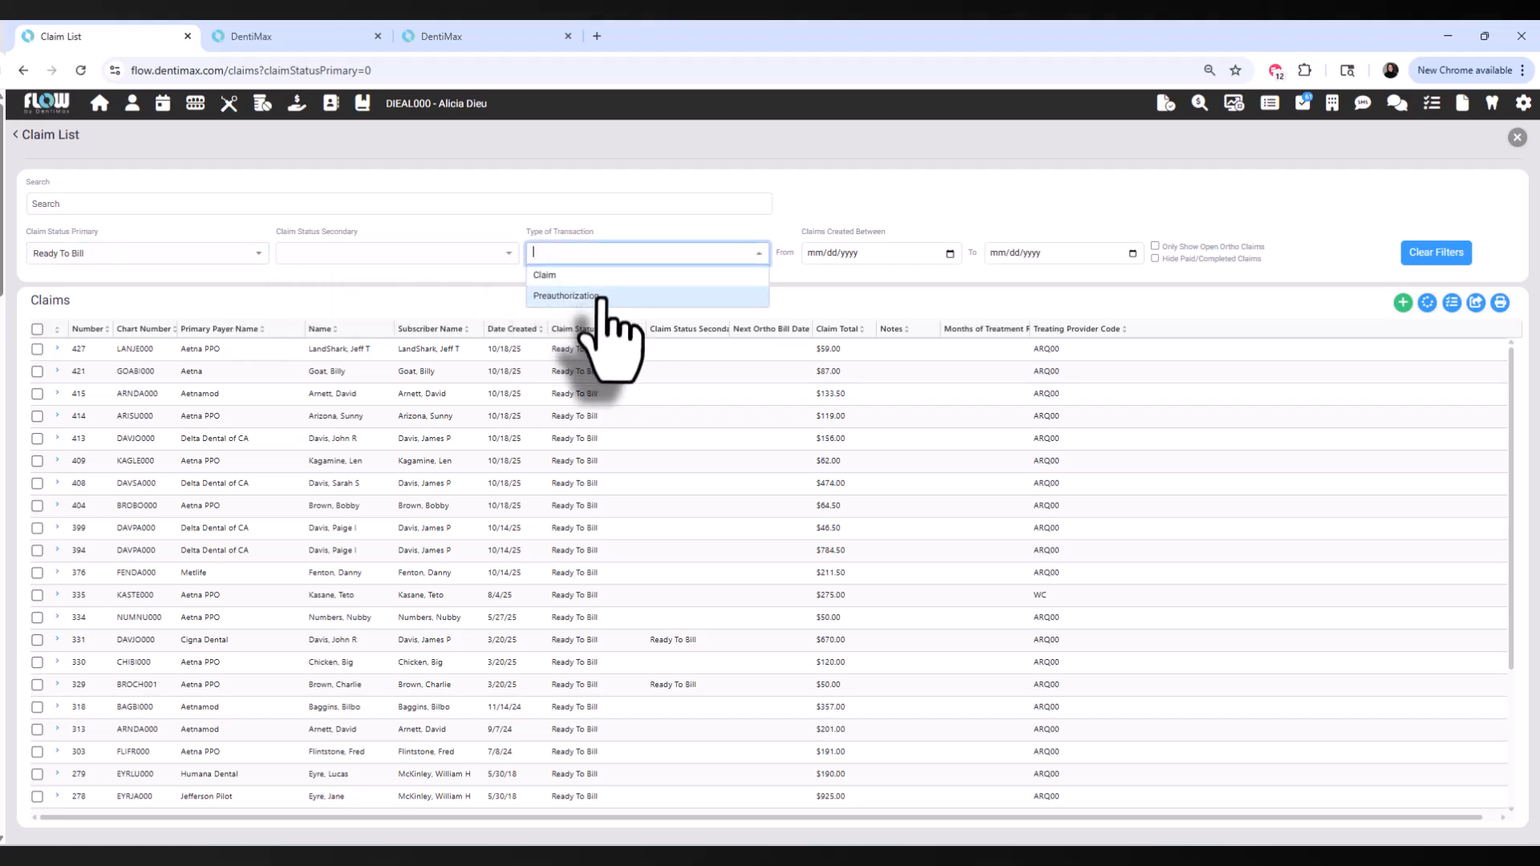
left_click(595, 296)
Change the transaction type filter to Claim and hide paid/completed claims
left_click(667, 260)
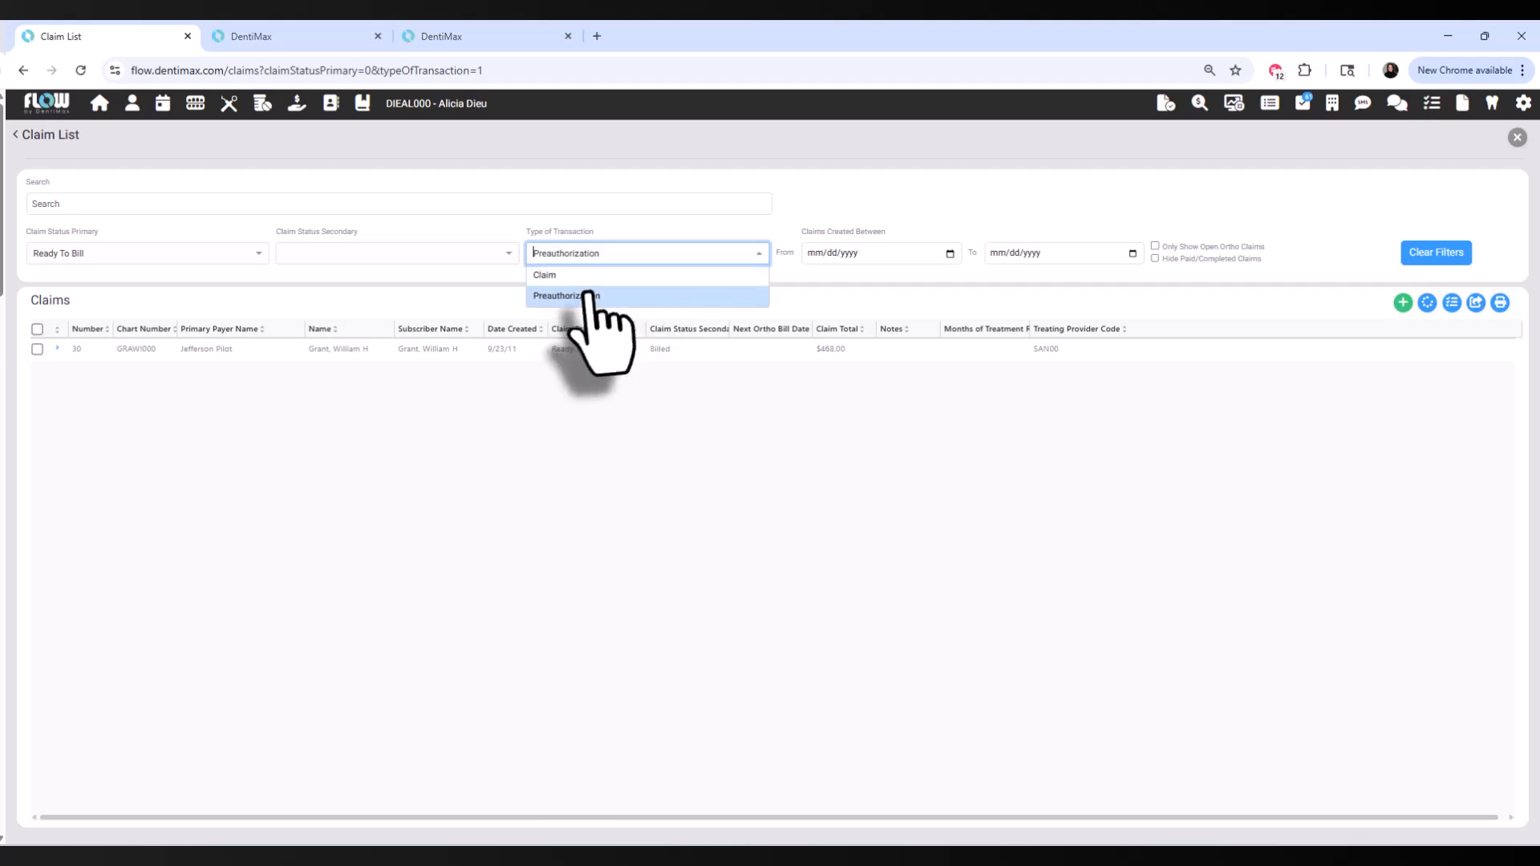
left_click(584, 277)
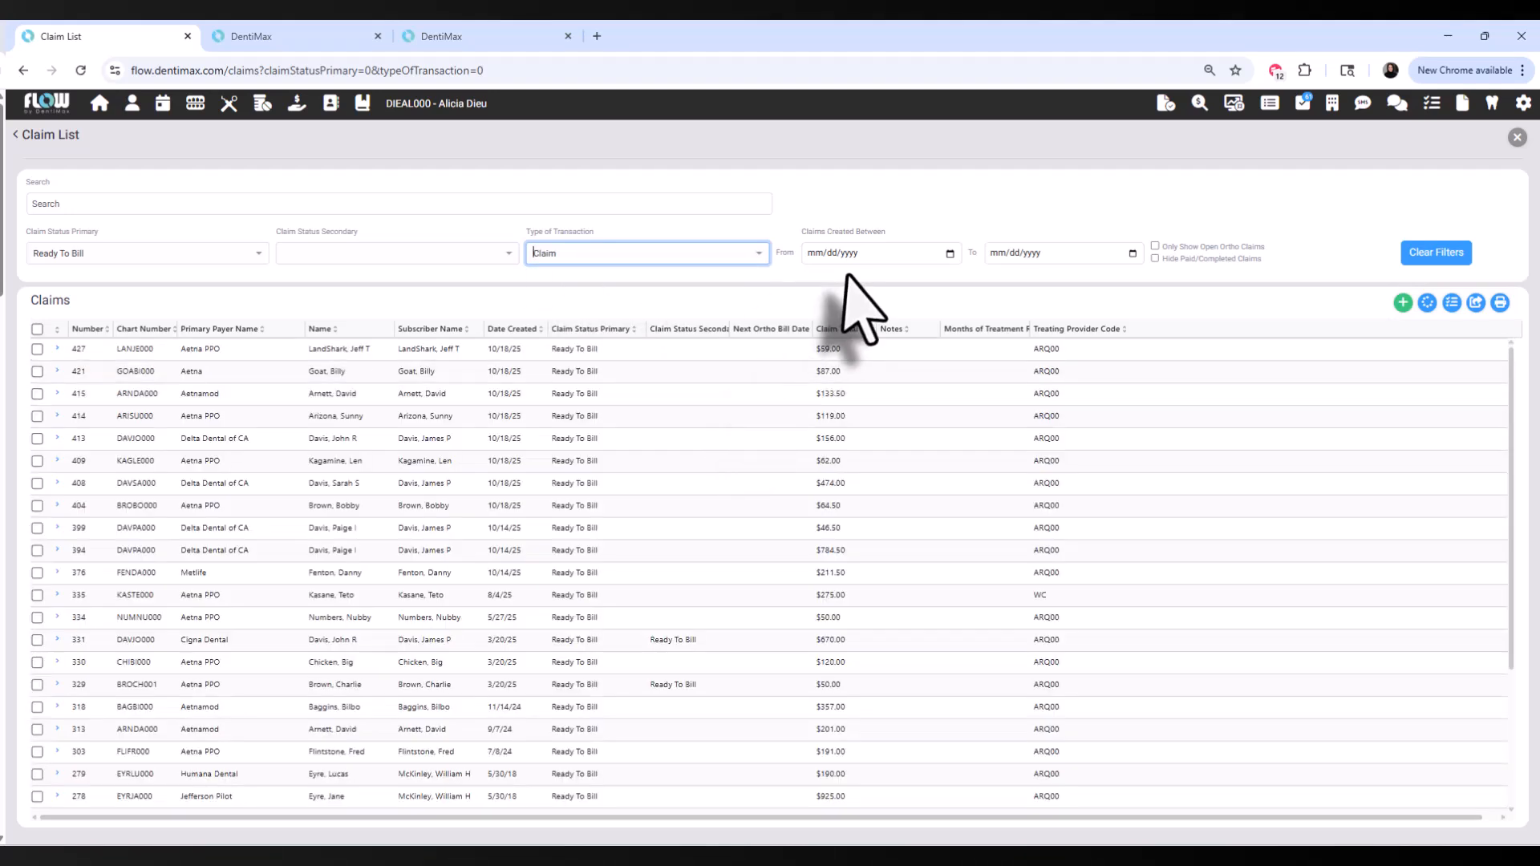
left_click(1155, 259)
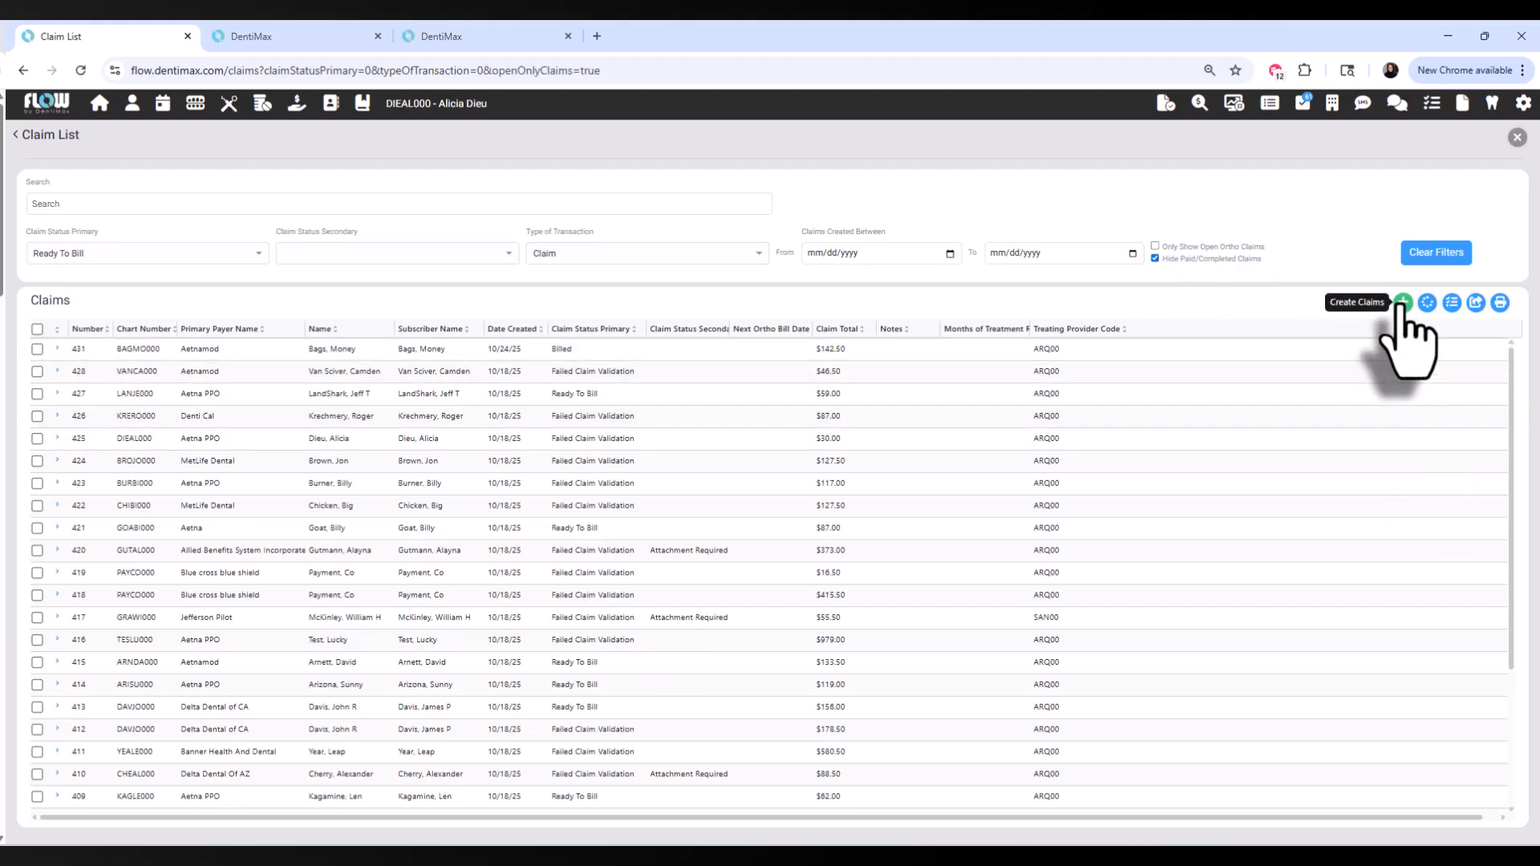
Create the outstanding claims, select all claims in the list and send them as e-claims
left_click(1403, 302)
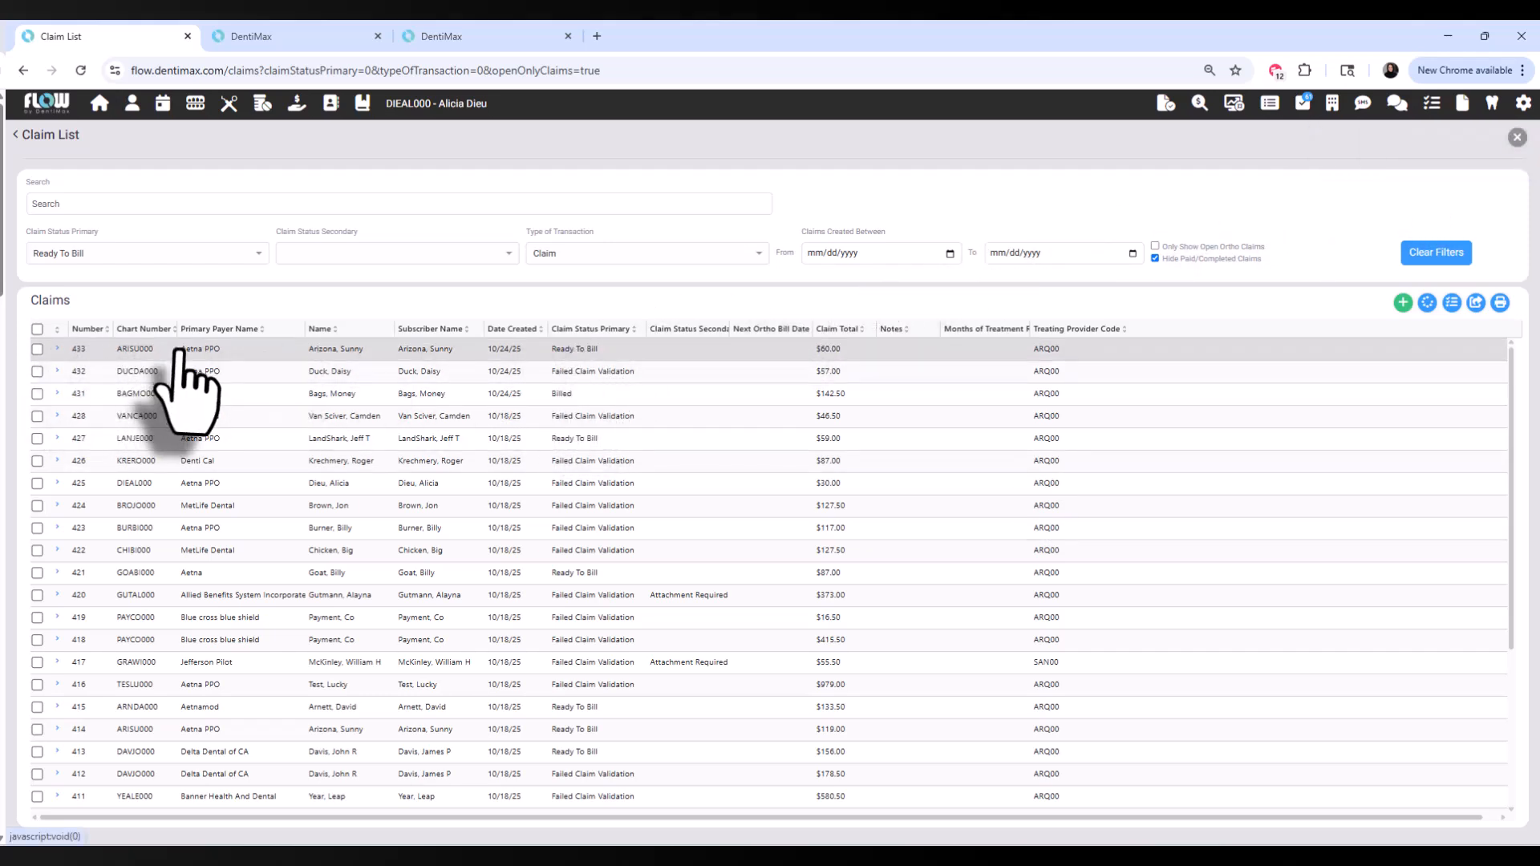
left_click(37, 349)
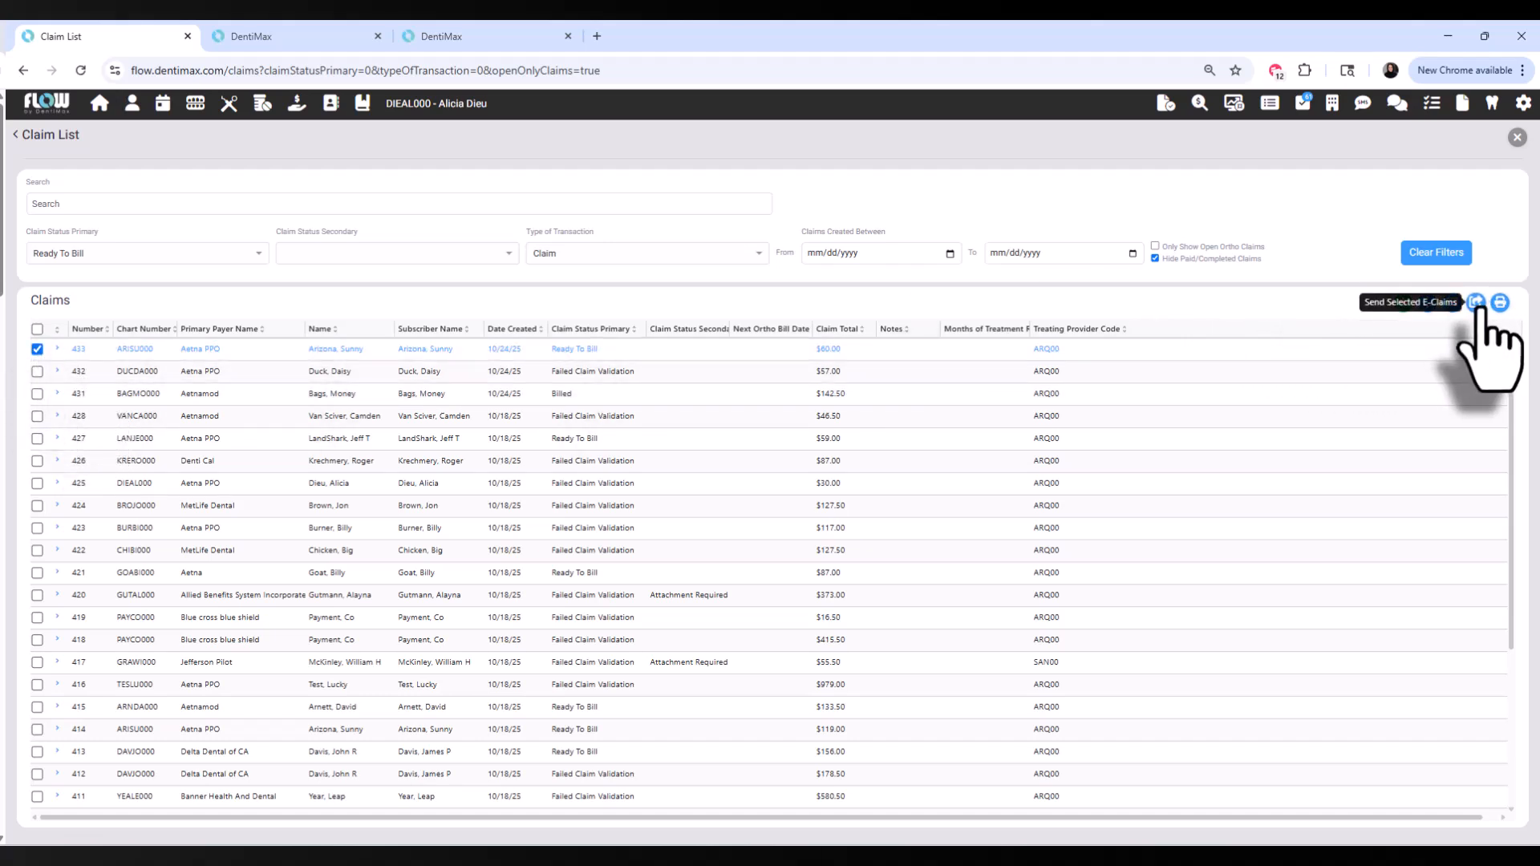
left_click(37, 330)
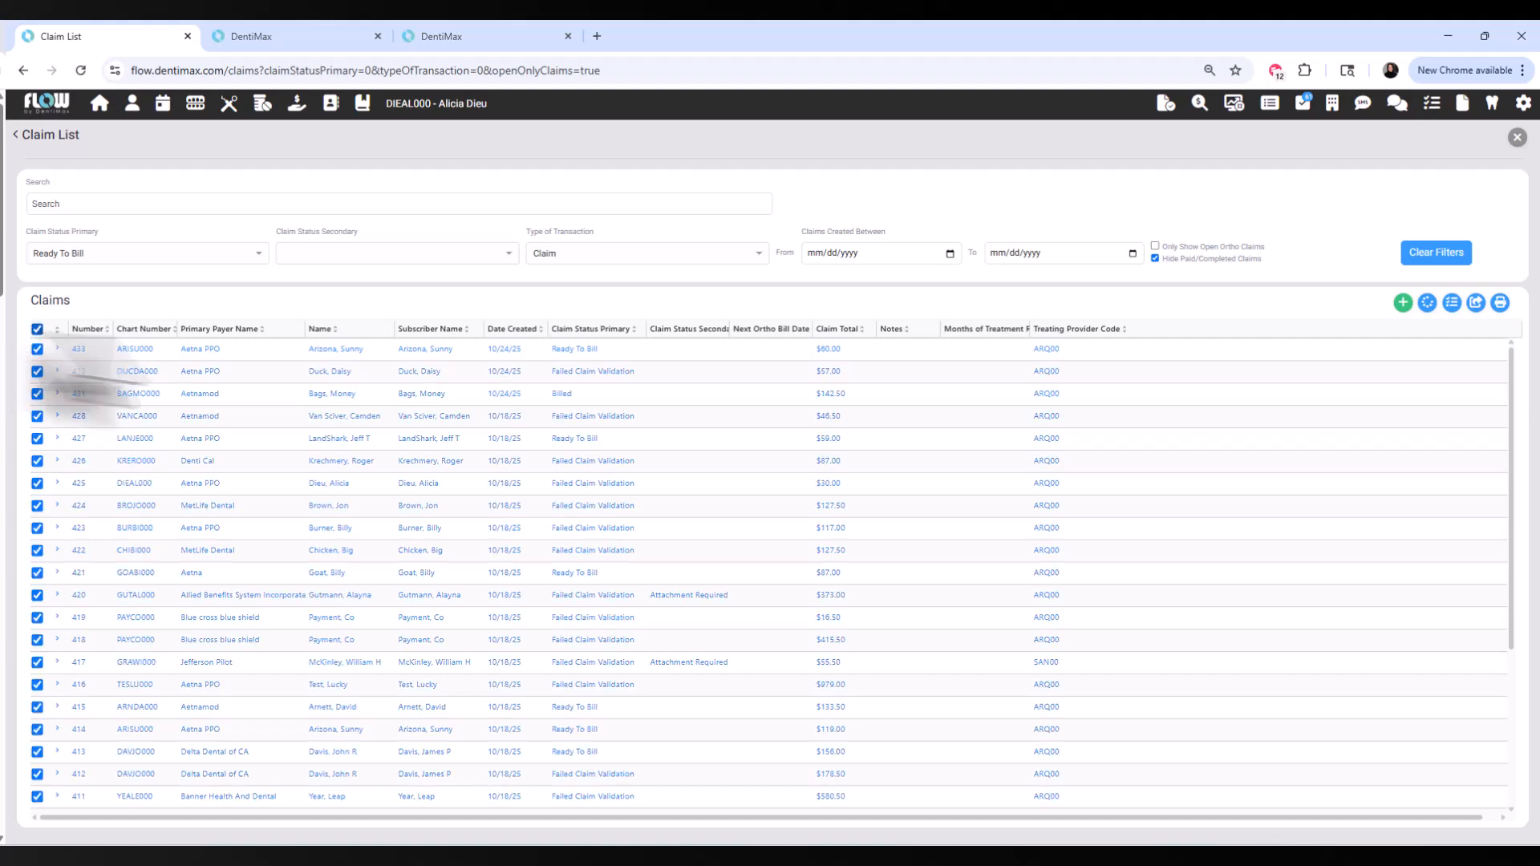
left_click(1476, 303)
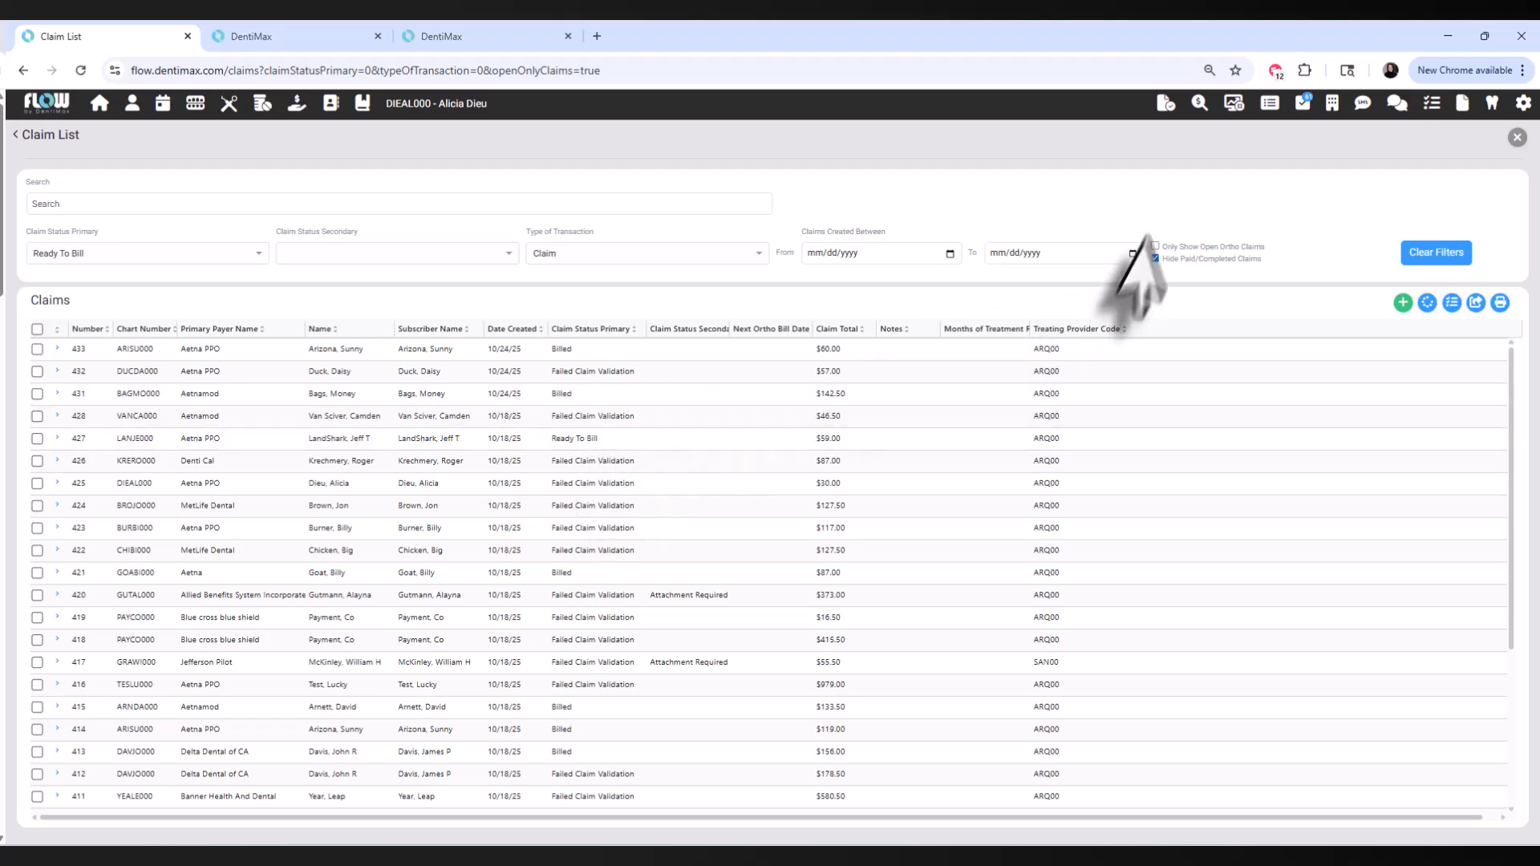
View the payment list, and search the reports for "new patient" to run the New Patients report without any filters
left_click(1201, 104)
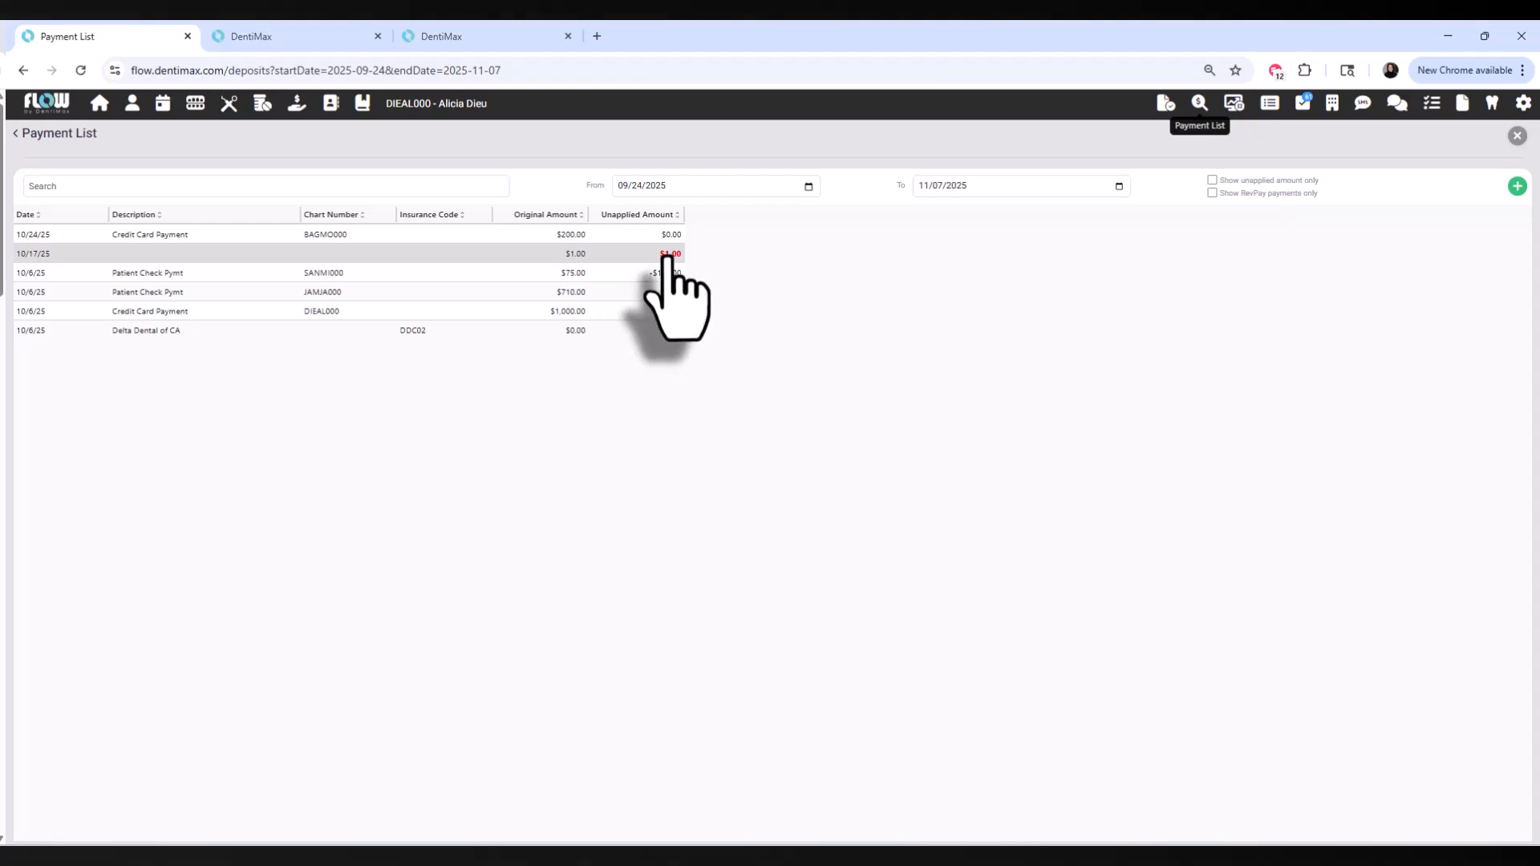
left_click(1234, 103)
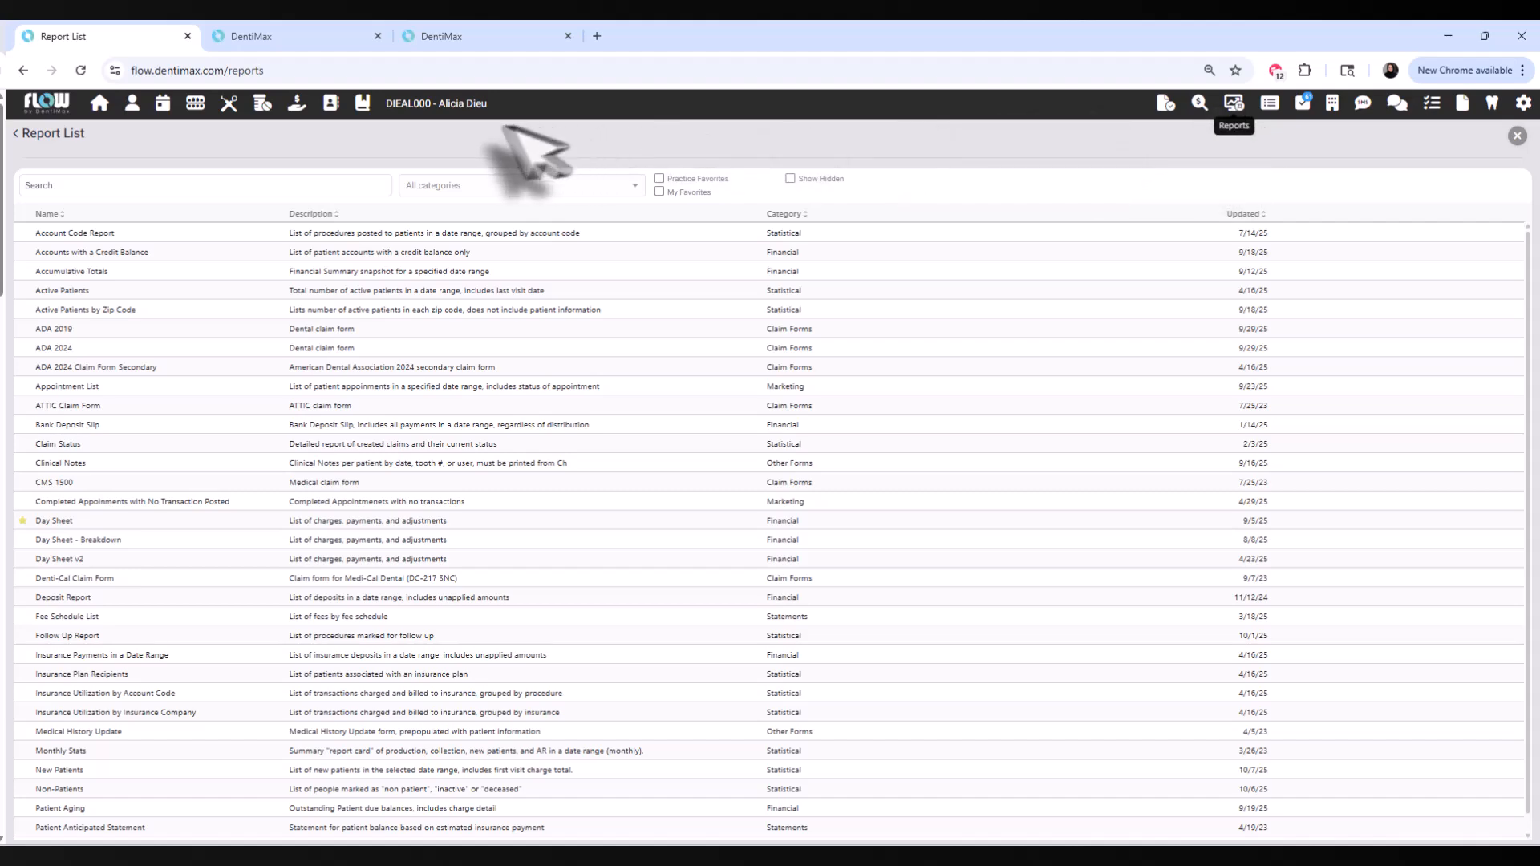
left_click(229, 186)
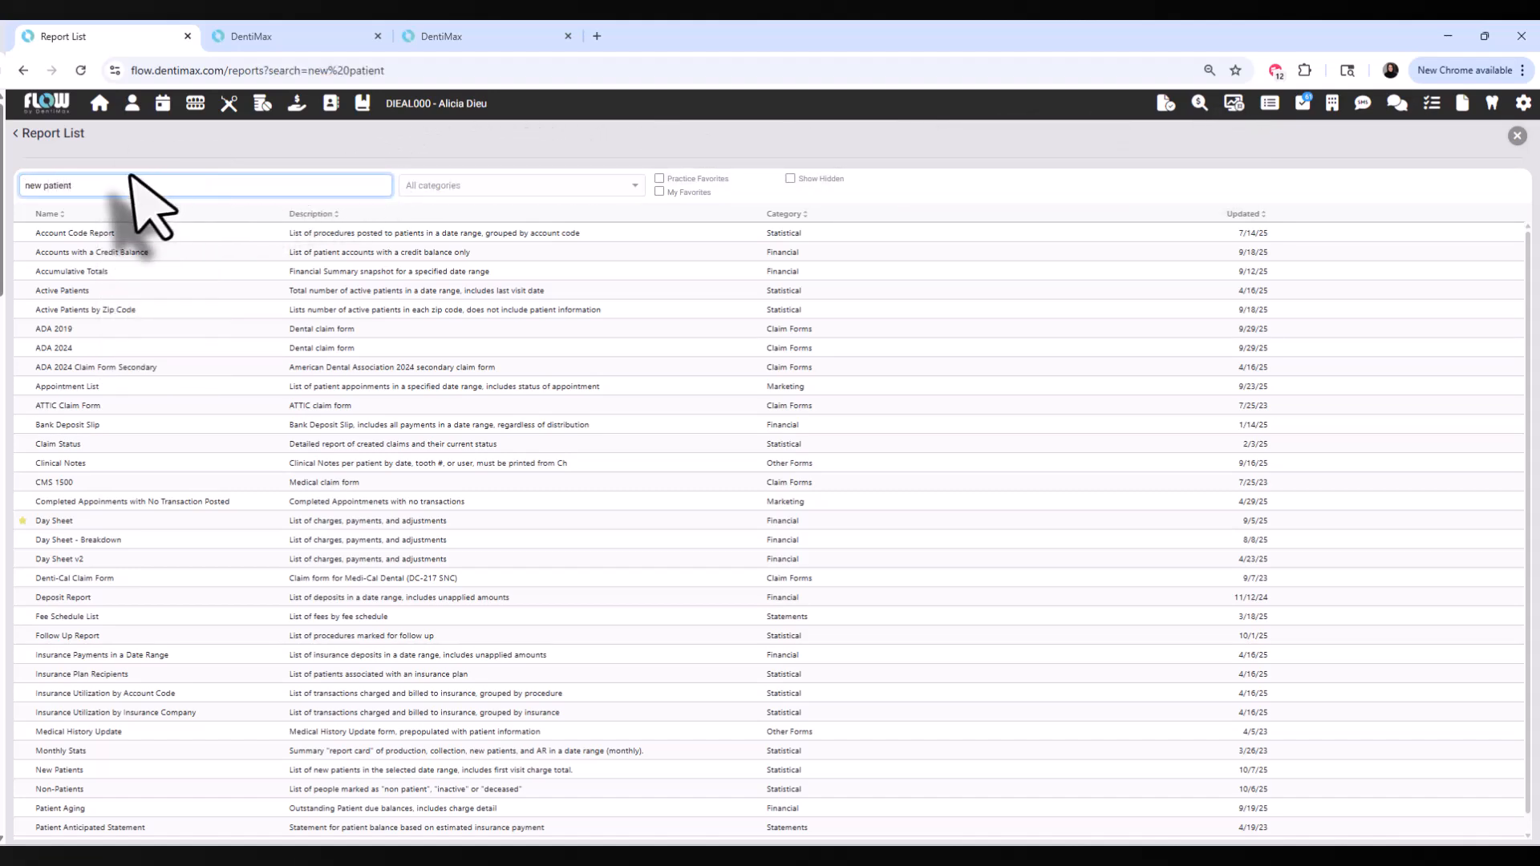
left_click(257, 491)
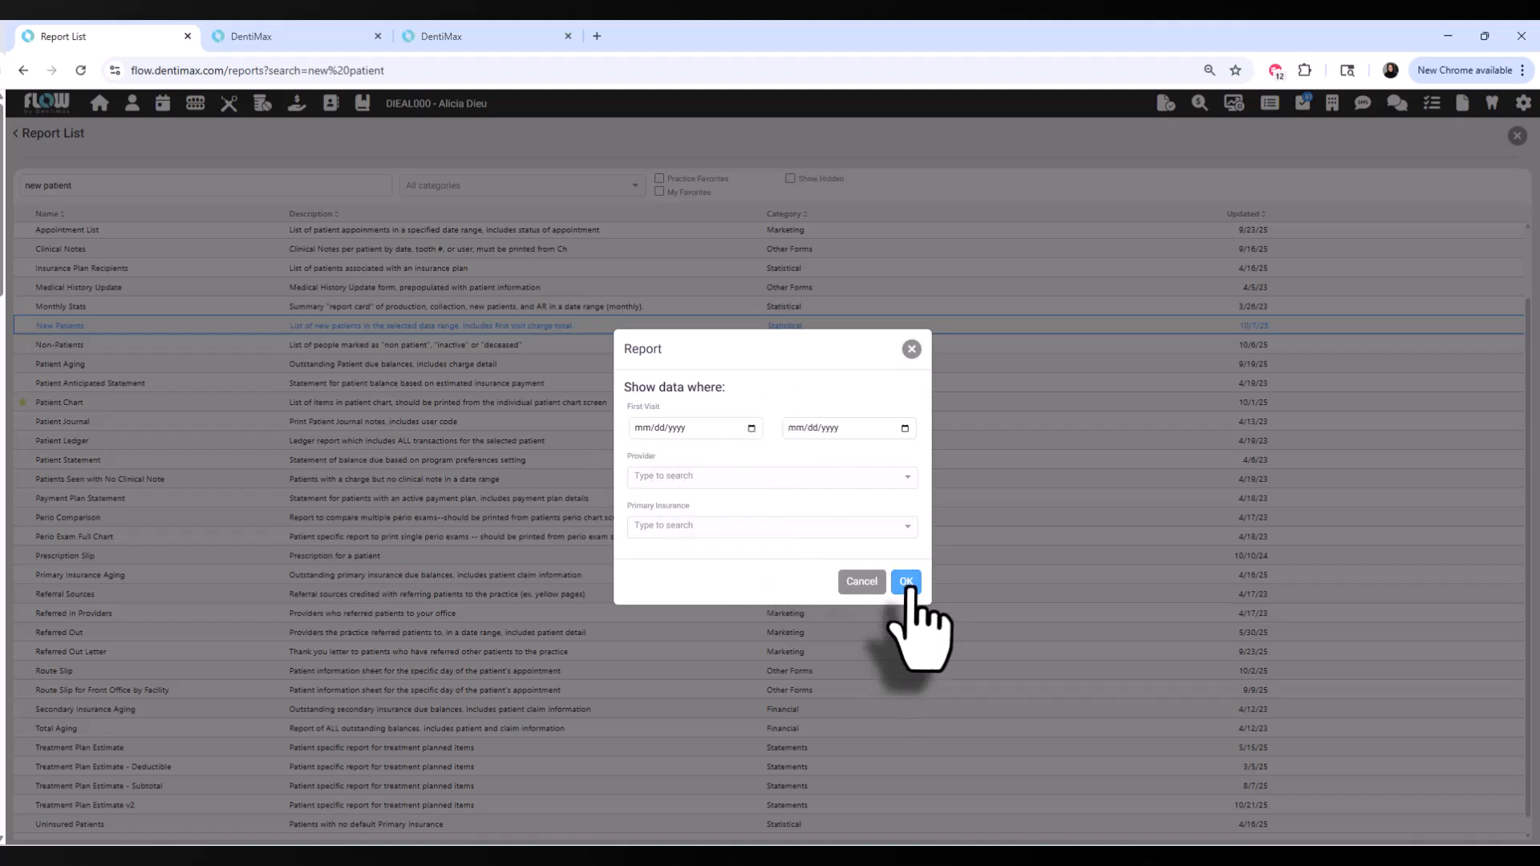
left_click(908, 583)
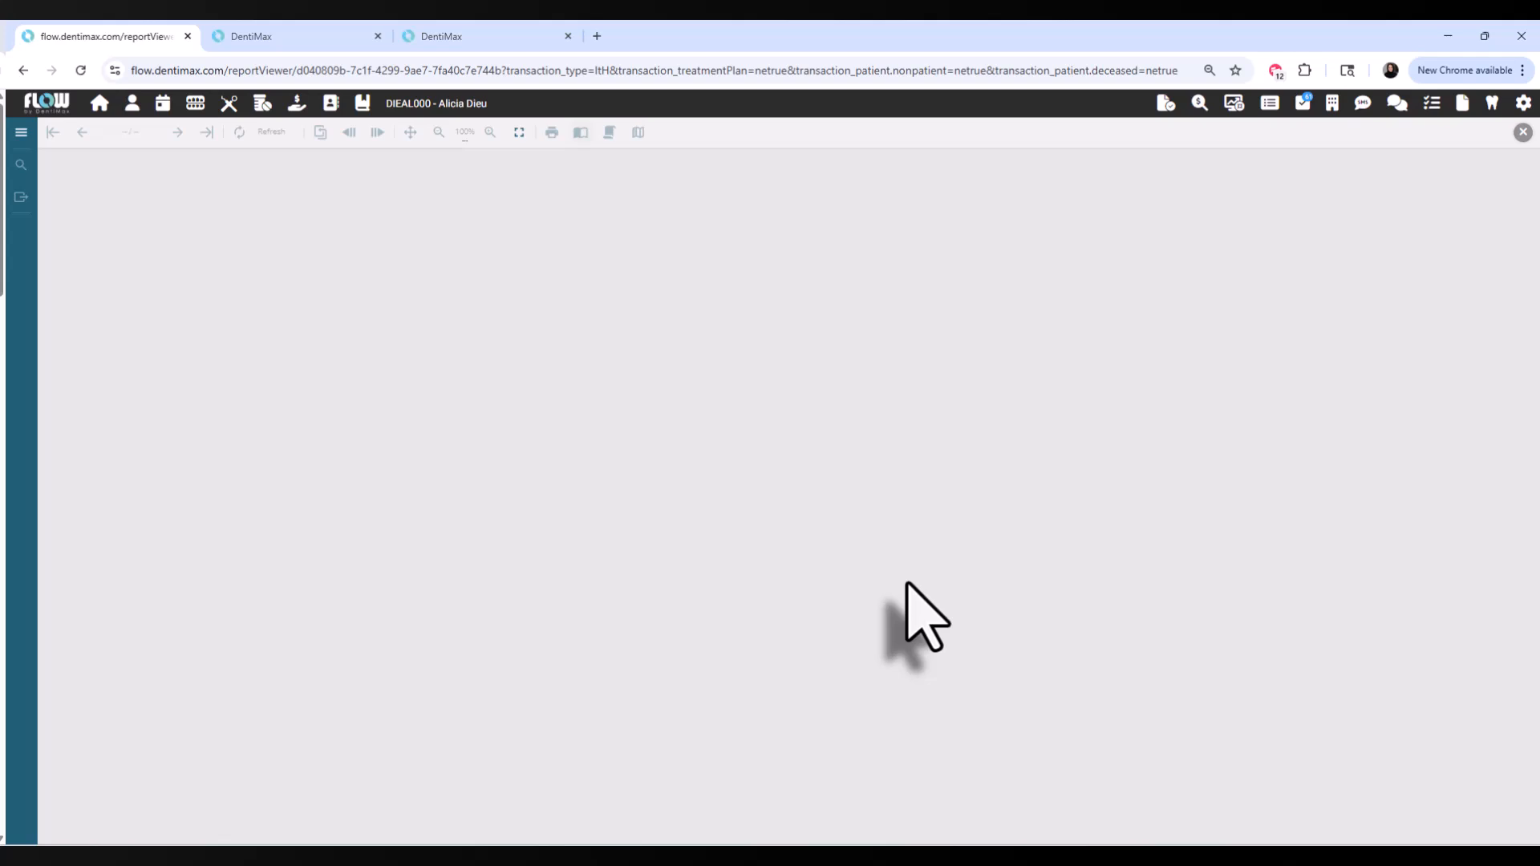
Preview the printout of the New Patients report without saving it and close the report
left_click(552, 132)
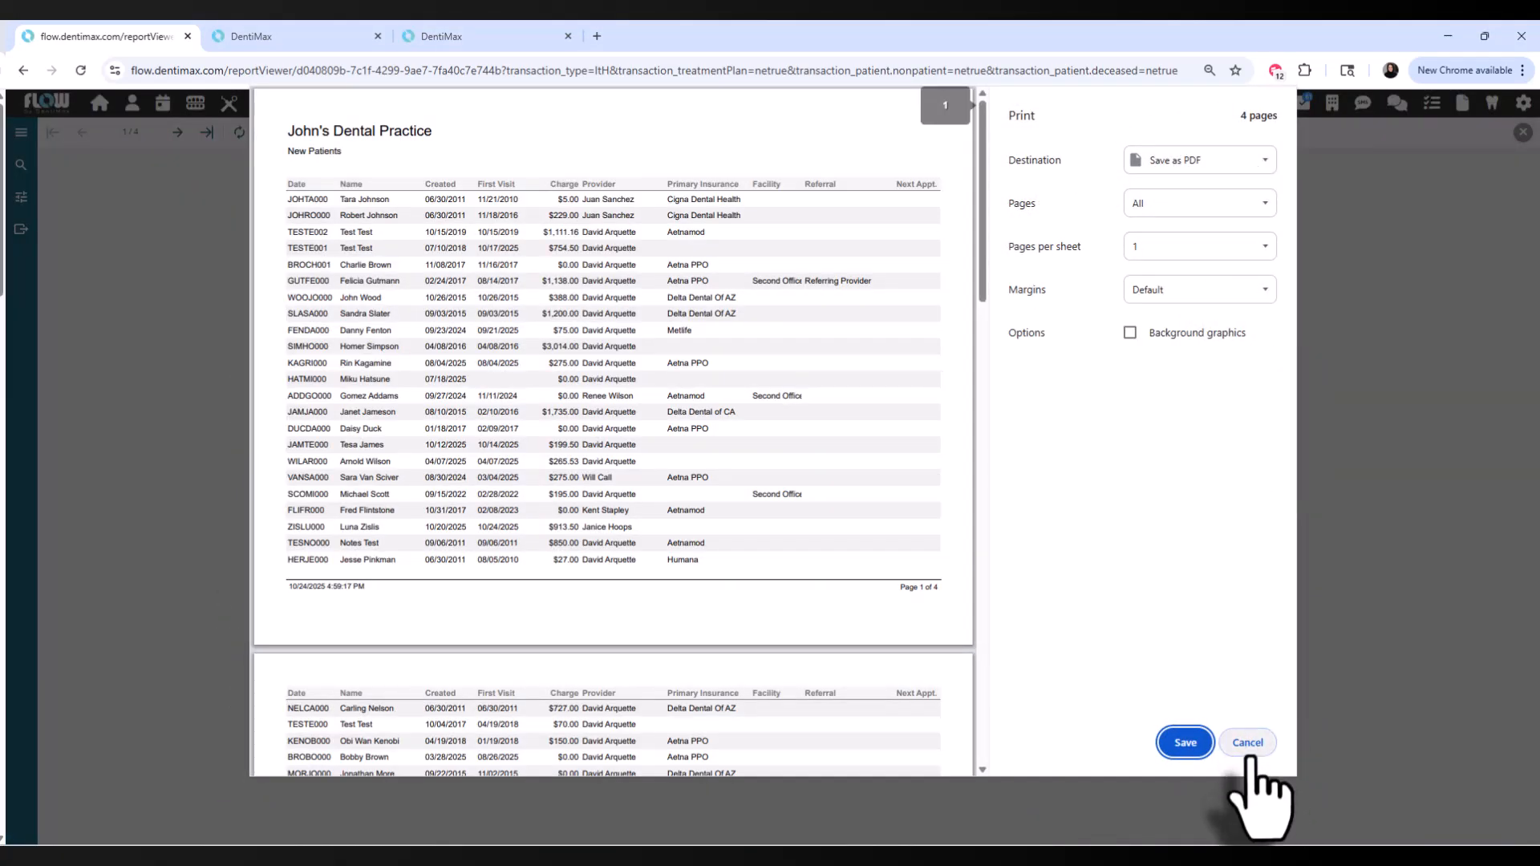
left_click(1247, 743)
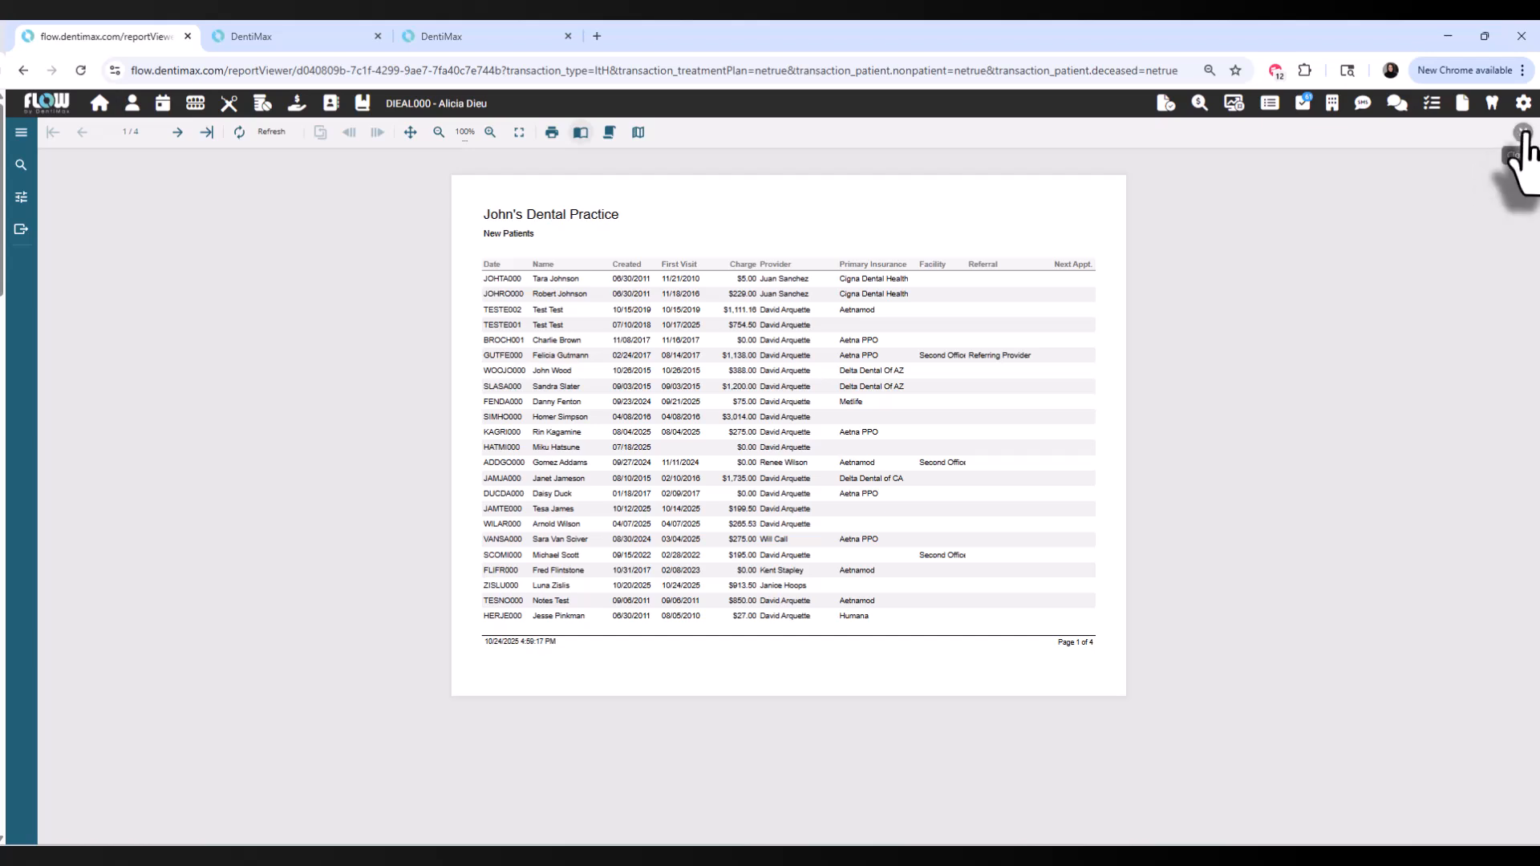
left_click(1521, 132)
Show the available actions for the Appointment List report, and switch the lists overview to alphabetical order and back to grouped order
left_click(319, 310)
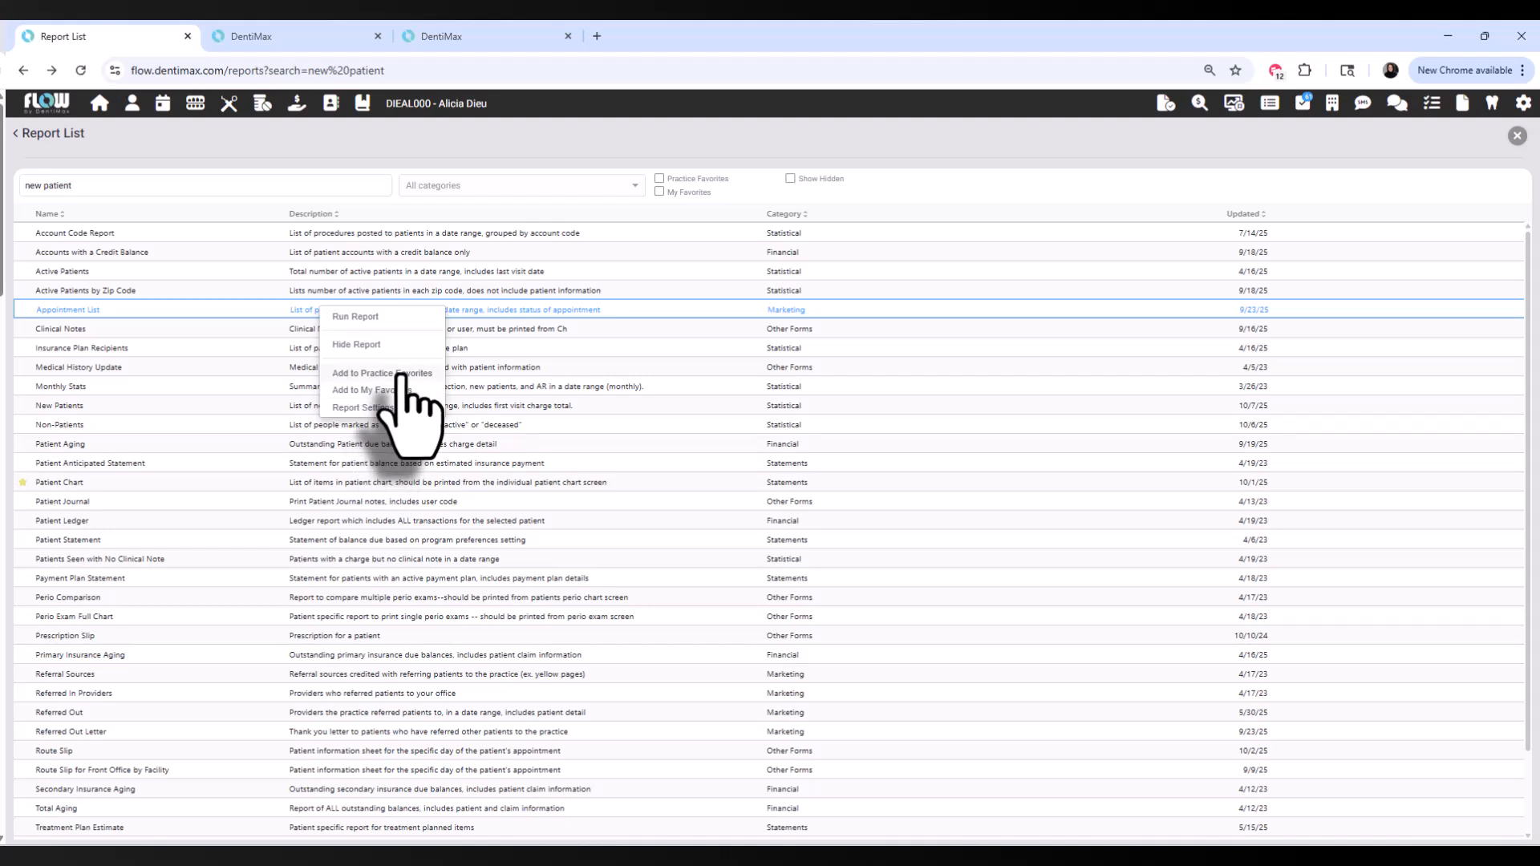
left_click(1274, 108)
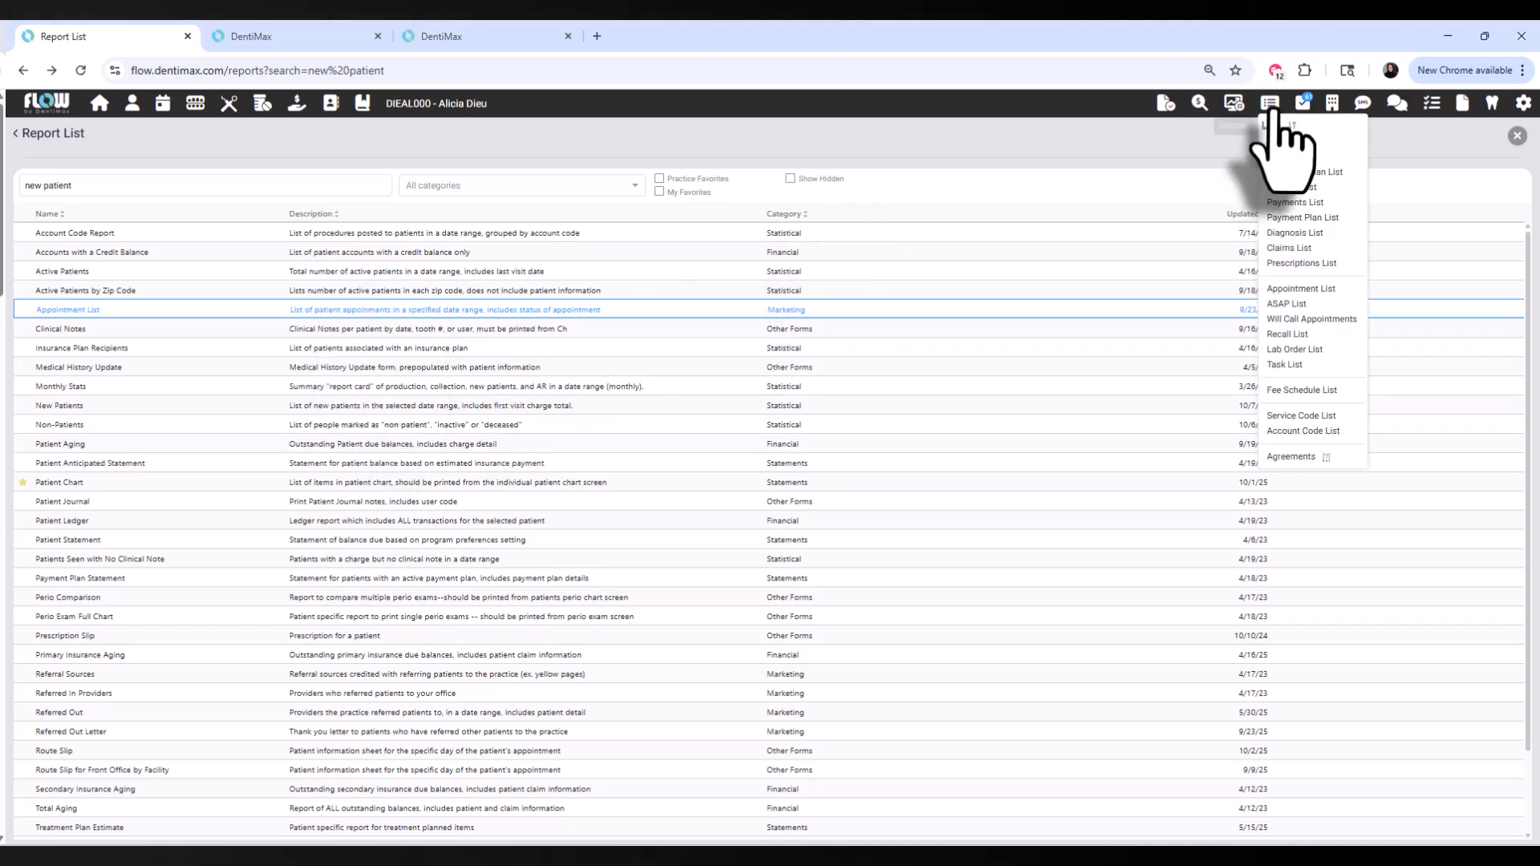
left_click(1291, 125)
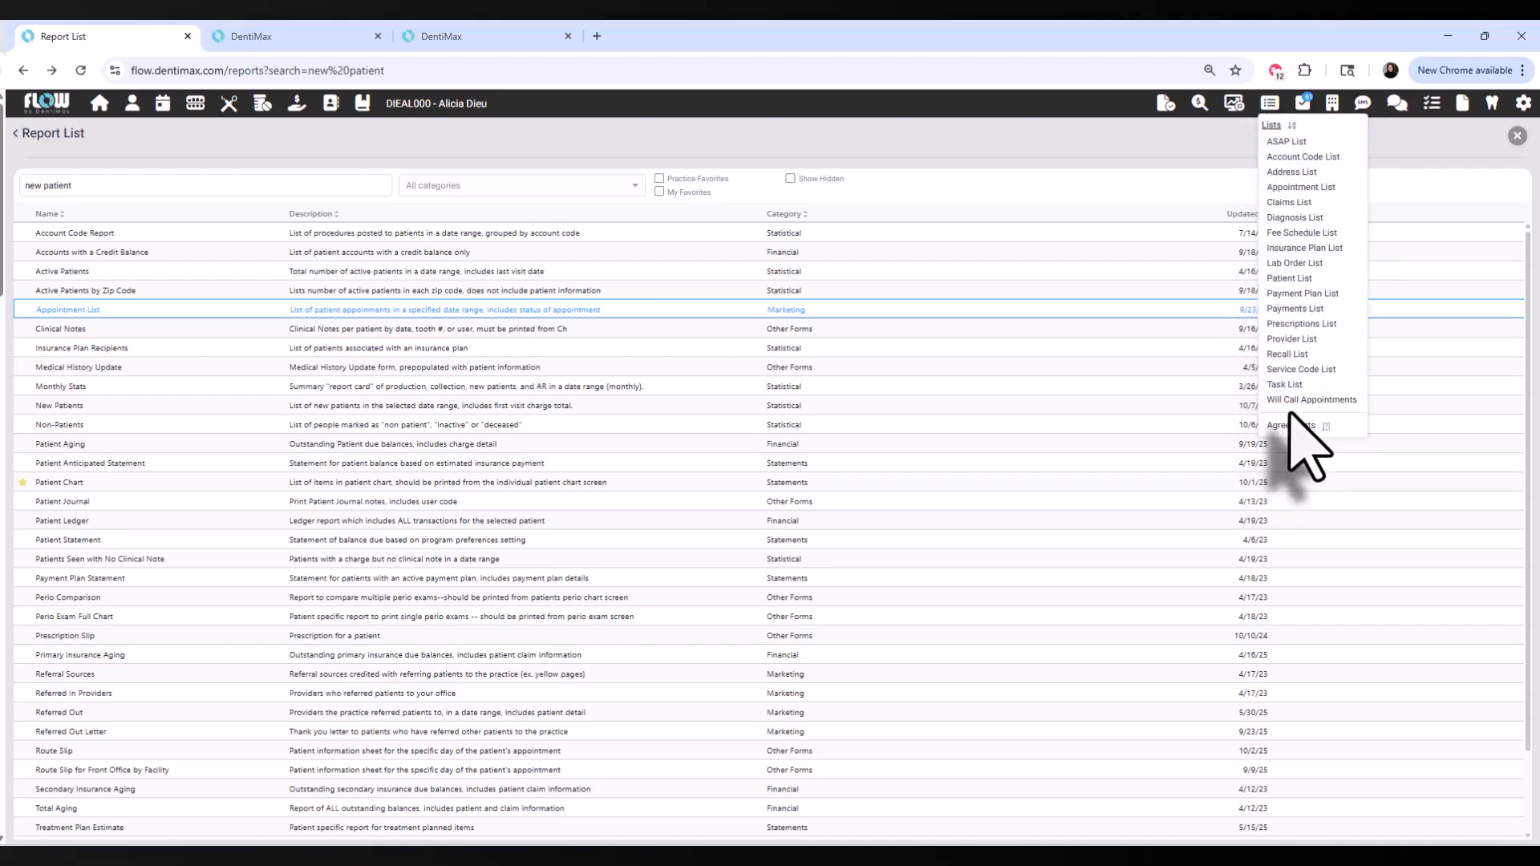
left_click(1293, 126)
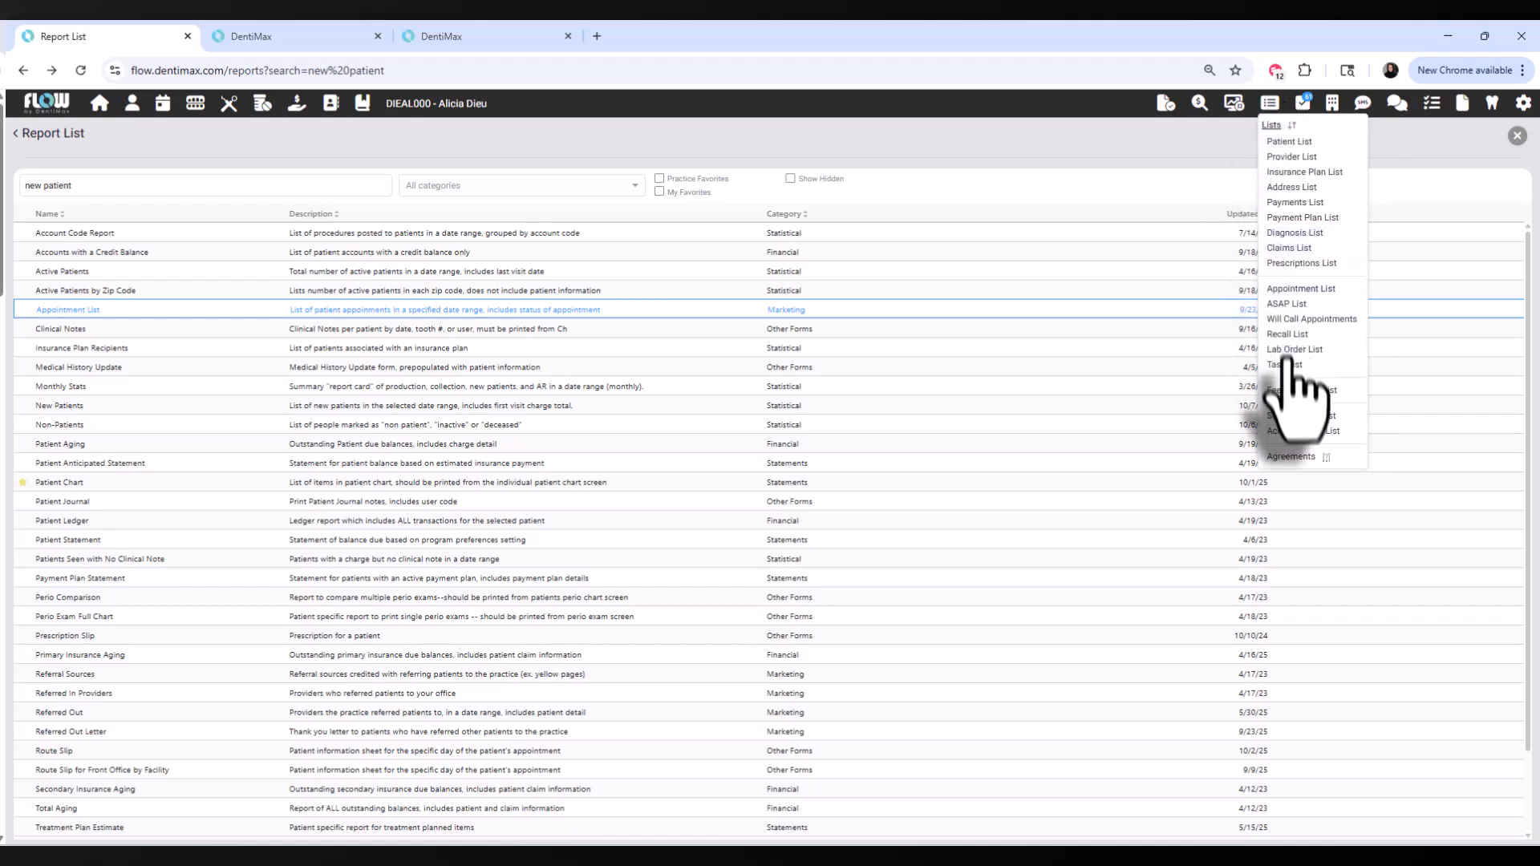
Open the insurance aging drill-down and show only primary insurance charges over 120 days, with zeros hidden
mouse_move(1307, 120)
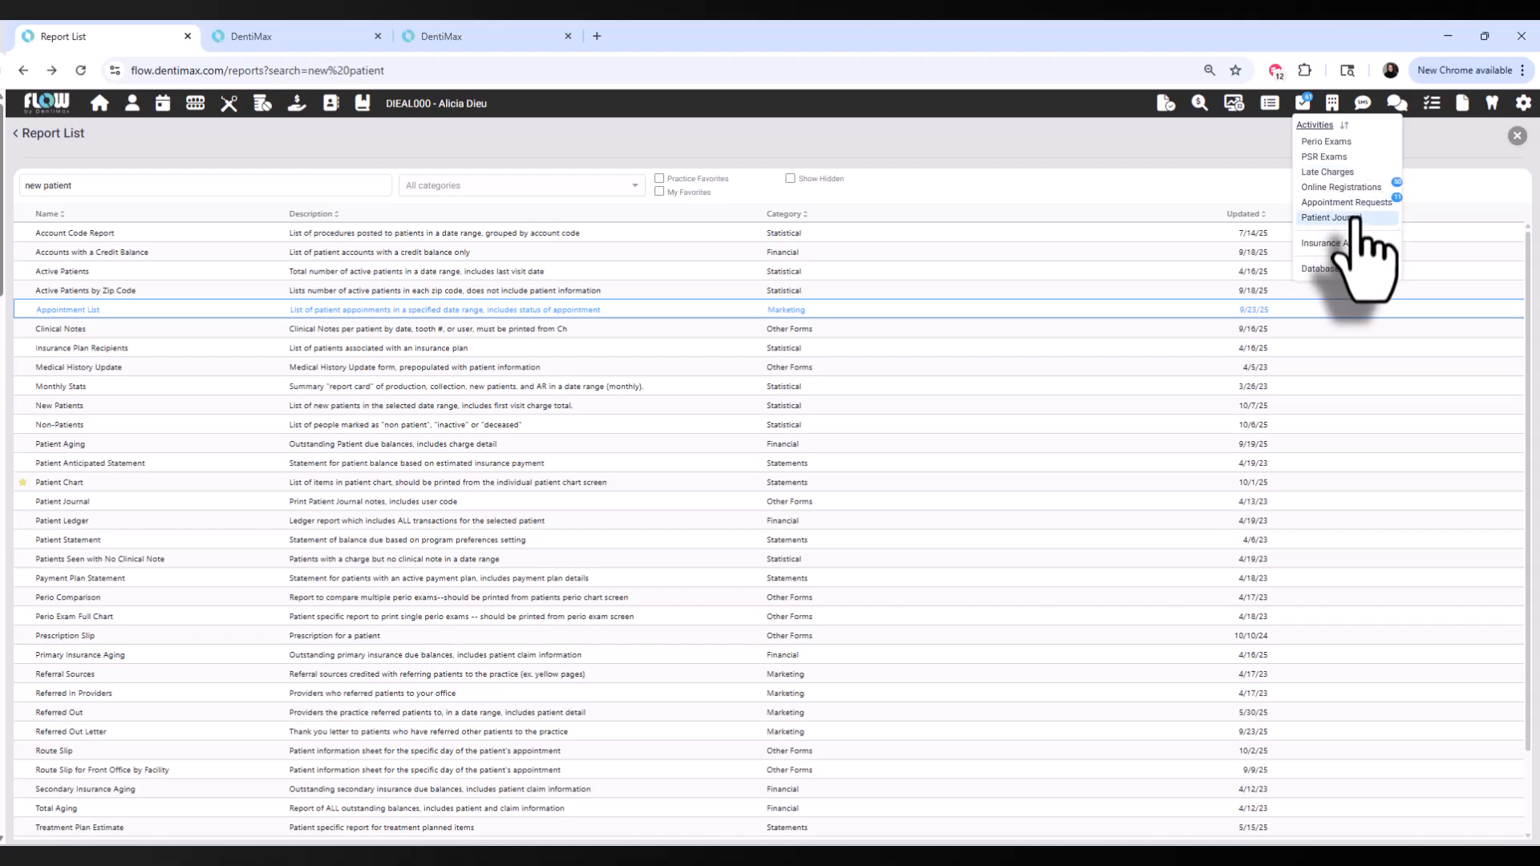
left_click(1354, 246)
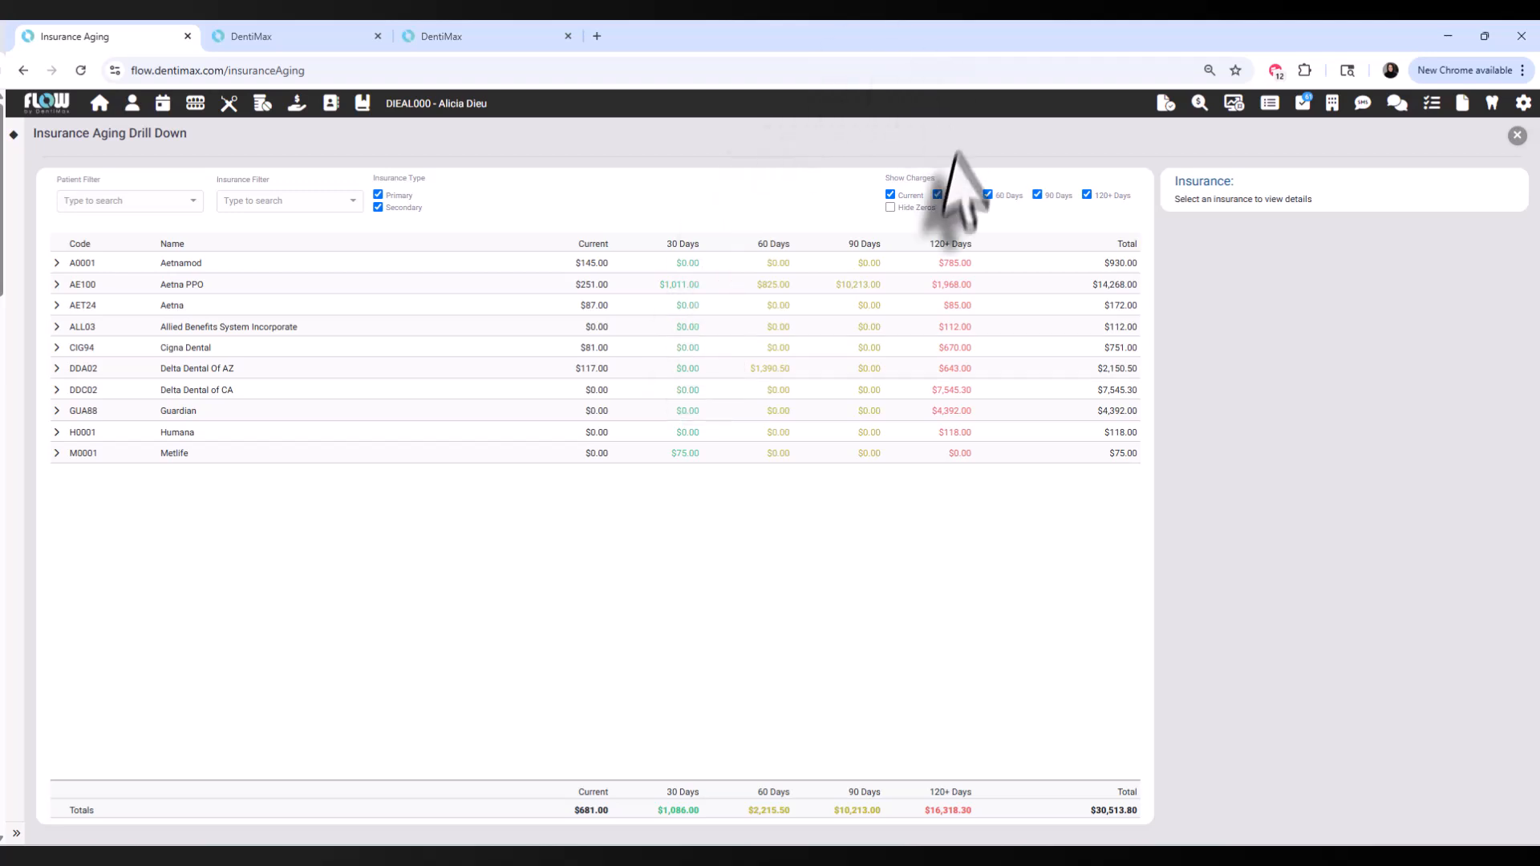
left_click(891, 194)
left_click(937, 195)
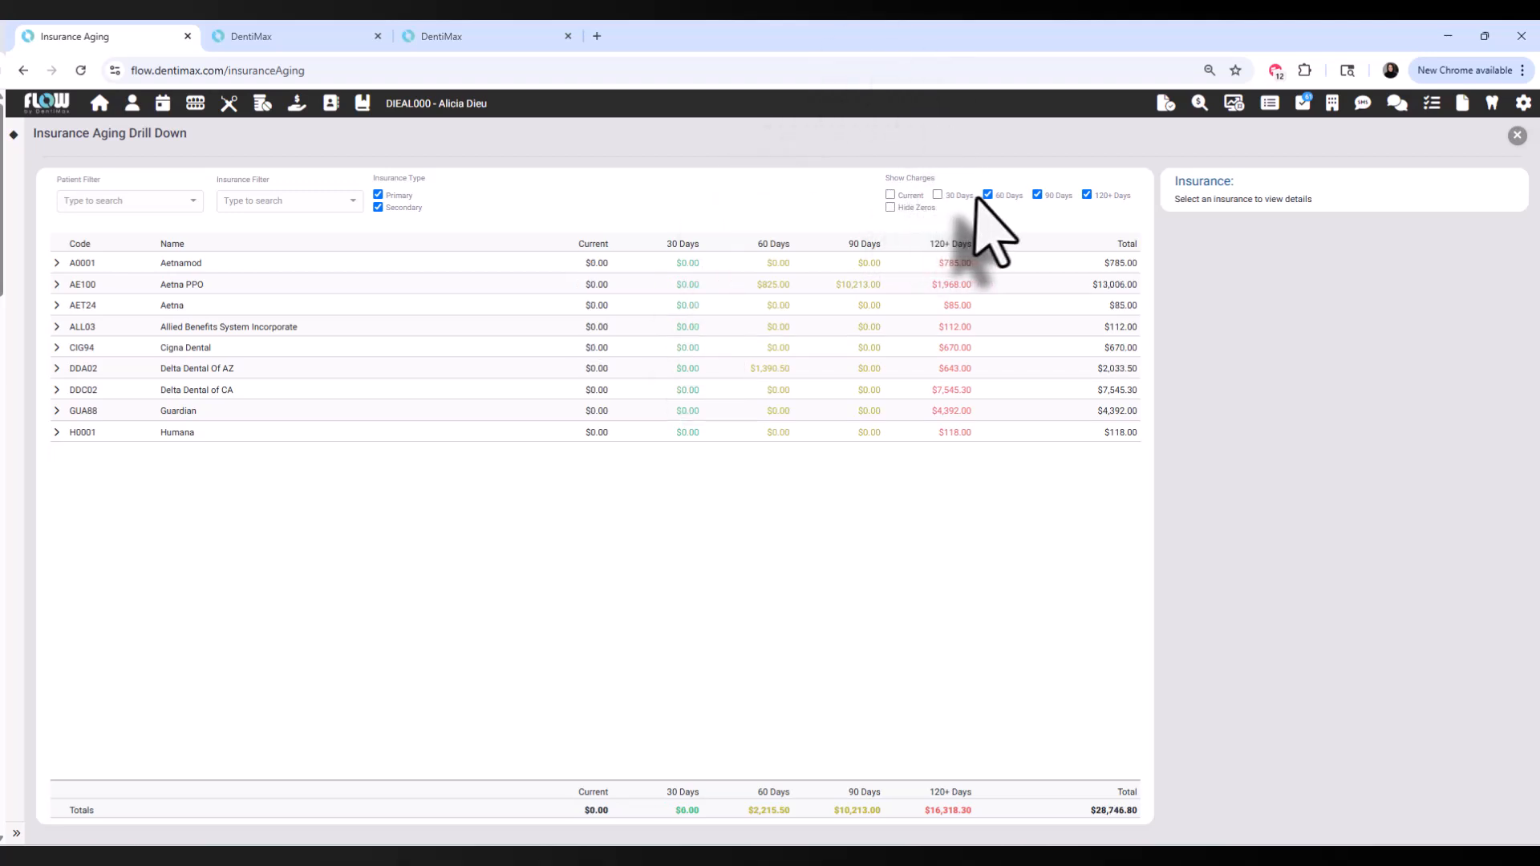
left_click(987, 194)
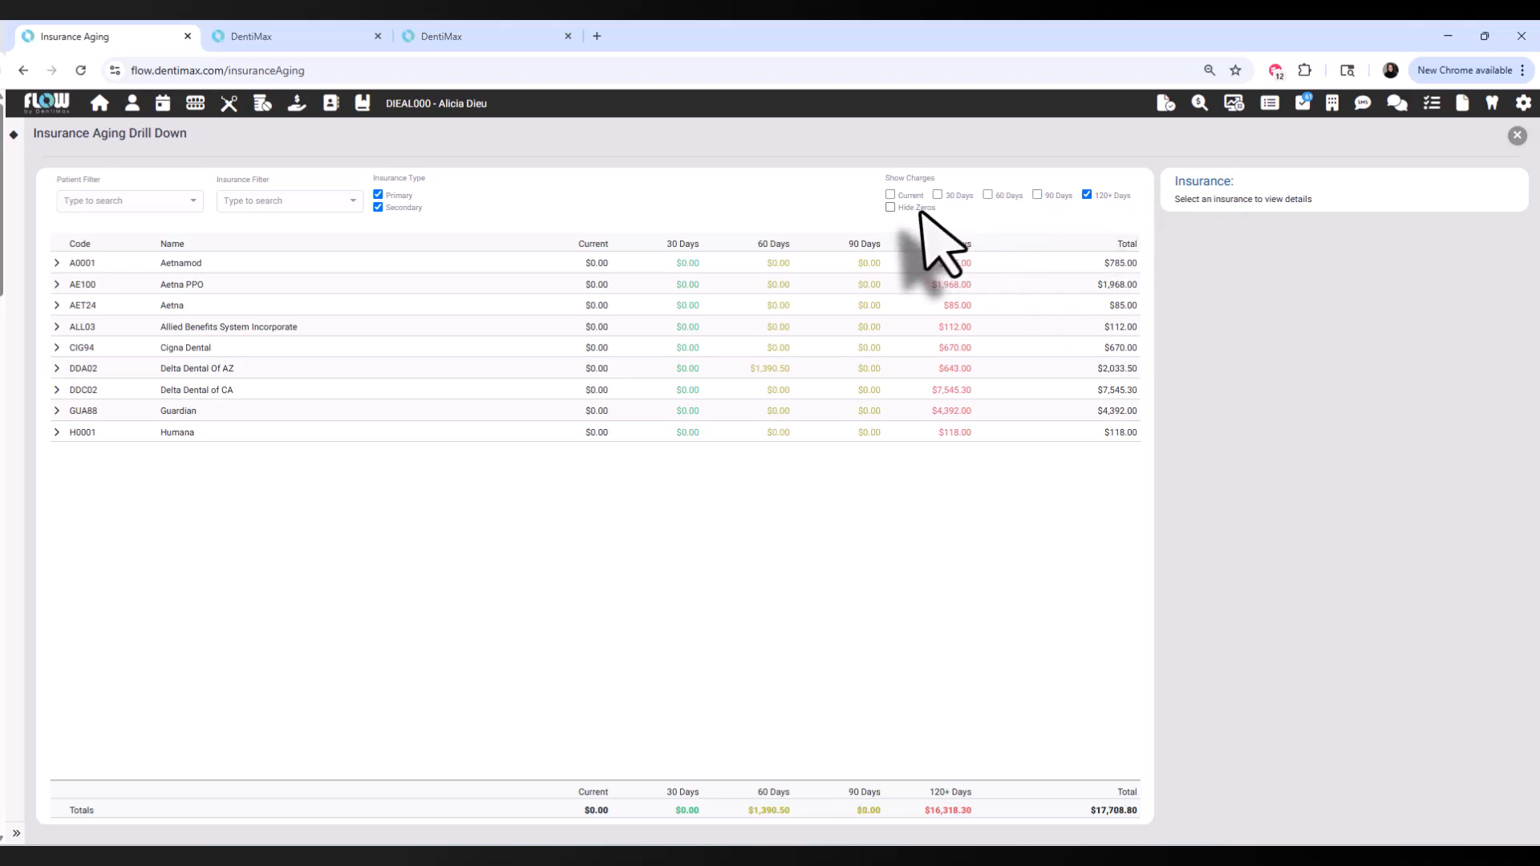
left_click(891, 207)
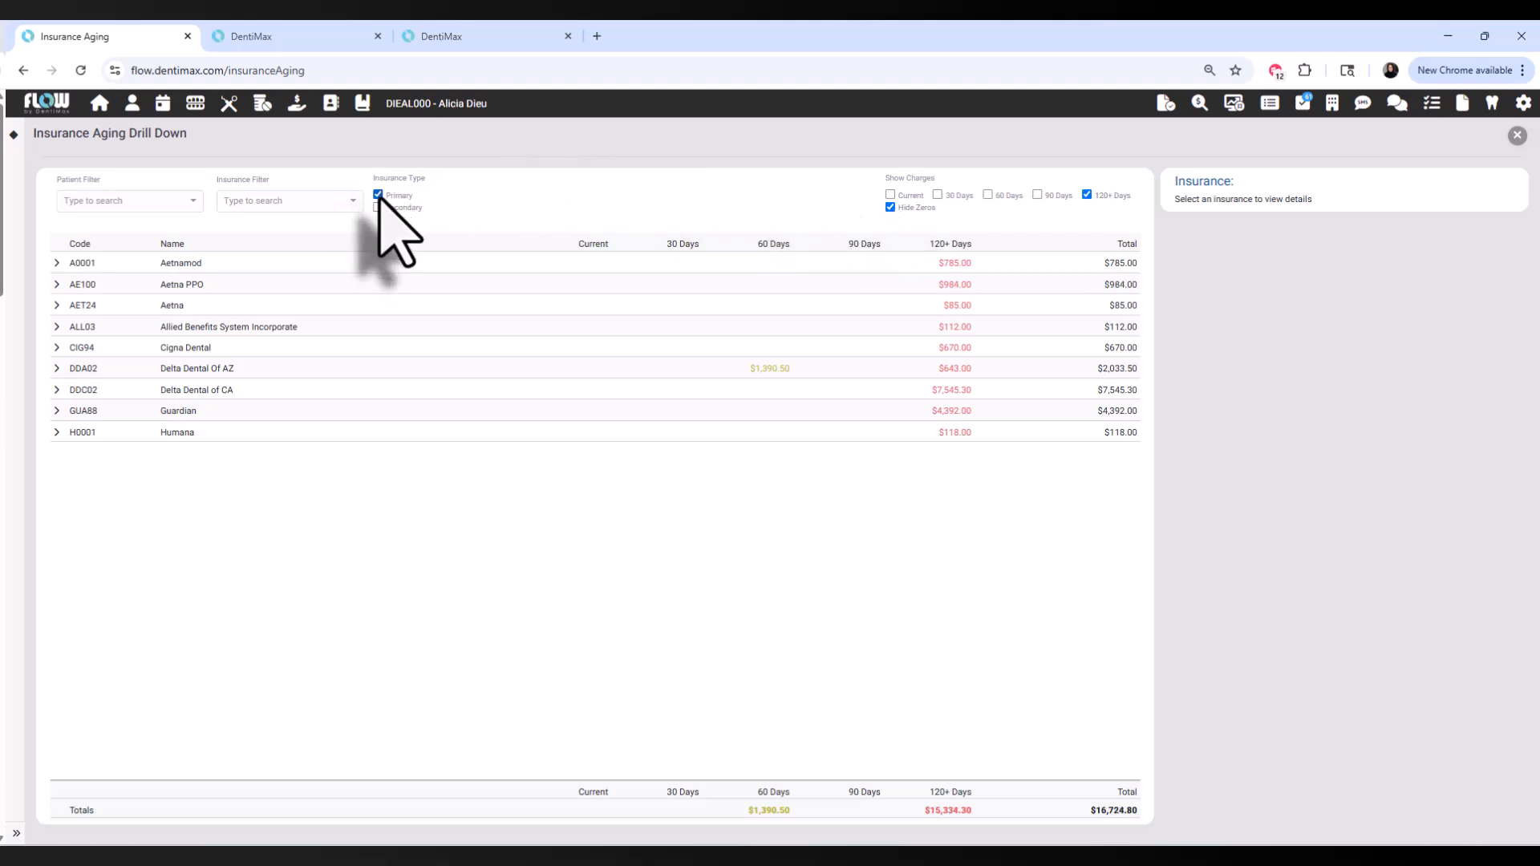
Drill down through Aetnamod to the first patient's crown claim and save the claim note "ohdowhodhodh"
left_click(57, 263)
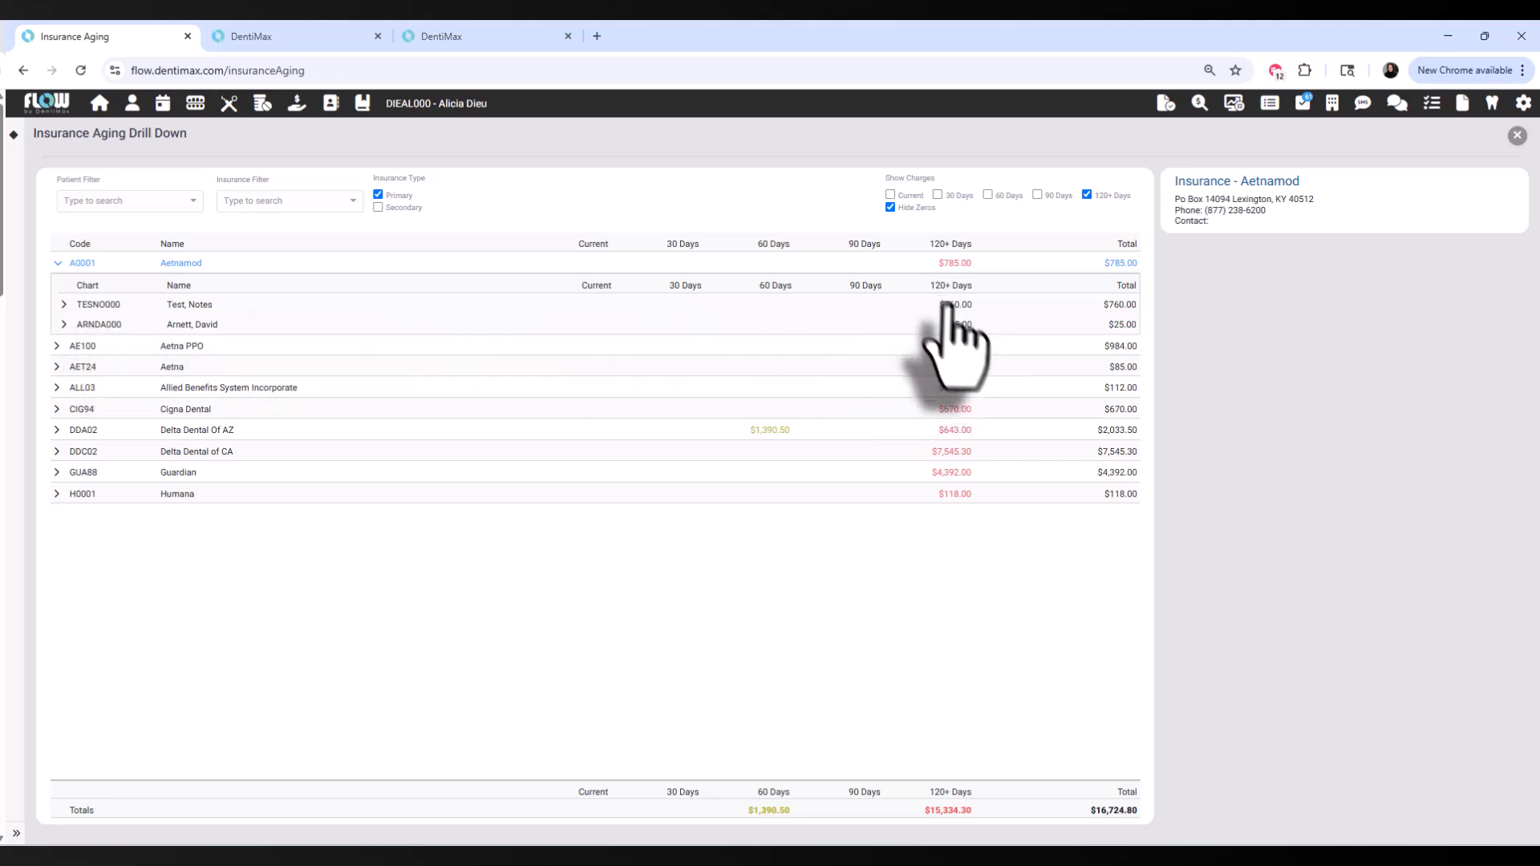
left_click(63, 305)
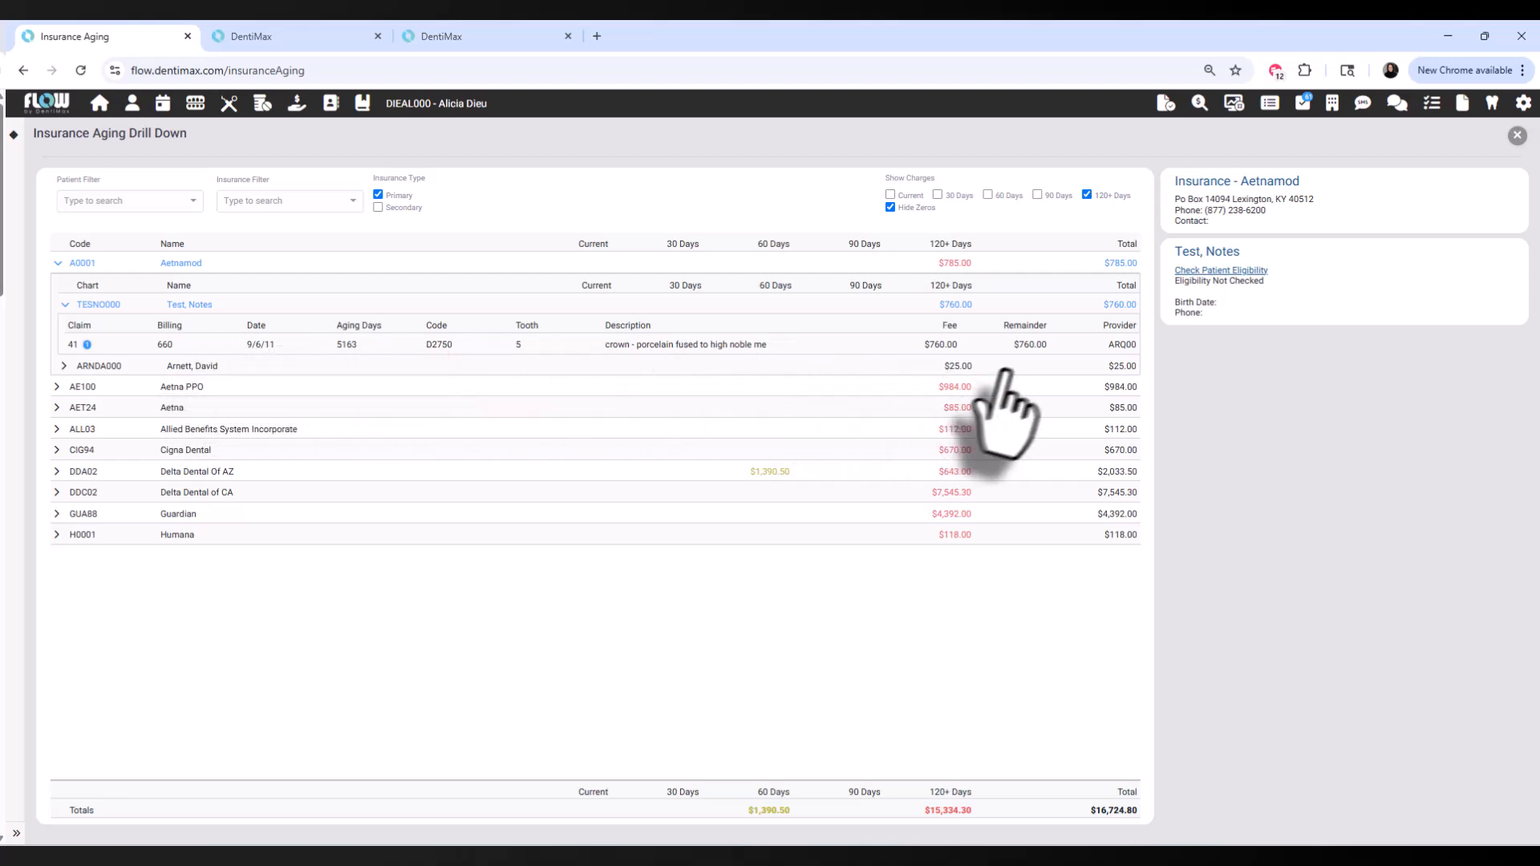
left_click(662, 345)
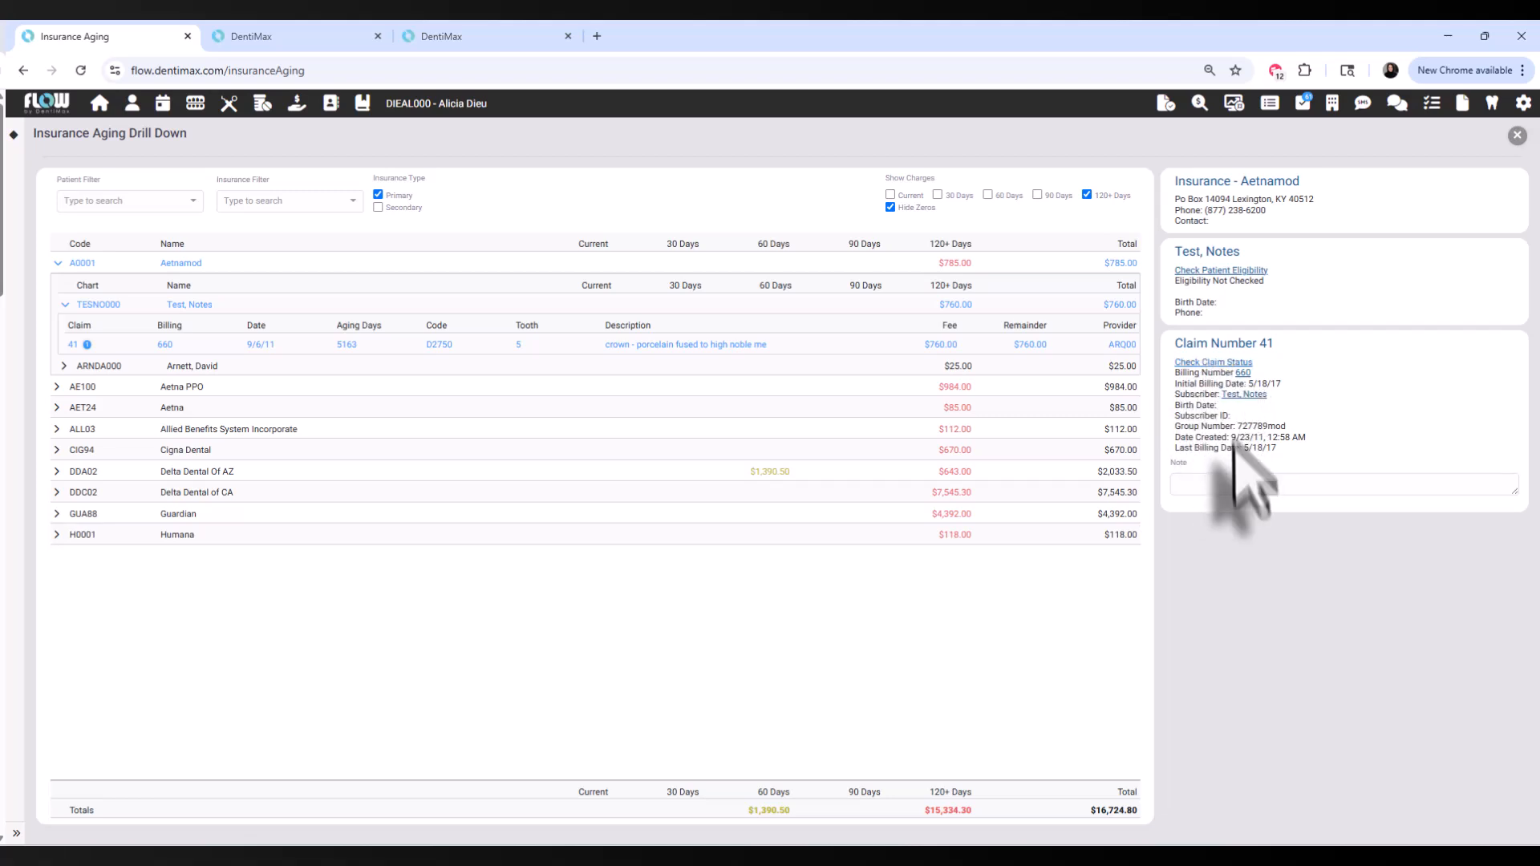
left_click(1193, 486)
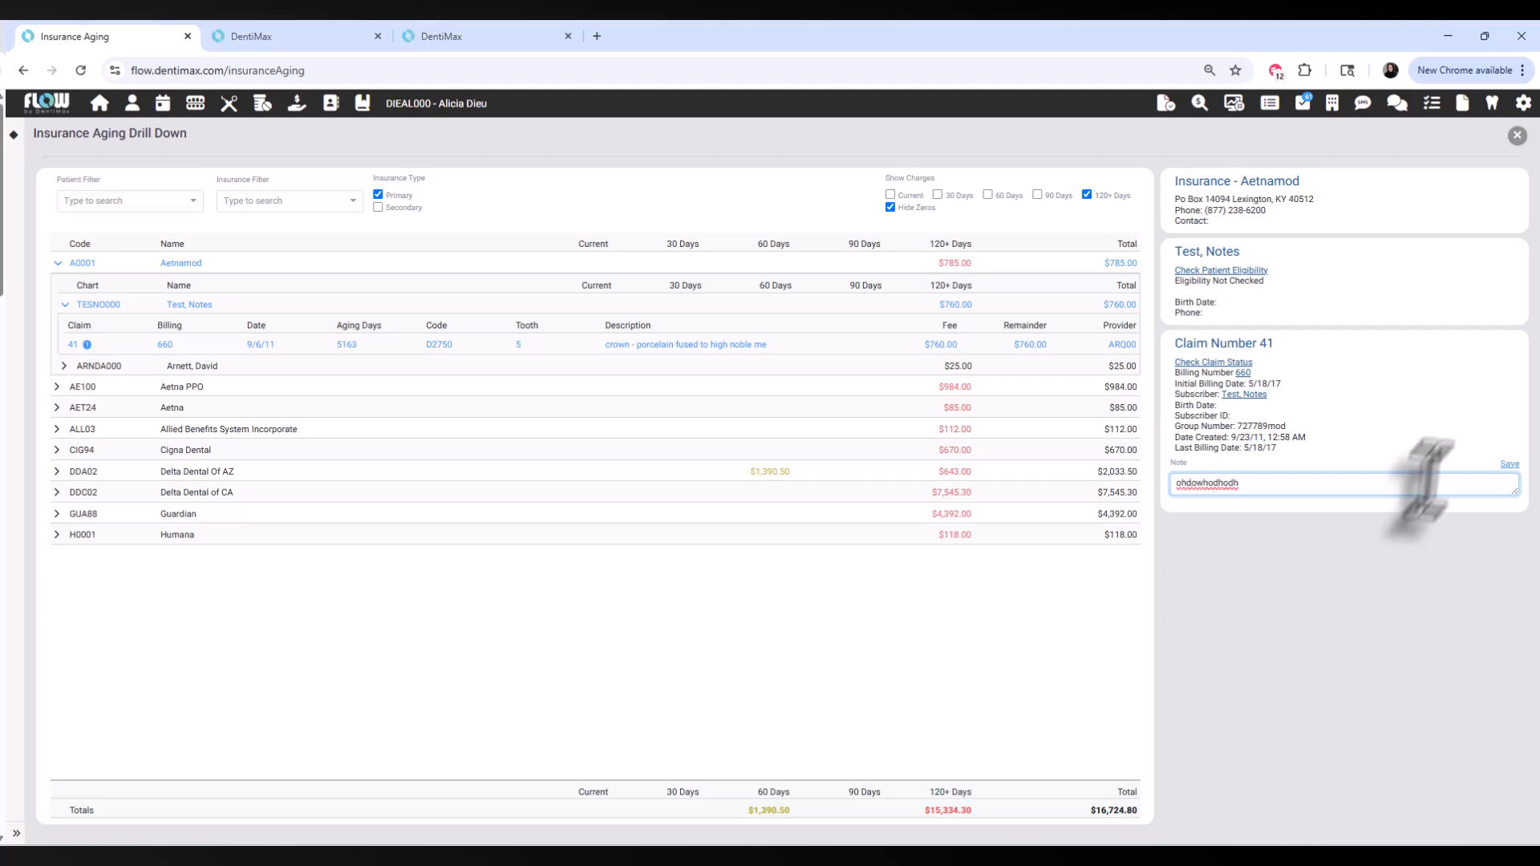
left_click(1510, 465)
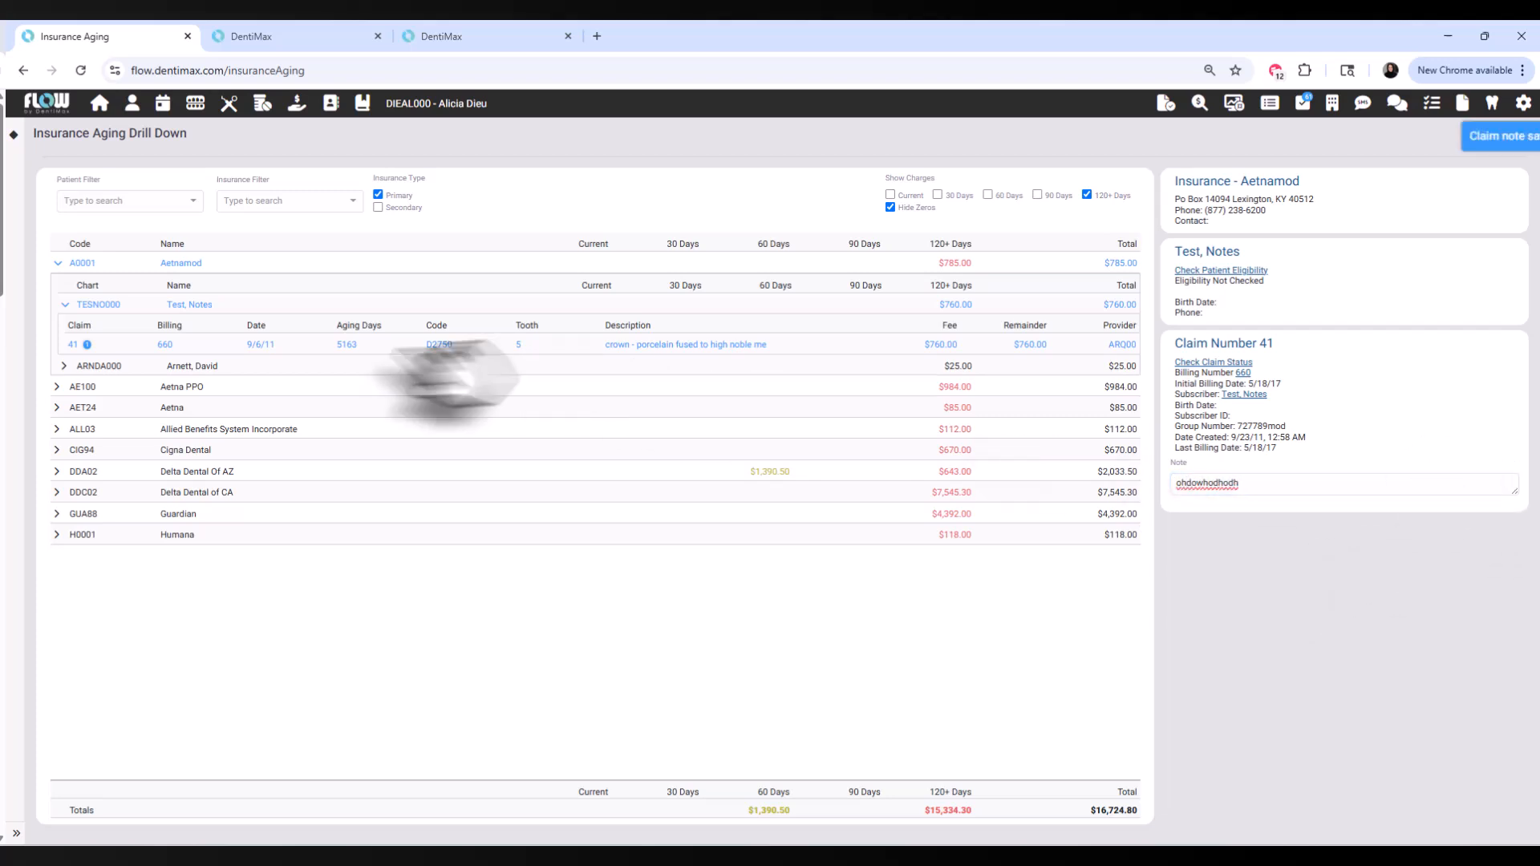
Open the second Aetnamod patient's panoramic radiographic image claim and save the claim note "pujsdcpjcj"
left_click(96, 367)
left_click(112, 406)
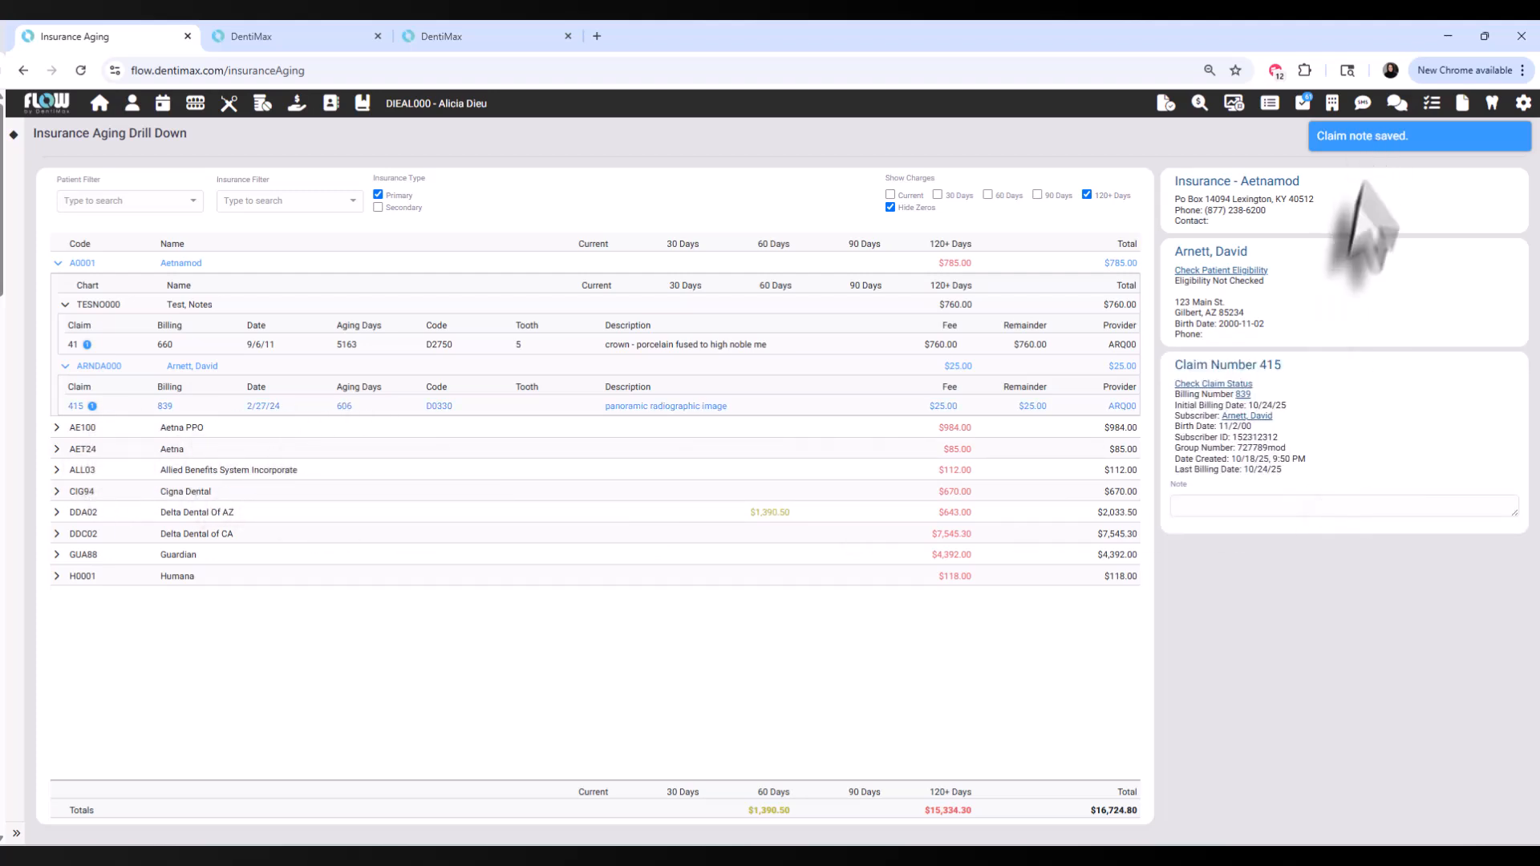
left_click(1267, 505)
type("pujsdcpjcj")
key("Return")
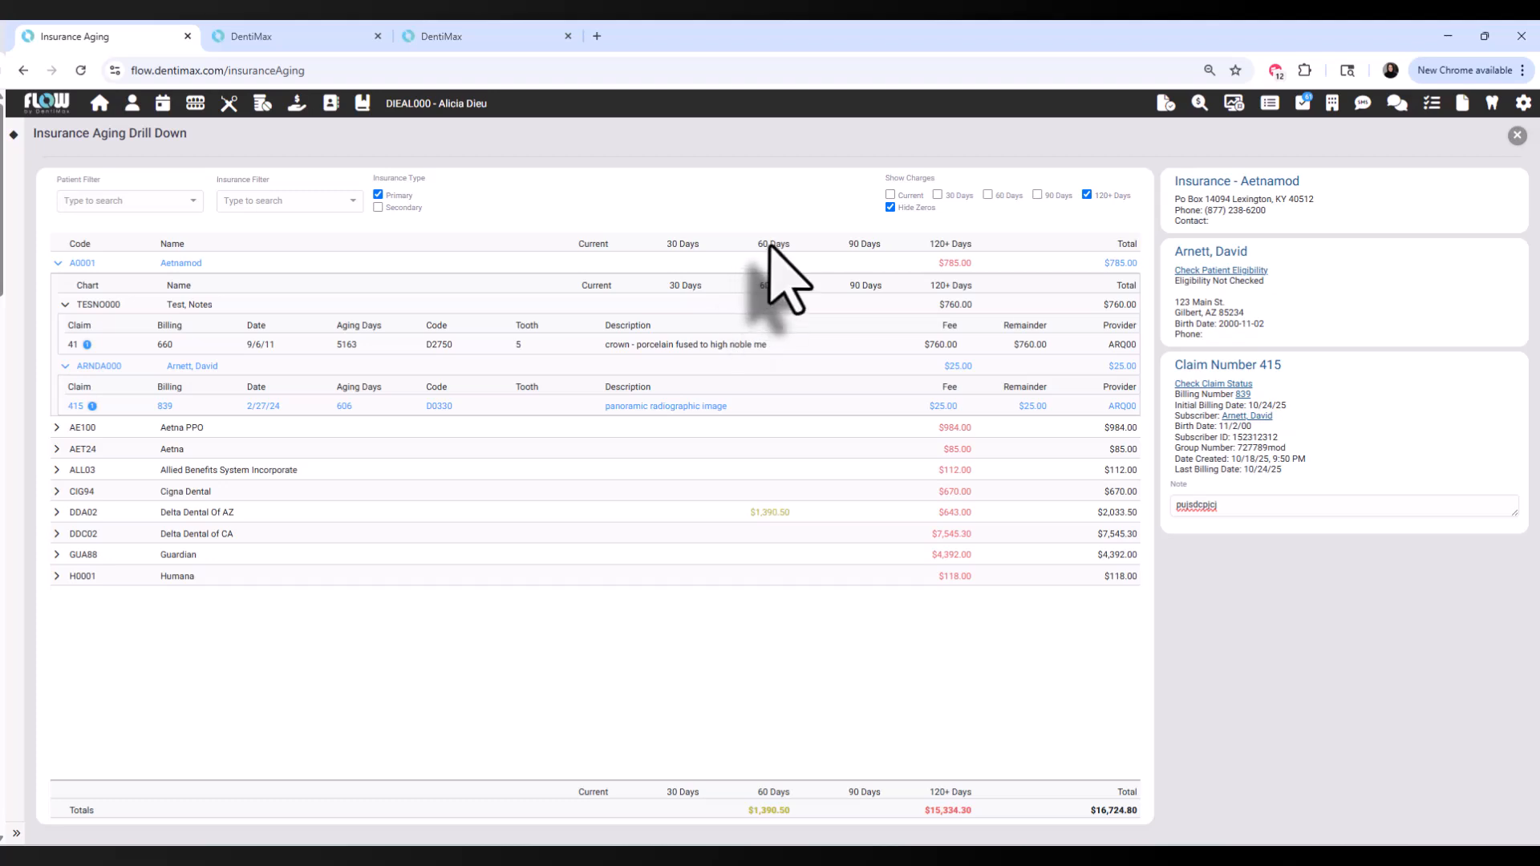
Show the list of facilities, and open the texting window to look through two patients' conversations
left_click(1332, 104)
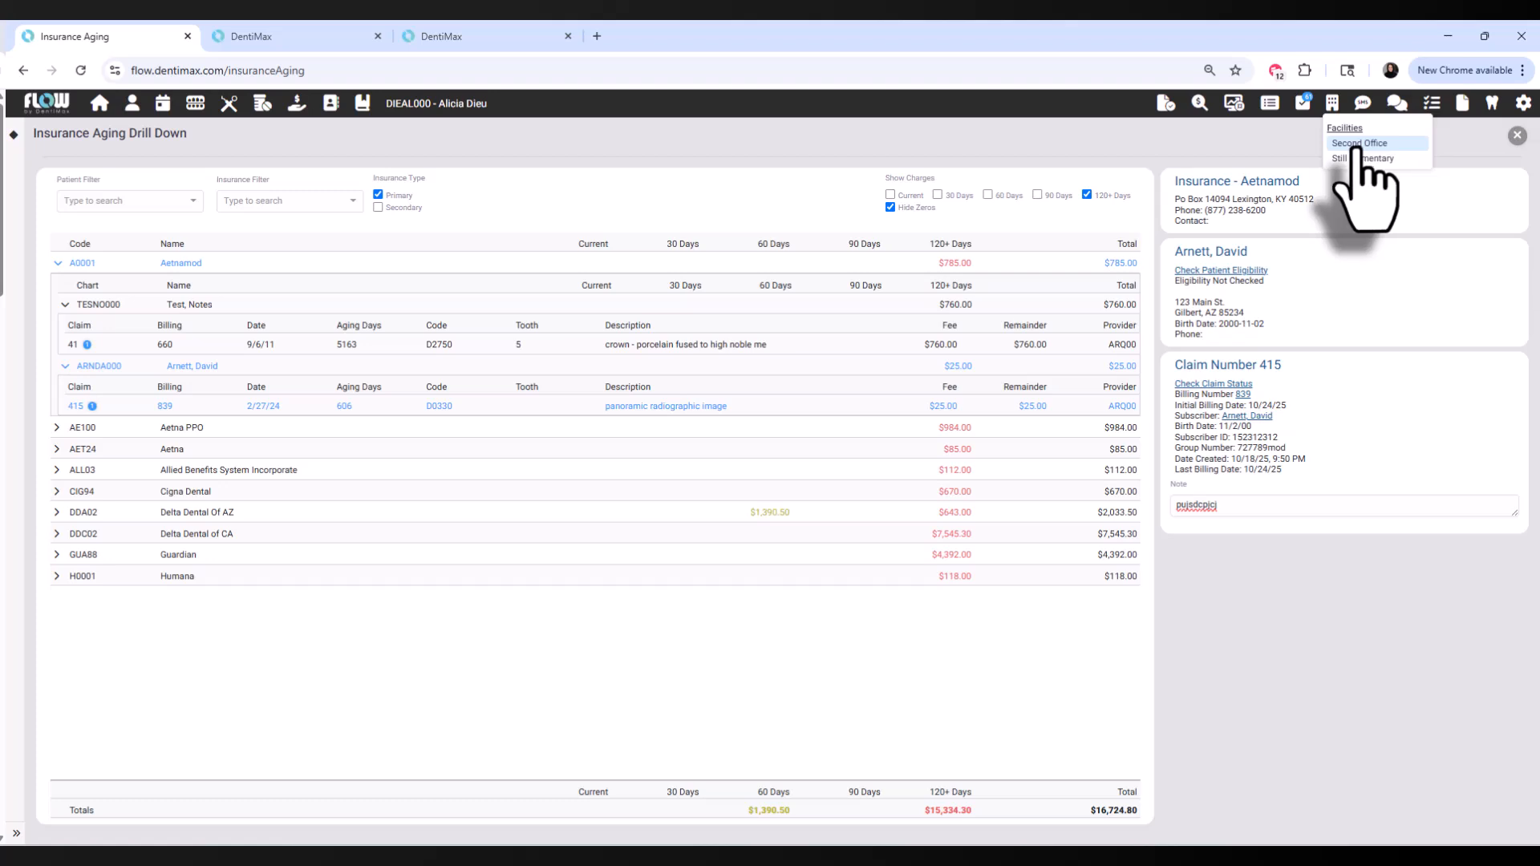
left_click(1363, 102)
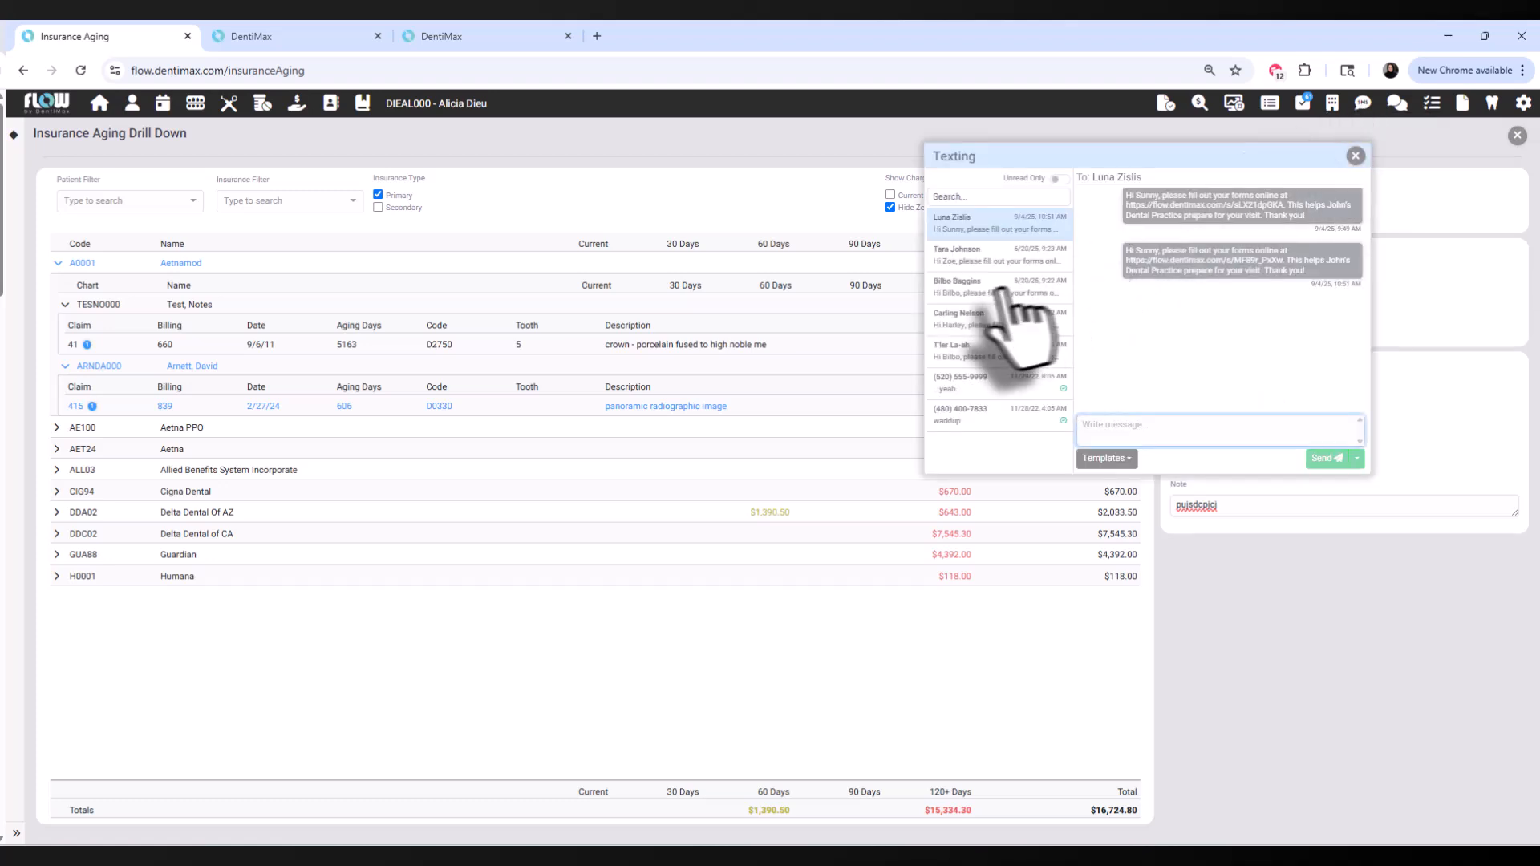
left_click(996, 285)
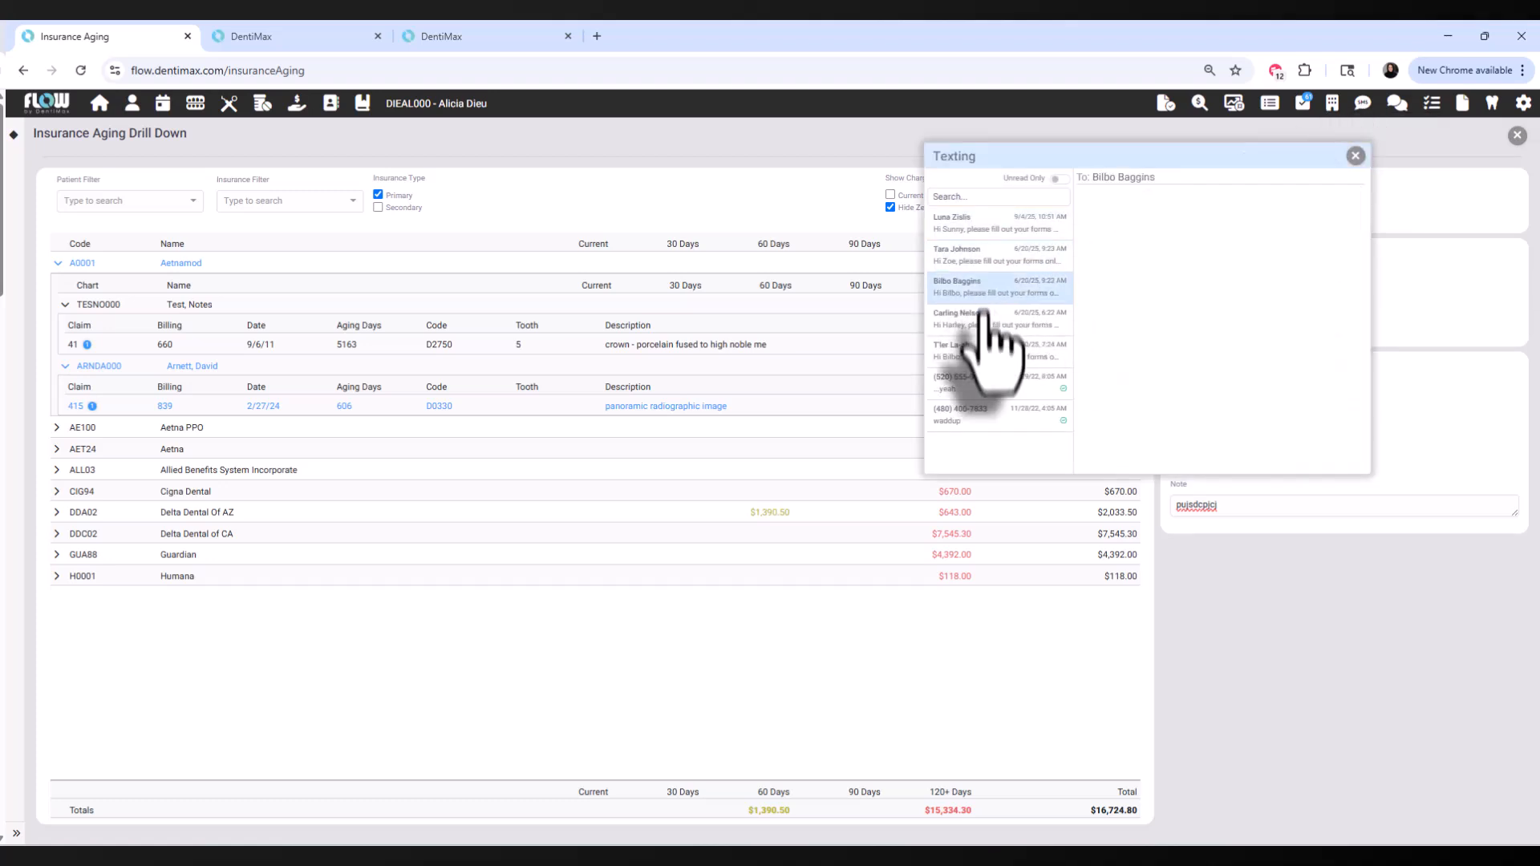
left_click(980, 322)
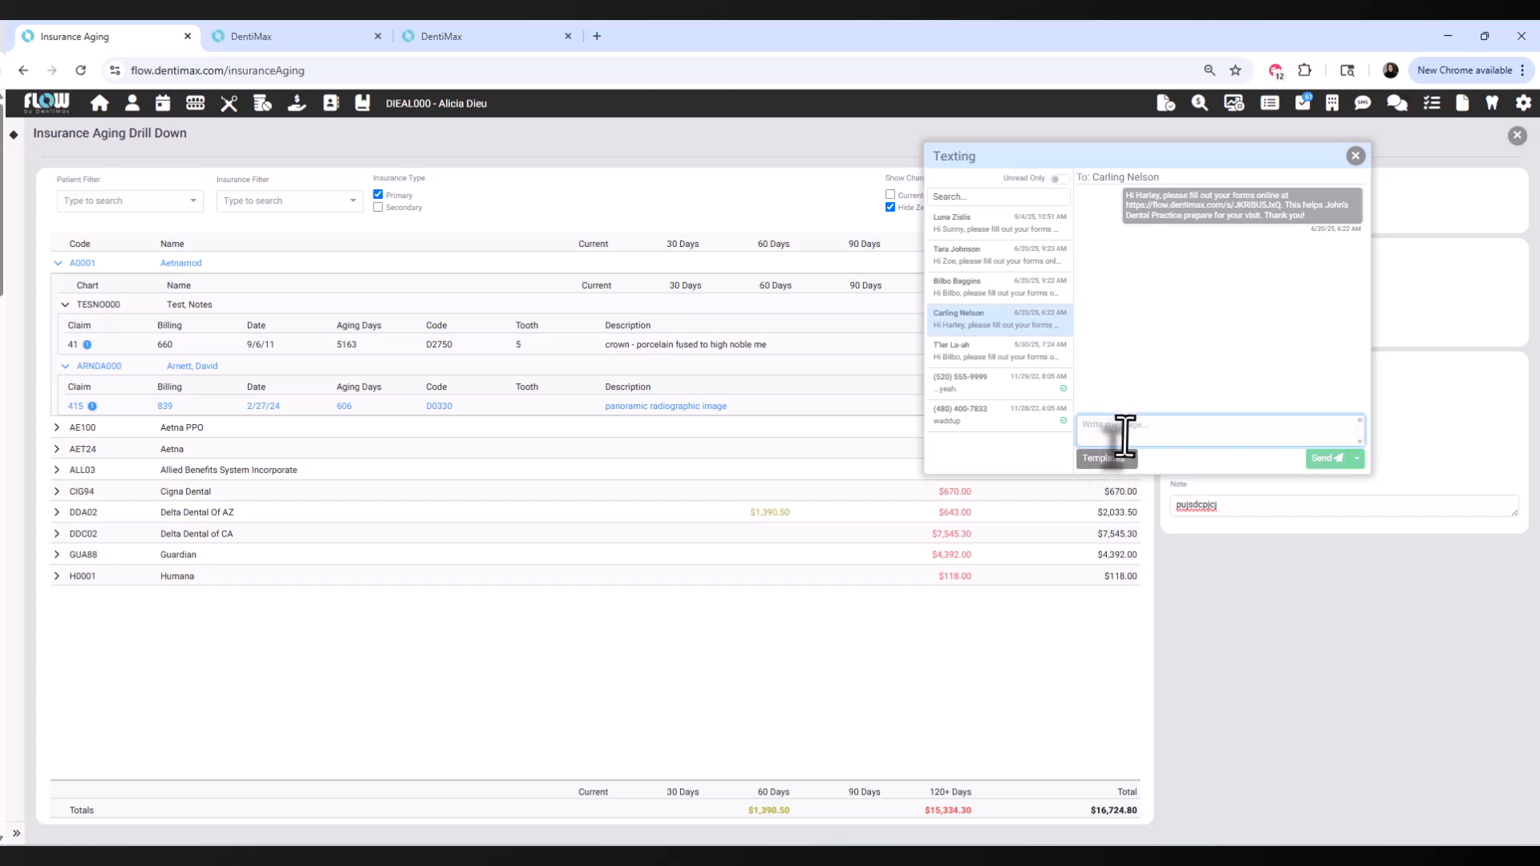
Insert a laughing emoji into the text message draft and show the available message templates
right_click(1124, 437)
left_click(1147, 450)
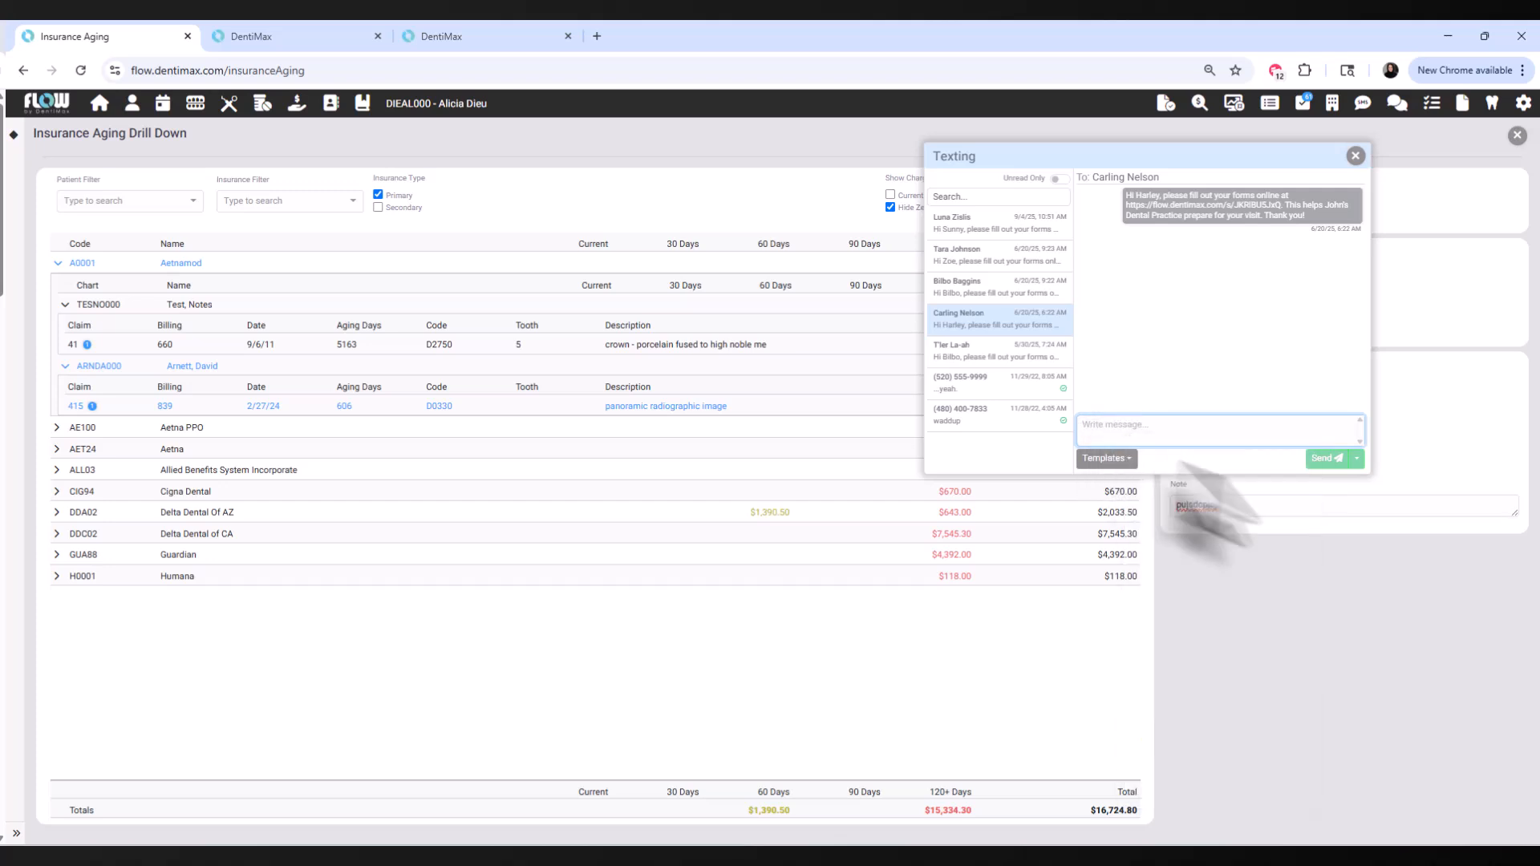
left_click(1161, 603)
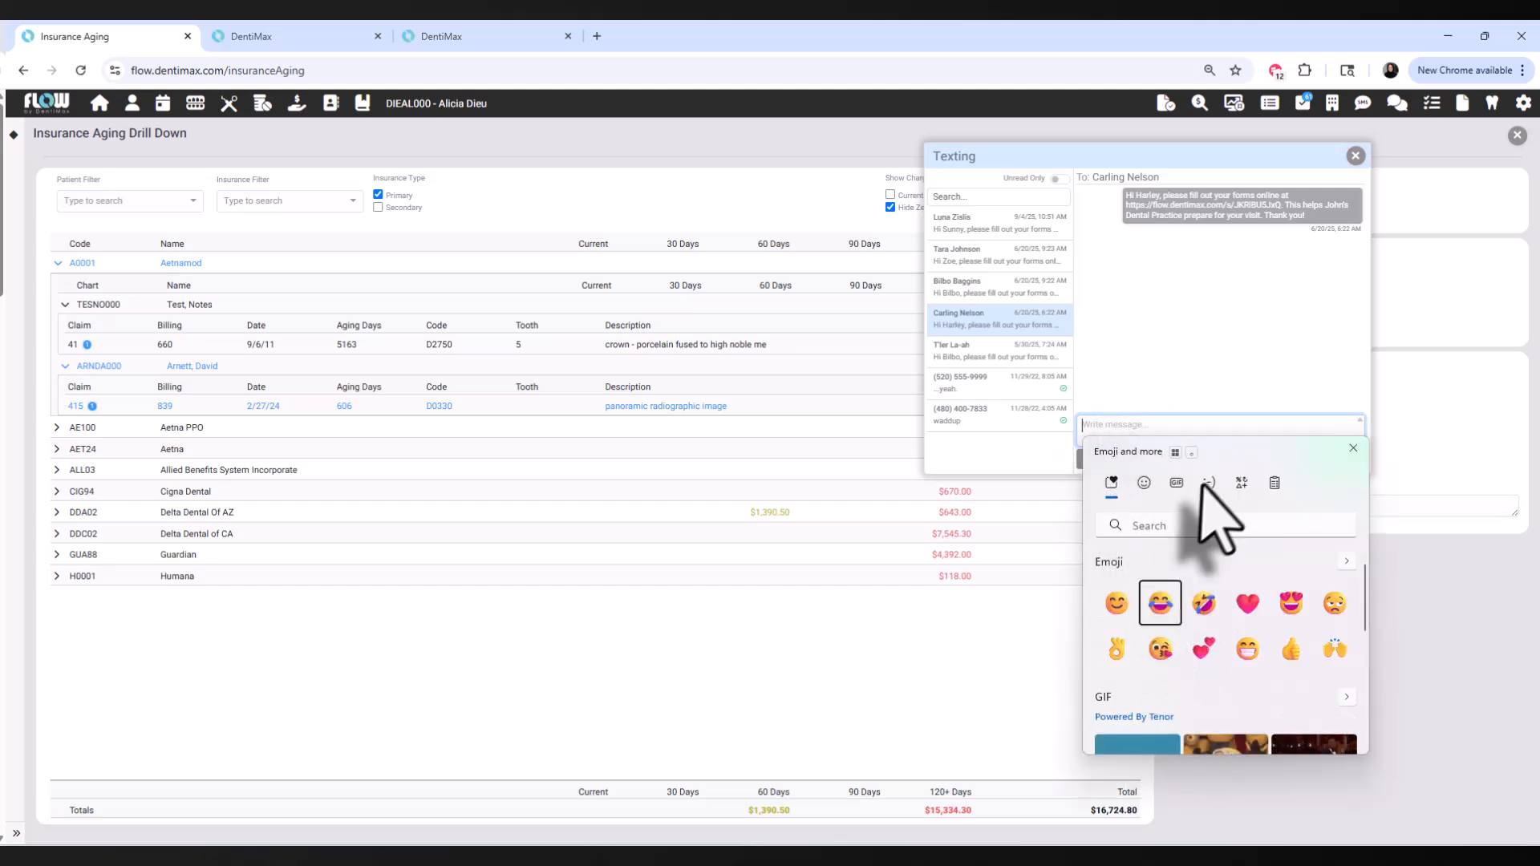
left_click(1107, 458)
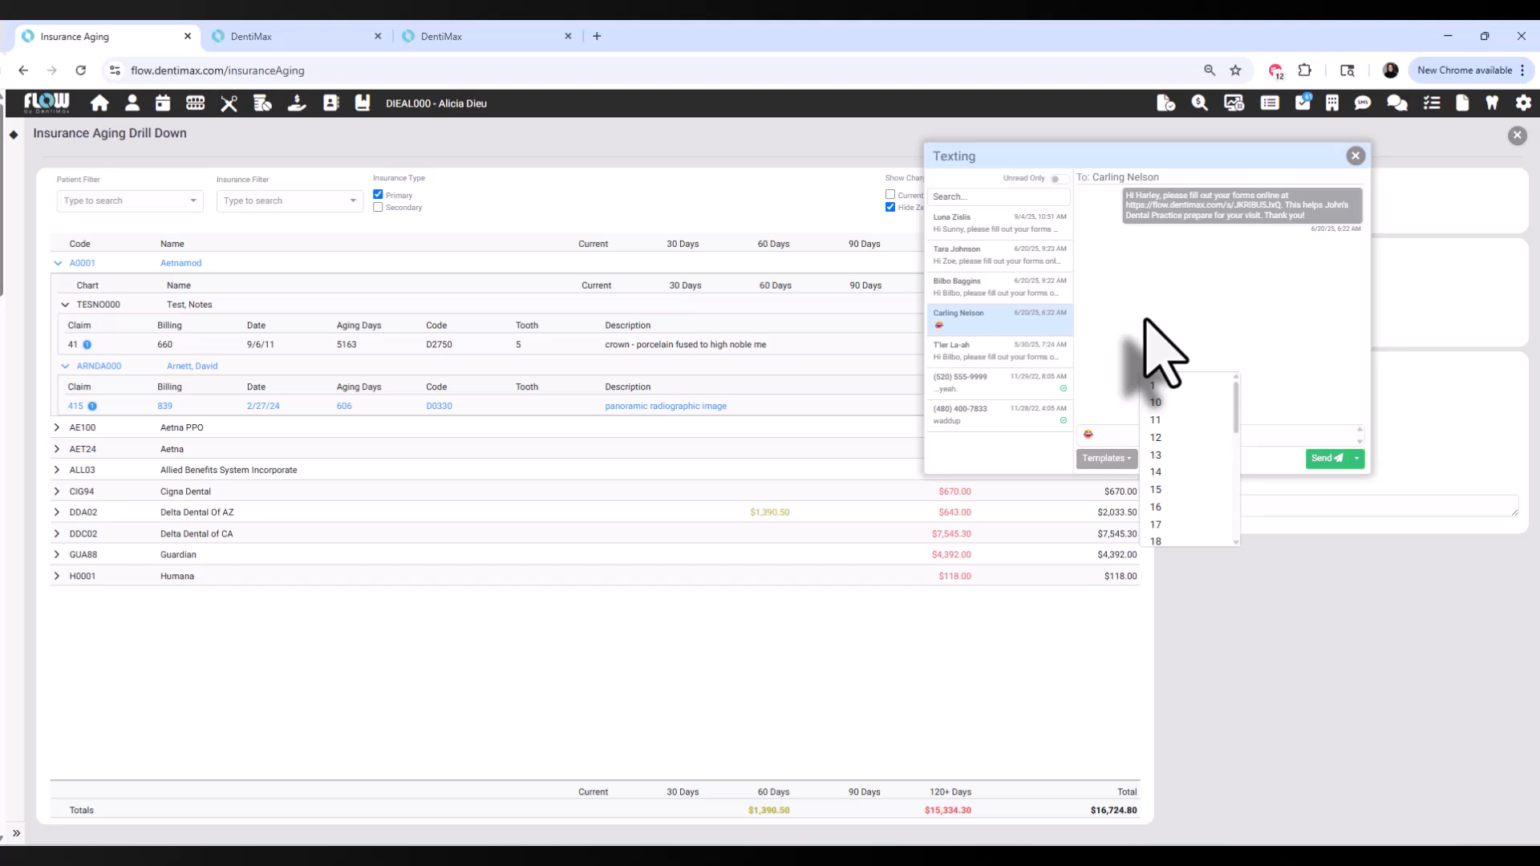
Open the internal messenger and send the office message "Hi gang!" to three staff members
left_click(1397, 103)
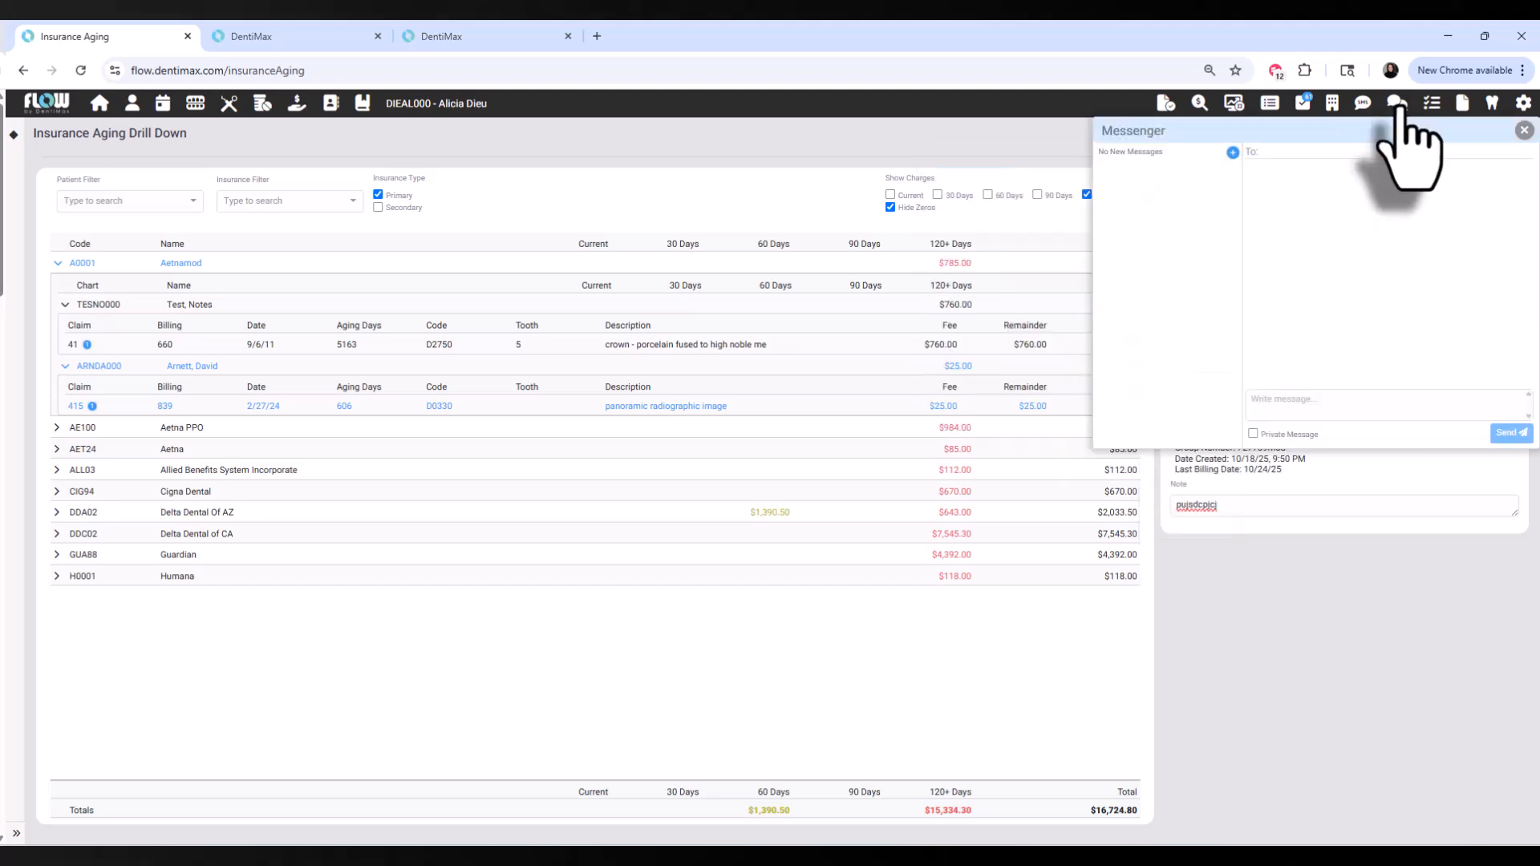
left_click_drag(1375, 144, 995, 200)
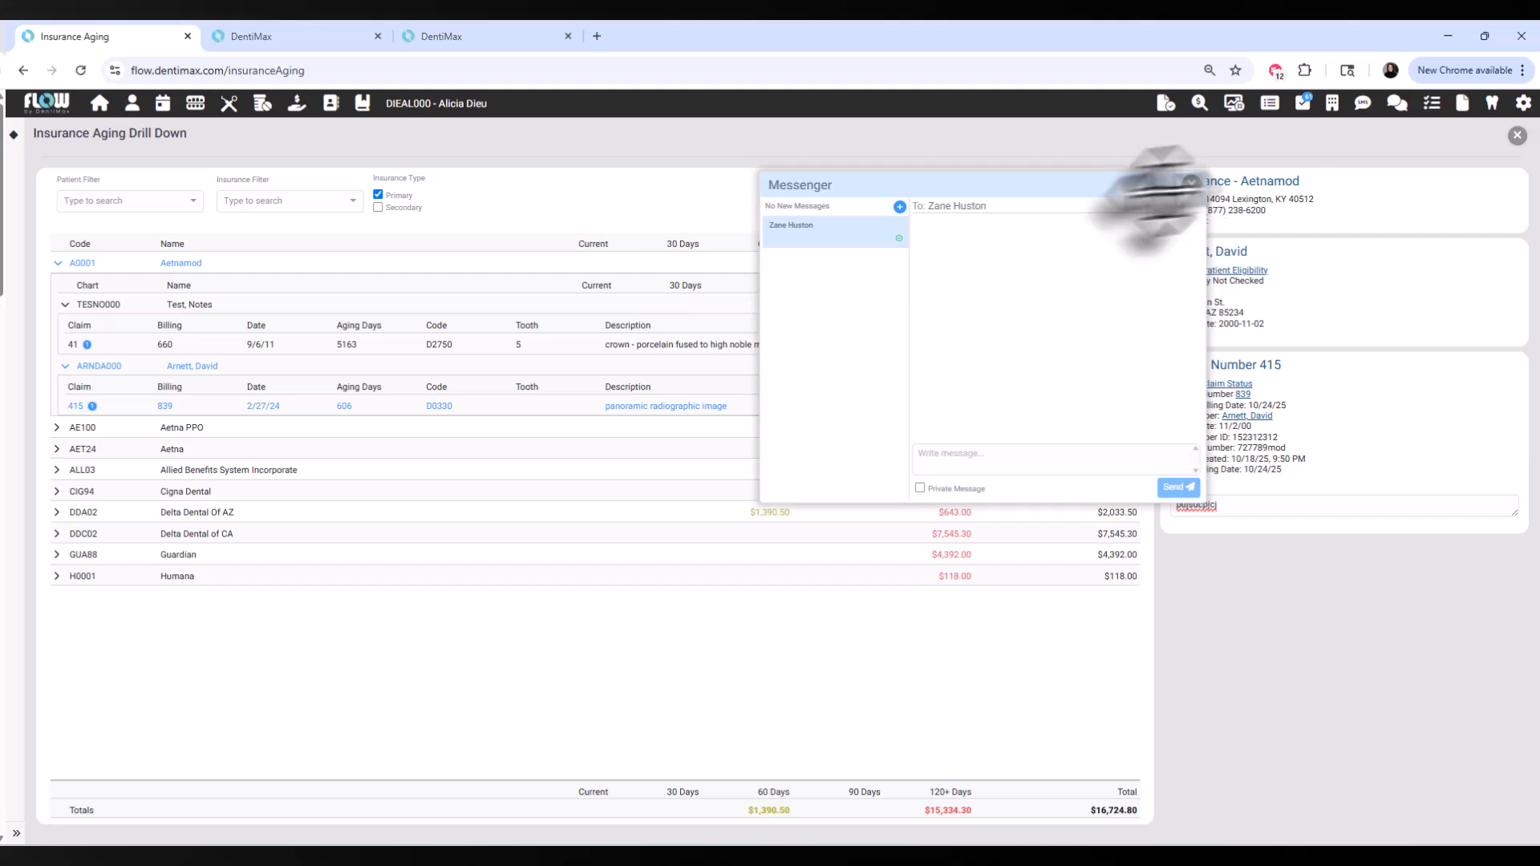
left_click(901, 206)
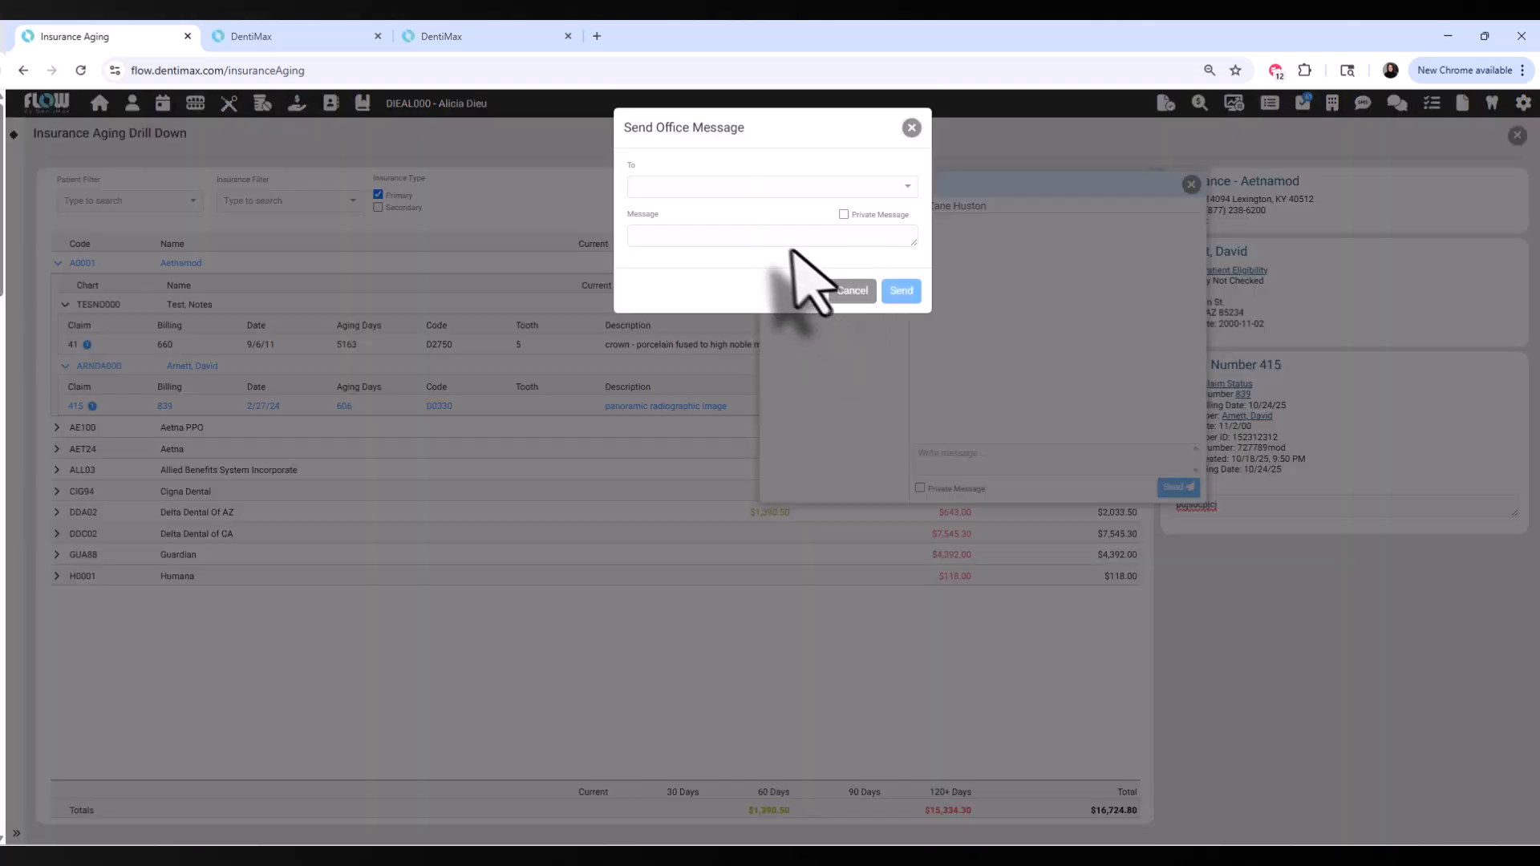
left_click(733, 185)
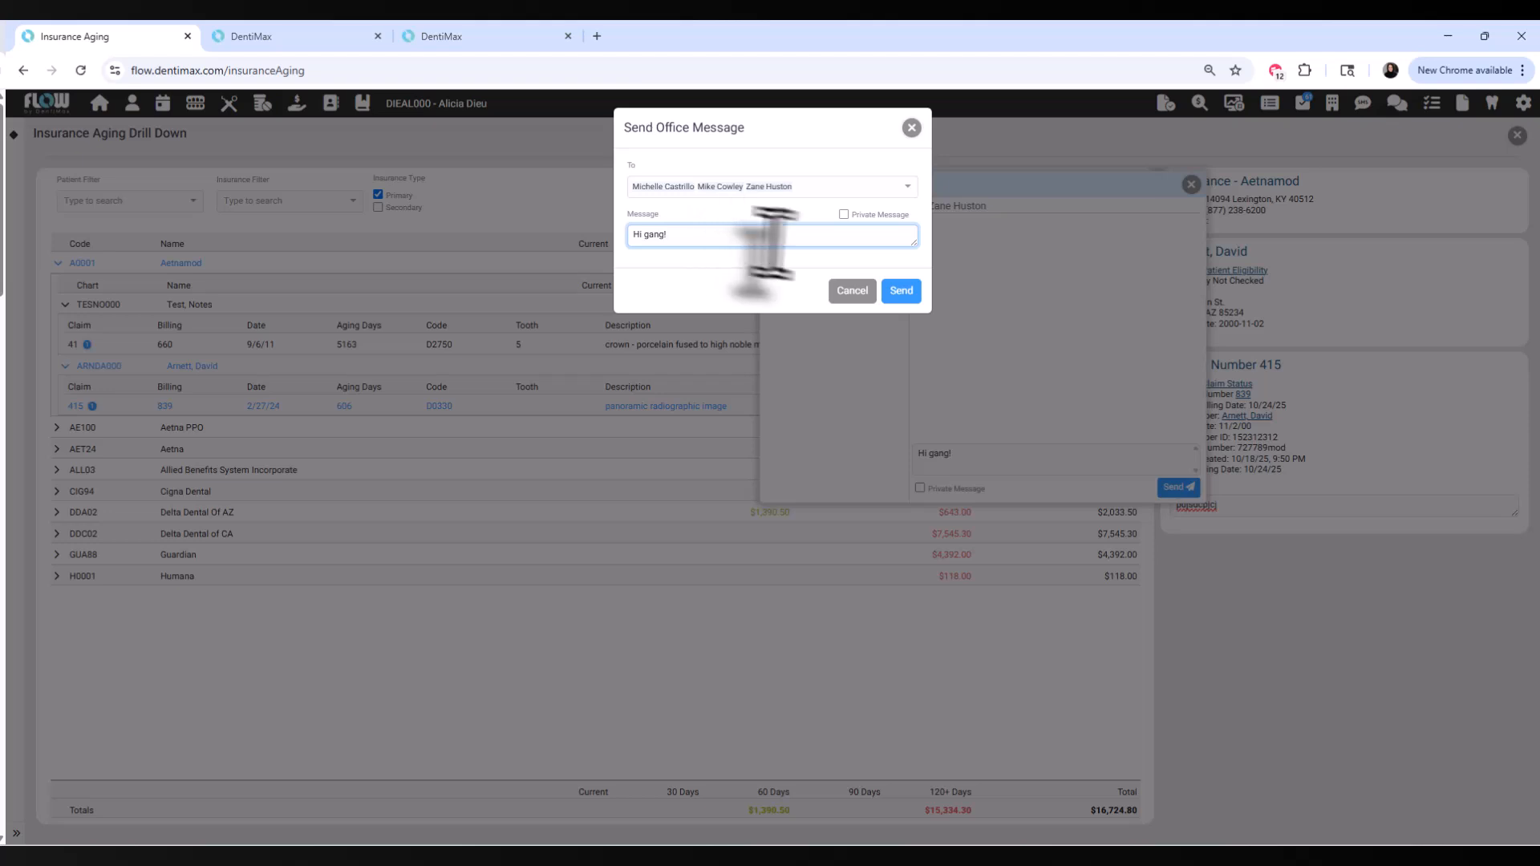
left_click(901, 291)
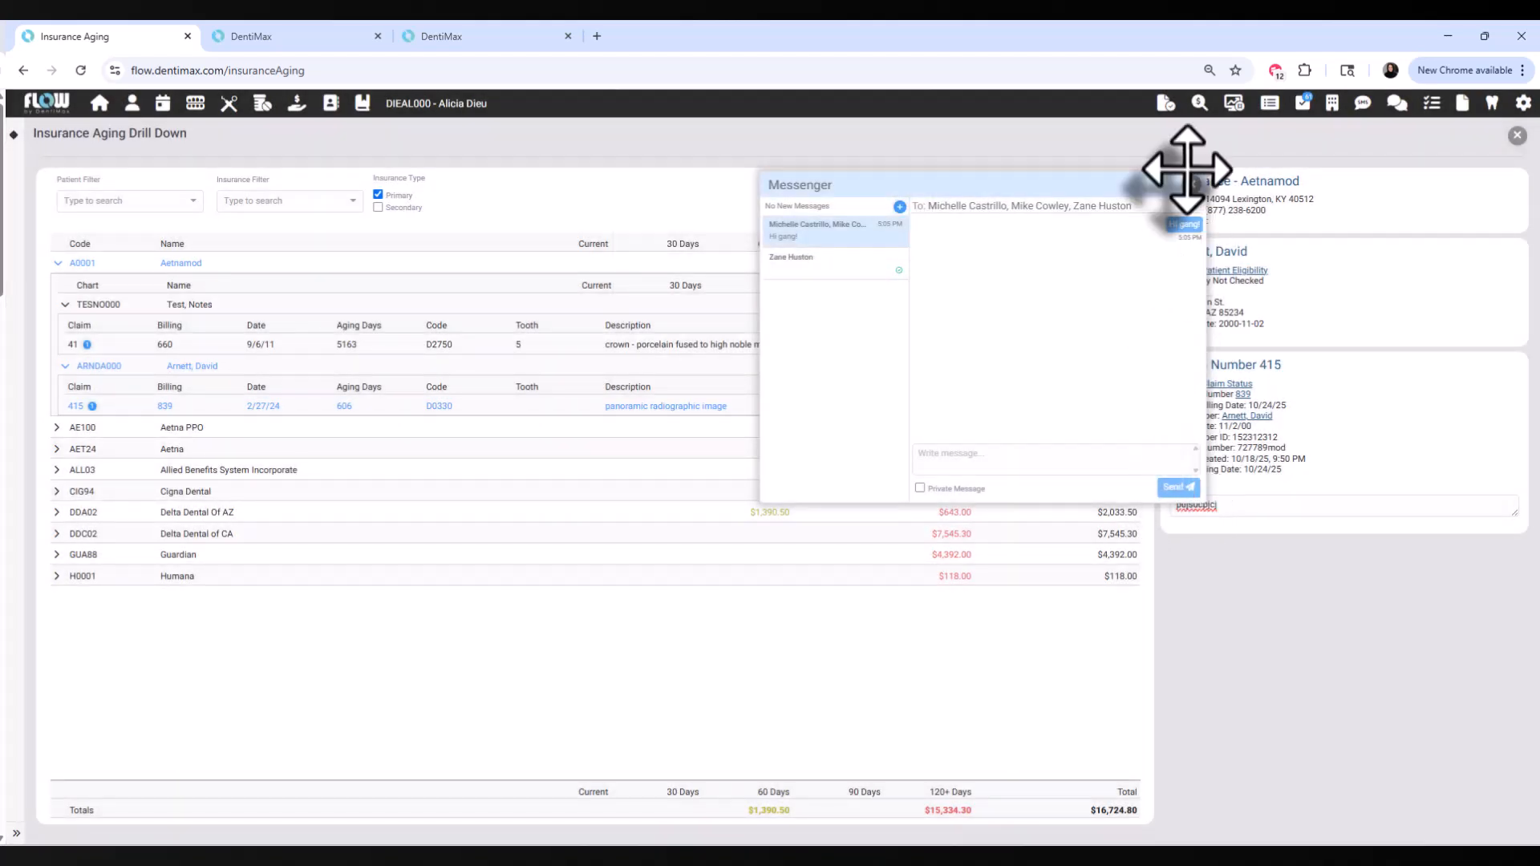
Show the task list with its sorting options, and open the "Run recall cards" task and save it
left_click(1432, 102)
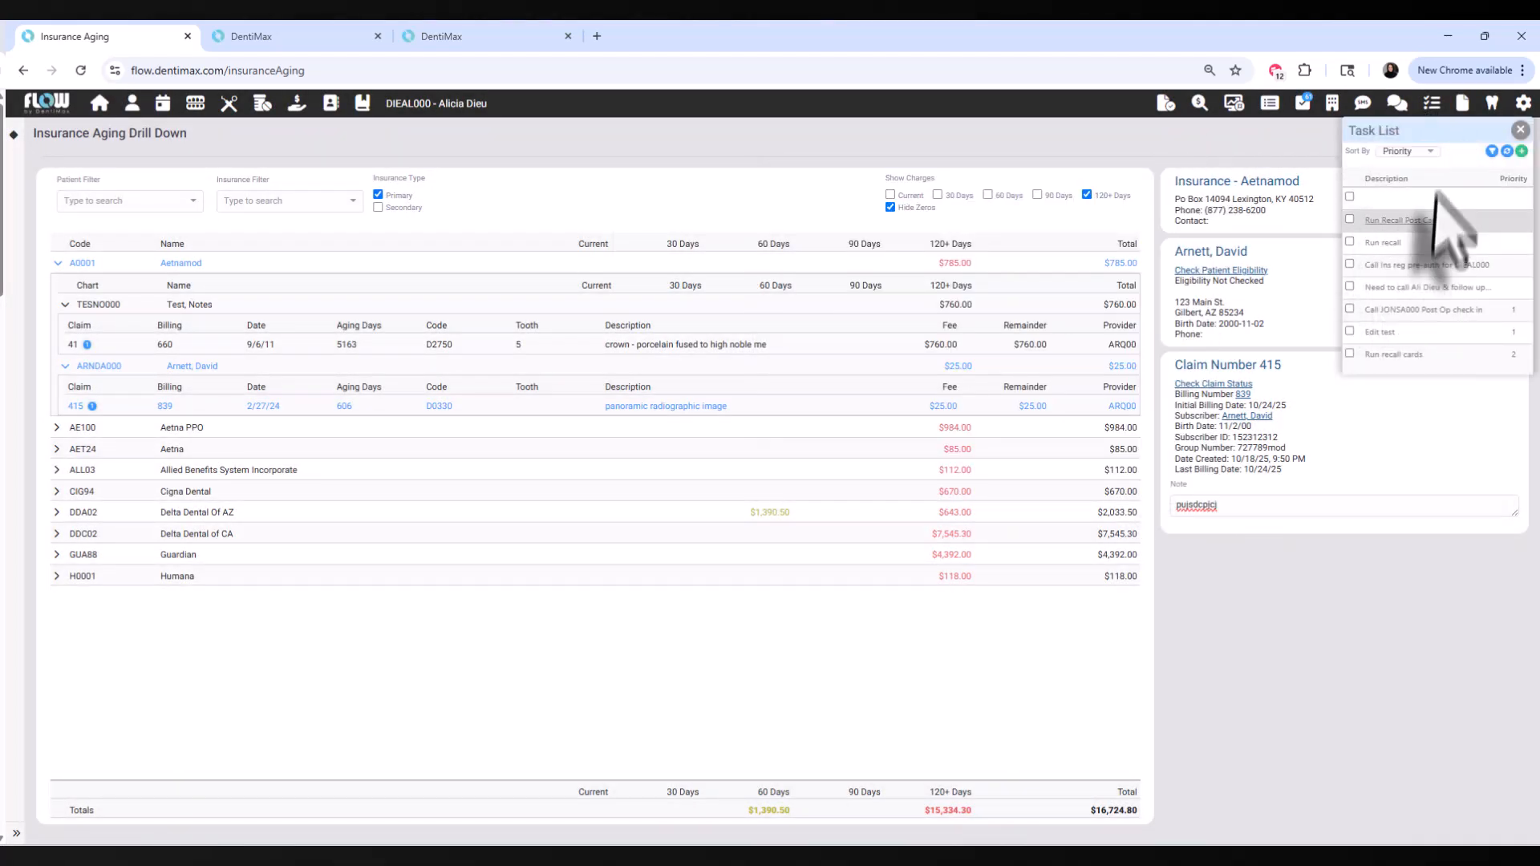
left_click(1402, 151)
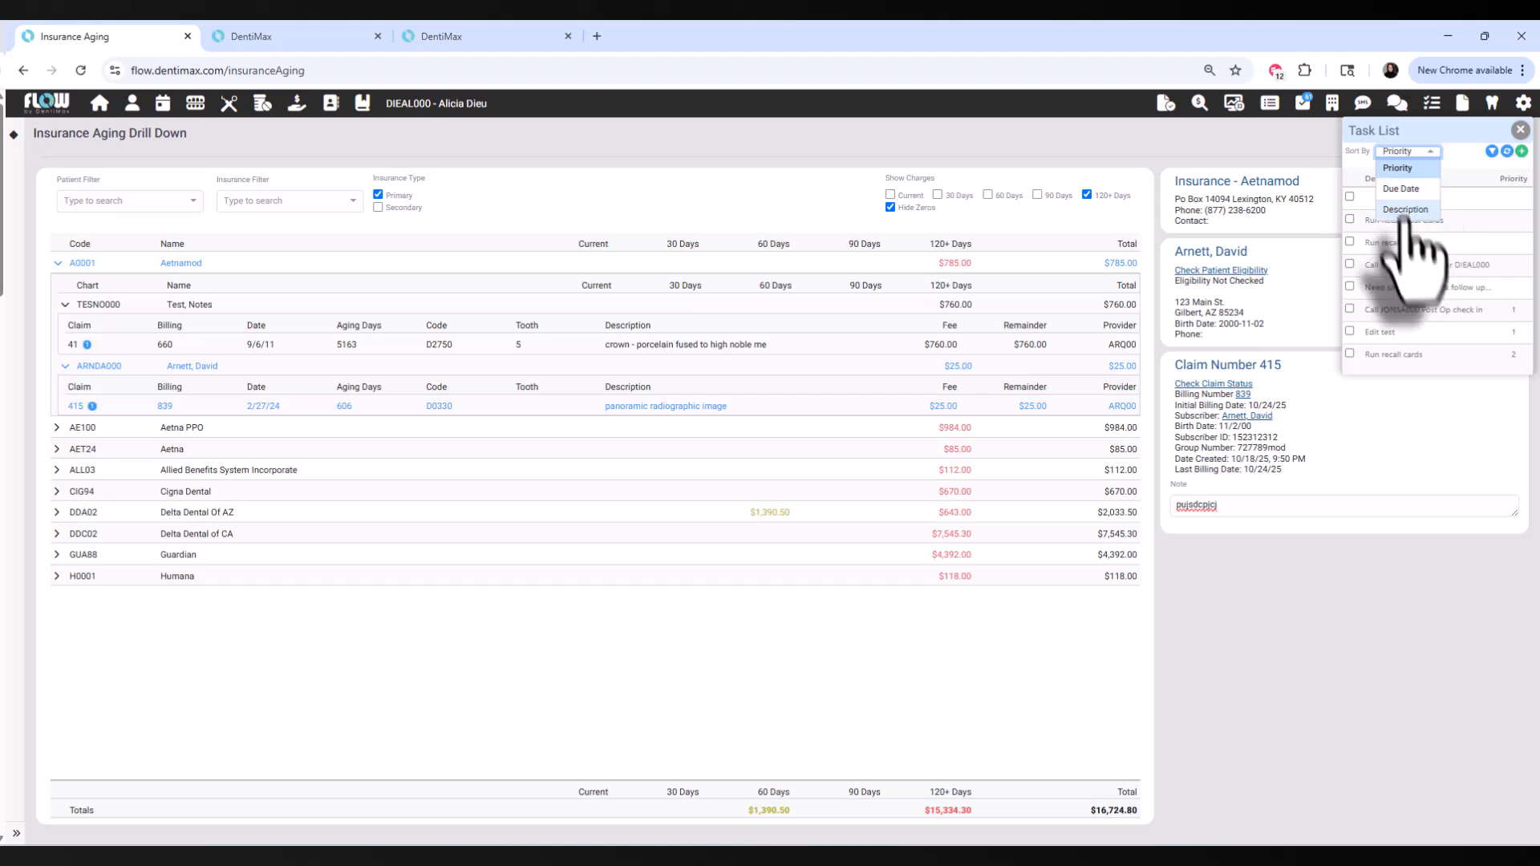
left_click(1407, 358)
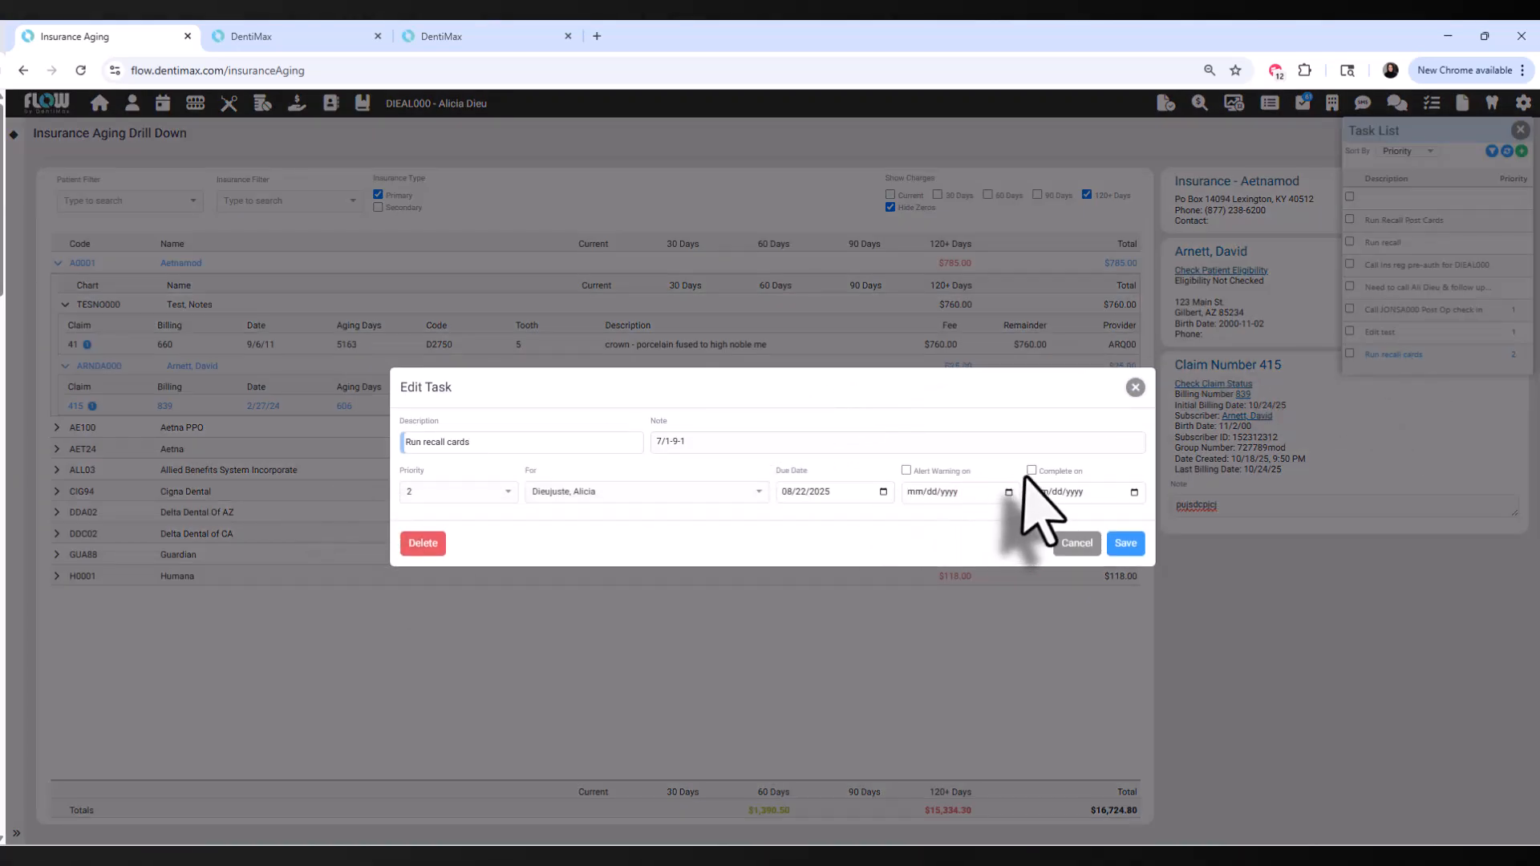
left_click(1127, 545)
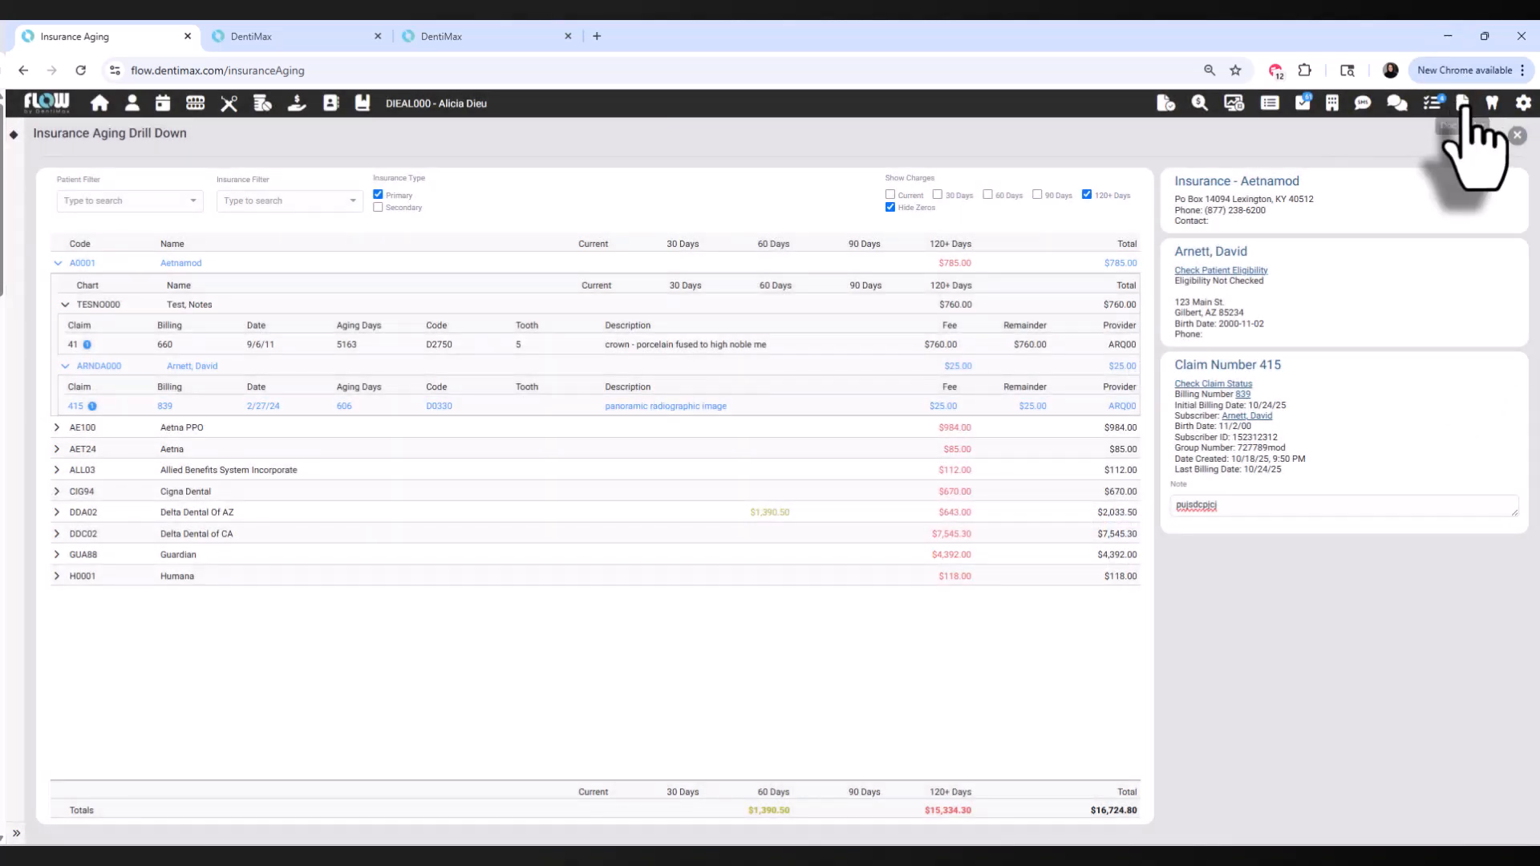
View the patient's signed treatment estimate dated 10/6/25 in the Document Center, and close the Document Center
left_click(1463, 102)
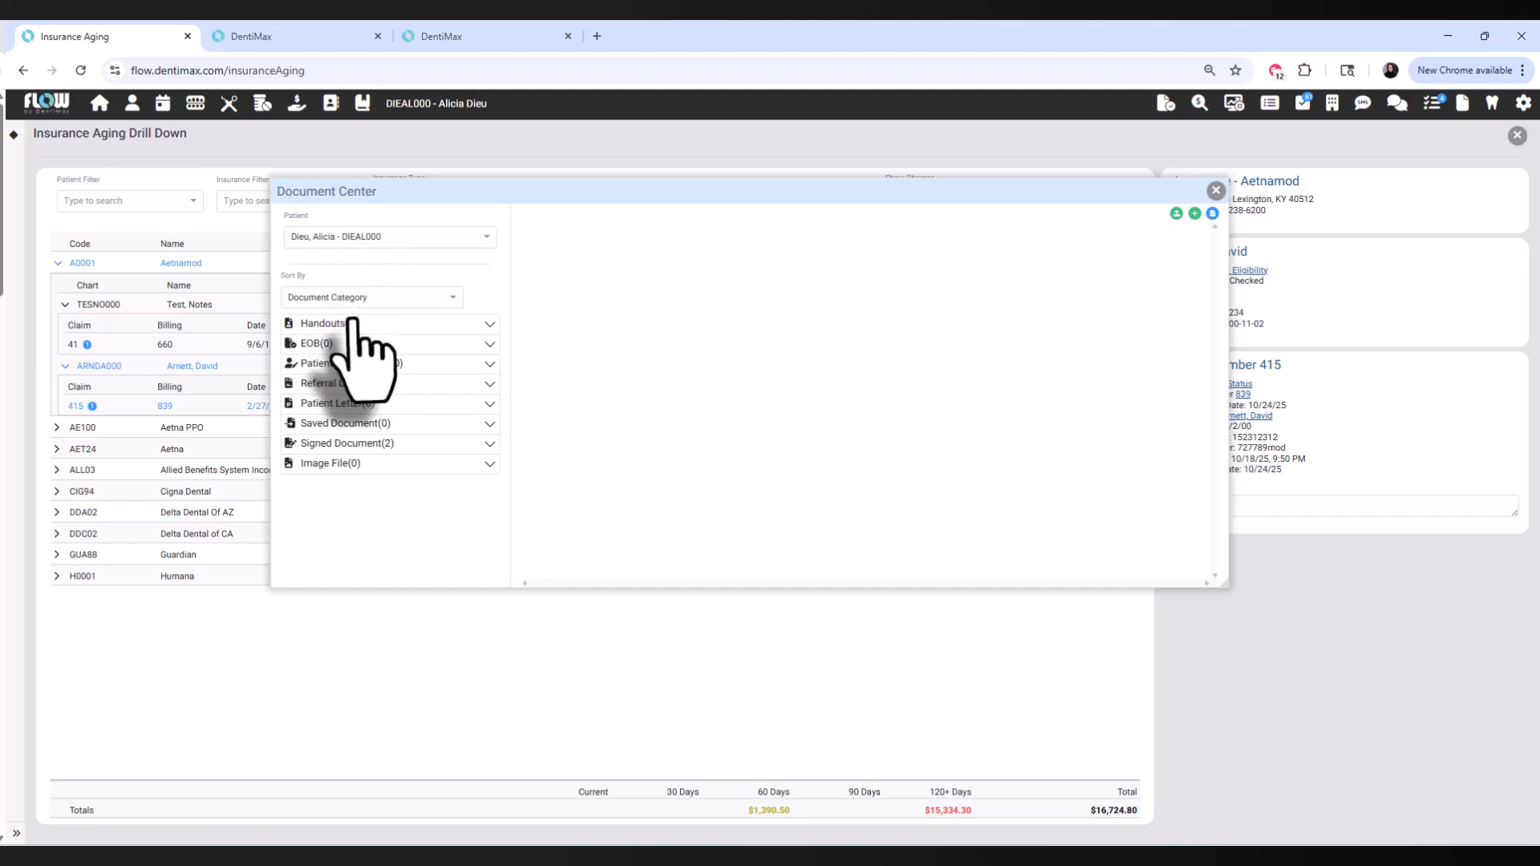
left_click(361, 445)
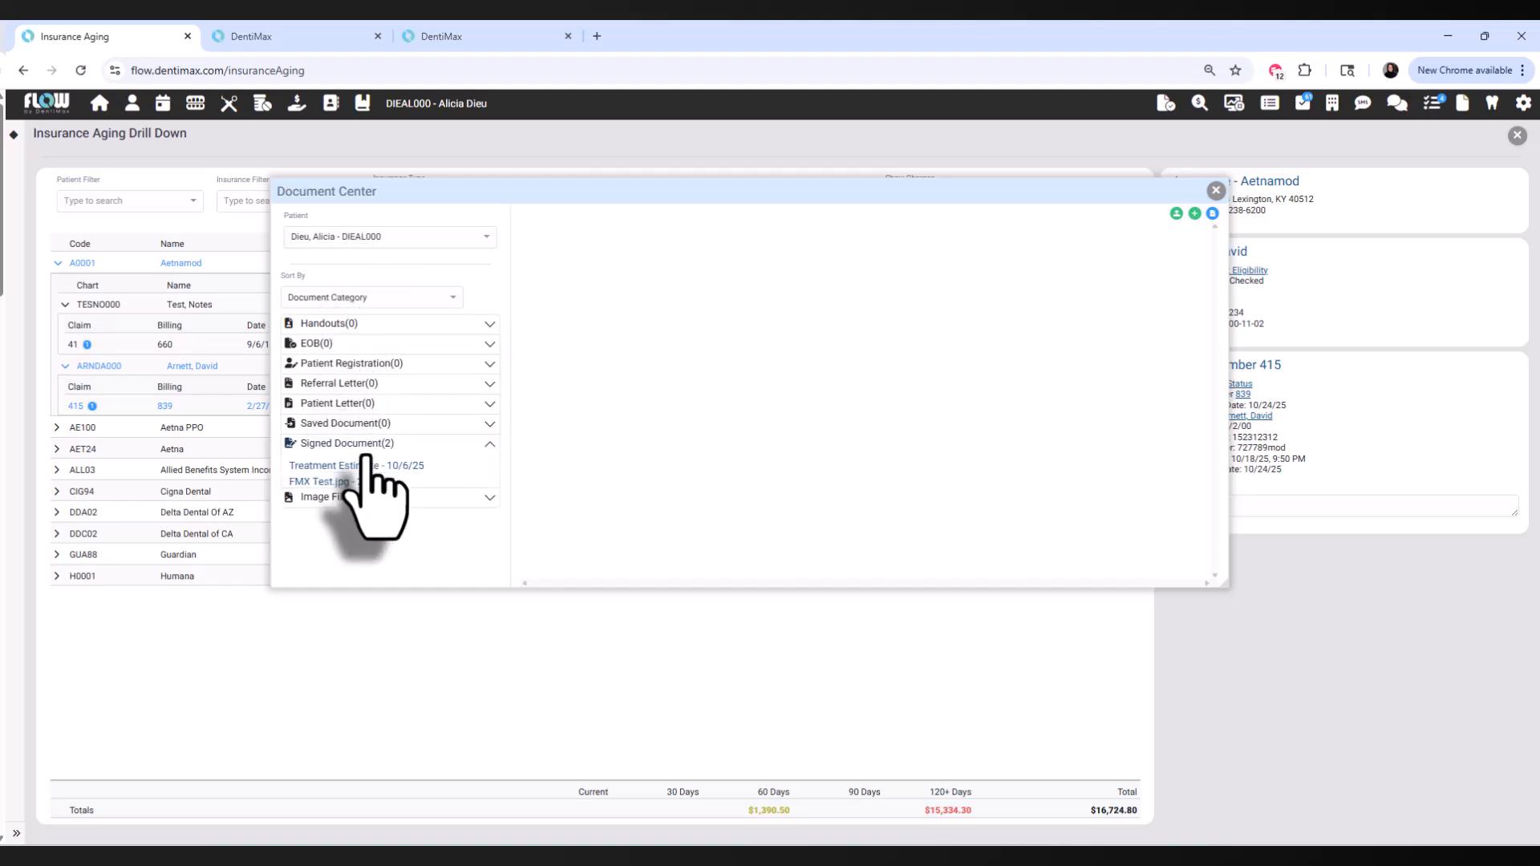
left_click(395, 466)
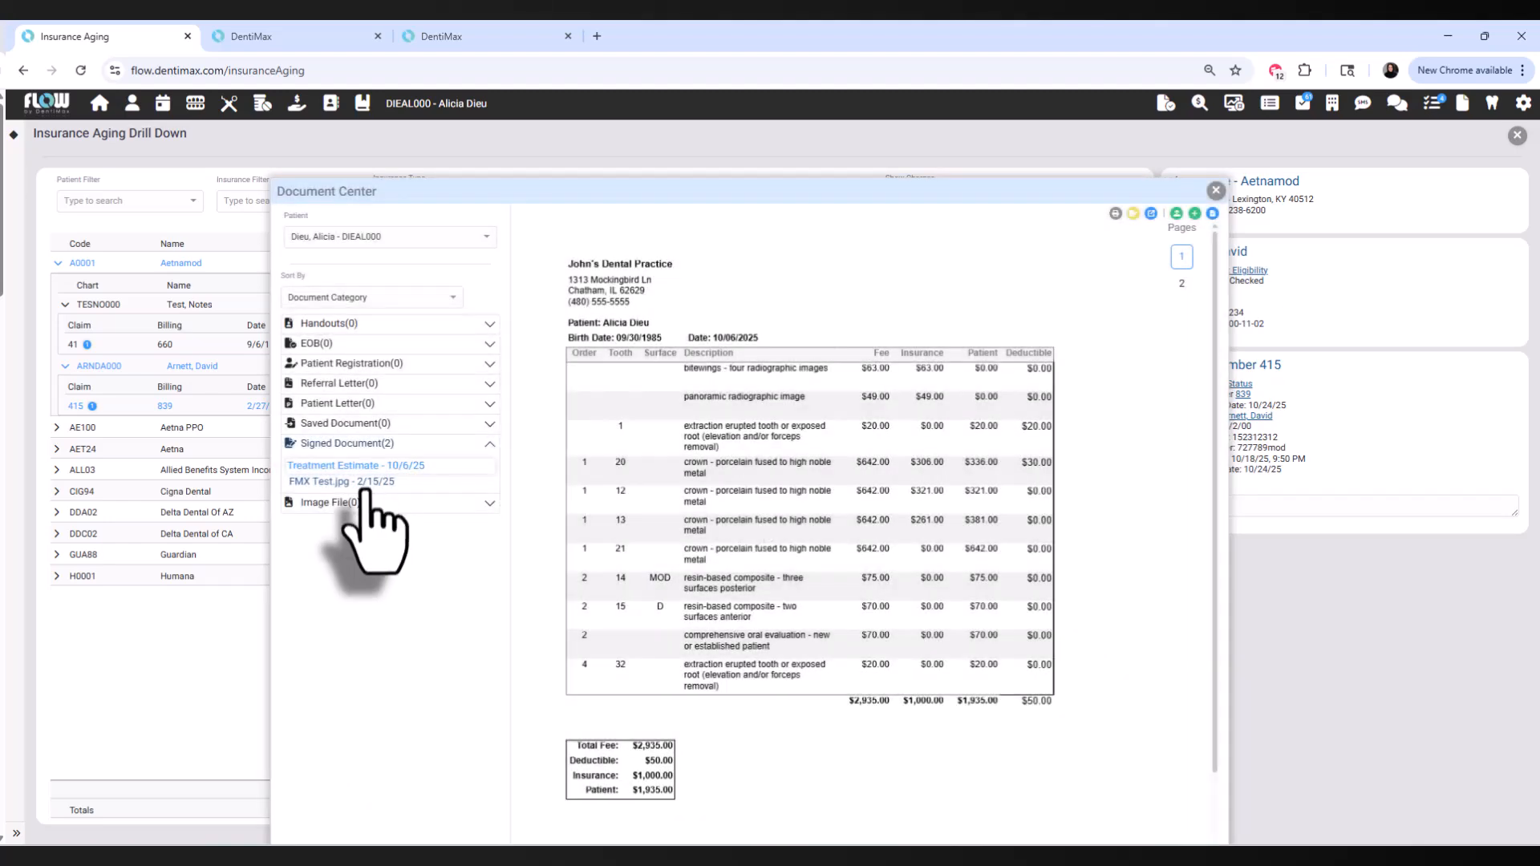
left_click(365, 484)
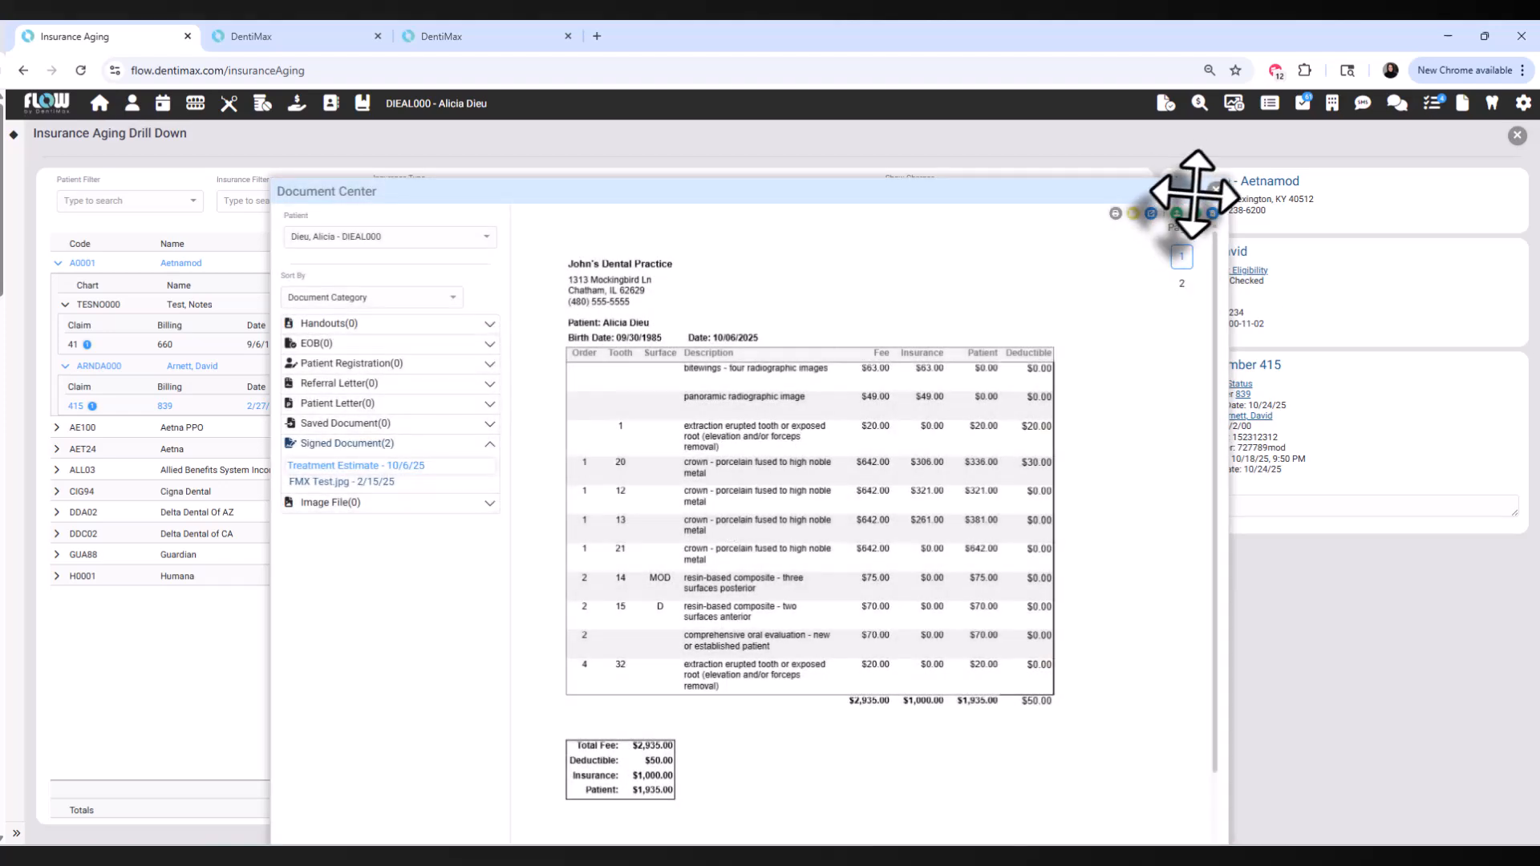
left_click(1216, 190)
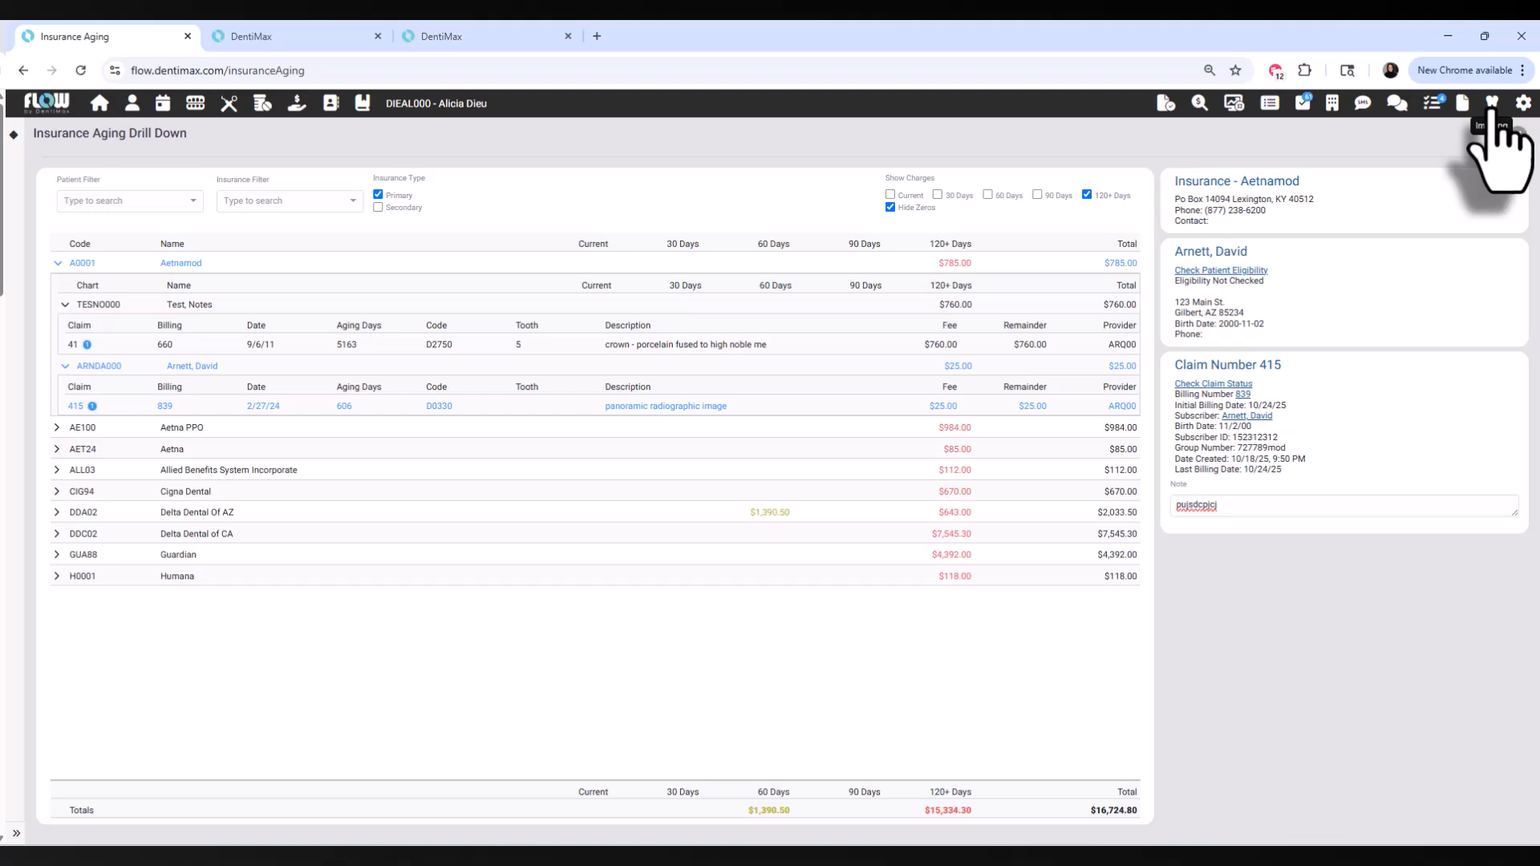
Open the patient's chart, enlarge the 2017 full-mouth X-ray series, and sort the charted procedures by status
left_click(437, 103)
left_click(443, 161)
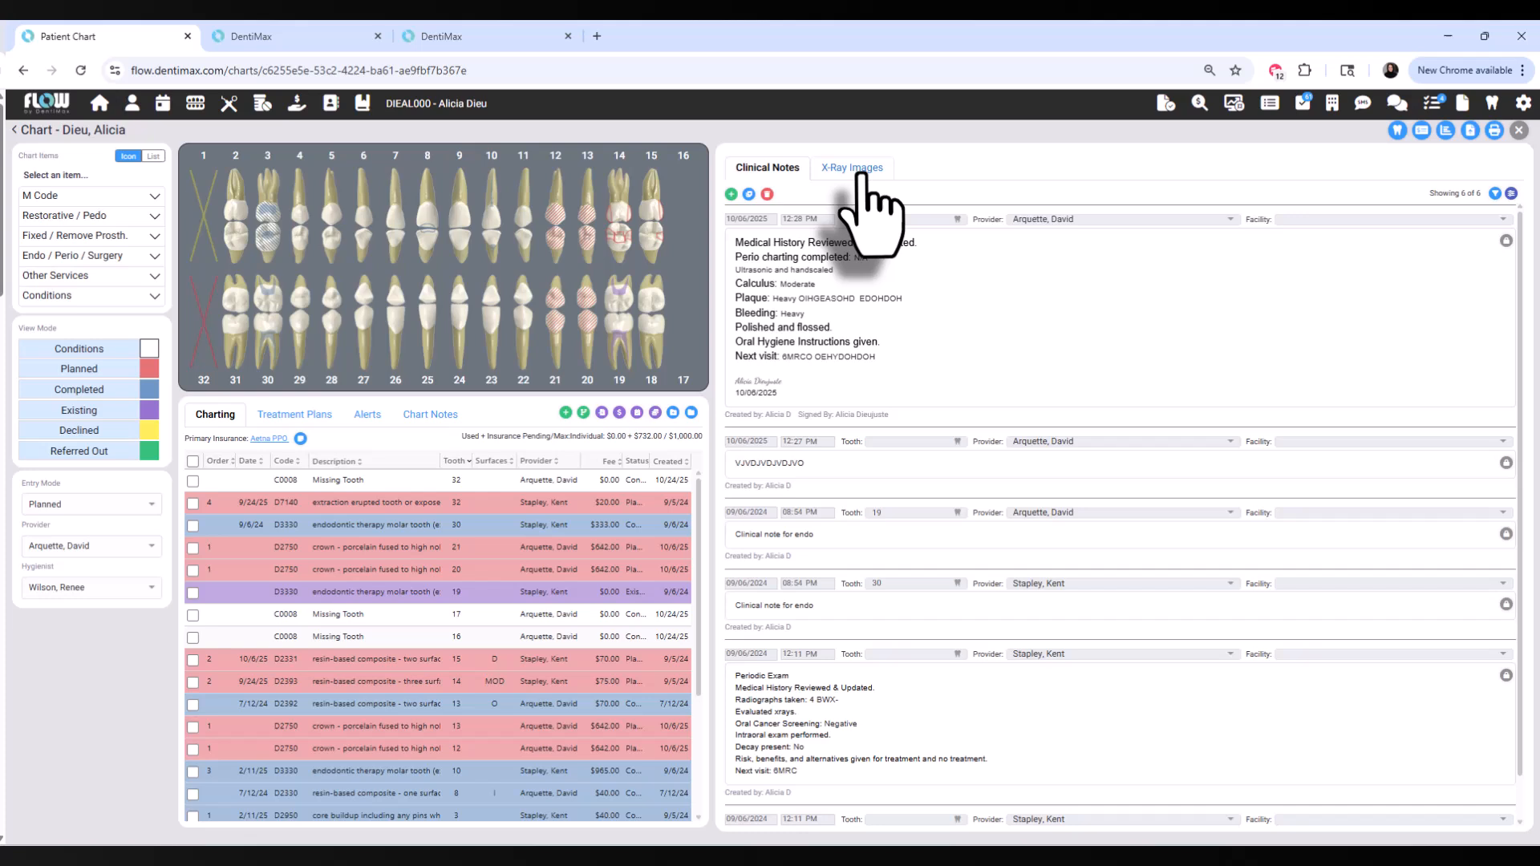
left_click(859, 170)
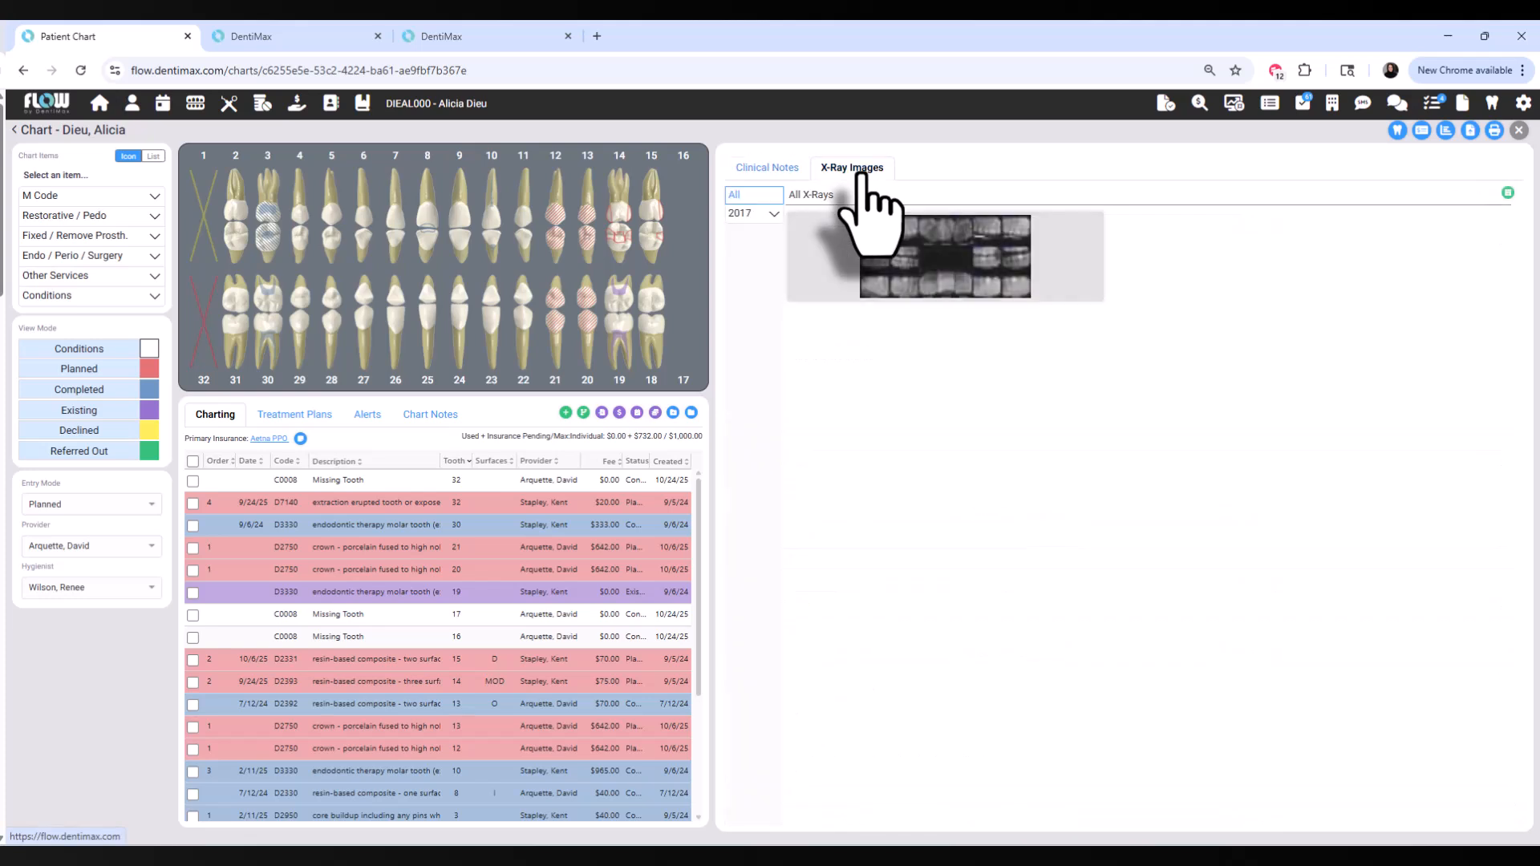
left_click(943, 269)
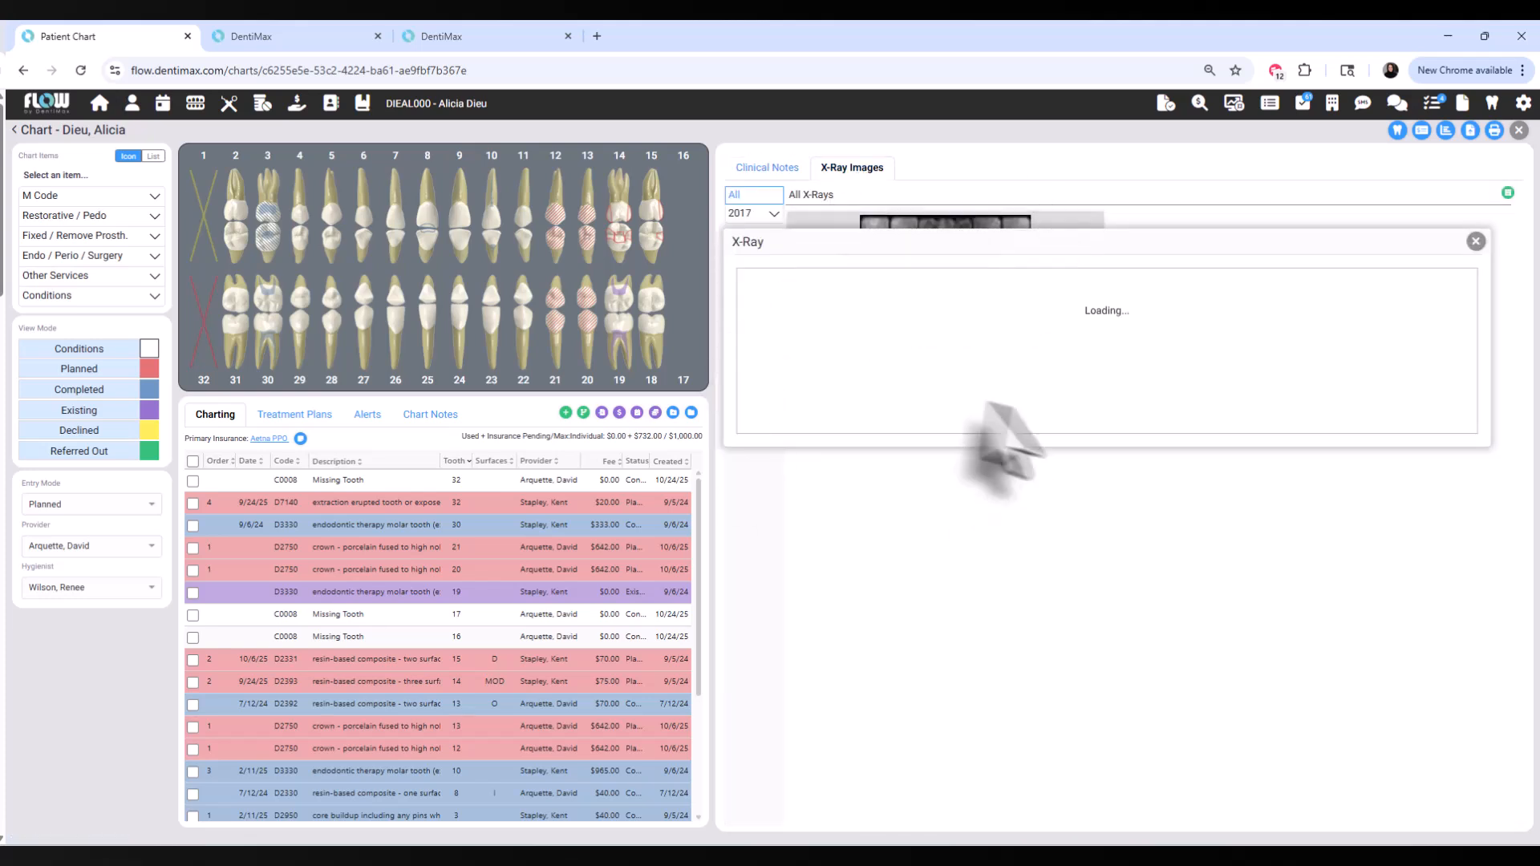
left_click(1477, 241)
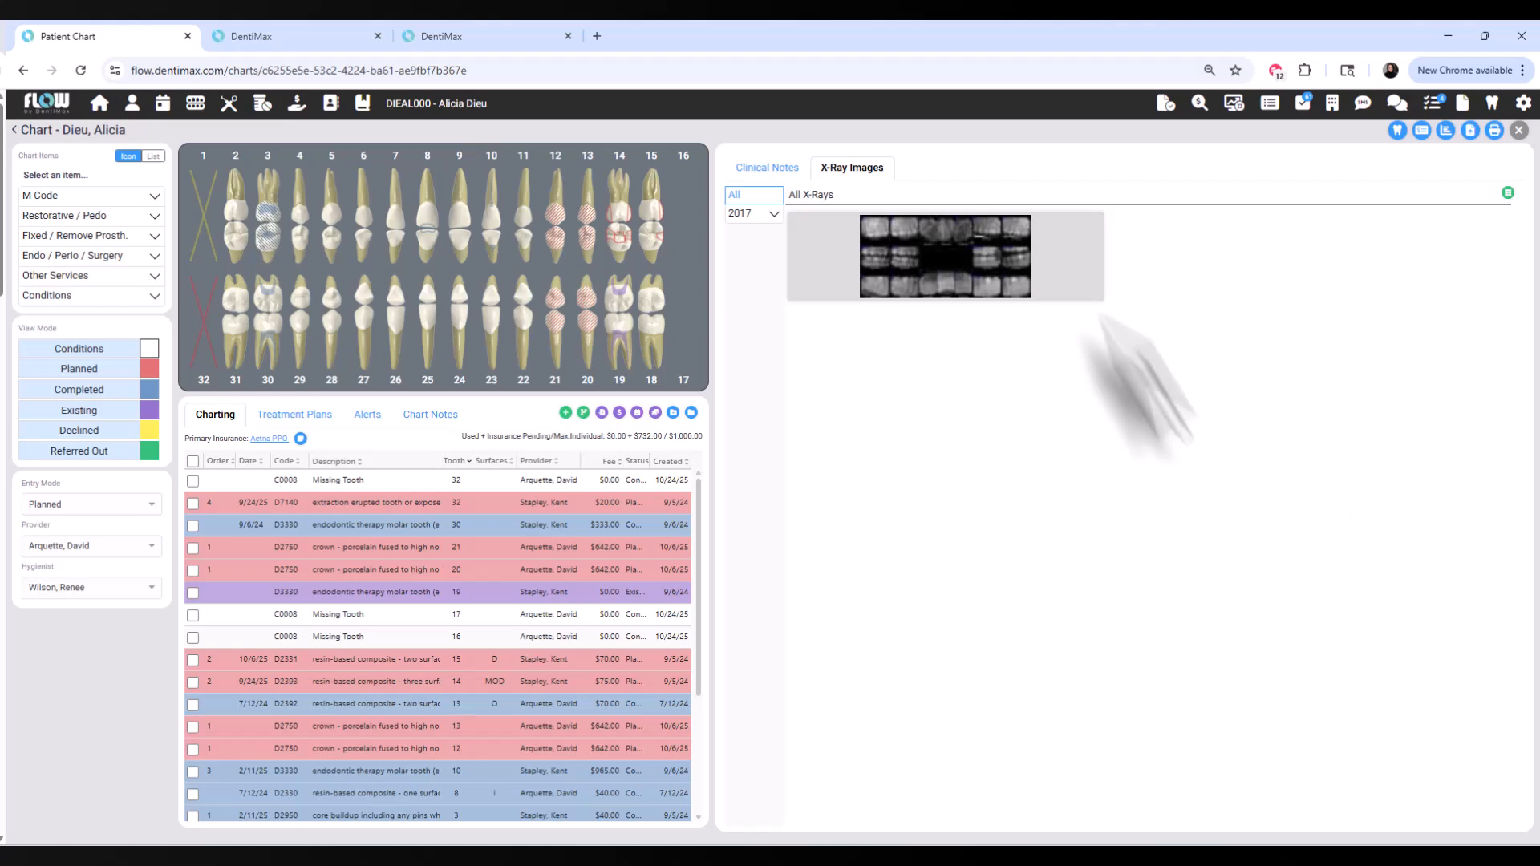
left_click(1017, 277)
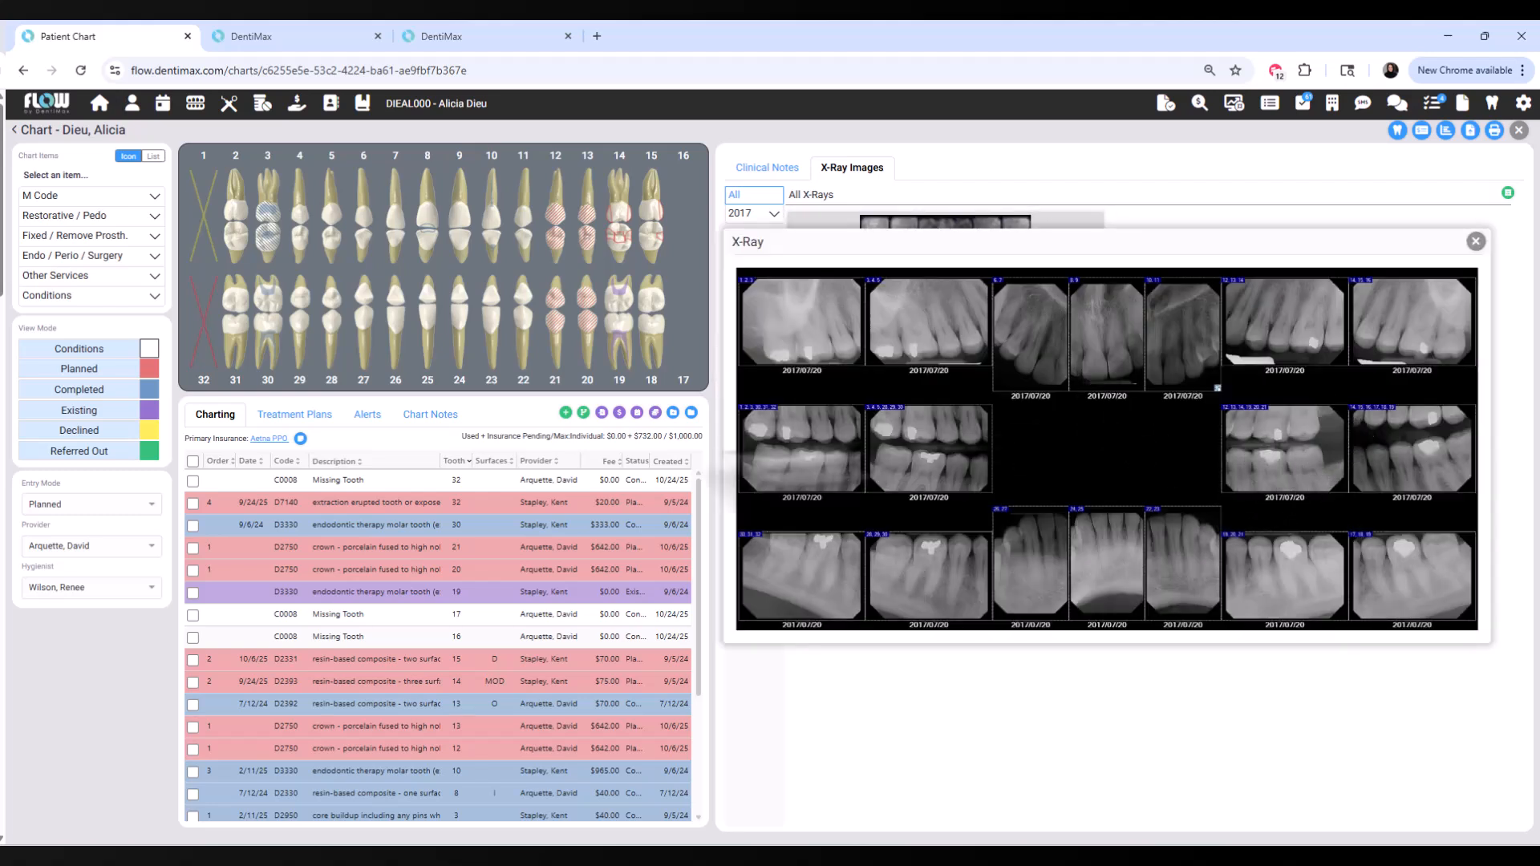
left_click(638, 462)
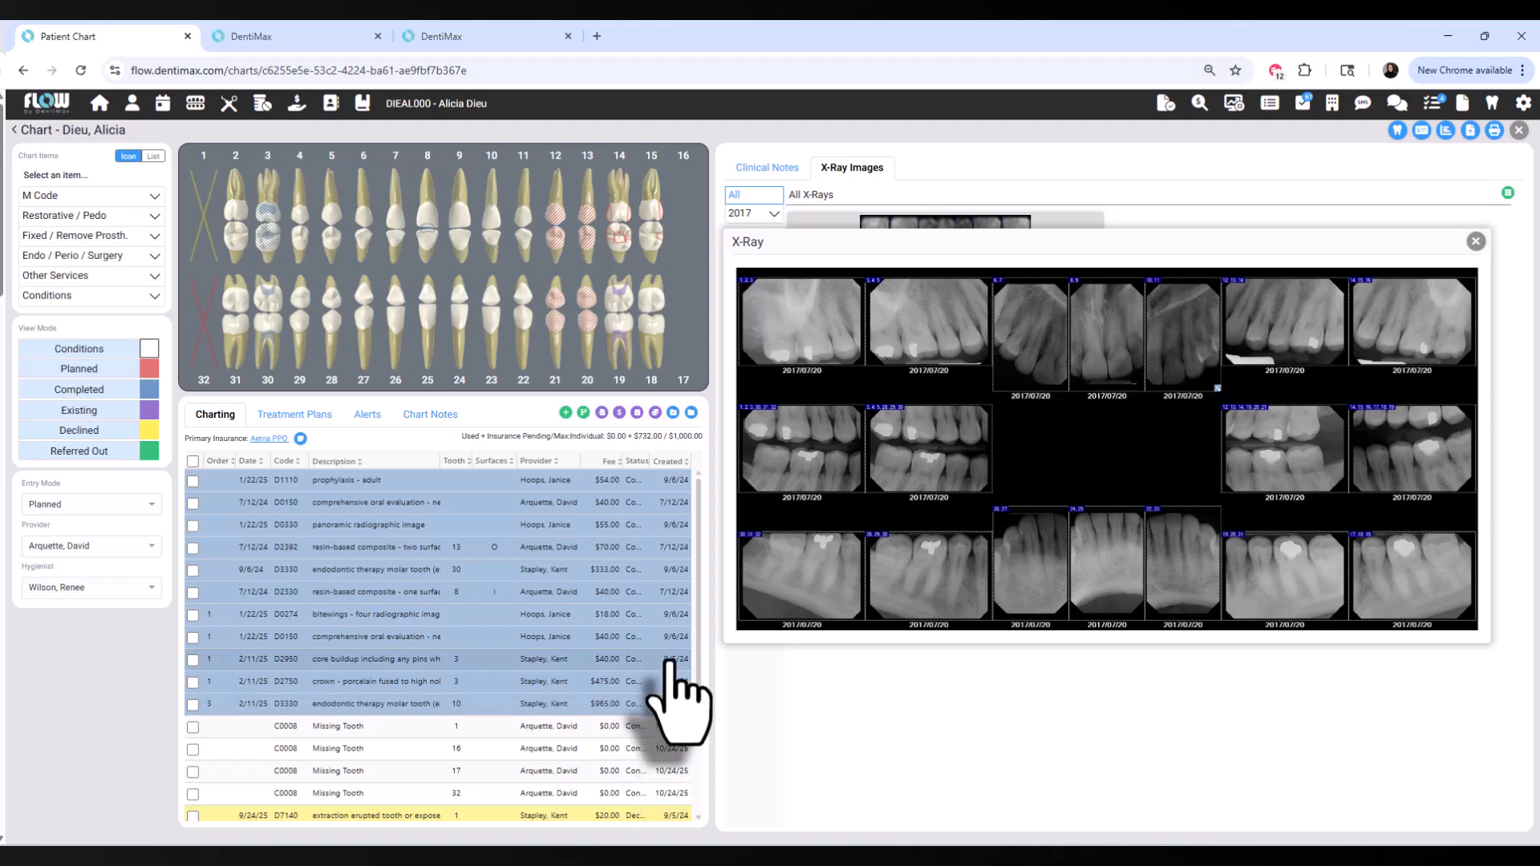